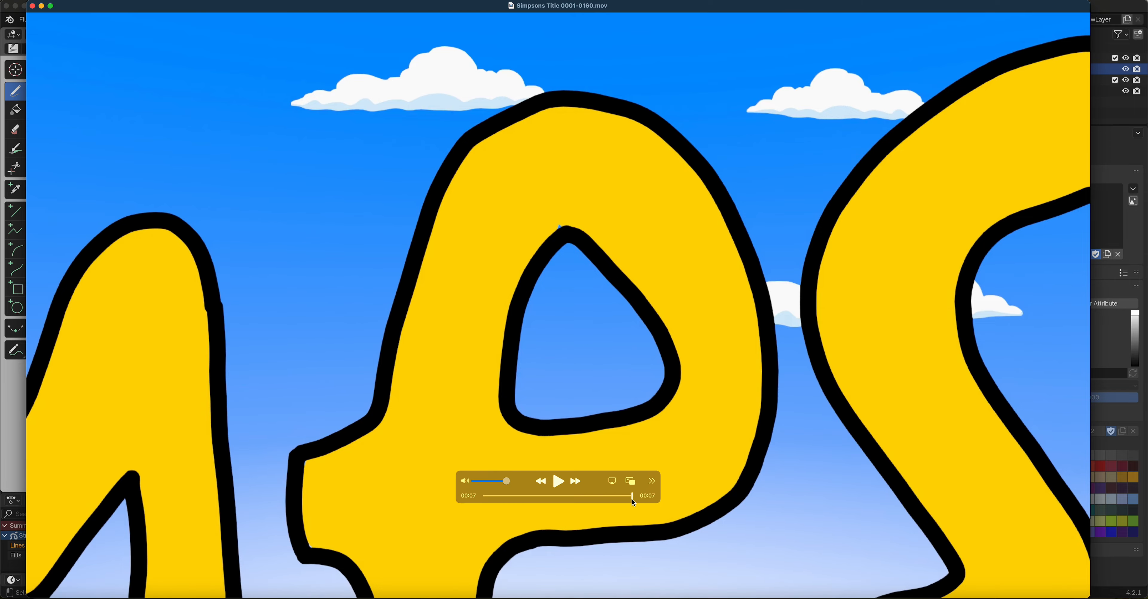
Step: Review the finished Simpsons title animation by scrubbing back to its cloudy opening, and close the video
{"action": "left_click_drag", "start_coordinate": [619, 498], "coordinate": [475, 496]}
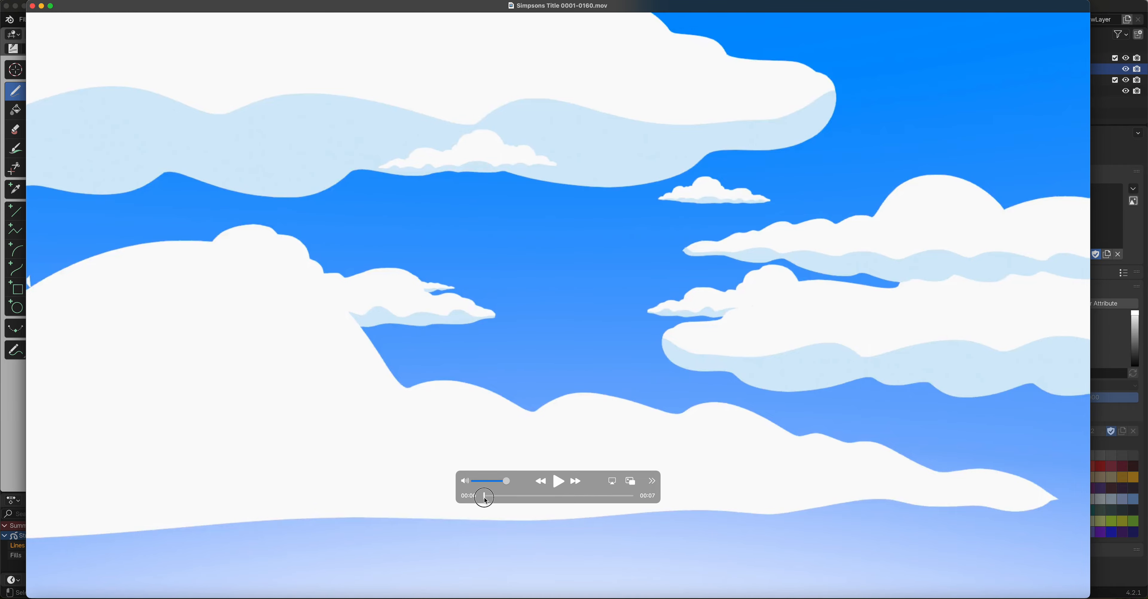
{"action": "mouse_move", "coordinate": [485, 497]}
{"action": "left_mouse_down"}
{"action": "mouse_move", "coordinate": [566, 489]}
{"action": "mouse_move", "coordinate": [473, 487]}
{"action": "left_mouse_up"}
{"action": "left_click", "coordinate": [33, 6]}
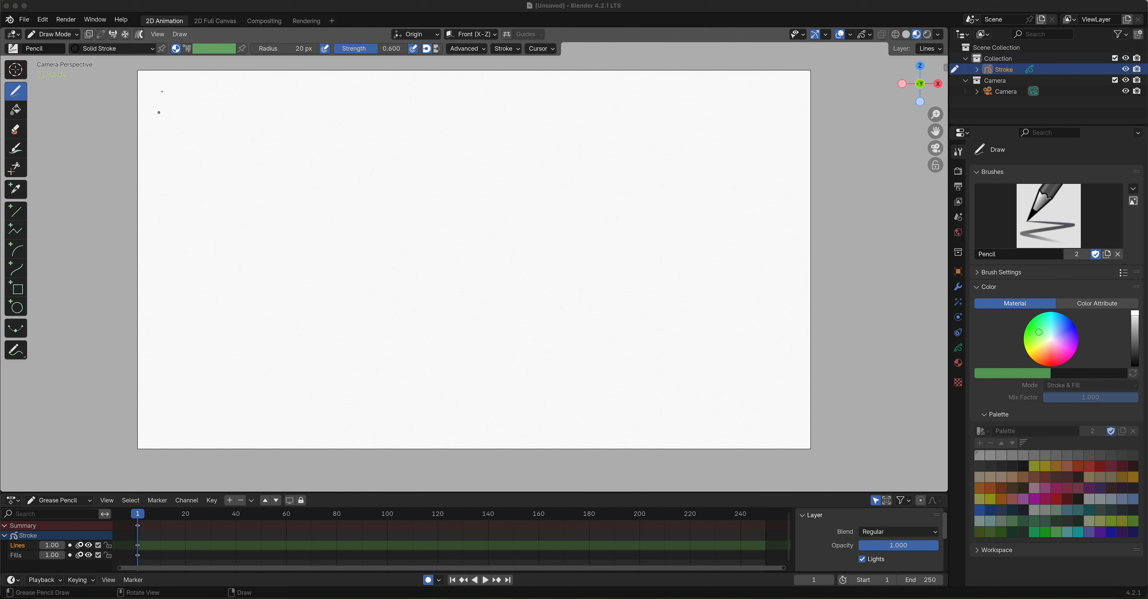
Step: Switch to Object Mode and add The Simpsons Title.png from the Textures folder as a reference image
{"action": "left_click", "coordinate": [51, 35]}
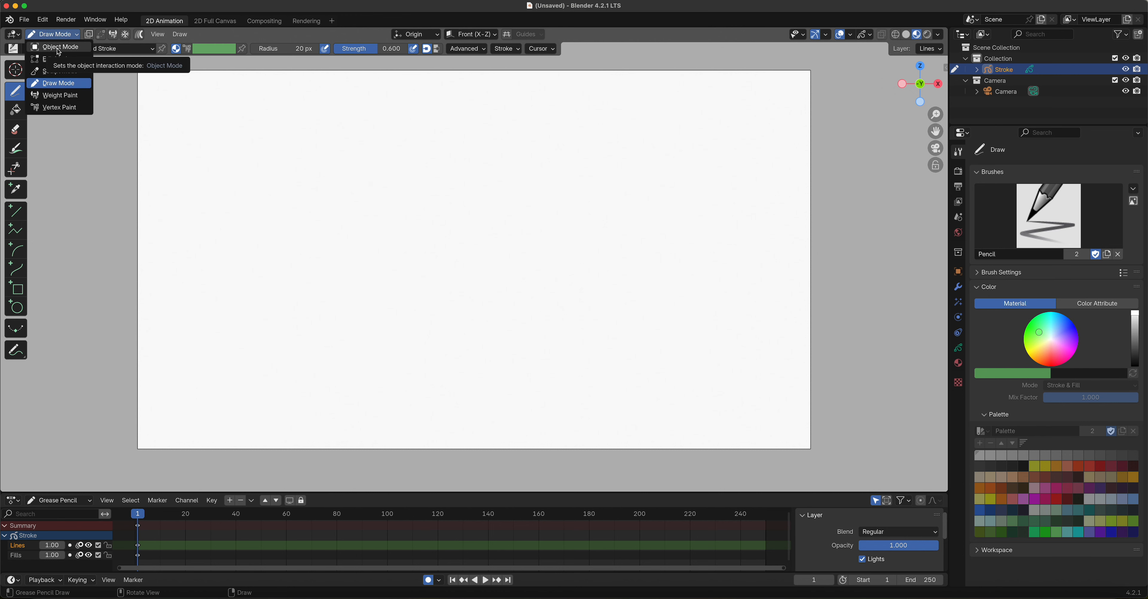
{"action": "left_click", "coordinate": [59, 47]}
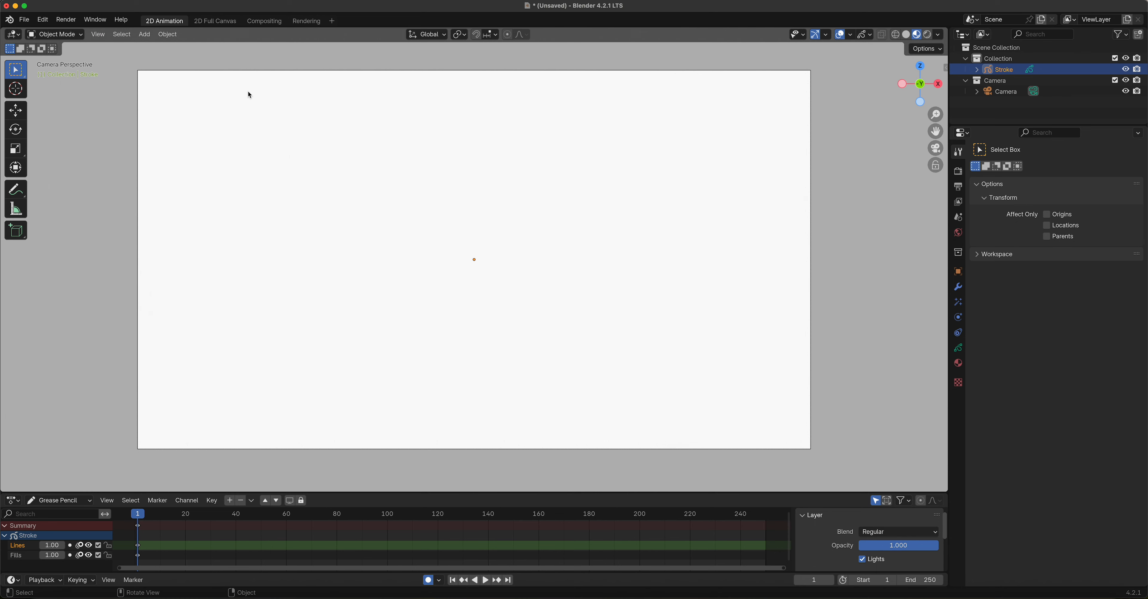
{"action": "left_click", "coordinate": [151, 33]}
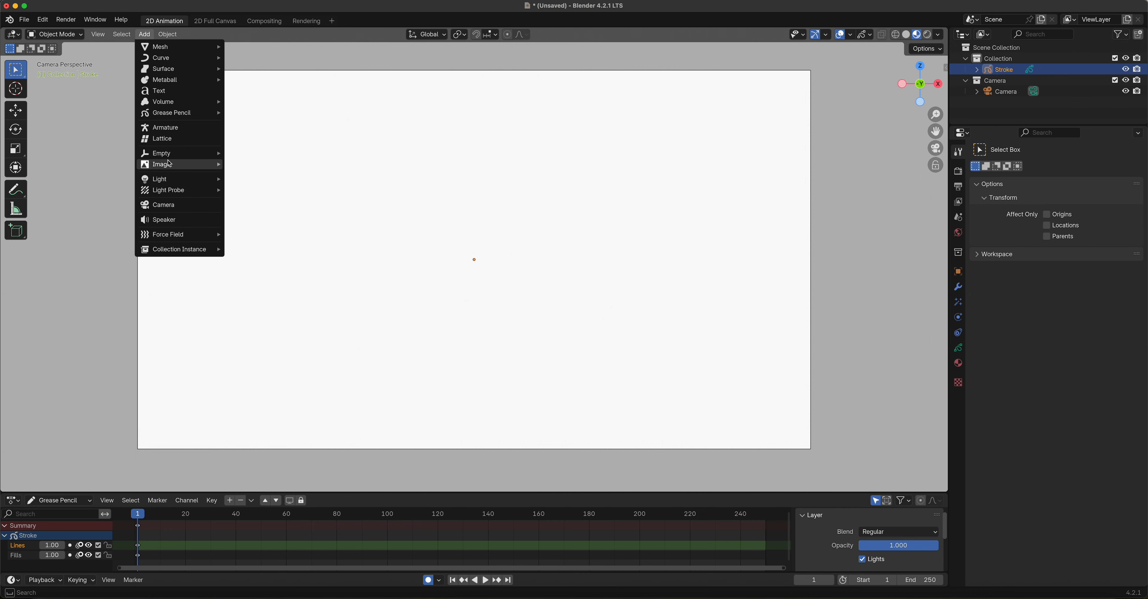
{"action": "mouse_move", "coordinate": [201, 165]}
{"action": "left_click", "coordinate": [260, 164]}
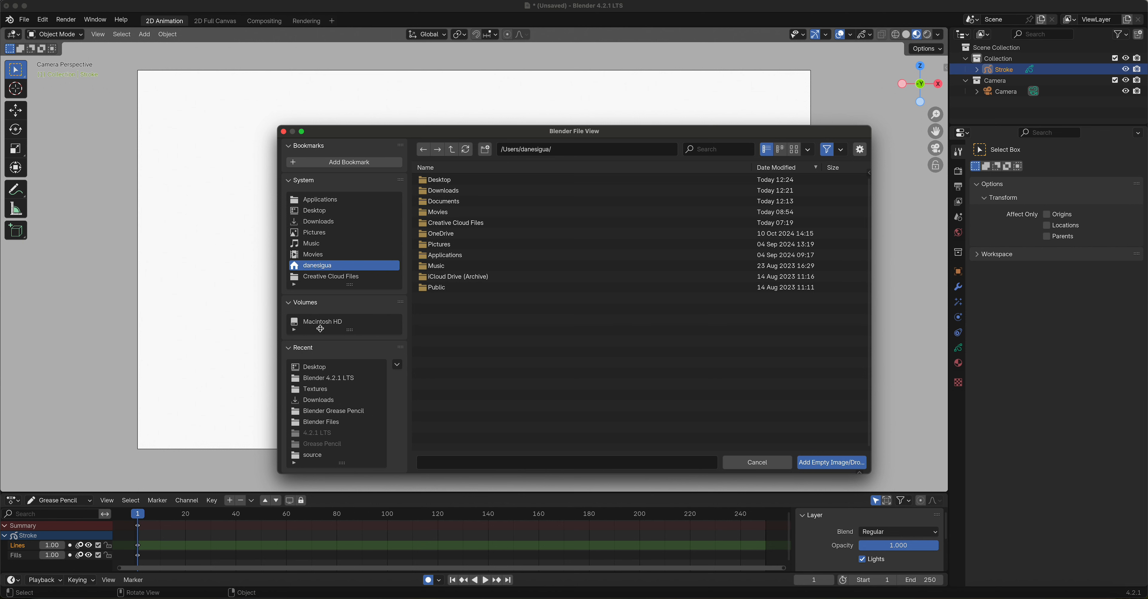
{"action": "left_click", "coordinate": [342, 390]}
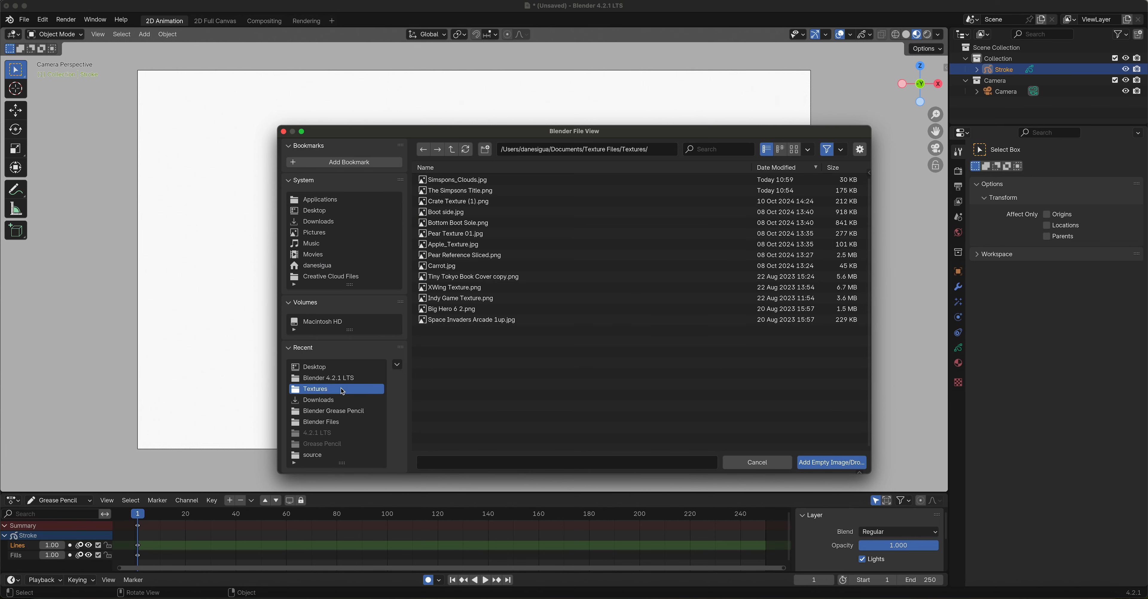
{"action": "double_click", "coordinate": [461, 191]}
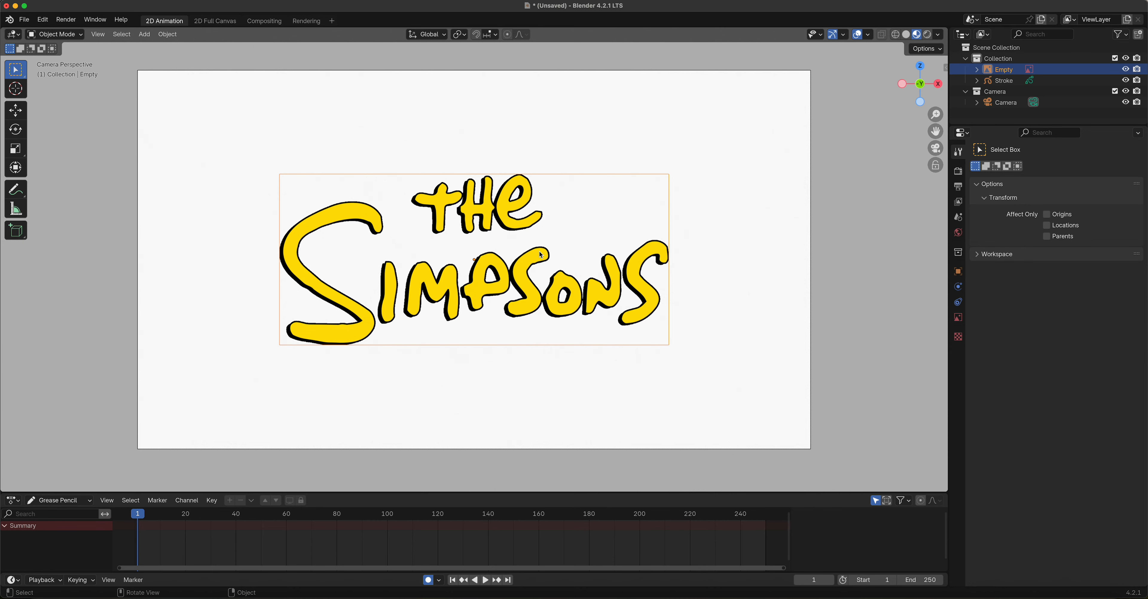
Step: Enable opacity on the title reference image and set it to 0.225
{"action": "scroll", "coordinate": [540, 255], "scroll_direction": "down", "scroll_amount": 3}
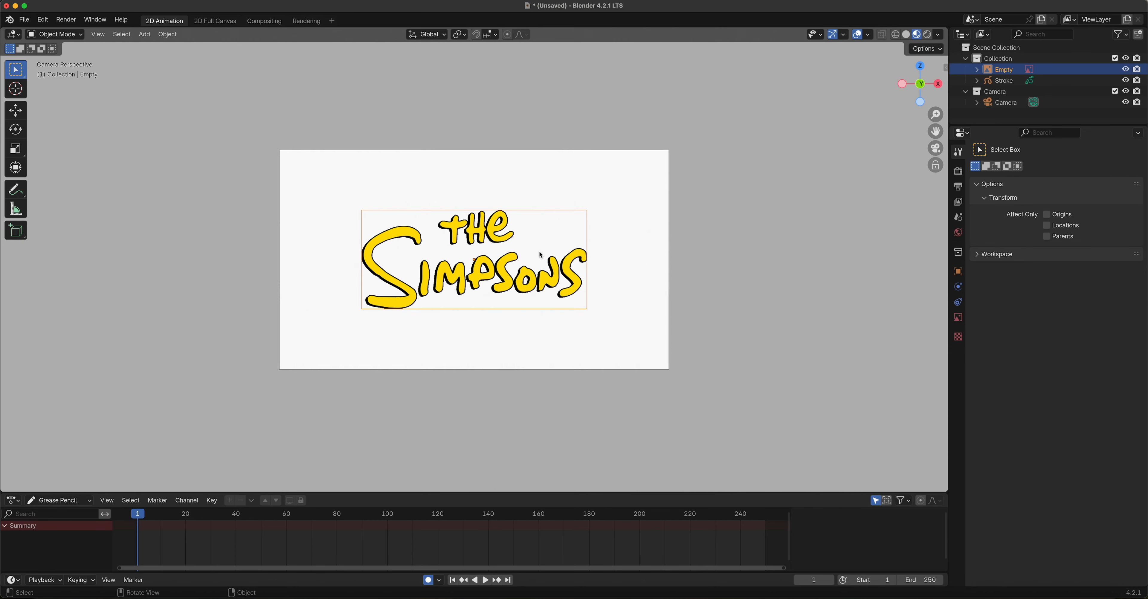
{"action": "scroll", "coordinate": [561, 232], "scroll_direction": "up", "scroll_amount": 7}
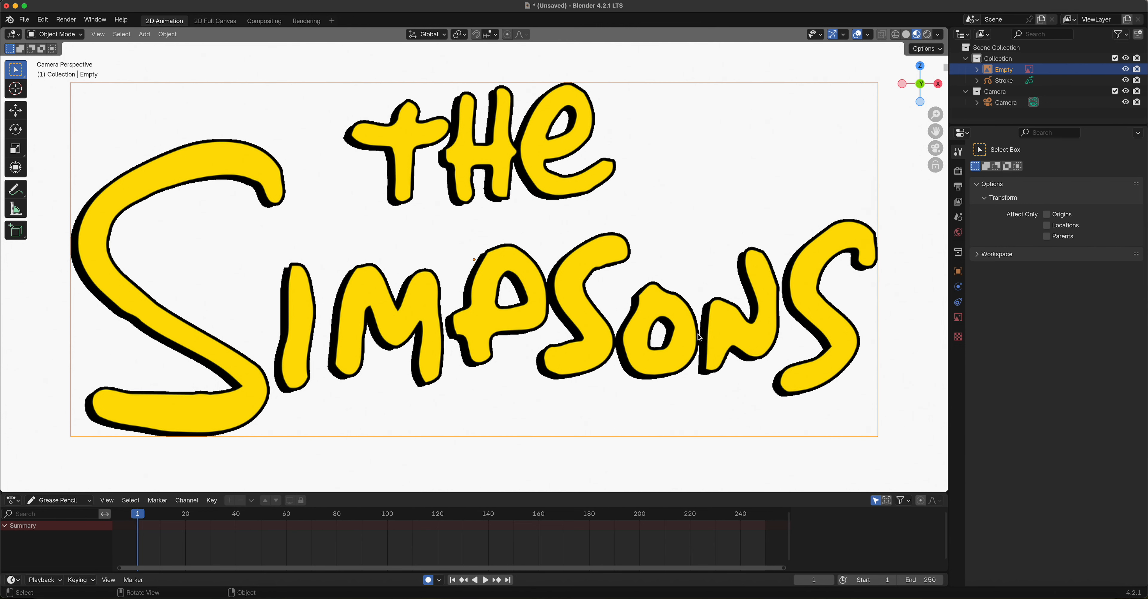
{"action": "left_click", "coordinate": [958, 317]}
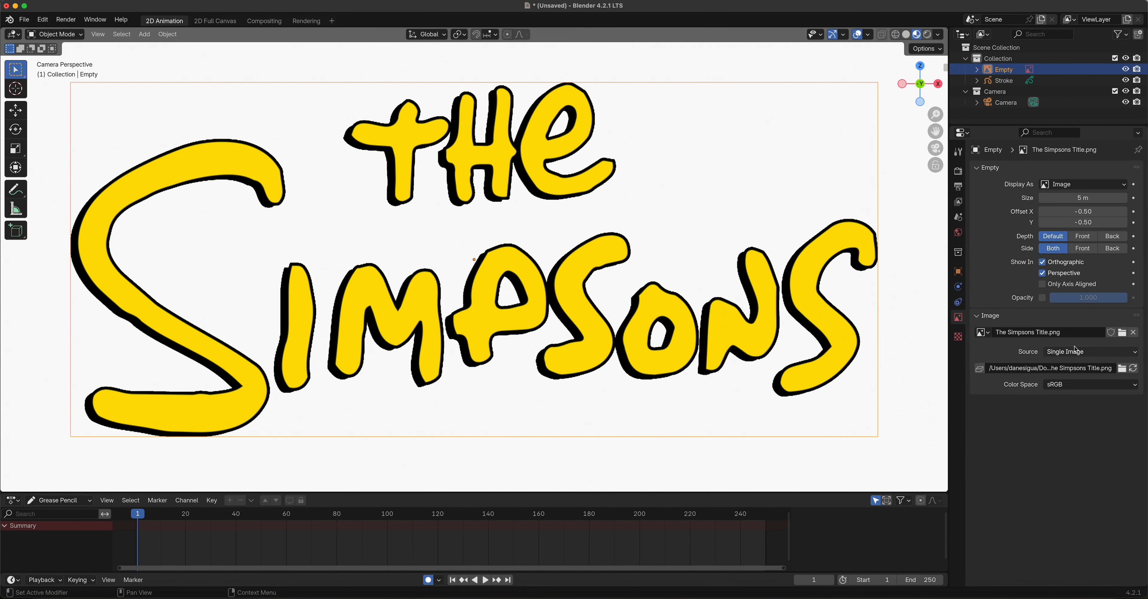
{"action": "left_click", "coordinate": [1042, 298]}
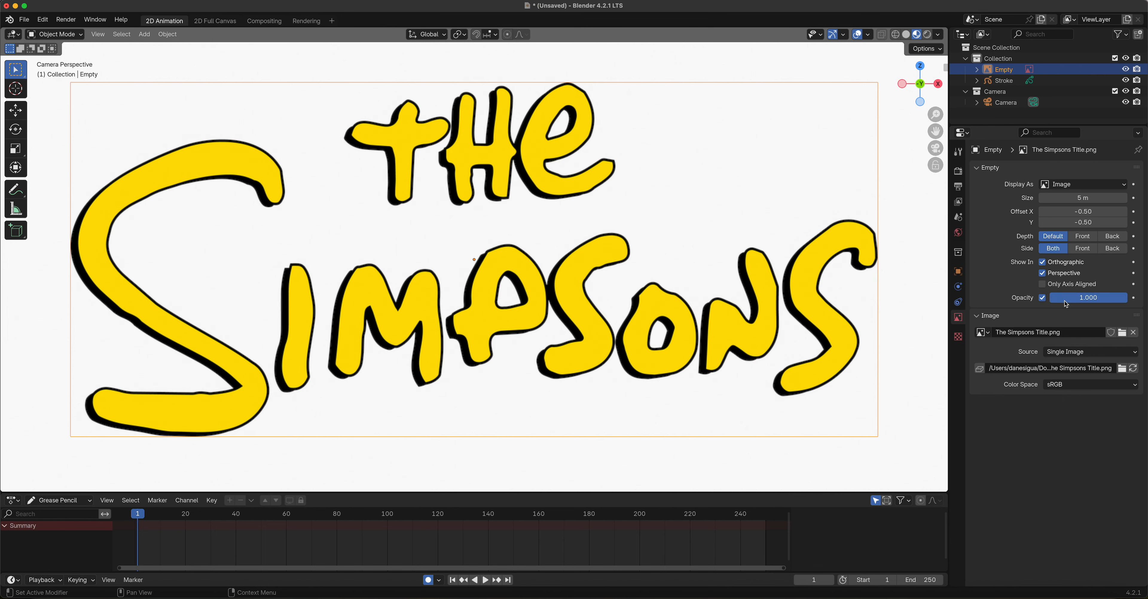
{"action": "left_click_drag", "start_coordinate": [1088, 298], "coordinate": [1027, 297]}
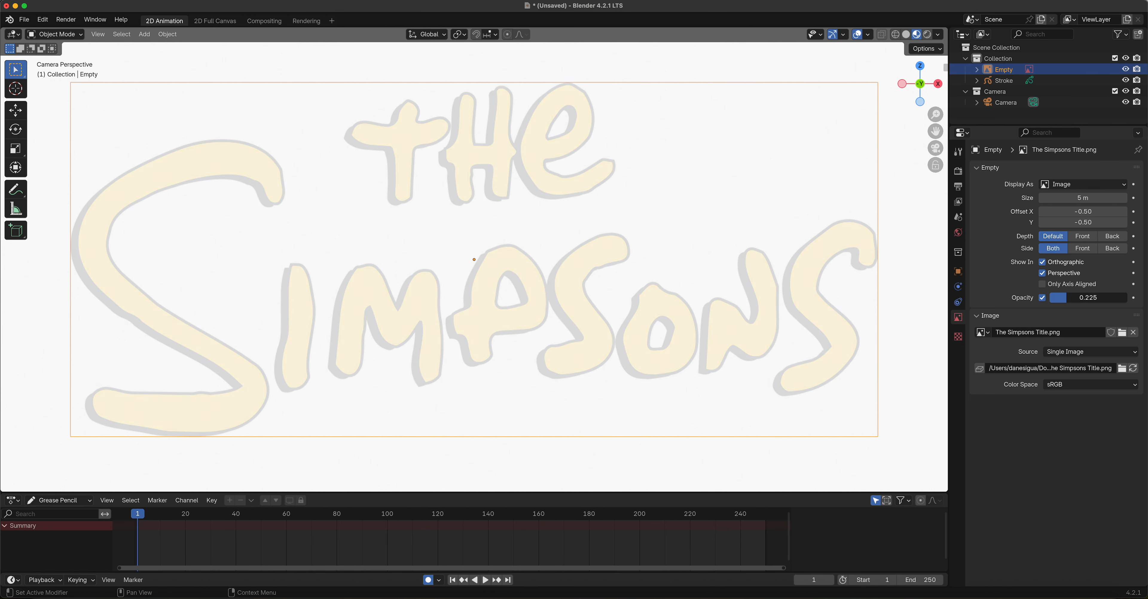
Step: Select the Stroke object, put it into Draw Mode and choose the Ink Pen brush
{"action": "left_click", "coordinate": [1002, 80]}
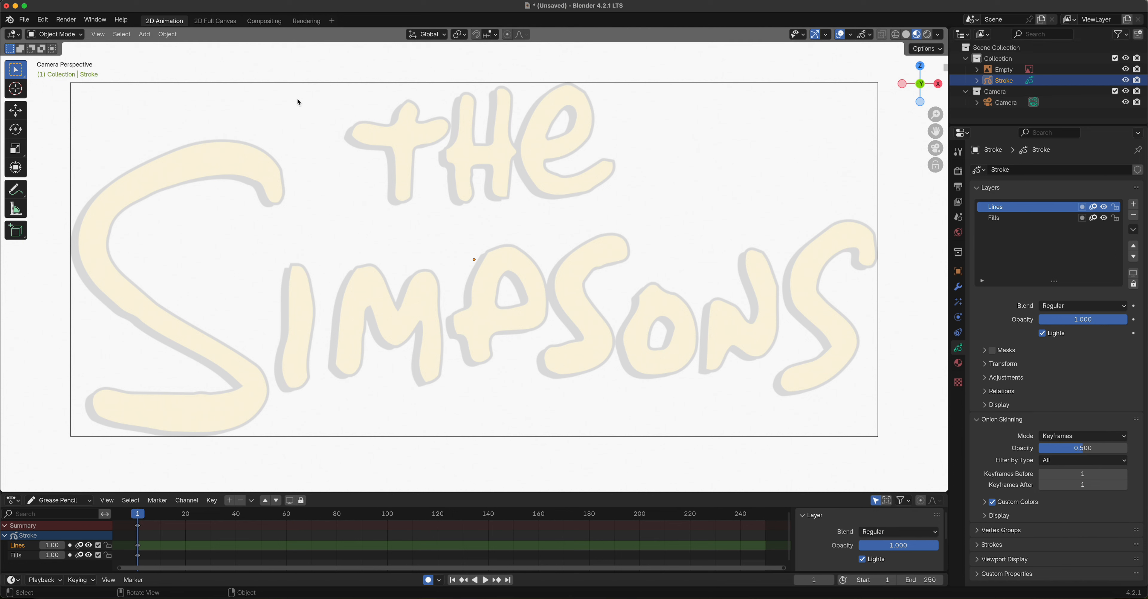
{"action": "left_click", "coordinate": [53, 35]}
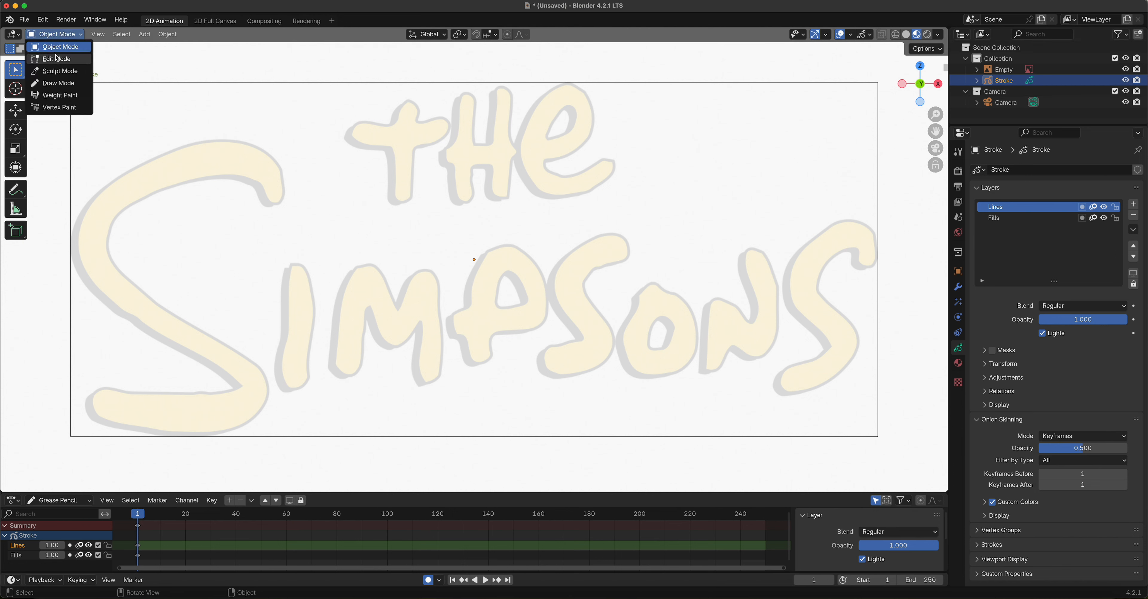
{"action": "left_click", "coordinate": [61, 83]}
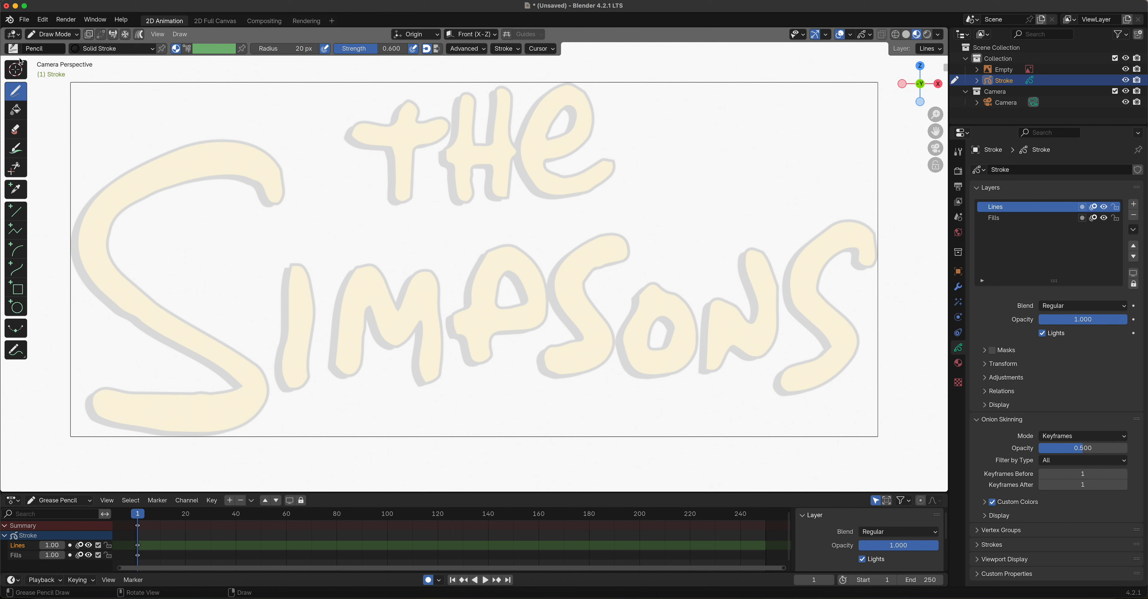
{"action": "left_click", "coordinate": [20, 48]}
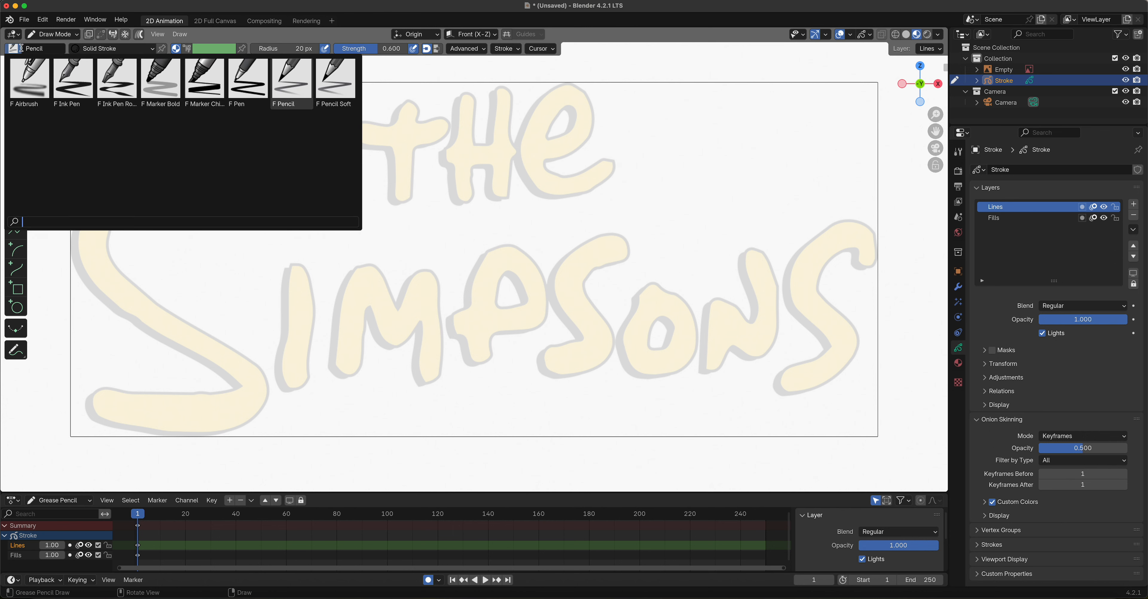
{"action": "left_click", "coordinate": [82, 83]}
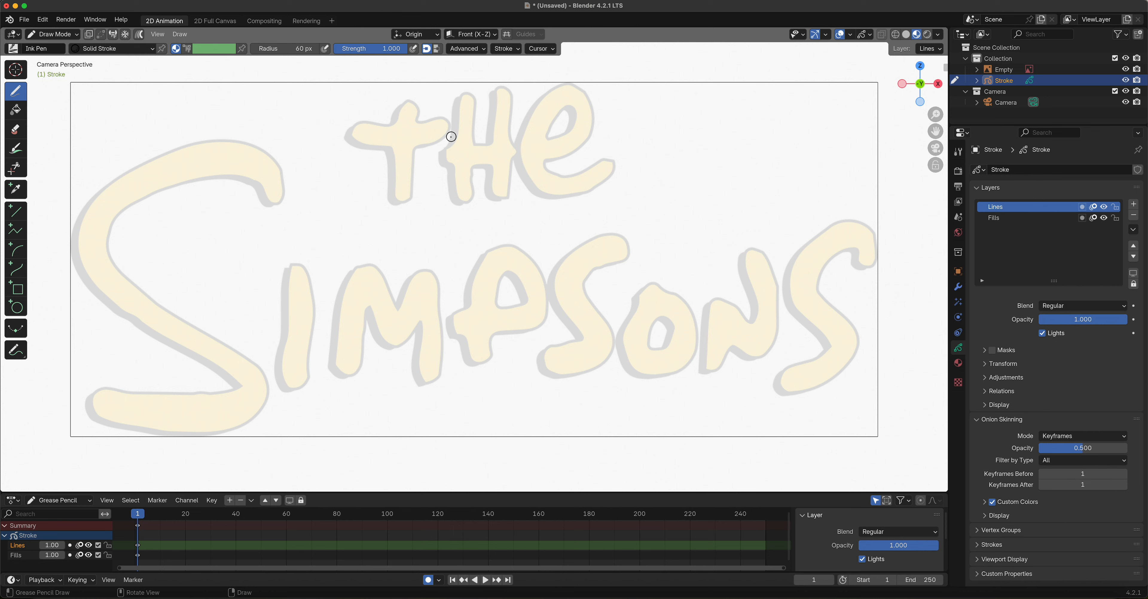
Step: Check the Solid Stroke material, try a short Ink Pen stroke over the lettering, and undo it
{"action": "left_click", "coordinate": [147, 50]}
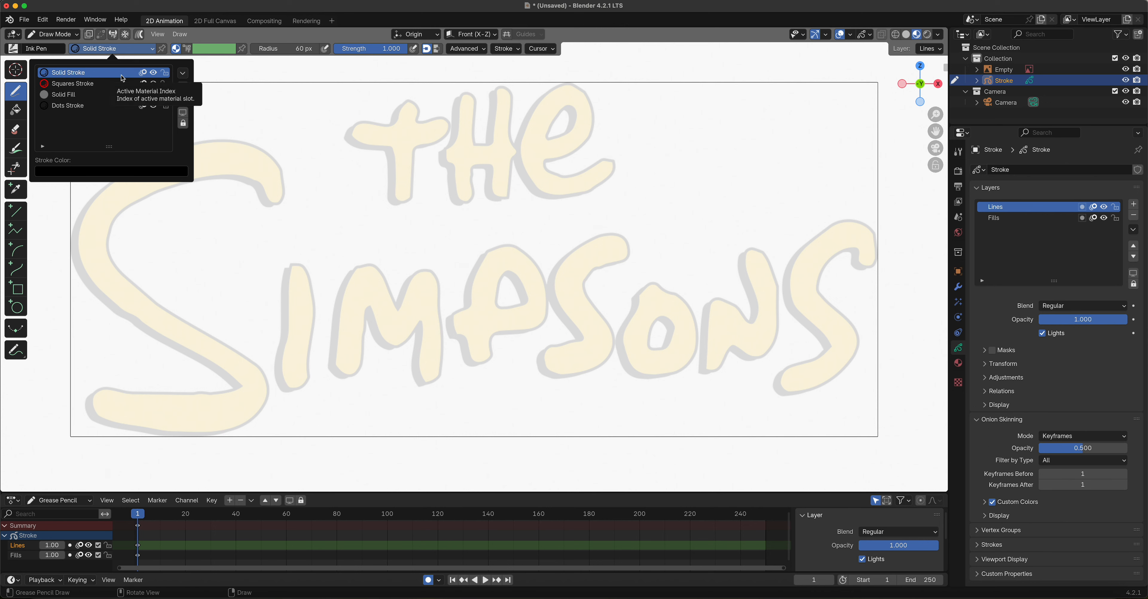
{"action": "left_click_drag", "start_coordinate": [423, 219], "coordinate": [463, 166]}
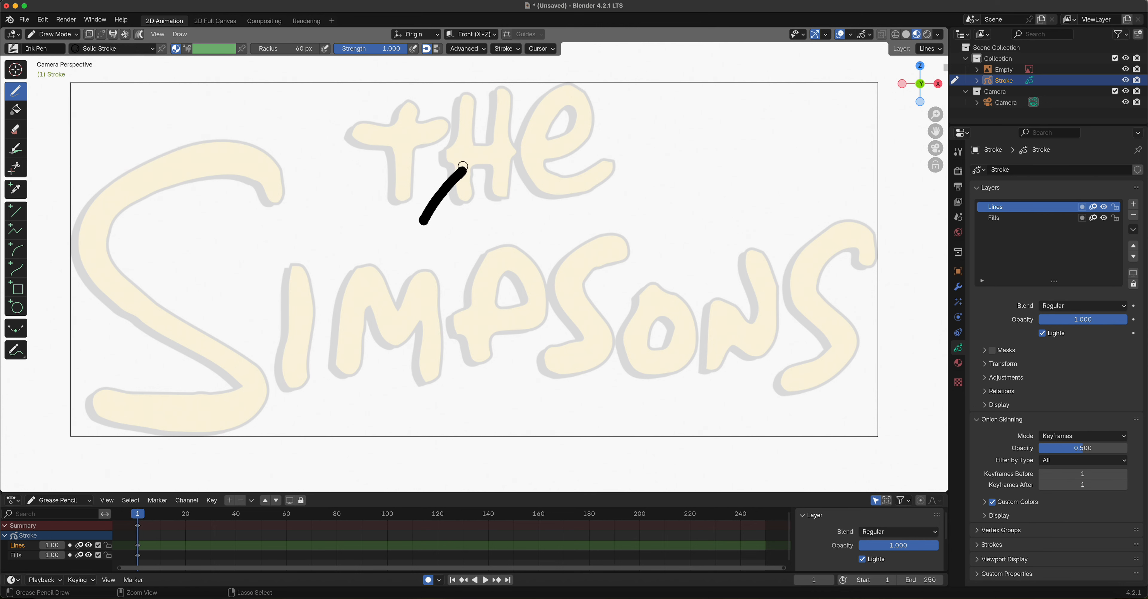
{"action": "key", "text": "ctrl+z"}
Step: Set the Ink Pen radius to 25 px and try it with a short stroke on the H of THE
{"action": "left_click", "coordinate": [287, 47]}
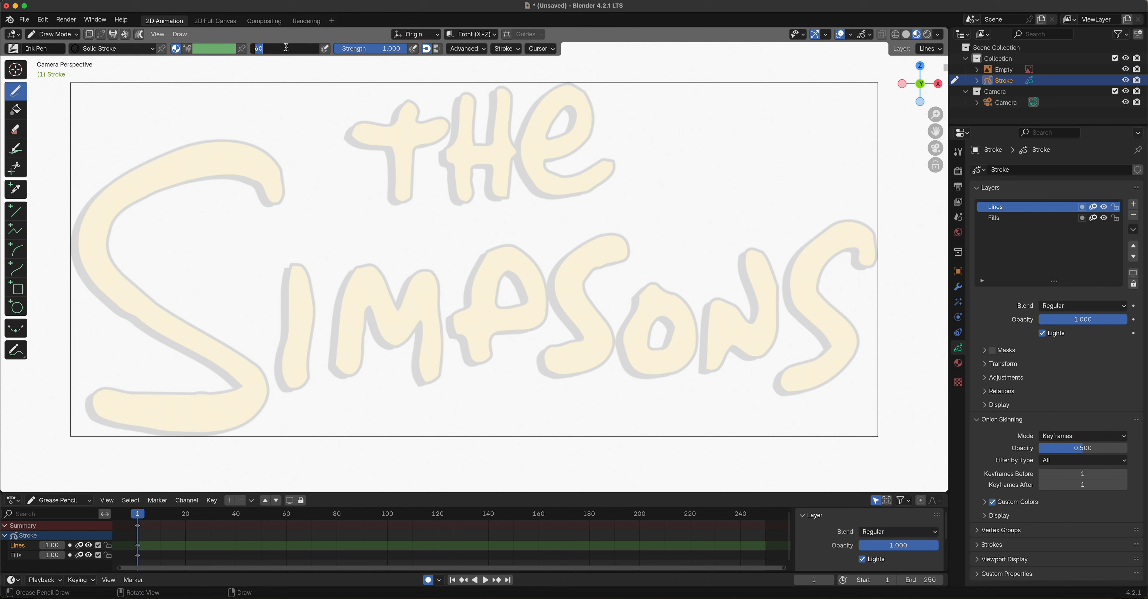
{"action": "type", "text": "25"}
{"action": "key", "text": "Return"}
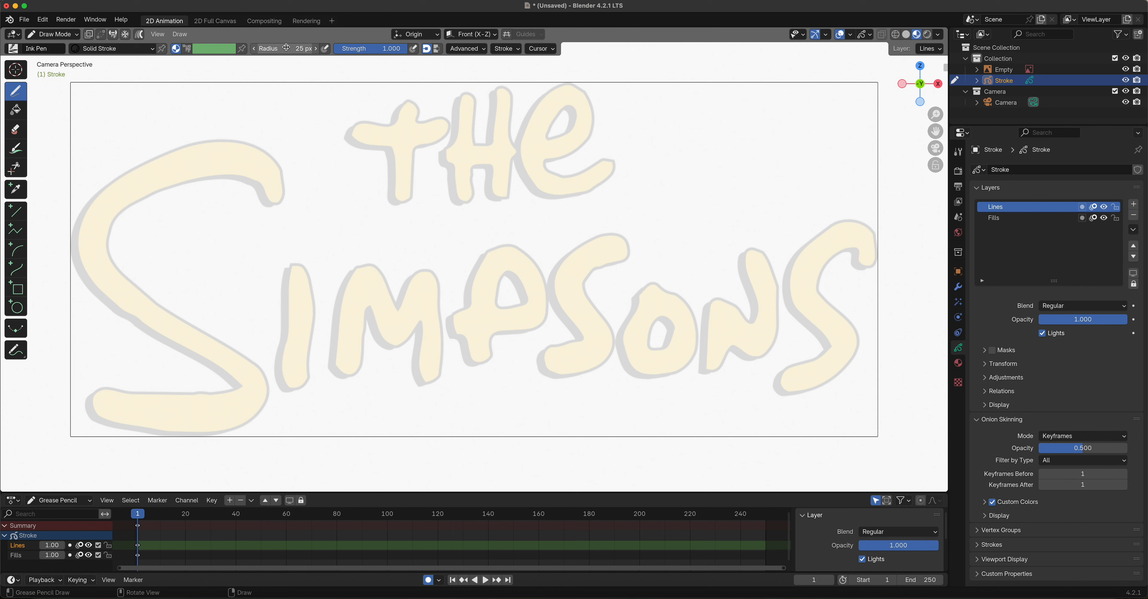
{"action": "left_click_drag", "start_coordinate": [497, 94], "coordinate": [492, 141]}
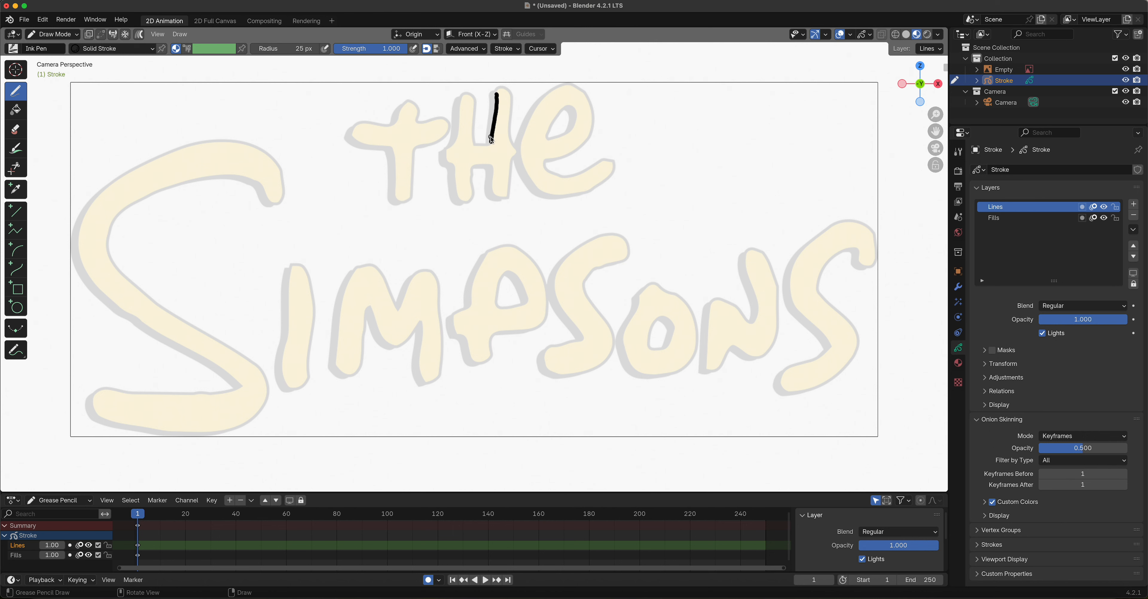
{"action": "key", "text": "ctrl+z"}
Step: Trace the enclosed inner loop of the E in THE with the Ink Pen
{"action": "scroll", "coordinate": [513, 180], "scroll_direction": "up", "scroll_amount": 2}
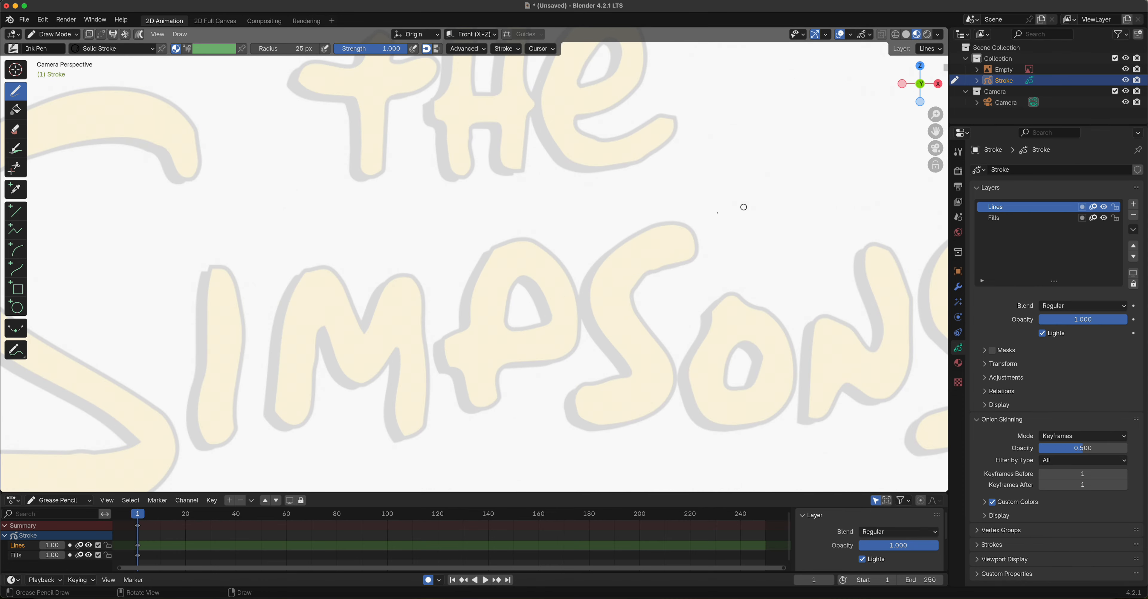
{"action": "mouse_move", "coordinate": [566, 141]}
{"action": "middle_mouse_down", "text": "shift"}
{"action": "mouse_move", "coordinate": [525, 364]}
{"action": "mouse_move", "coordinate": [531, 353]}
{"action": "middle_mouse_up", "text": "shift"}
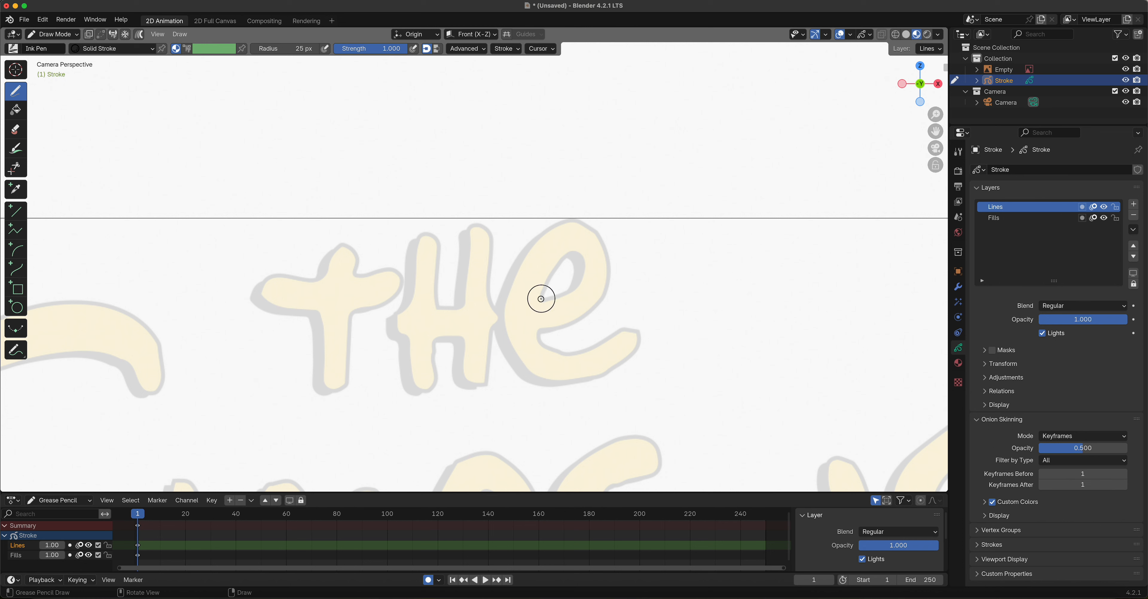
{"action": "mouse_move", "coordinate": [541, 299]}
{"action": "left_mouse_down"}
{"action": "mouse_move", "coordinate": [573, 252]}
{"action": "mouse_move", "coordinate": [584, 261]}
{"action": "mouse_move", "coordinate": [570, 289]}
{"action": "mouse_move", "coordinate": [539, 294]}
{"action": "left_mouse_up"}
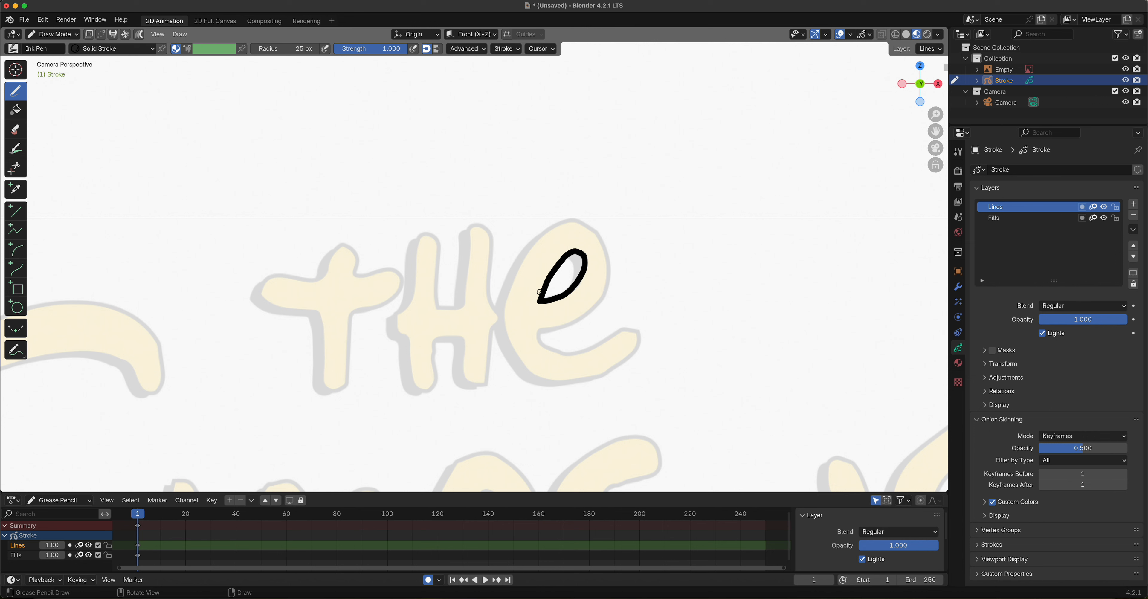
Step: Try Stabilize Stroke with a freehand test curve beside the E, undo the curve and disable the option again
{"action": "left_click", "coordinate": [506, 49]}
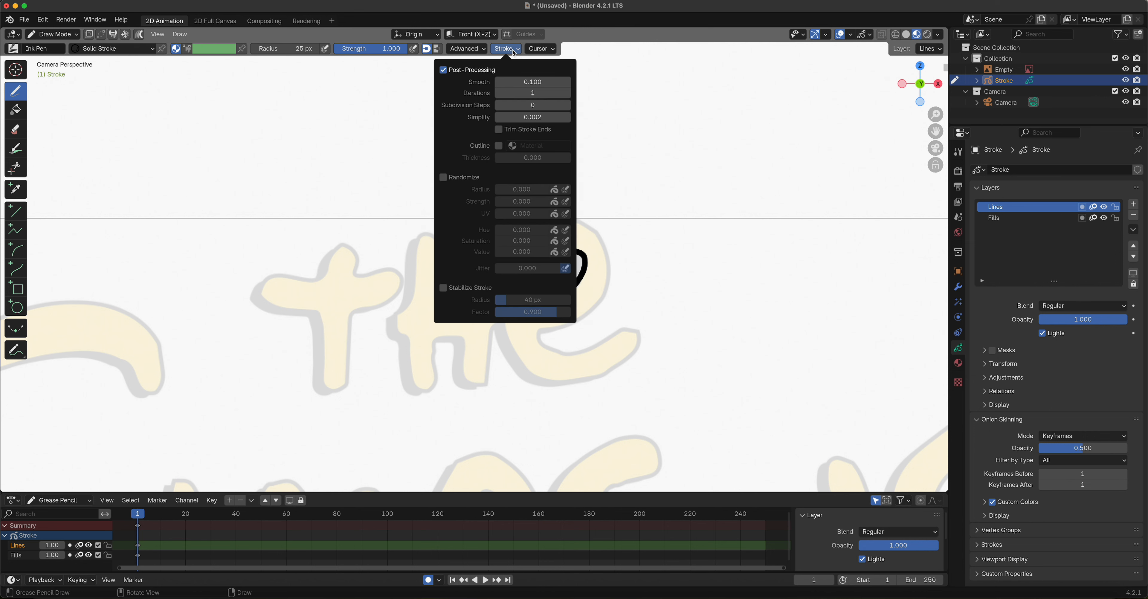
{"action": "left_click", "coordinate": [449, 289]}
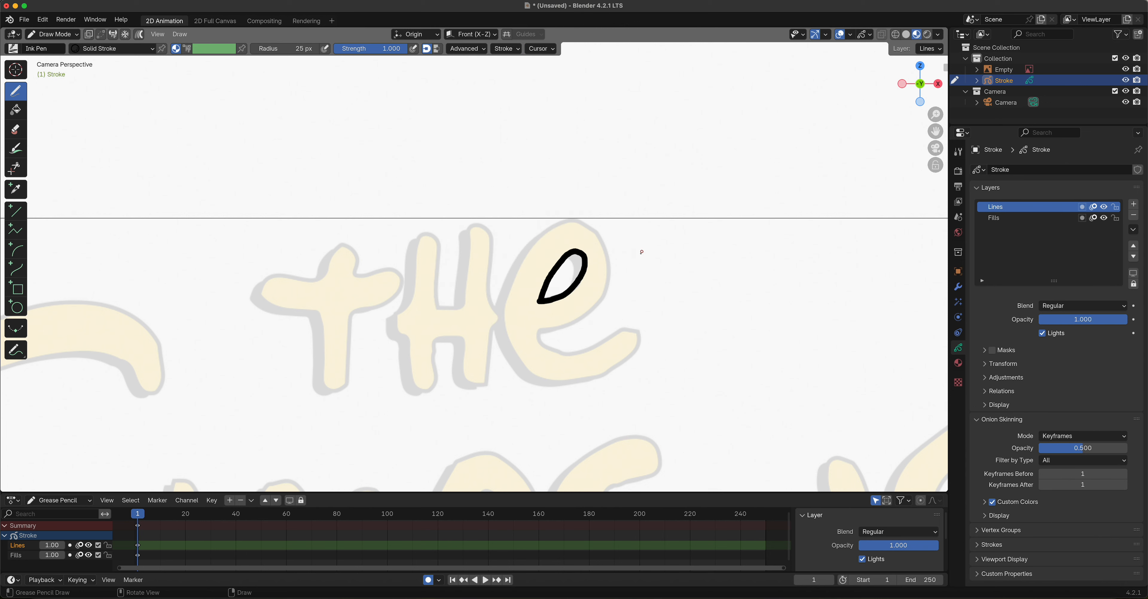
{"action": "mouse_move", "coordinate": [648, 252]}
{"action": "left_mouse_down"}
{"action": "mouse_move", "coordinate": [684, 220]}
{"action": "mouse_move", "coordinate": [710, 231]}
{"action": "mouse_move", "coordinate": [706, 261]}
{"action": "mouse_move", "coordinate": [682, 272]}
{"action": "left_mouse_up"}
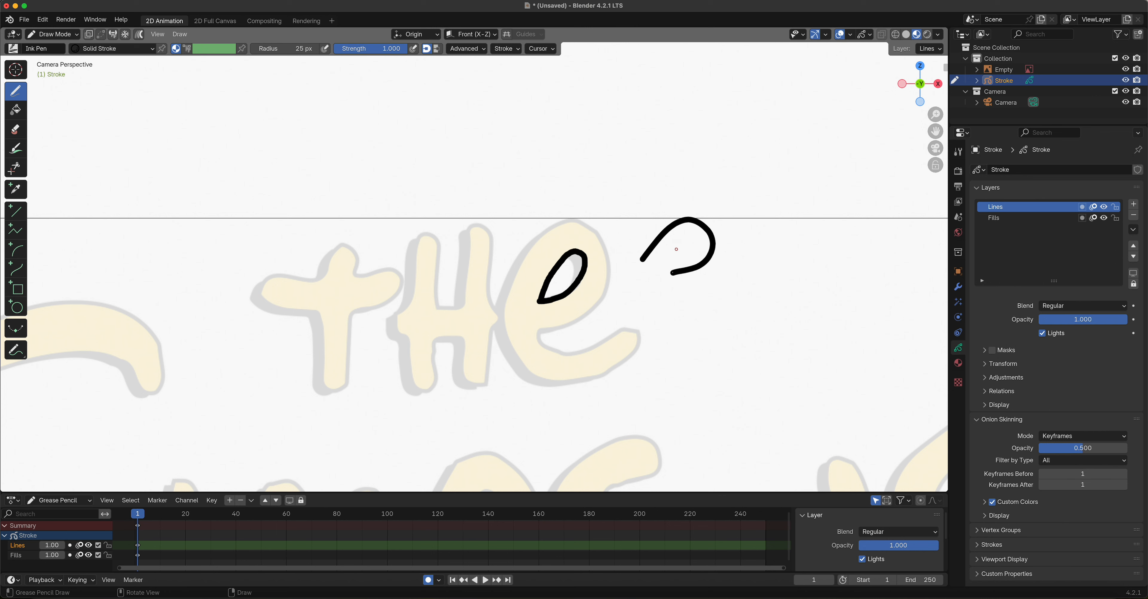
{"action": "key", "text": "ctrl+z"}
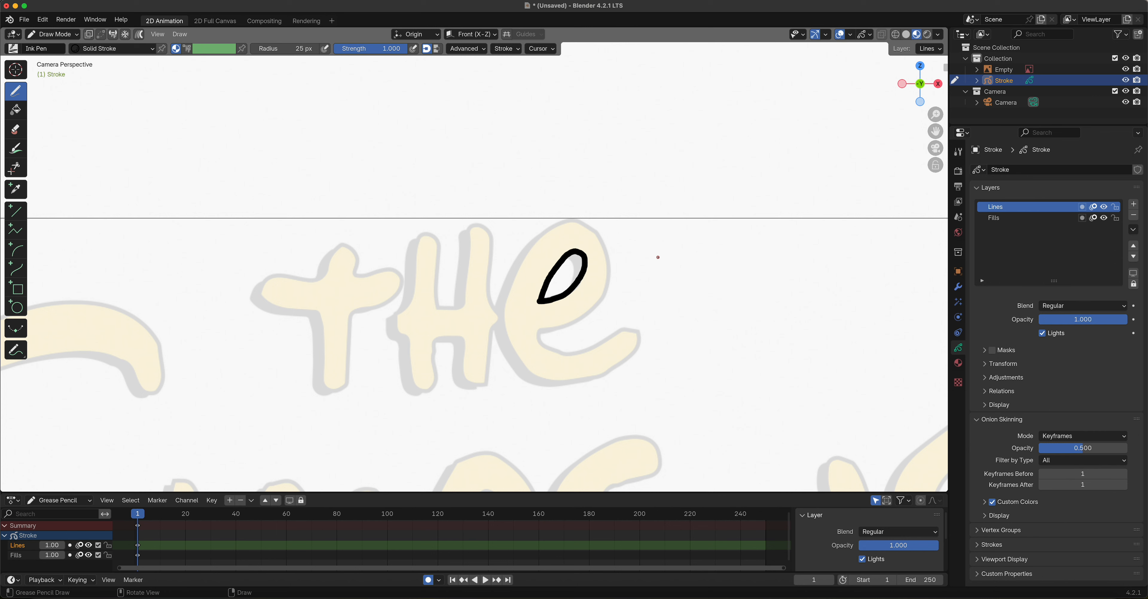
{"action": "left_click", "coordinate": [505, 49]}
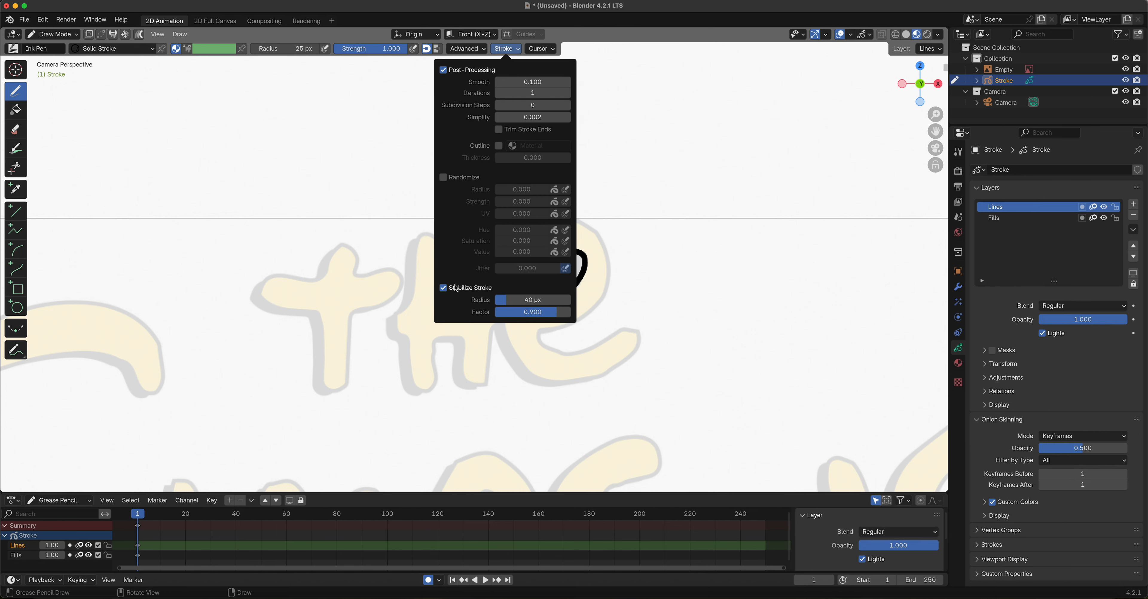
{"action": "left_click", "coordinate": [447, 290]}
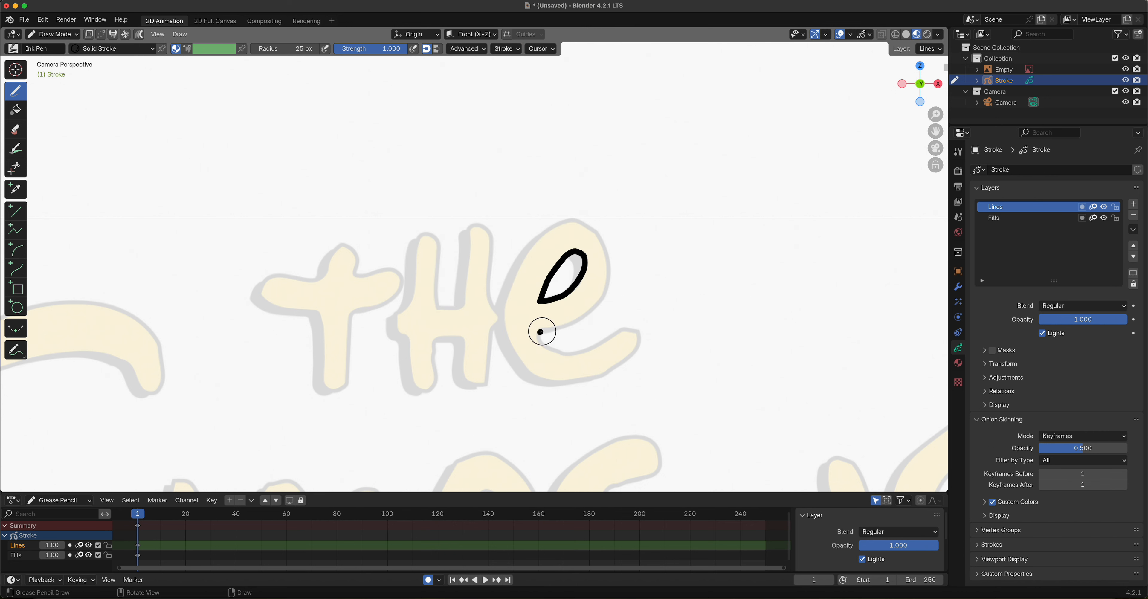
Step: Trace the outer outlines of the E, H and T in THE over the reference image
{"action": "mouse_move", "coordinate": [561, 327]}
{"action": "left_mouse_down"}
{"action": "mouse_move", "coordinate": [610, 283]}
{"action": "mouse_move", "coordinate": [604, 245]}
{"action": "mouse_move", "coordinate": [583, 222]}
{"action": "mouse_move", "coordinate": [534, 245]}
{"action": "mouse_move", "coordinate": [510, 325]}
{"action": "mouse_move", "coordinate": [544, 373]}
{"action": "mouse_move", "coordinate": [590, 373]}
{"action": "mouse_move", "coordinate": [632, 342]}
{"action": "mouse_move", "coordinate": [630, 329]}
{"action": "mouse_move", "coordinate": [614, 329]}
{"action": "mouse_move", "coordinate": [577, 351]}
{"action": "mouse_move", "coordinate": [538, 331]}
{"action": "left_mouse_up"}
{"action": "mouse_move", "coordinate": [473, 226]}
{"action": "left_mouse_down"}
{"action": "mouse_move", "coordinate": [461, 305]}
{"action": "mouse_move", "coordinate": [436, 303]}
{"action": "mouse_move", "coordinate": [428, 231]}
{"action": "mouse_move", "coordinate": [416, 247]}
{"action": "mouse_move", "coordinate": [396, 331]}
{"action": "mouse_move", "coordinate": [426, 390]}
{"action": "mouse_move", "coordinate": [436, 335]}
{"action": "mouse_move", "coordinate": [463, 335]}
{"action": "mouse_move", "coordinate": [473, 382]}
{"action": "mouse_move", "coordinate": [486, 373]}
{"action": "mouse_move", "coordinate": [495, 281]}
{"action": "mouse_move", "coordinate": [491, 245]}
{"action": "mouse_move", "coordinate": [470, 223]}
{"action": "left_mouse_up"}
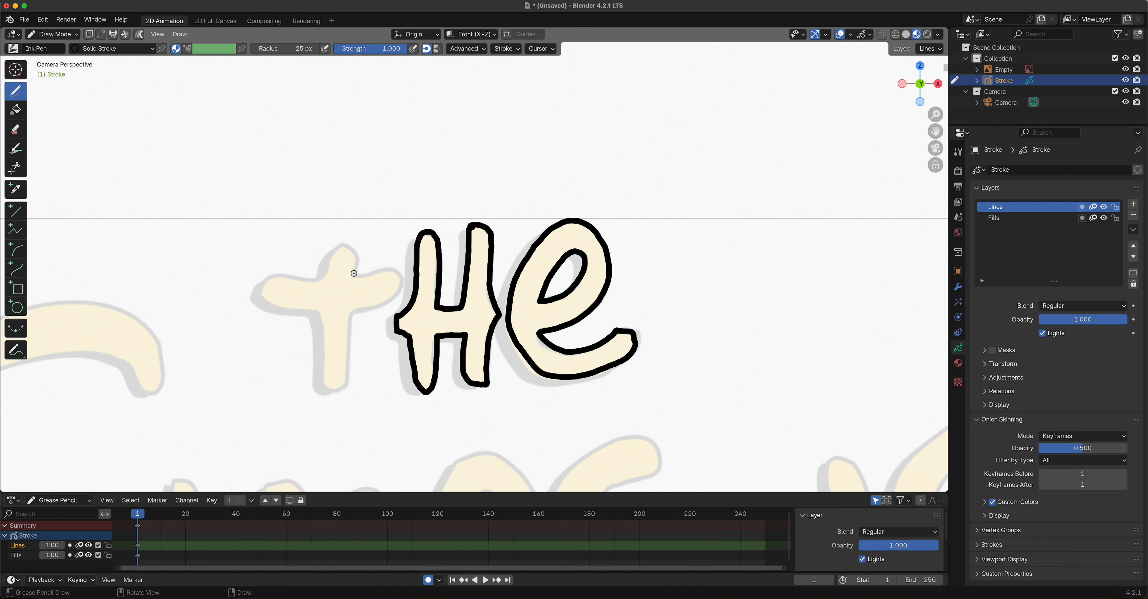
{"action": "mouse_move", "coordinate": [354, 273]}
{"action": "left_mouse_down"}
{"action": "mouse_move", "coordinate": [353, 248]}
{"action": "mouse_move", "coordinate": [329, 250]}
{"action": "mouse_move", "coordinate": [317, 275]}
{"action": "mouse_move", "coordinate": [263, 283]}
{"action": "mouse_move", "coordinate": [273, 309]}
{"action": "mouse_move", "coordinate": [322, 320]}
{"action": "mouse_move", "coordinate": [320, 379]}
{"action": "mouse_move", "coordinate": [338, 386]}
{"action": "mouse_move", "coordinate": [354, 312]}
{"action": "mouse_move", "coordinate": [403, 281]}
{"action": "mouse_move", "coordinate": [375, 267]}
{"action": "mouse_move", "coordinate": [352, 274]}
{"action": "left_mouse_up"}
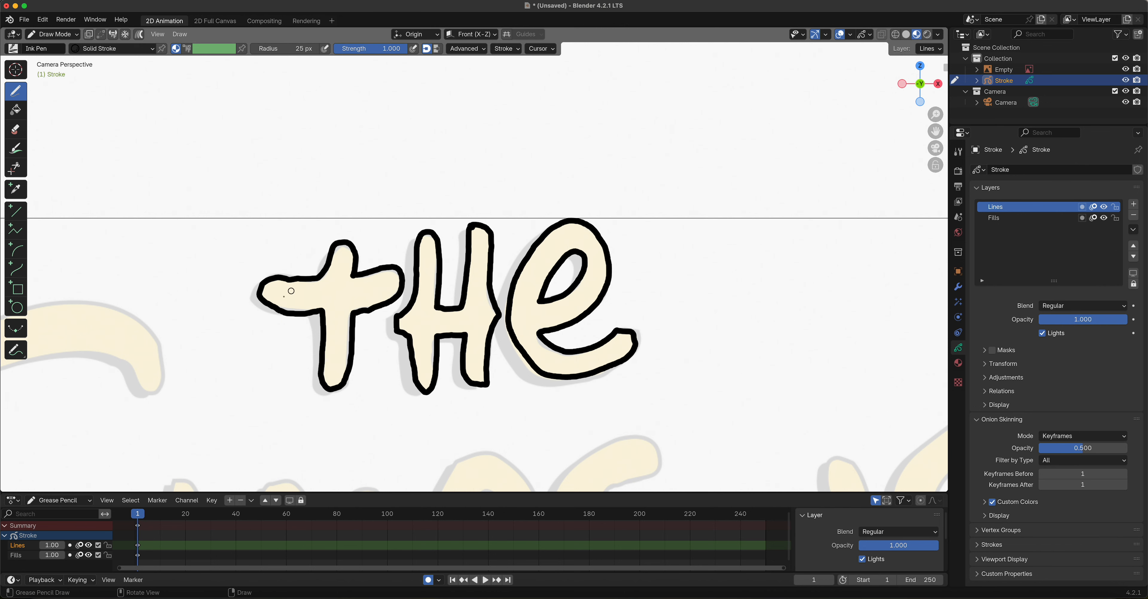
Step: Trace the outlines of the I, M and P in SIMPSONS, including the inner loop of the P
{"action": "middle_click_drag", "start_coordinate": [405, 376], "coordinate": [560, 195]}
{"action": "scroll", "coordinate": [600, 262], "scroll_direction": "up", "scroll_amount": 1}
{"action": "scroll", "coordinate": [598, 296], "scroll_direction": "down", "scroll_amount": 2}
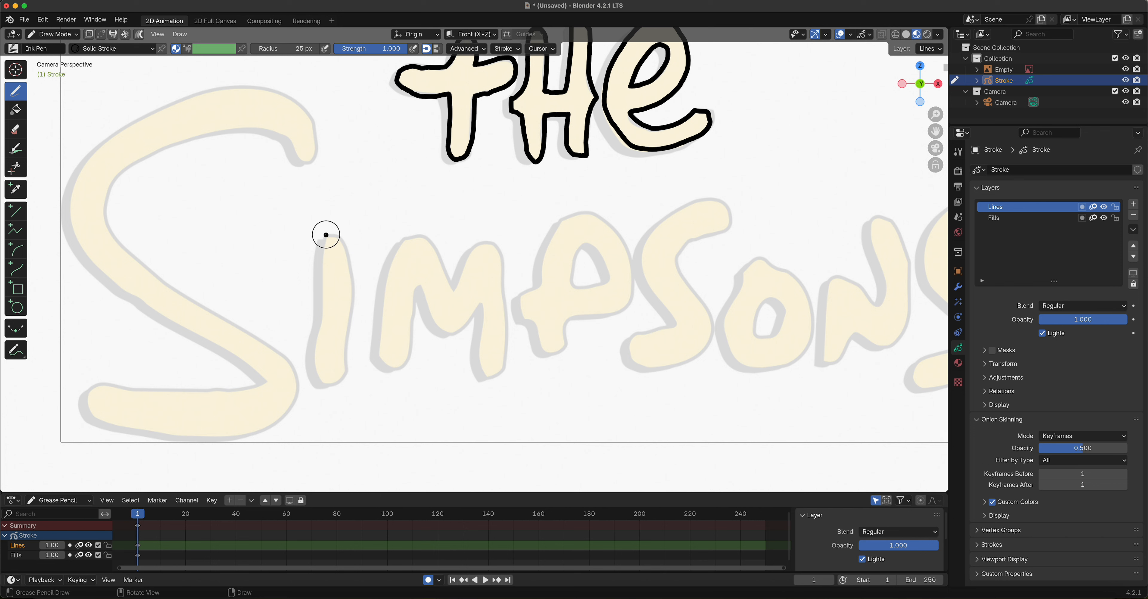
{"action": "mouse_move", "coordinate": [322, 254]}
{"action": "left_mouse_down"}
{"action": "mouse_move", "coordinate": [315, 357]}
{"action": "mouse_move", "coordinate": [326, 384]}
{"action": "mouse_move", "coordinate": [344, 374]}
{"action": "mouse_move", "coordinate": [353, 289]}
{"action": "mouse_move", "coordinate": [346, 253]}
{"action": "mouse_move", "coordinate": [326, 234]}
{"action": "left_mouse_up"}
{"action": "mouse_move", "coordinate": [404, 241]}
{"action": "left_mouse_down"}
{"action": "mouse_move", "coordinate": [385, 279]}
{"action": "mouse_move", "coordinate": [378, 355]}
{"action": "mouse_move", "coordinate": [404, 359]}
{"action": "mouse_move", "coordinate": [420, 290]}
{"action": "mouse_move", "coordinate": [443, 327]}
{"action": "mouse_move", "coordinate": [483, 310]}
{"action": "mouse_move", "coordinate": [483, 368]}
{"action": "mouse_move", "coordinate": [504, 358]}
{"action": "mouse_move", "coordinate": [496, 248]}
{"action": "mouse_move", "coordinate": [469, 248]}
{"action": "mouse_move", "coordinate": [454, 288]}
{"action": "mouse_move", "coordinate": [435, 252]}
{"action": "left_mouse_up"}
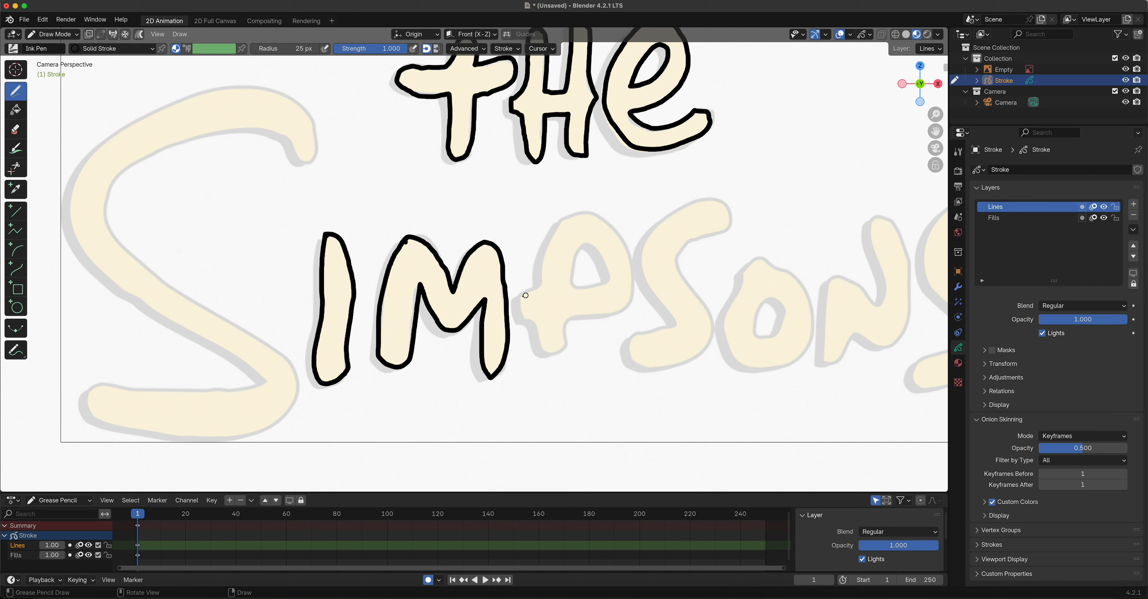
{"action": "mouse_move", "coordinate": [528, 291]}
{"action": "left_mouse_down"}
{"action": "mouse_move", "coordinate": [542, 284]}
{"action": "mouse_move", "coordinate": [558, 225]}
{"action": "mouse_move", "coordinate": [596, 214]}
{"action": "mouse_move", "coordinate": [618, 226]}
{"action": "mouse_move", "coordinate": [631, 288]}
{"action": "mouse_move", "coordinate": [574, 314]}
{"action": "mouse_move", "coordinate": [541, 350]}
{"action": "mouse_move", "coordinate": [519, 298]}
{"action": "left_mouse_up"}
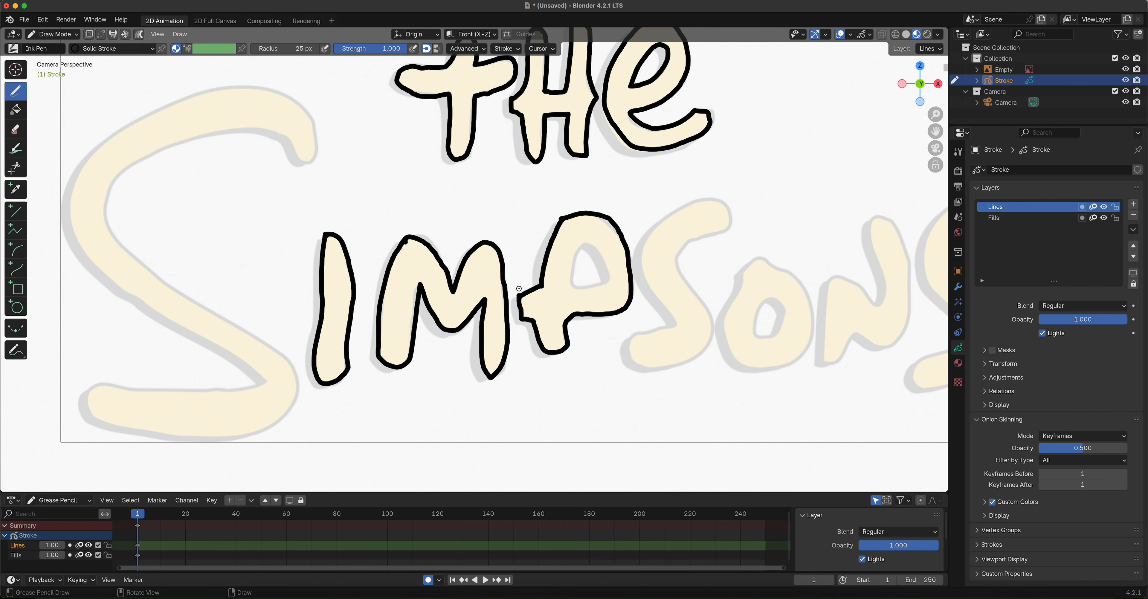
{"action": "mouse_move", "coordinate": [582, 245]}
{"action": "left_mouse_down"}
{"action": "mouse_move", "coordinate": [571, 286]}
{"action": "mouse_move", "coordinate": [608, 279]}
{"action": "mouse_move", "coordinate": [584, 242]}
{"action": "left_mouse_up"}
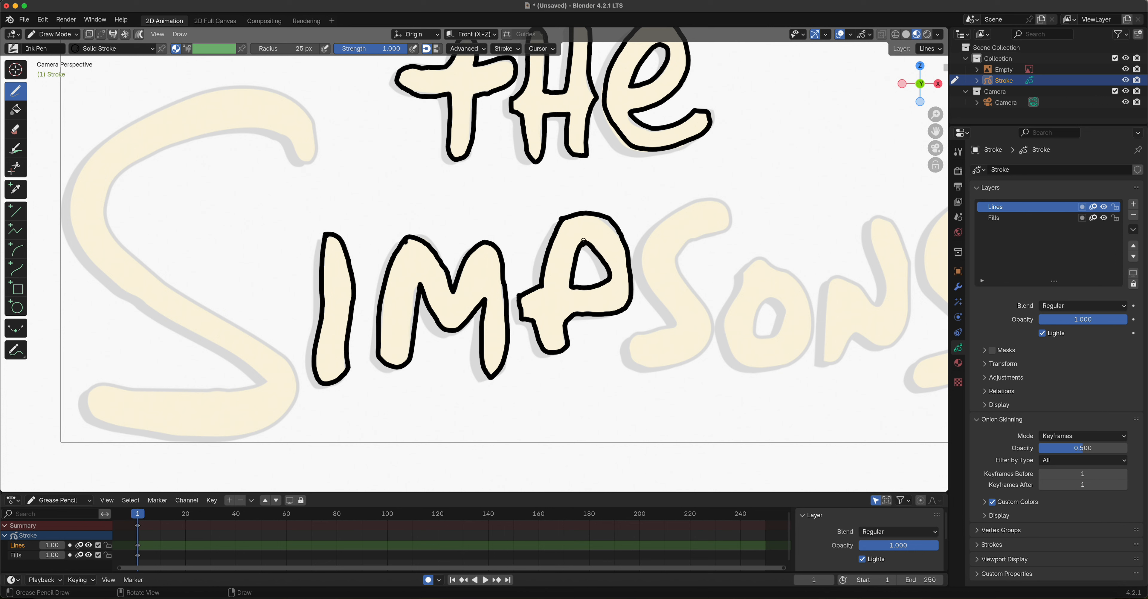
Step: Trace the middle S, the O with its inner loop, and the N of SIMPSONS over the reference image
{"action": "mouse_move", "coordinate": [689, 240]}
{"action": "left_mouse_down"}
{"action": "mouse_move", "coordinate": [730, 211]}
{"action": "mouse_move", "coordinate": [710, 195]}
{"action": "mouse_move", "coordinate": [671, 212]}
{"action": "mouse_move", "coordinate": [642, 248]}
{"action": "mouse_move", "coordinate": [665, 308]}
{"action": "left_mouse_up"}
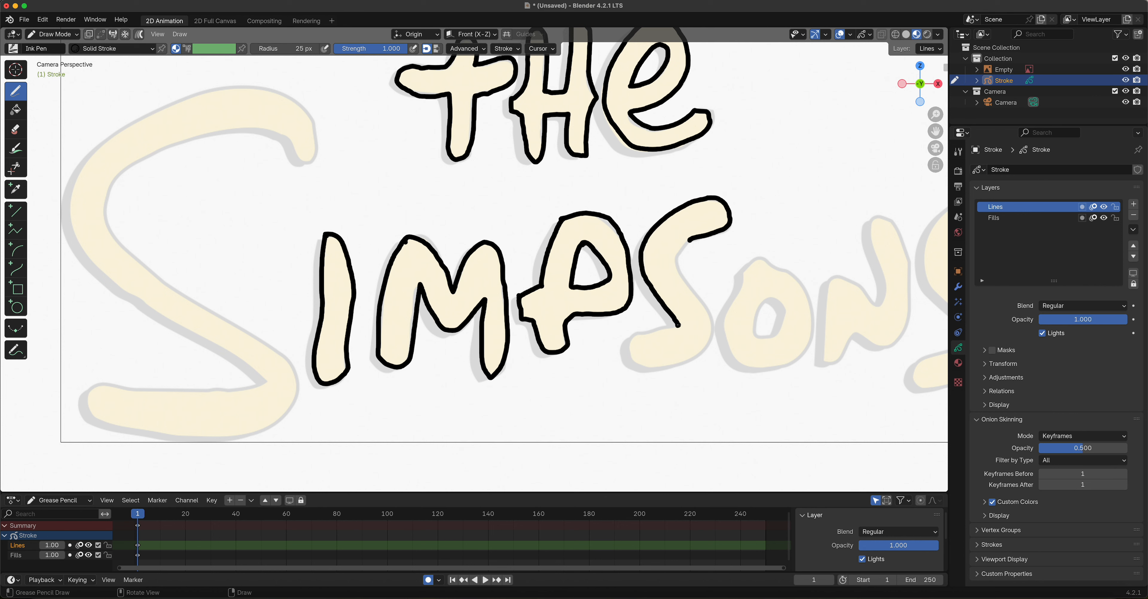
{"action": "mouse_move", "coordinate": [649, 333]}
{"action": "left_mouse_down"}
{"action": "mouse_move", "coordinate": [632, 342]}
{"action": "mouse_move", "coordinate": [638, 366]}
{"action": "mouse_move", "coordinate": [695, 353]}
{"action": "mouse_move", "coordinate": [711, 330]}
{"action": "left_mouse_up"}
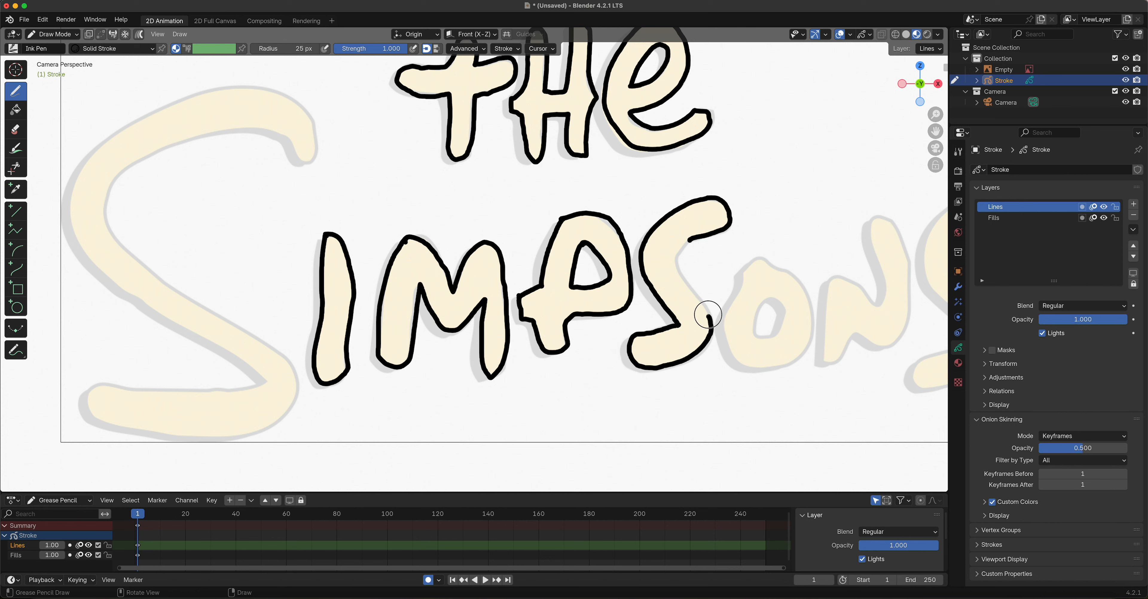
{"action": "left_click_drag", "start_coordinate": [677, 266], "coordinate": [691, 237]}
{"action": "mouse_move", "coordinate": [755, 261]}
{"action": "left_mouse_down"}
{"action": "mouse_move", "coordinate": [726, 325]}
{"action": "mouse_move", "coordinate": [748, 365]}
{"action": "mouse_move", "coordinate": [790, 356]}
{"action": "mouse_move", "coordinate": [814, 312]}
{"action": "mouse_move", "coordinate": [806, 285]}
{"action": "mouse_move", "coordinate": [763, 258]}
{"action": "left_mouse_up"}
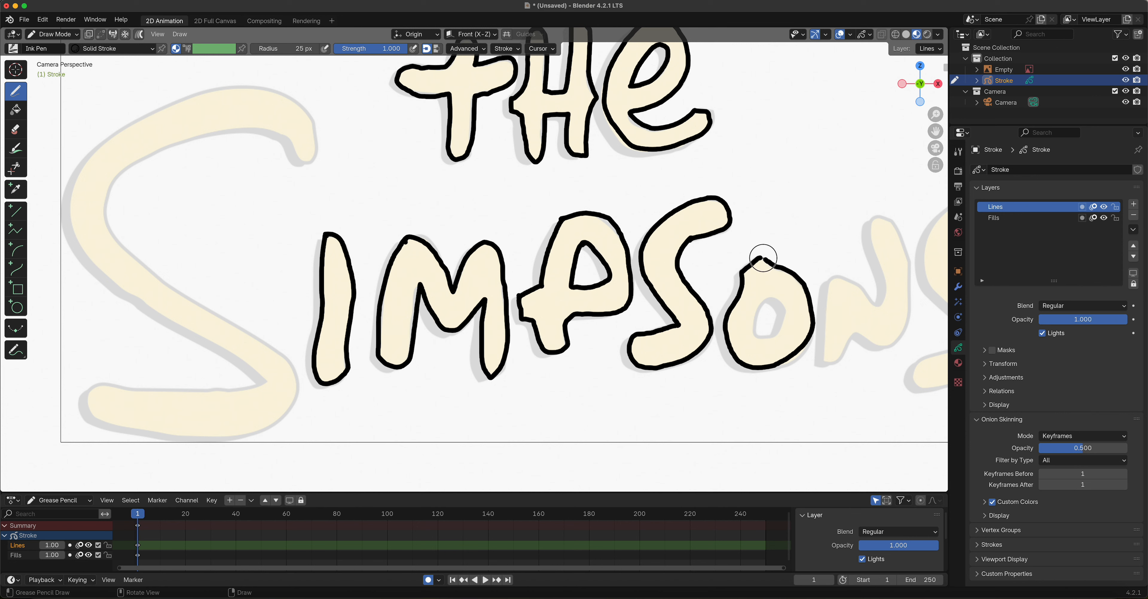
{"action": "mouse_move", "coordinate": [767, 297]}
{"action": "left_mouse_down"}
{"action": "mouse_move", "coordinate": [763, 339]}
{"action": "mouse_move", "coordinate": [785, 321]}
{"action": "mouse_move", "coordinate": [768, 296]}
{"action": "left_mouse_up"}
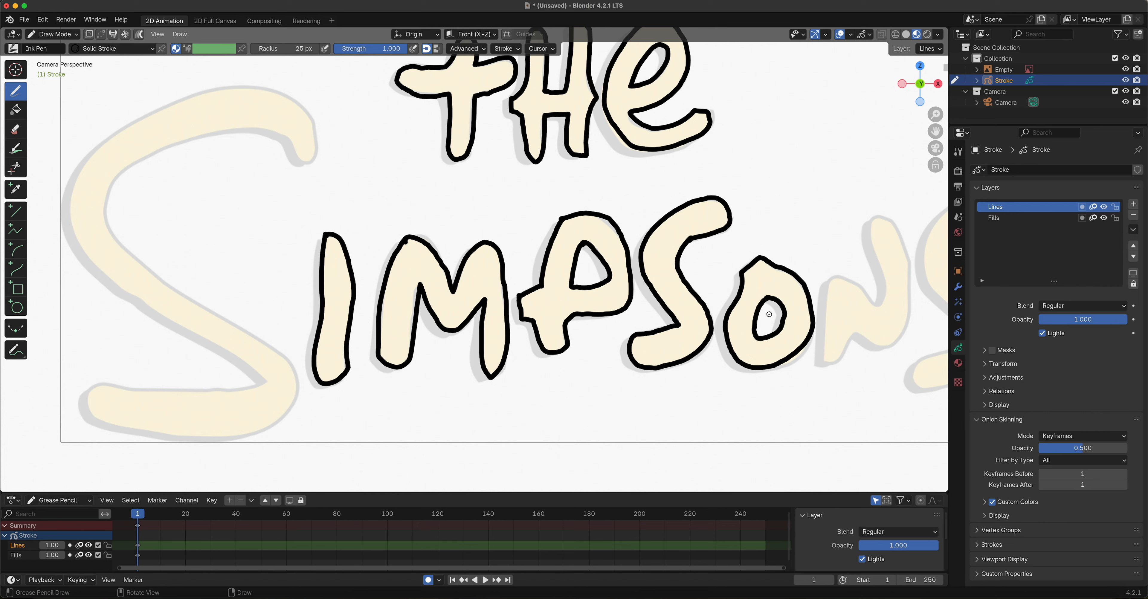
{"action": "mouse_move", "coordinate": [824, 357]}
{"action": "left_mouse_down"}
{"action": "mouse_move", "coordinate": [827, 277]}
{"action": "mouse_move", "coordinate": [857, 282]}
{"action": "mouse_move", "coordinate": [871, 260]}
{"action": "mouse_move", "coordinate": [868, 226]}
{"action": "mouse_move", "coordinate": [889, 221]}
{"action": "mouse_move", "coordinate": [906, 248]}
{"action": "mouse_move", "coordinate": [901, 344]}
{"action": "mouse_move", "coordinate": [854, 329]}
{"action": "mouse_move", "coordinate": [822, 362]}
{"action": "left_mouse_up"}
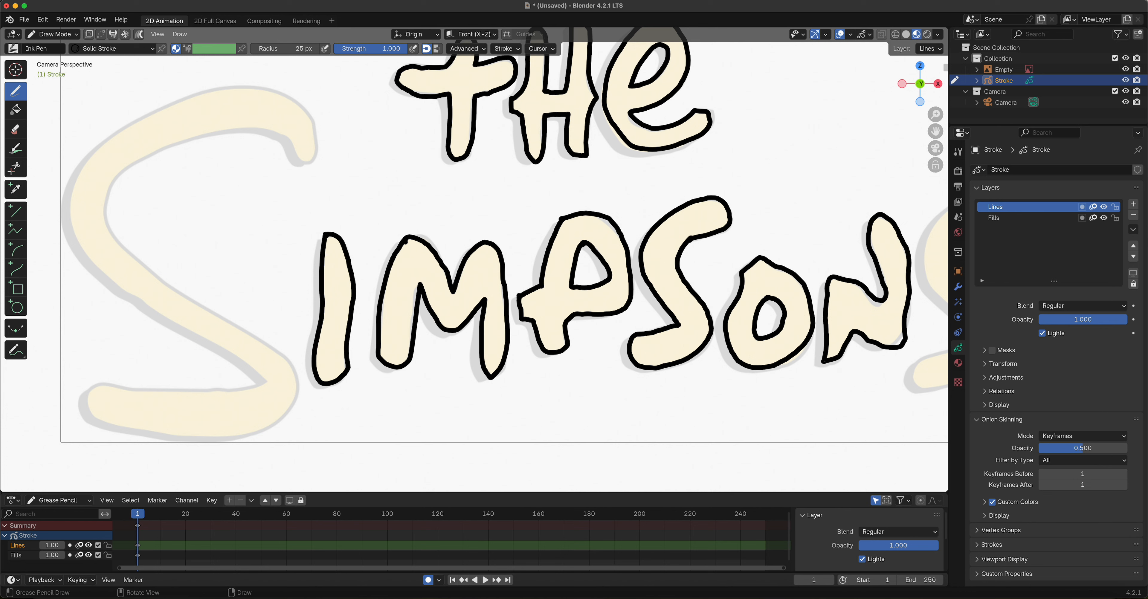
Step: Trace the outlines of the final S and the large initial S of SIMPSONS
{"action": "middle_click_drag", "start_coordinate": [827, 355], "coordinate": [405, 342], "text": "shift"}
{"action": "mouse_move", "coordinate": [698, 215]}
{"action": "left_mouse_down"}
{"action": "mouse_move", "coordinate": [704, 233]}
{"action": "mouse_move", "coordinate": [720, 196]}
{"action": "mouse_move", "coordinate": [704, 175]}
{"action": "mouse_move", "coordinate": [655, 187]}
{"action": "mouse_move", "coordinate": [624, 227]}
{"action": "mouse_move", "coordinate": [615, 266]}
{"action": "mouse_move", "coordinate": [664, 333]}
{"action": "mouse_move", "coordinate": [608, 367]}
{"action": "mouse_move", "coordinate": [624, 385]}
{"action": "mouse_move", "coordinate": [671, 365]}
{"action": "mouse_move", "coordinate": [696, 328]}
{"action": "mouse_move", "coordinate": [651, 260]}
{"action": "mouse_move", "coordinate": [667, 225]}
{"action": "mouse_move", "coordinate": [697, 213]}
{"action": "left_mouse_up"}
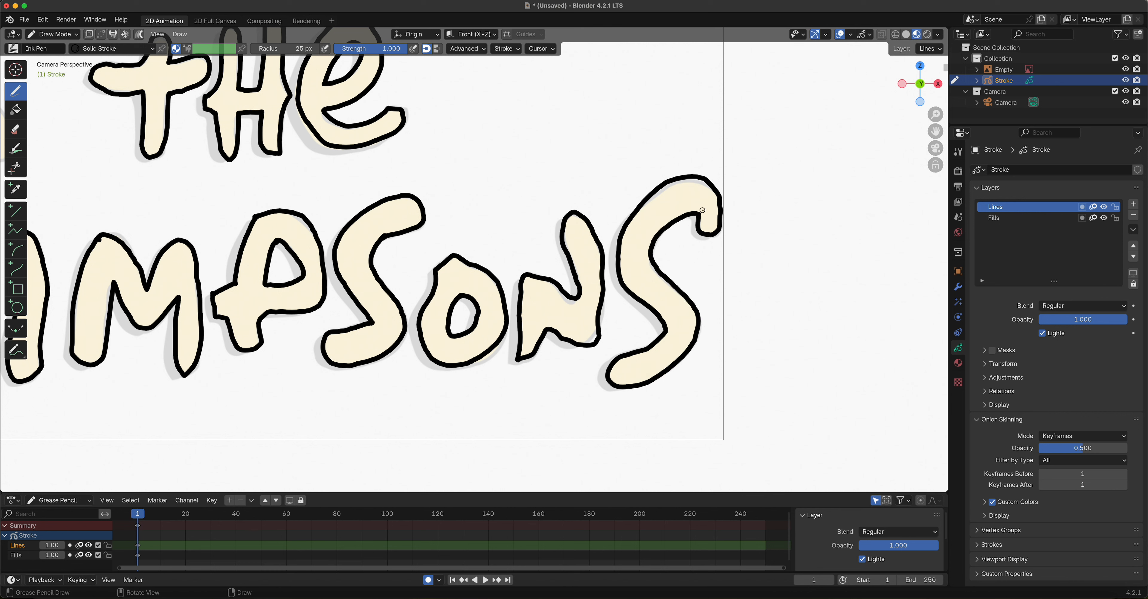
{"action": "mouse_move", "coordinate": [462, 324]}
{"action": "middle_mouse_down"}
{"action": "mouse_move", "coordinate": [610, 281]}
{"action": "mouse_move", "coordinate": [752, 295]}
{"action": "middle_mouse_up"}
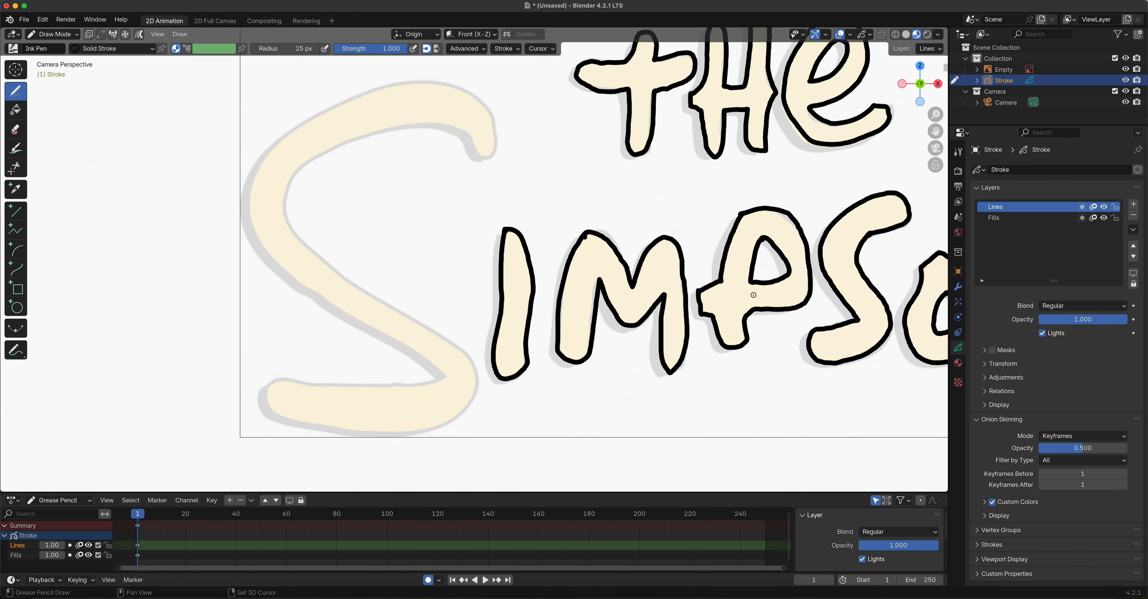
{"action": "mouse_move", "coordinate": [475, 146]}
{"action": "left_mouse_down"}
{"action": "mouse_move", "coordinate": [487, 152]}
{"action": "mouse_move", "coordinate": [490, 112]}
{"action": "mouse_move", "coordinate": [464, 86]}
{"action": "mouse_move", "coordinate": [431, 79]}
{"action": "mouse_move", "coordinate": [388, 80]}
{"action": "mouse_move", "coordinate": [285, 133]}
{"action": "mouse_move", "coordinate": [251, 196]}
{"action": "mouse_move", "coordinate": [273, 256]}
{"action": "mouse_move", "coordinate": [447, 373]}
{"action": "mouse_move", "coordinate": [287, 381]}
{"action": "mouse_move", "coordinate": [266, 390]}
{"action": "mouse_move", "coordinate": [264, 406]}
{"action": "mouse_move", "coordinate": [350, 425]}
{"action": "mouse_move", "coordinate": [449, 410]}
{"action": "mouse_move", "coordinate": [475, 369]}
{"action": "mouse_move", "coordinate": [460, 343]}
{"action": "mouse_move", "coordinate": [341, 273]}
{"action": "mouse_move", "coordinate": [289, 213]}
{"action": "mouse_move", "coordinate": [326, 156]}
{"action": "mouse_move", "coordinate": [452, 119]}
{"action": "left_mouse_up"}
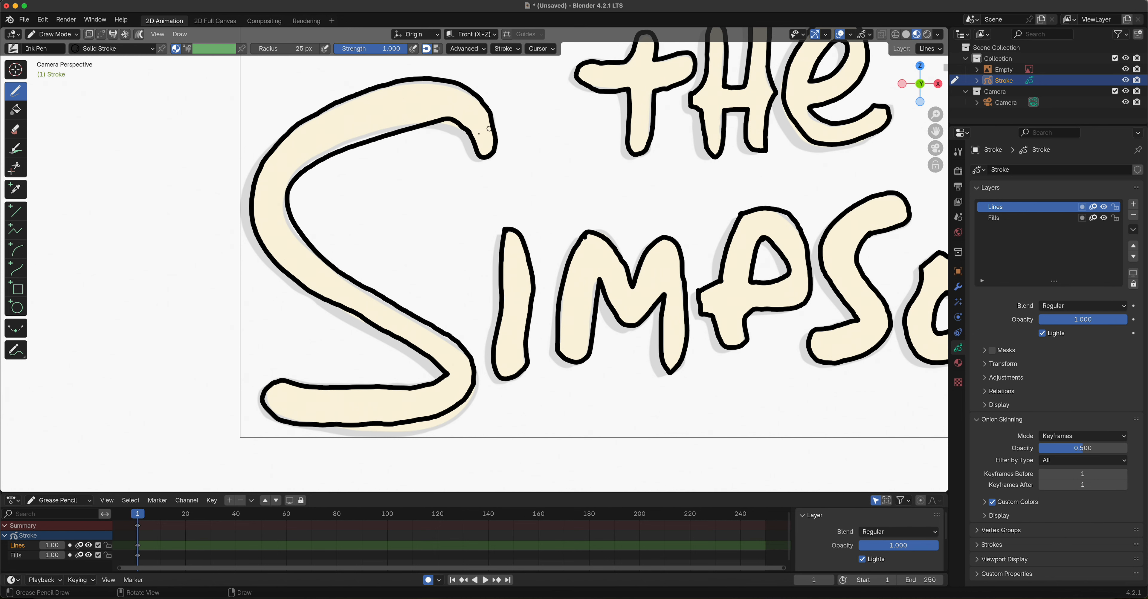
{"action": "scroll", "coordinate": [557, 107], "scroll_direction": "down", "scroll_amount": 3}
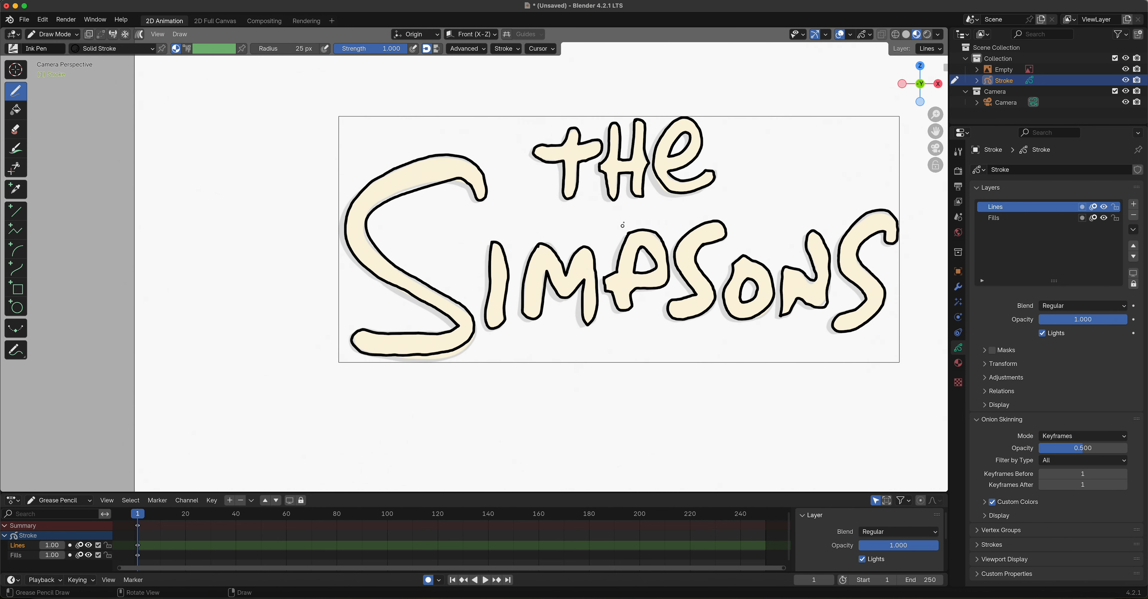
{"action": "middle_click_drag", "start_coordinate": [599, 295], "coordinate": [545, 311], "text": "shift"}
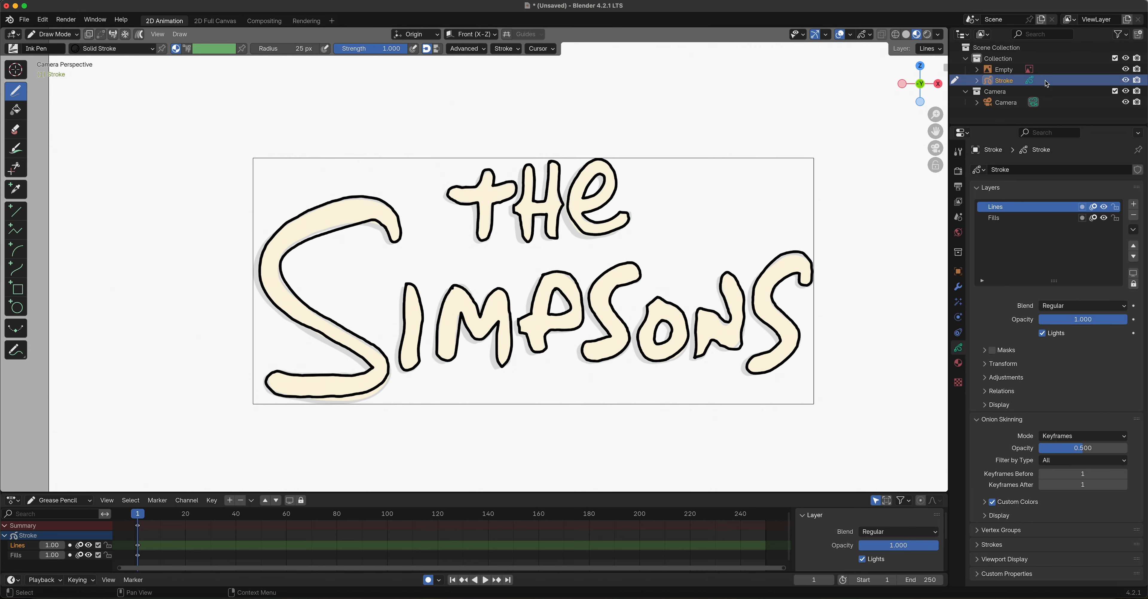
Step: Switch to Object Mode and set the reference image empty's opacity to 1.000
{"action": "left_click", "coordinate": [53, 34]}
{"action": "left_click", "coordinate": [53, 45]}
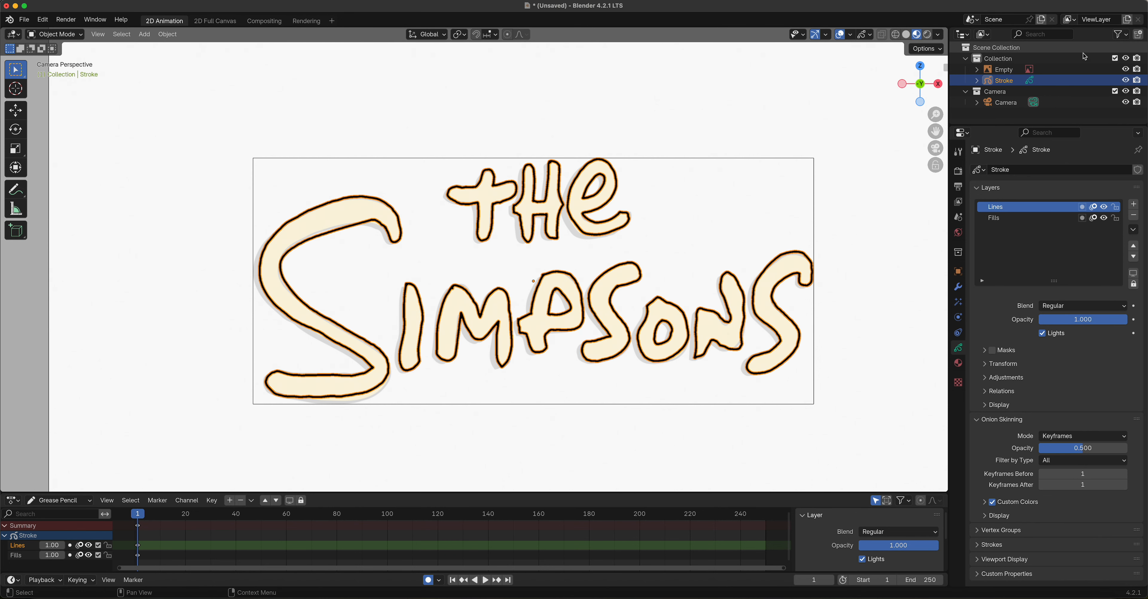
{"action": "left_click", "coordinate": [1075, 70]}
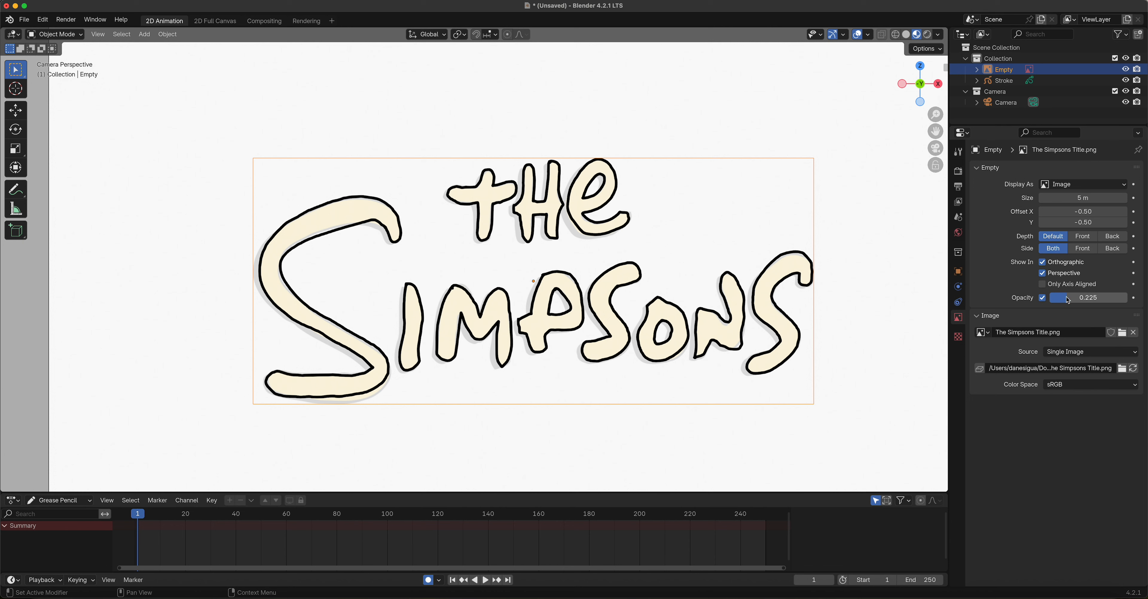
{"action": "left_click_drag", "start_coordinate": [1066, 298], "coordinate": [1126, 299]}
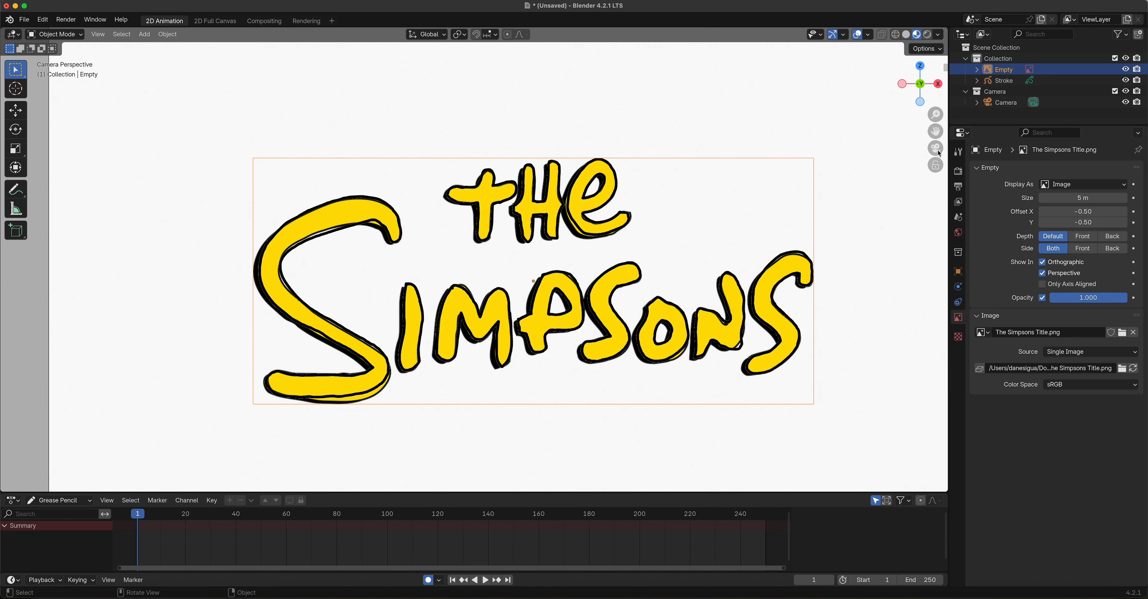
Step: Rename the Grease Pencil stroke object as Ttile and remove its Fills layer
{"action": "left_click", "coordinate": [1006, 81]}
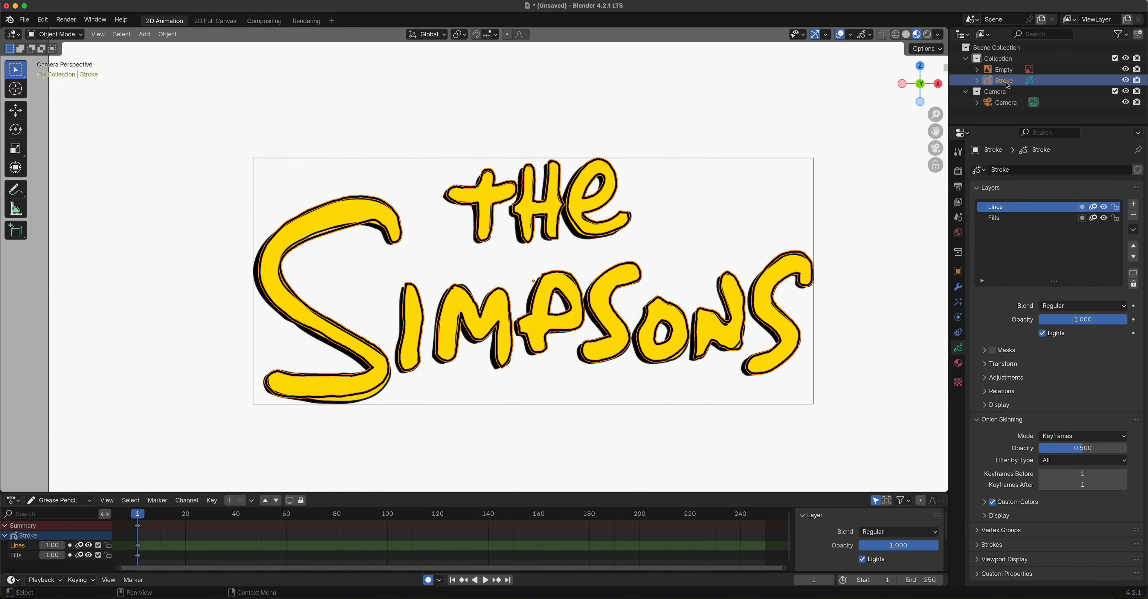
{"action": "double_click", "coordinate": [1006, 82]}
{"action": "key", "text": "ctrl+BackSpace"}
{"action": "type", "text": "Ttile"}
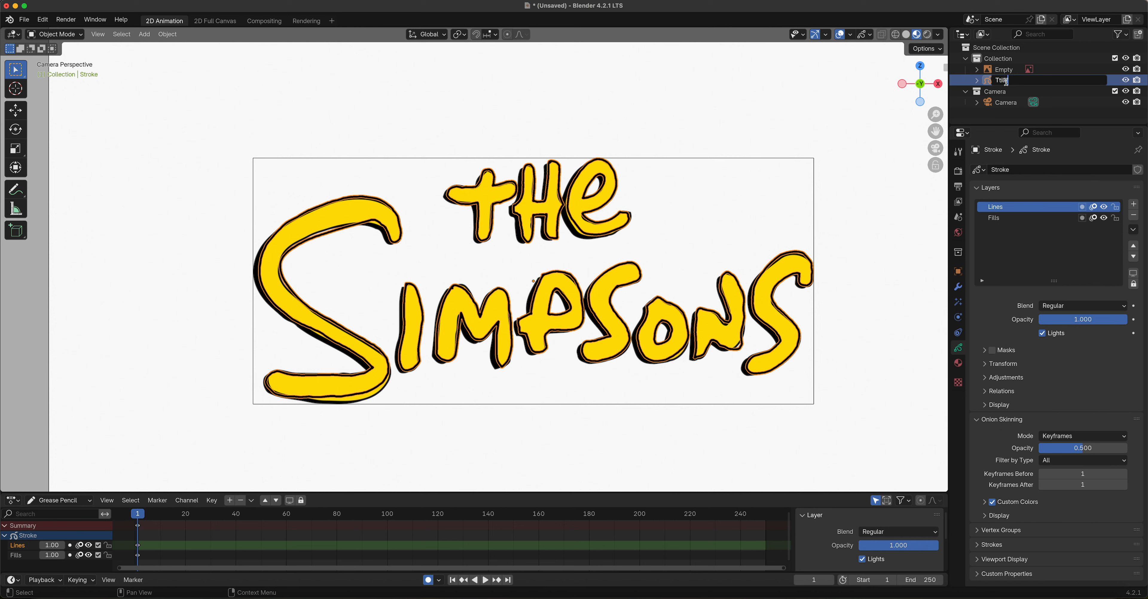
{"action": "key", "text": "Return"}
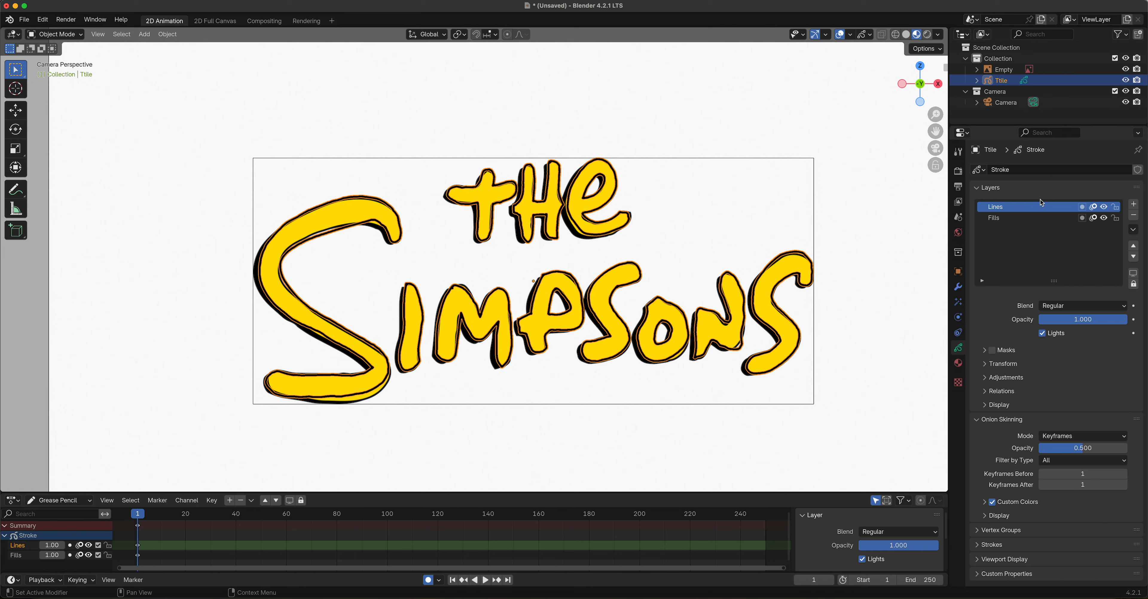
{"action": "left_click", "coordinate": [1034, 222]}
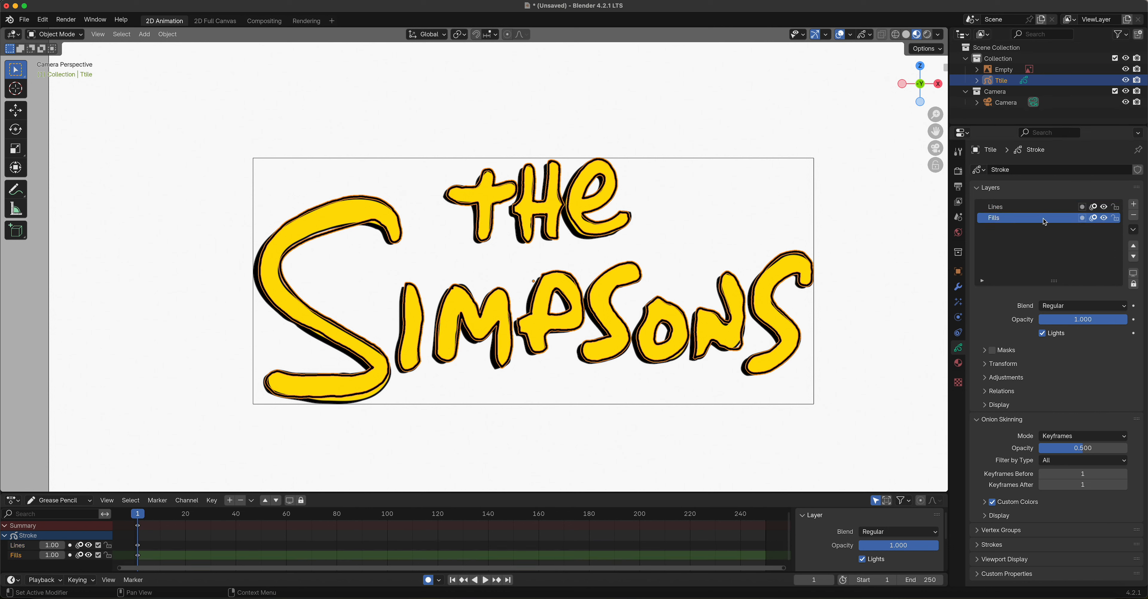
{"action": "left_click", "coordinate": [1134, 216]}
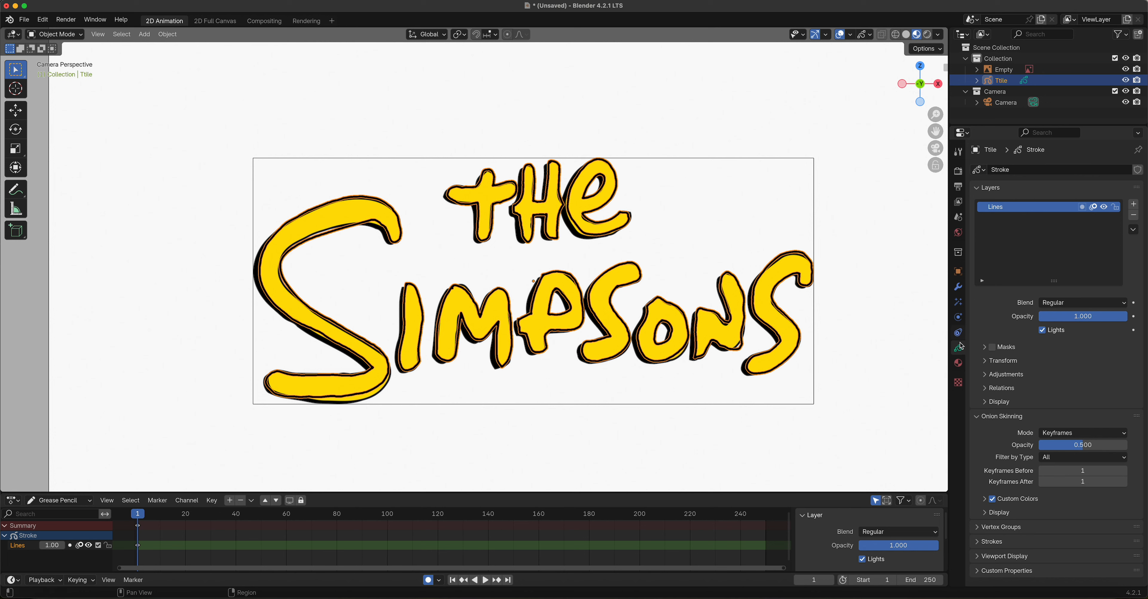
Step: Set the Solid Fill material's fill base color to the yellow sampled from the reference lettering
{"action": "left_click", "coordinate": [957, 363]}
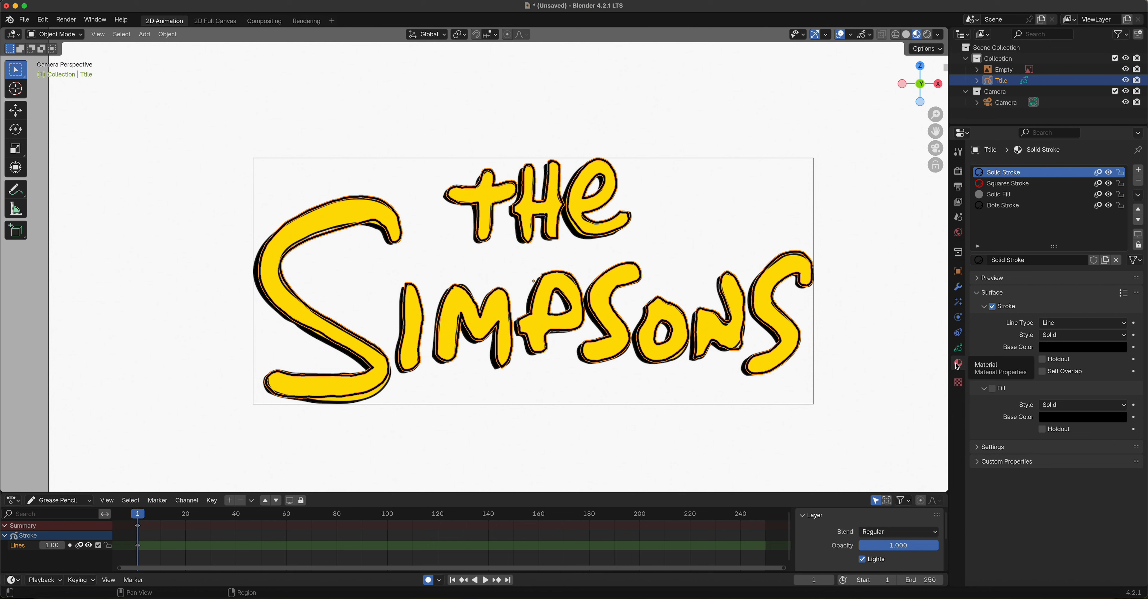
{"action": "left_click", "coordinate": [1020, 194]}
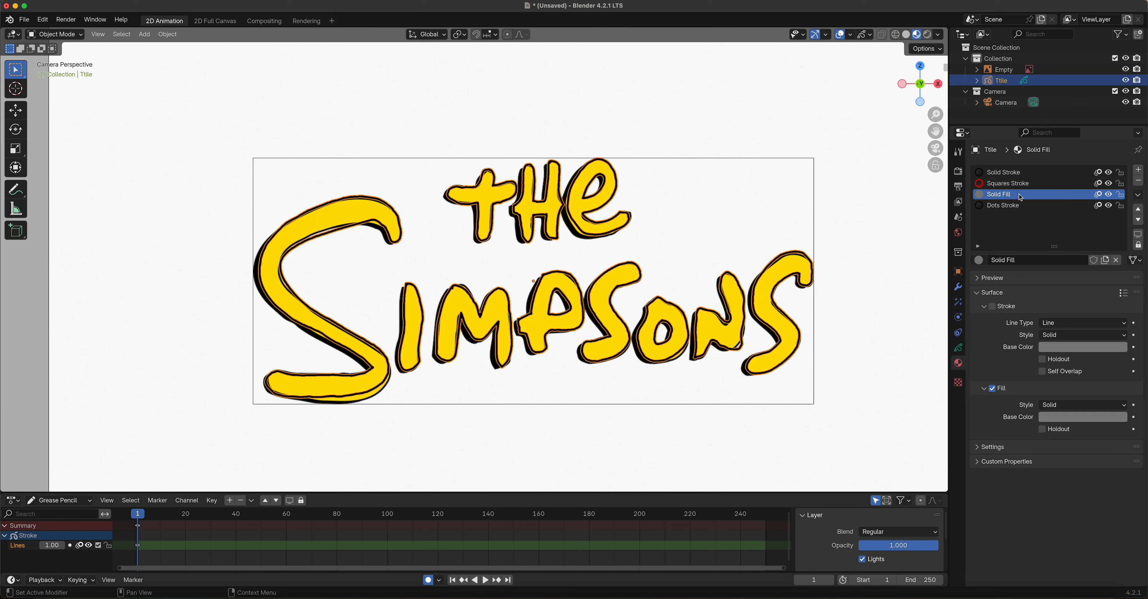
{"action": "left_click", "coordinate": [1074, 418]}
{"action": "left_click", "coordinate": [1113, 368]}
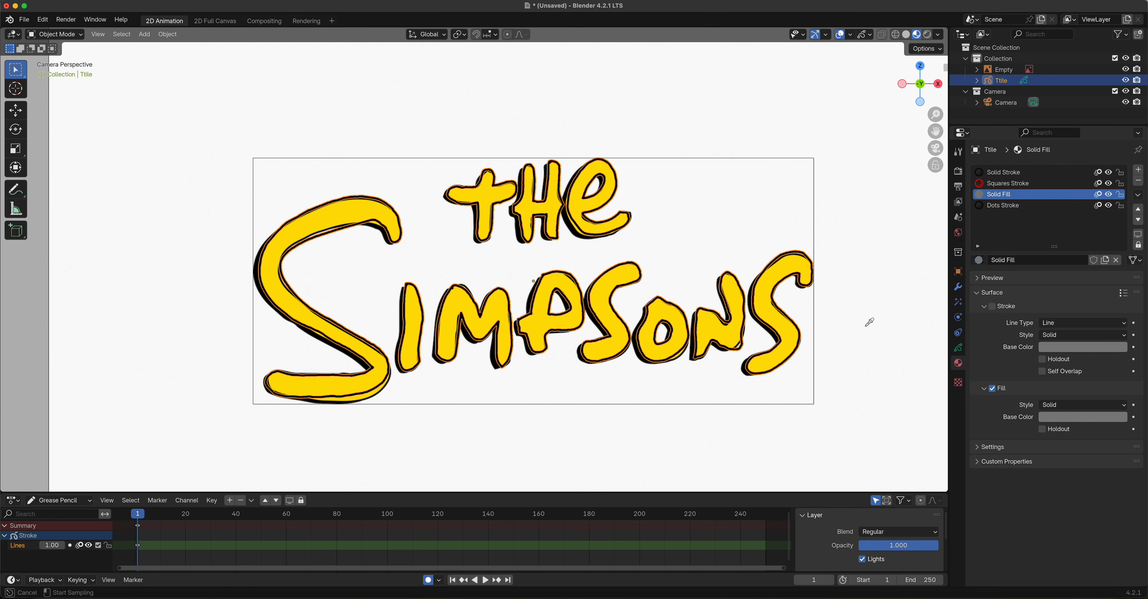
{"action": "left_click", "coordinate": [762, 299]}
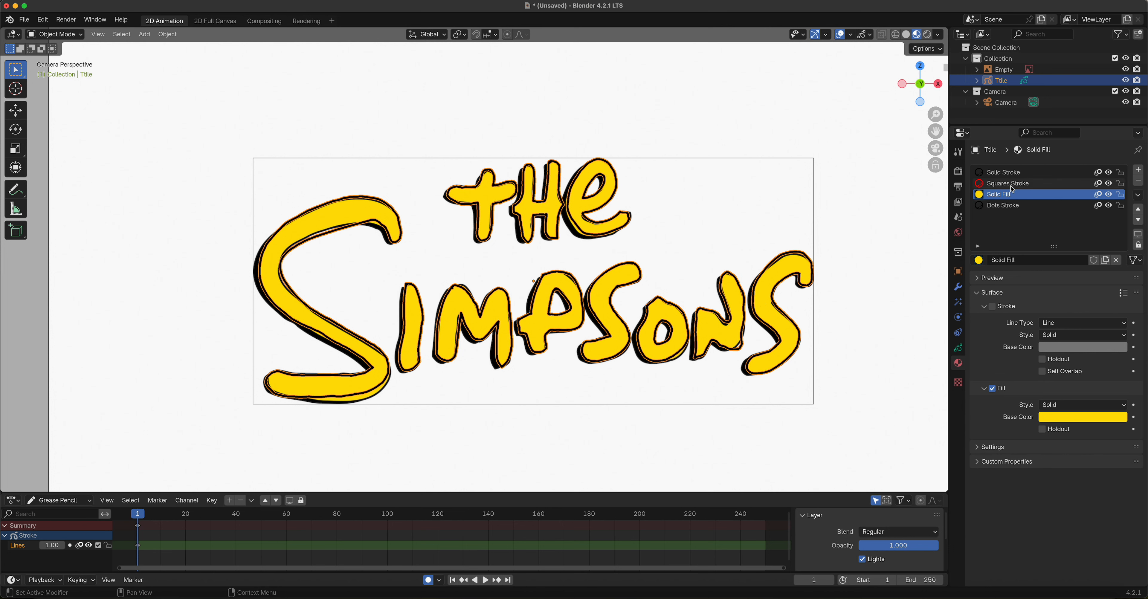
Step: Remove the Squares Stroke and Dots Stroke materials from the lettering object
{"action": "left_click", "coordinate": [1032, 183]}
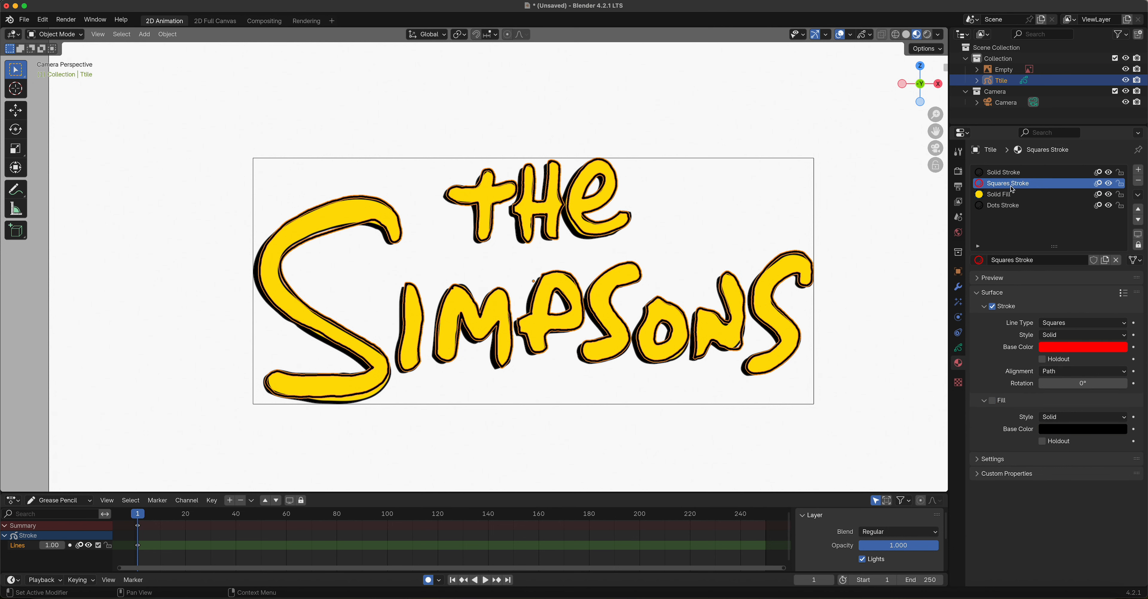
{"action": "left_click", "coordinate": [1137, 181]}
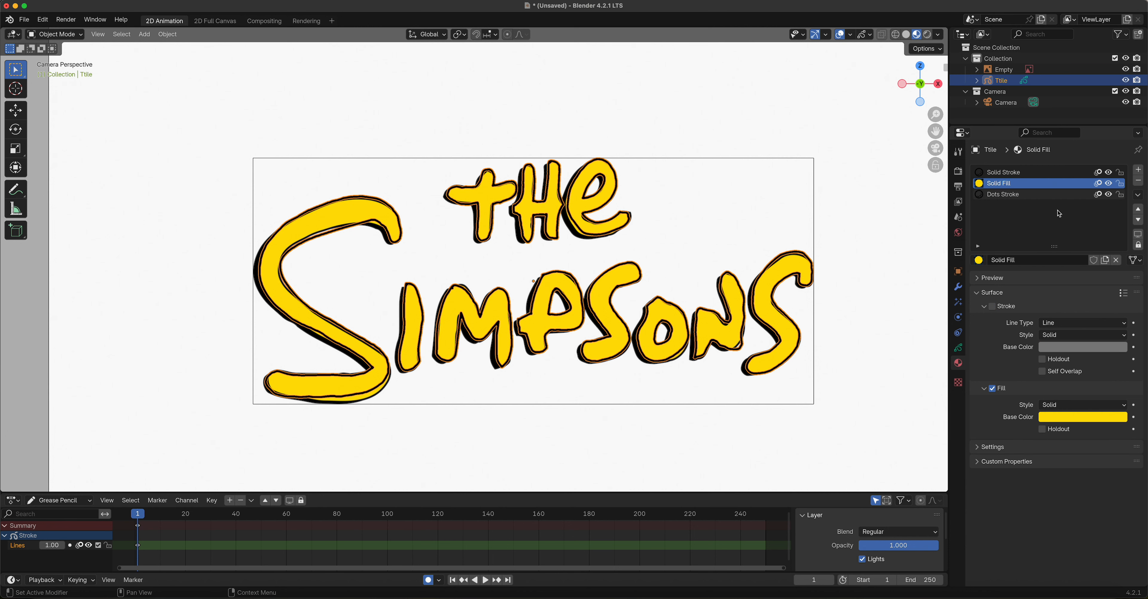
{"action": "left_click", "coordinate": [1092, 196]}
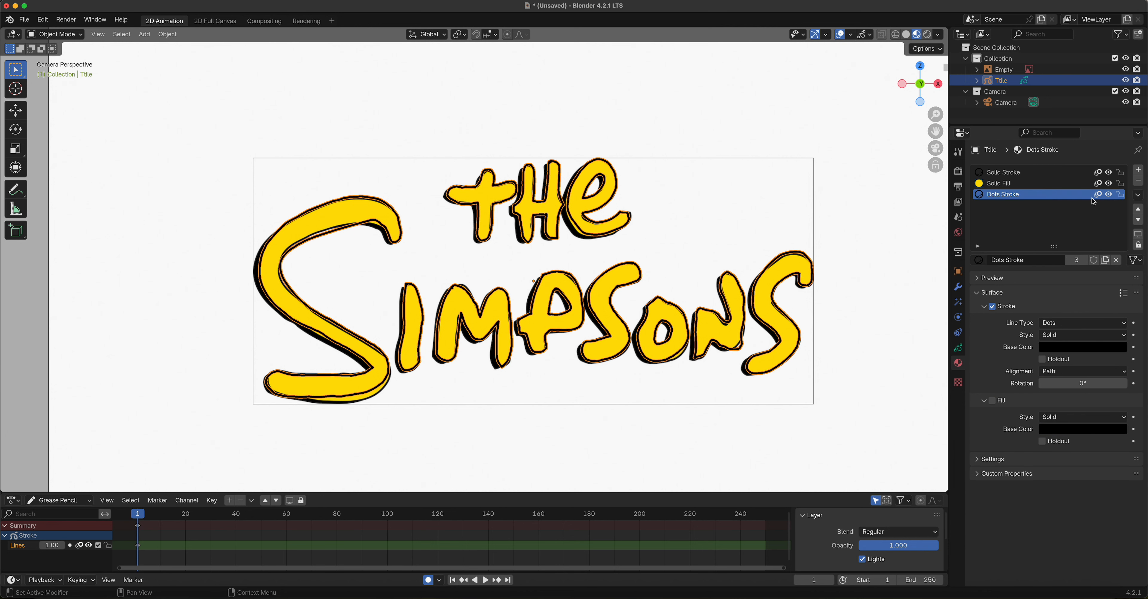
{"action": "left_click", "coordinate": [1137, 180]}
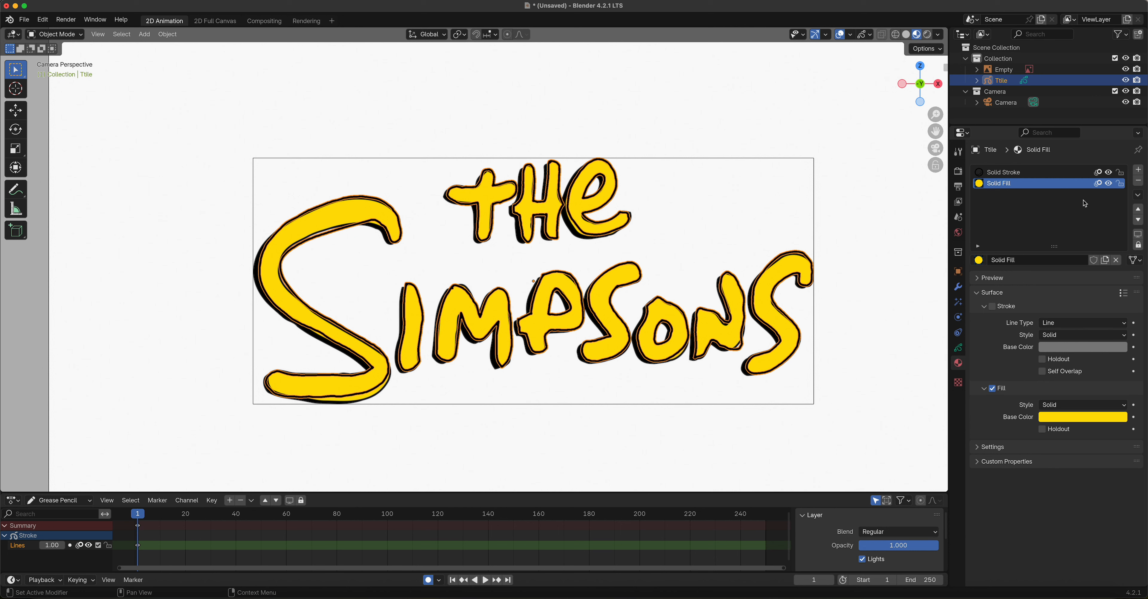
Step: Add a new material with Fill enabled, Stroke disabled and a near-white fill base color
{"action": "left_click", "coordinate": [1138, 172]}
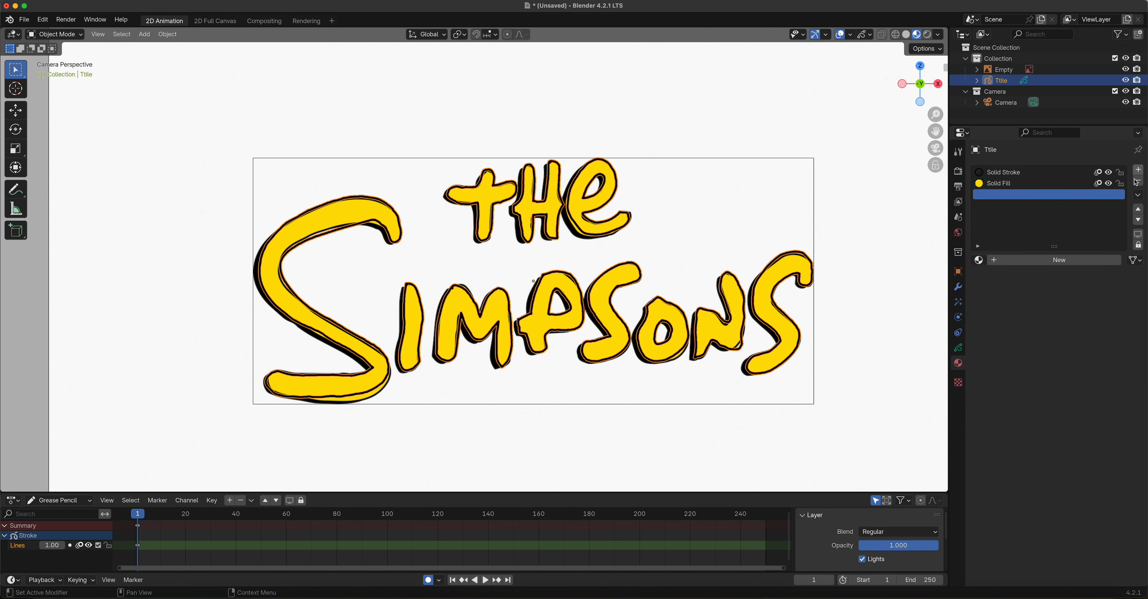
{"action": "left_click", "coordinate": [1087, 260]}
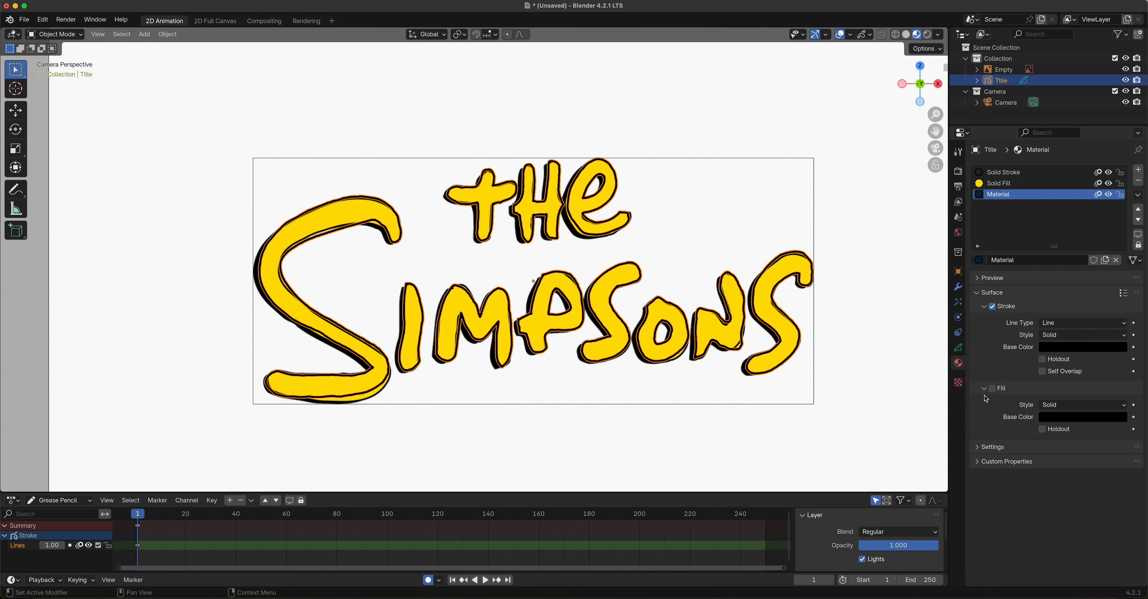
{"action": "left_click", "coordinate": [991, 388]}
{"action": "left_click", "coordinate": [991, 306]}
{"action": "left_click", "coordinate": [1077, 419]}
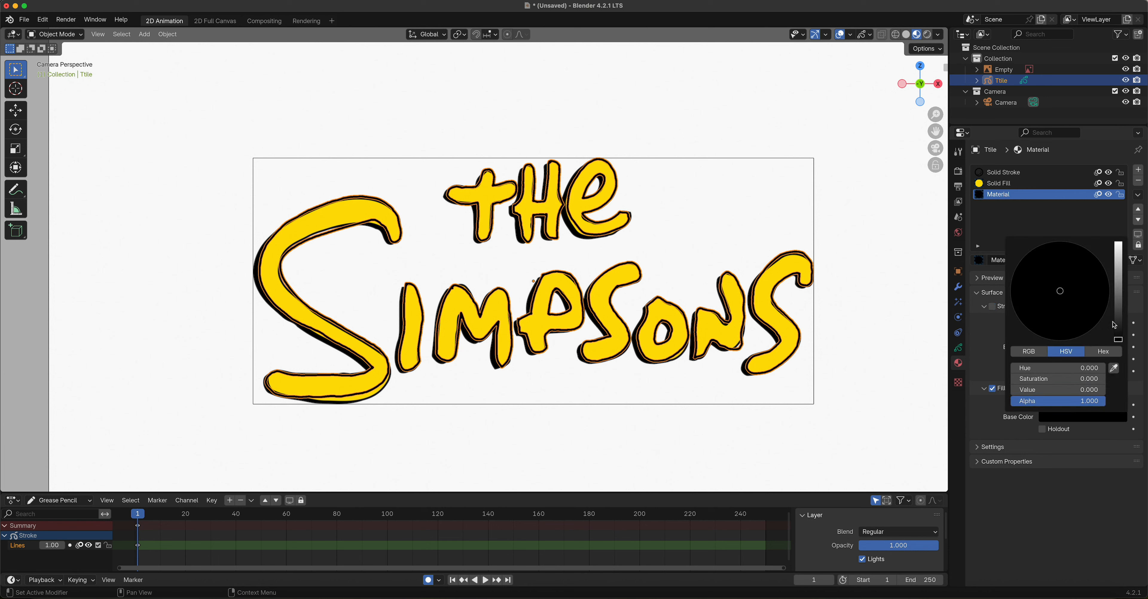
{"action": "left_click_drag", "start_coordinate": [1118, 339], "coordinate": [1122, 252]}
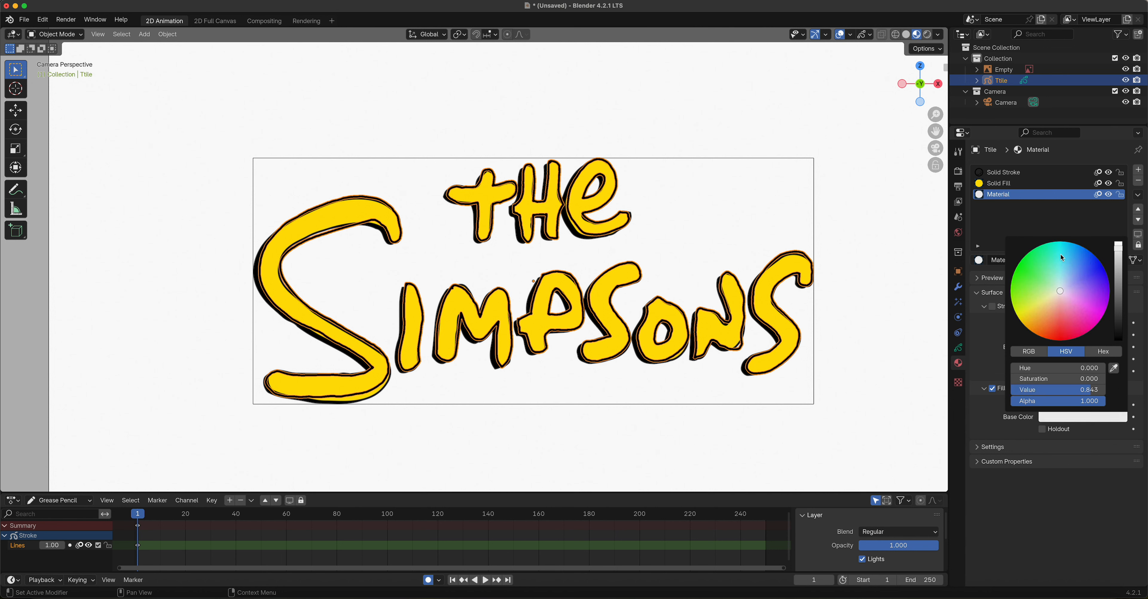
Step: Add another material with Fill enabled and a light blue fill base color to the lettering object
{"action": "left_click", "coordinate": [1138, 169]}
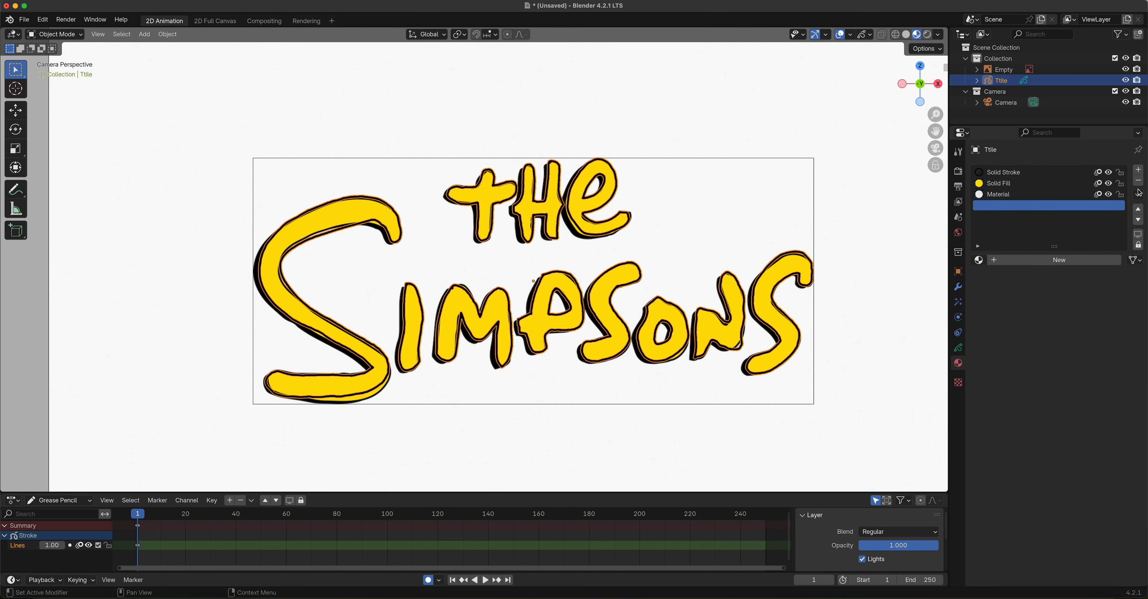
{"action": "left_click", "coordinate": [1075, 263]}
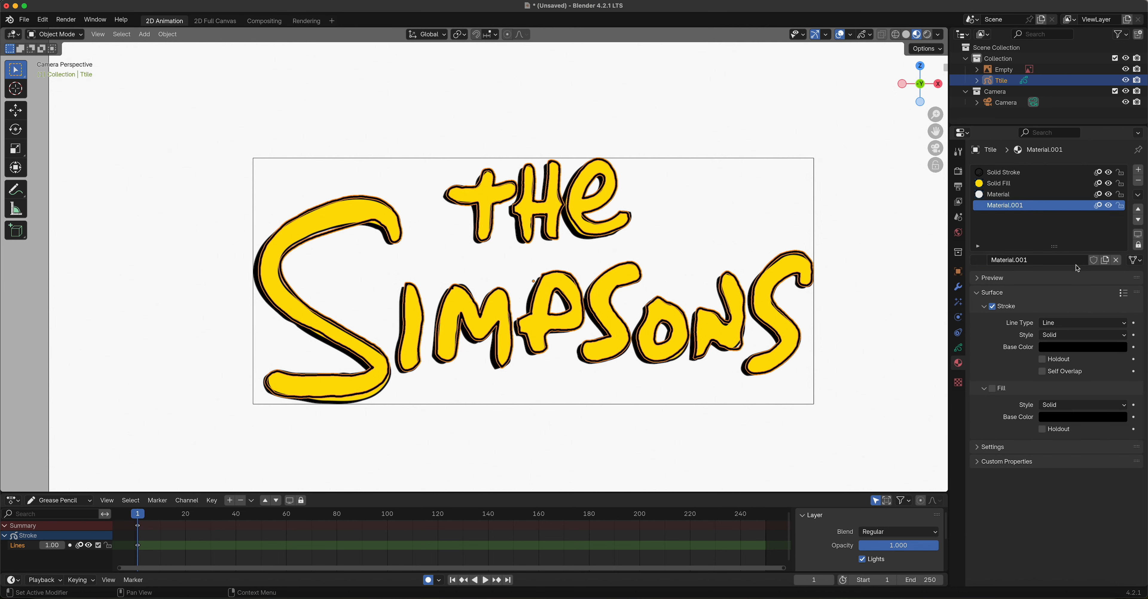
{"action": "left_click", "coordinate": [992, 388]}
{"action": "left_click", "coordinate": [1071, 418]}
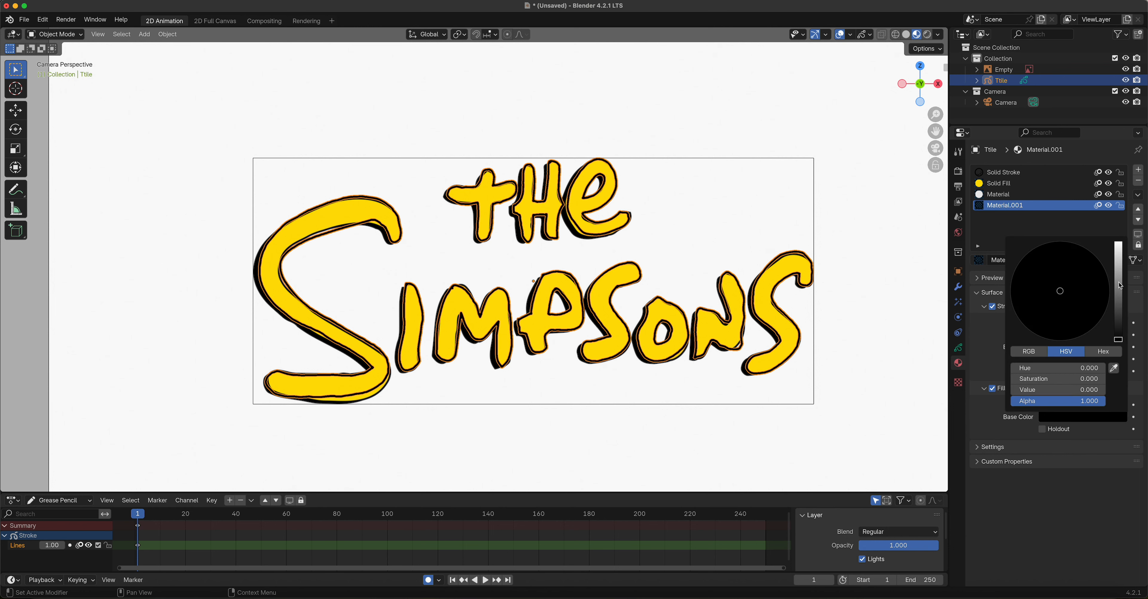
{"action": "left_click", "coordinate": [1117, 256]}
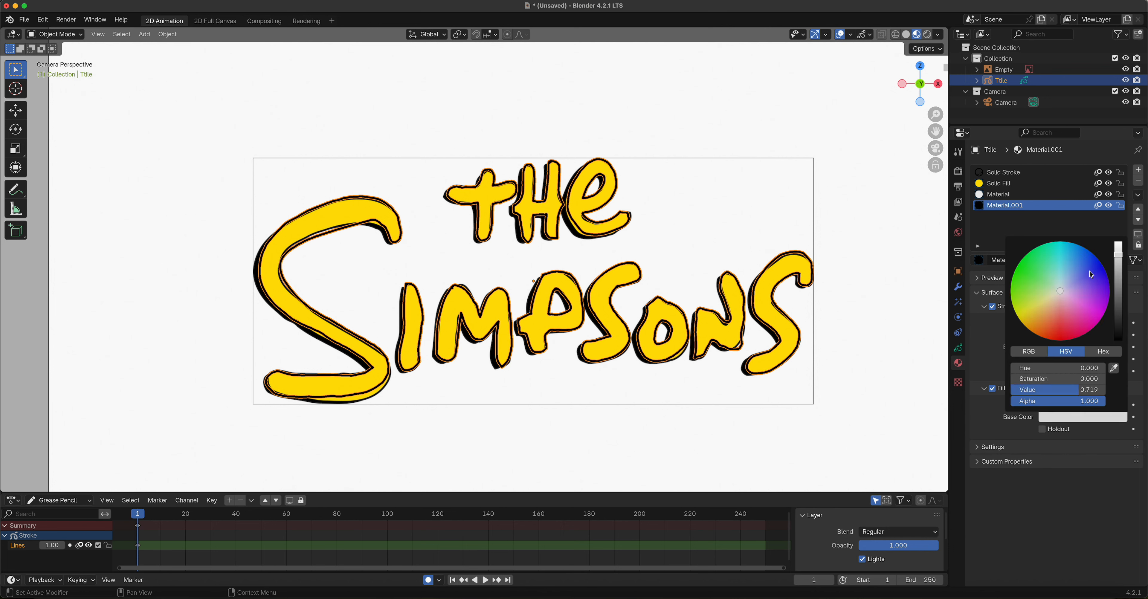
{"action": "left_click", "coordinate": [1071, 277]}
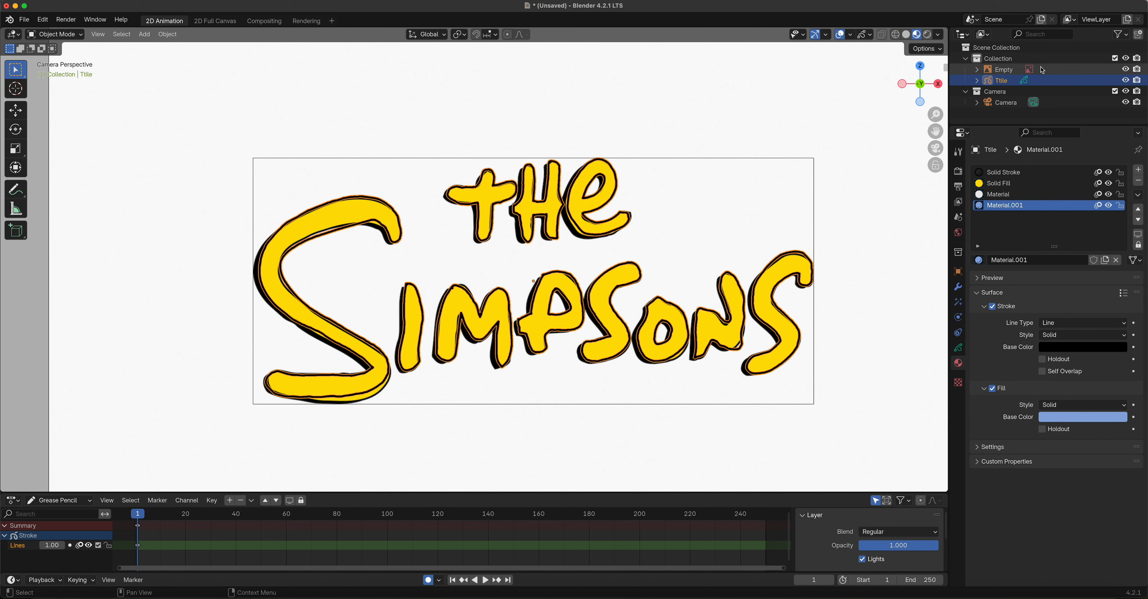
Step: Hide the reference image in the viewport and renders, and switch the lettering object to Draw Mode
{"action": "left_click", "coordinate": [1137, 69]}
{"action": "left_click", "coordinate": [1125, 69]}
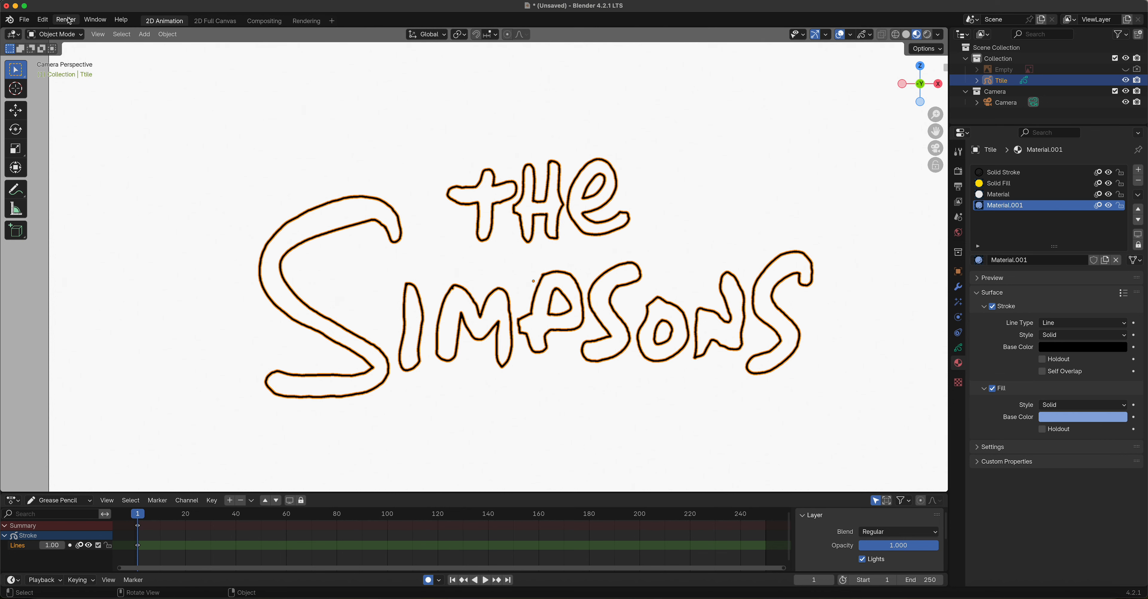
{"action": "left_click", "coordinate": [55, 35]}
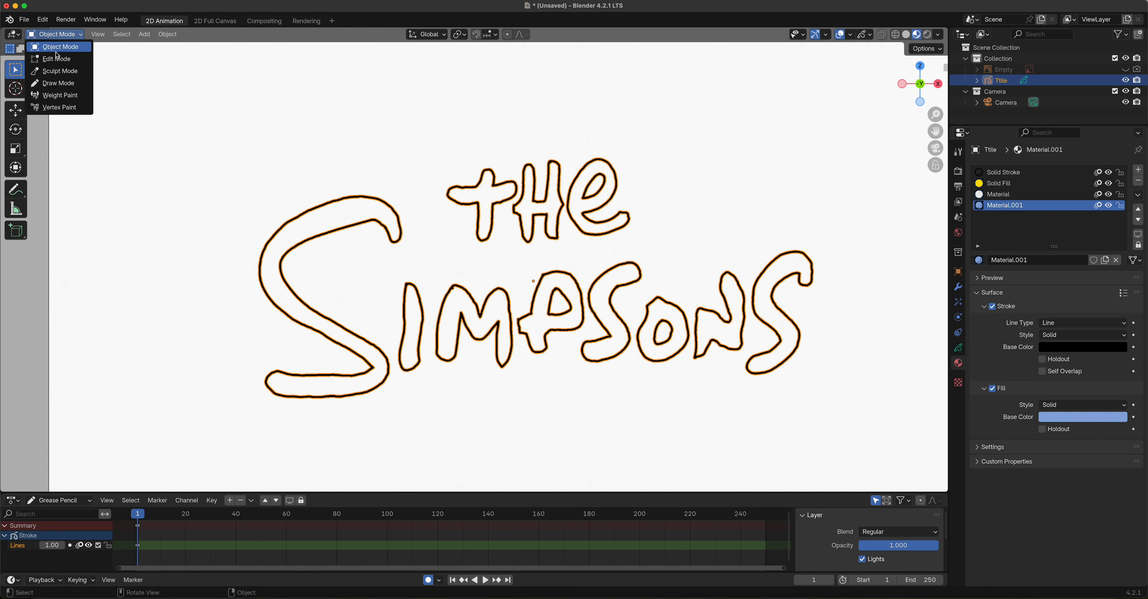
{"action": "left_click", "coordinate": [54, 82]}
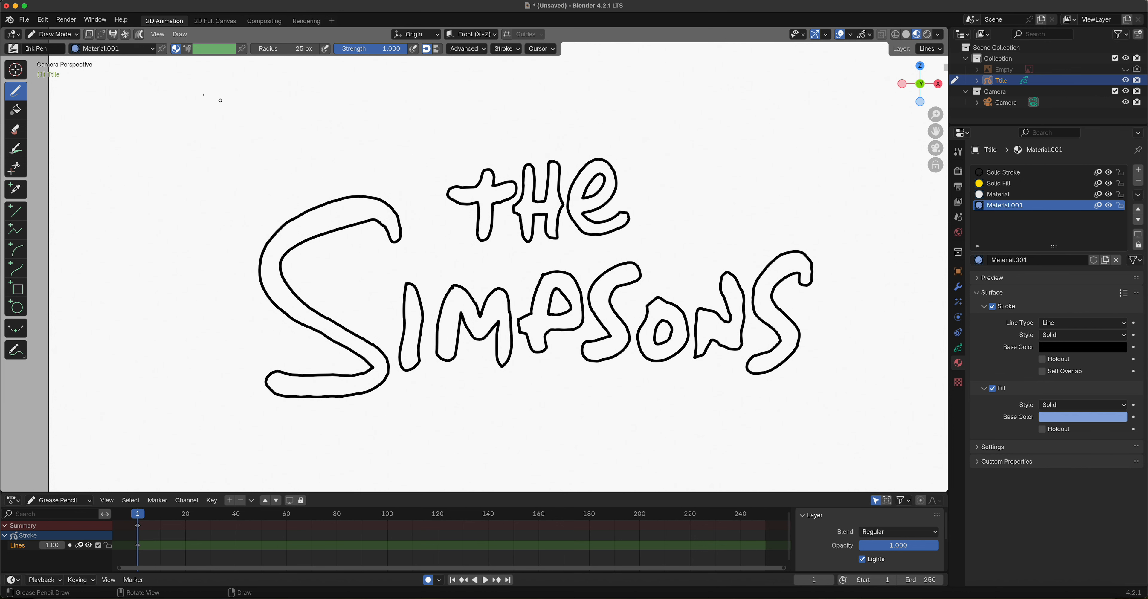
{"action": "left_click", "coordinate": [90, 37]}
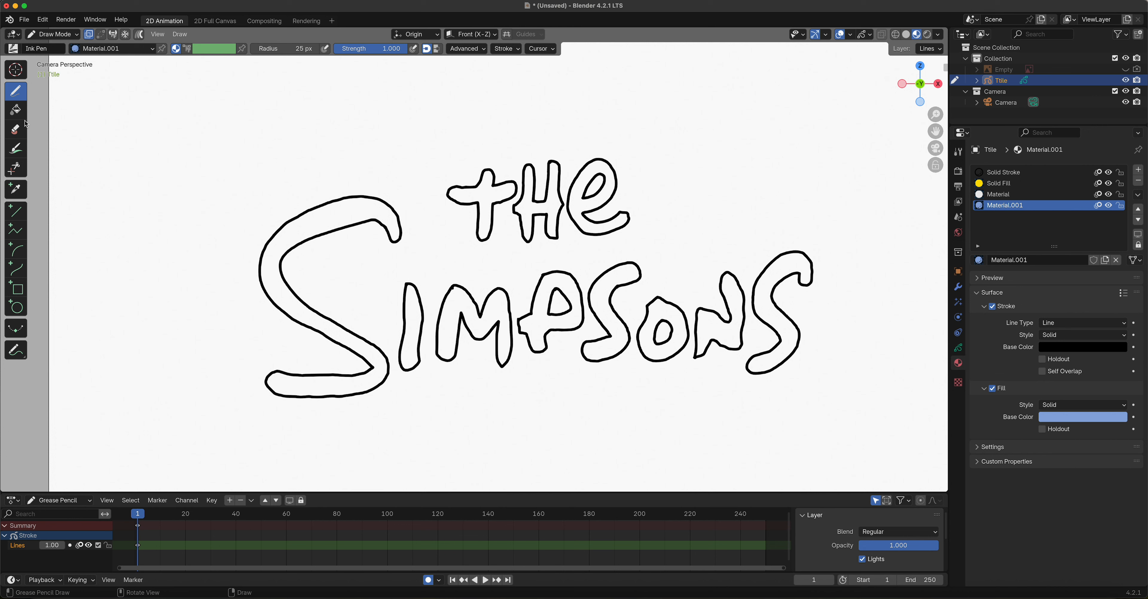
Step: Fill the large S, the T and H of "The", and the M and middle S of "Simpsons" with the Solid Fill material
{"action": "left_click", "coordinate": [15, 110]}
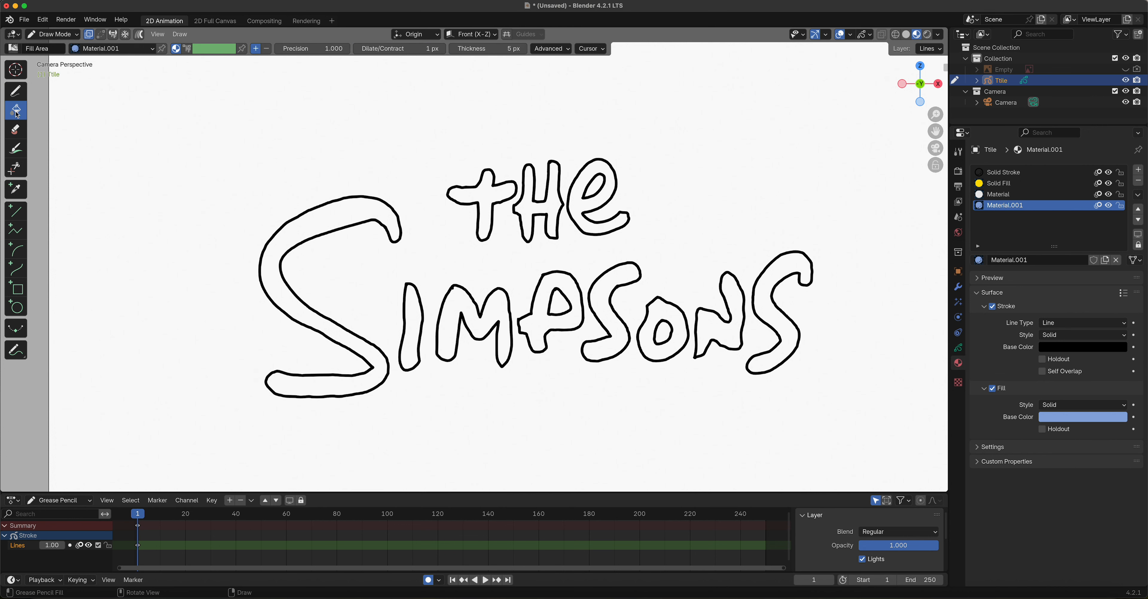
{"action": "left_click", "coordinate": [96, 49]}
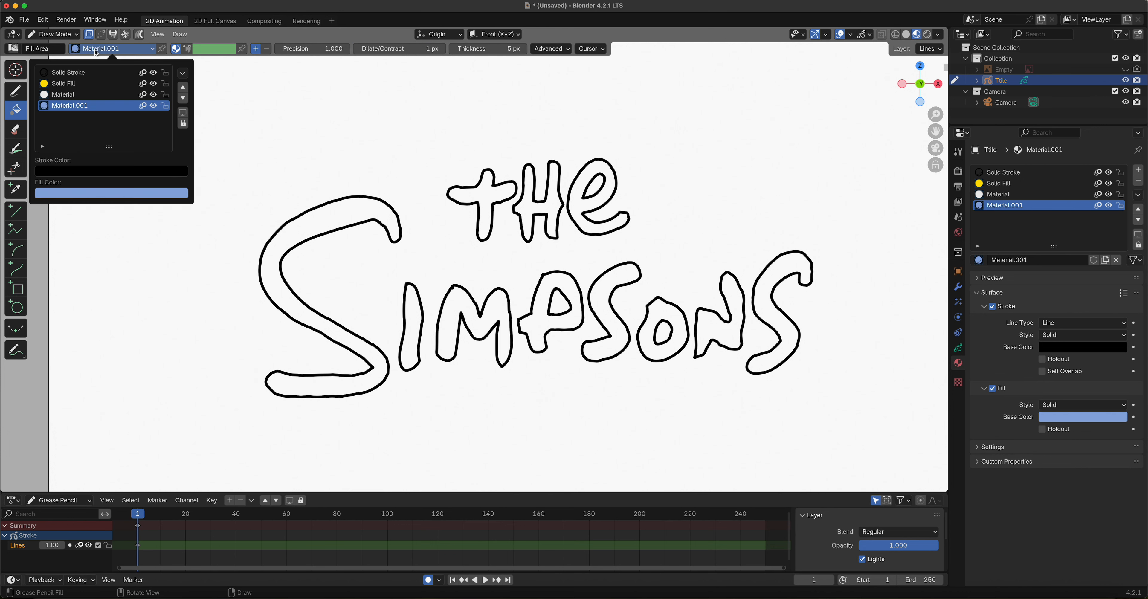
{"action": "left_click", "coordinate": [77, 88]}
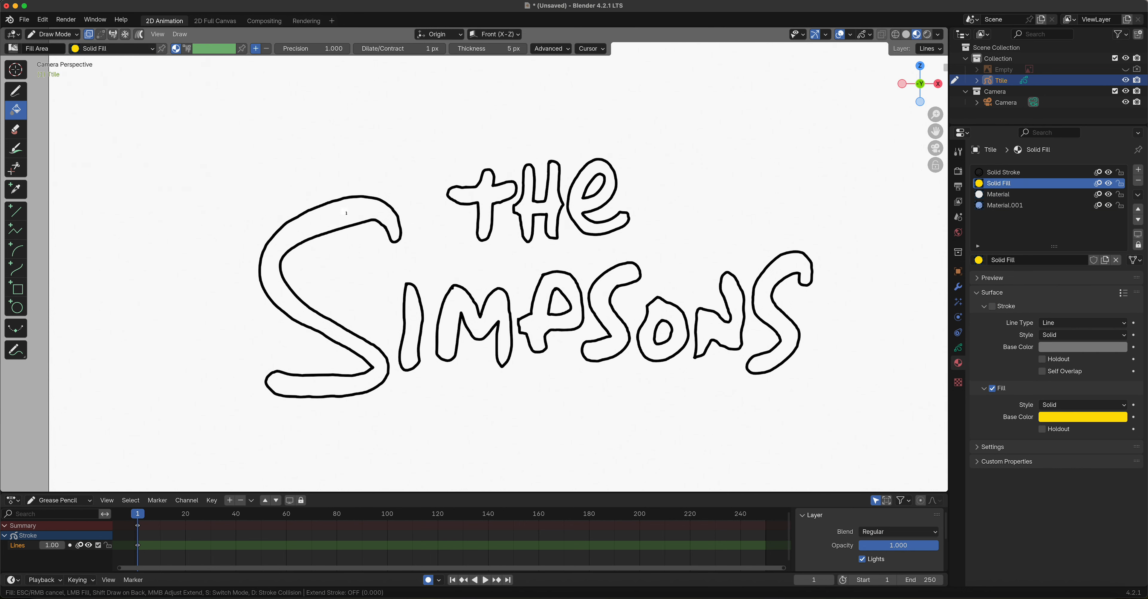
{"action": "left_click", "coordinate": [351, 210]}
{"action": "left_click", "coordinate": [488, 197]}
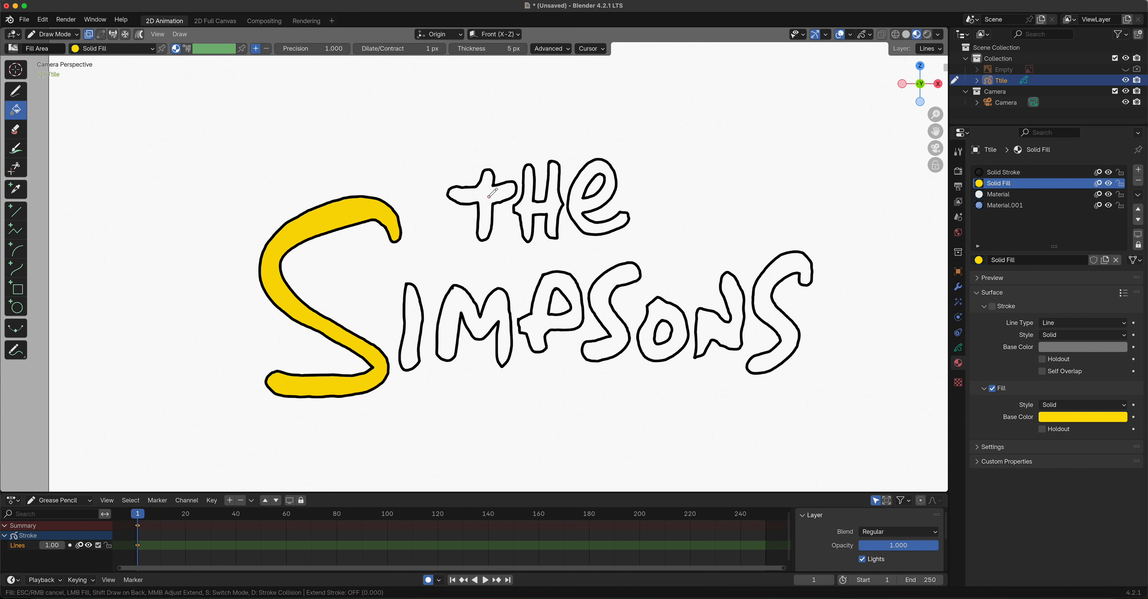
{"action": "left_click", "coordinate": [530, 204]}
{"action": "left_click", "coordinate": [578, 203]}
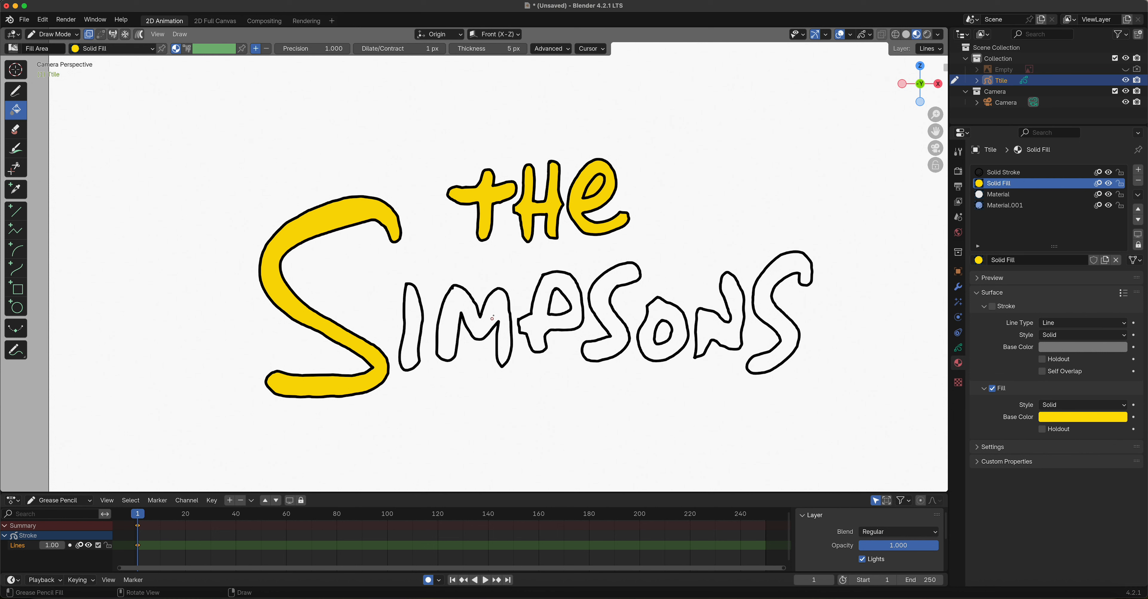
{"action": "key", "text": "ctrl+z"}
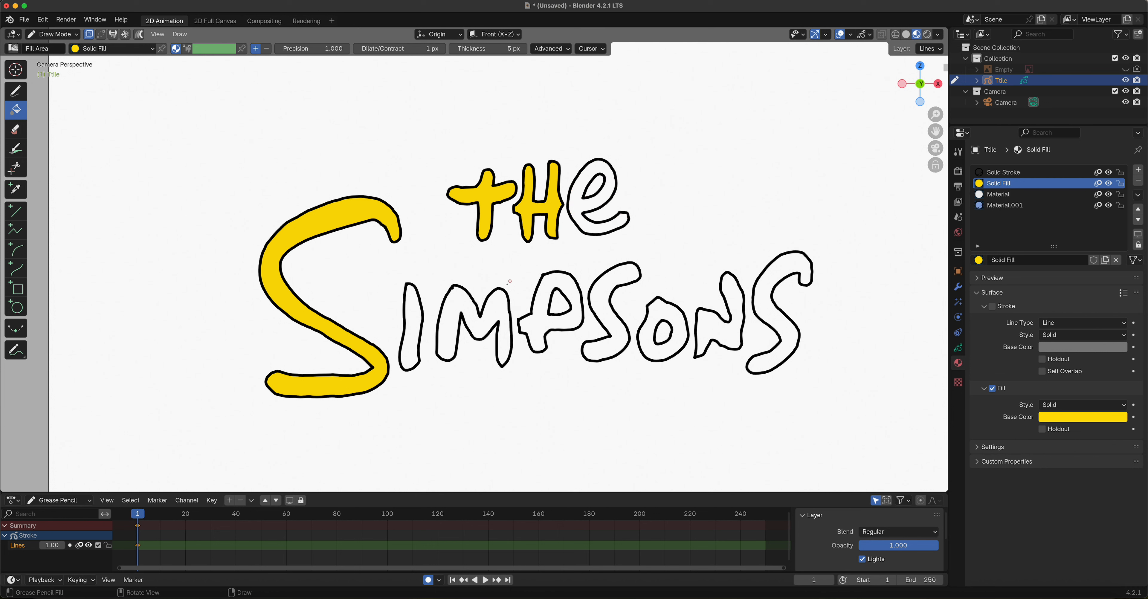
{"action": "left_click", "coordinate": [494, 304]}
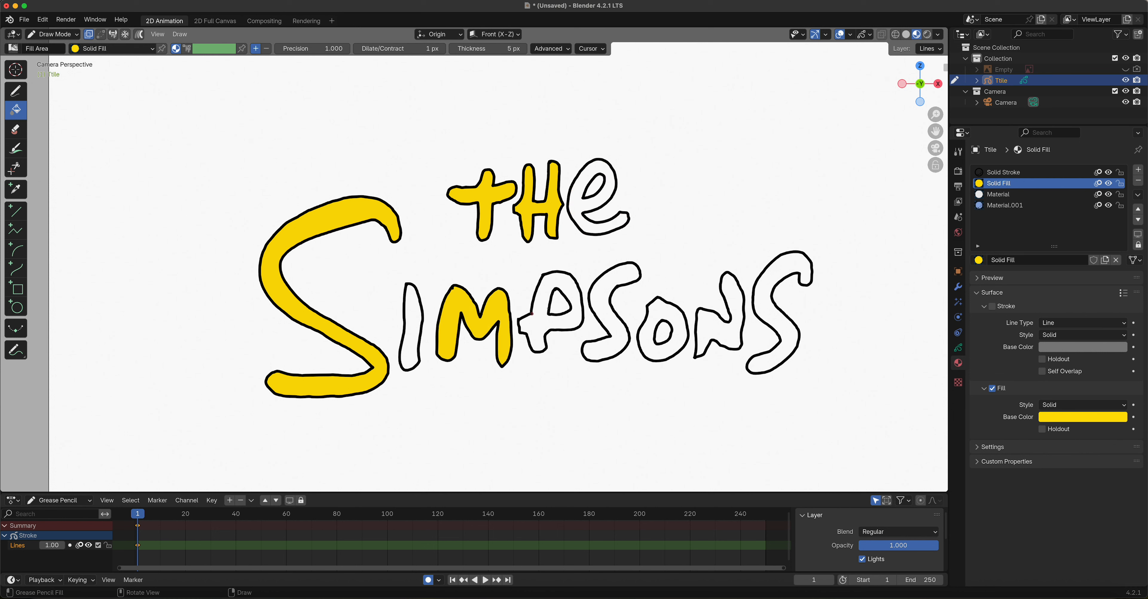
{"action": "left_click", "coordinate": [614, 280]}
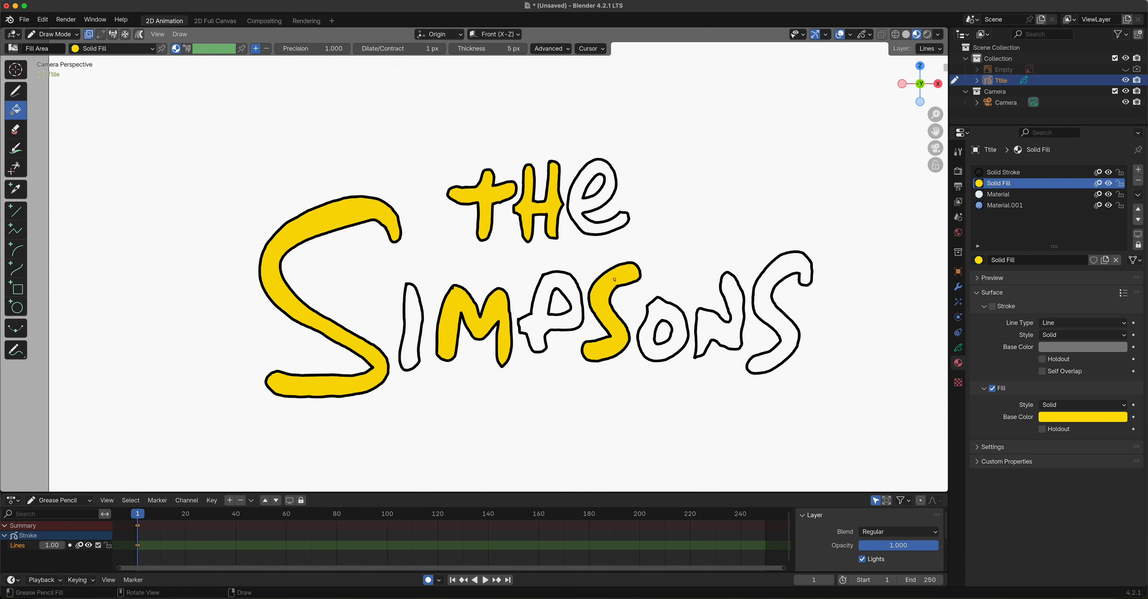
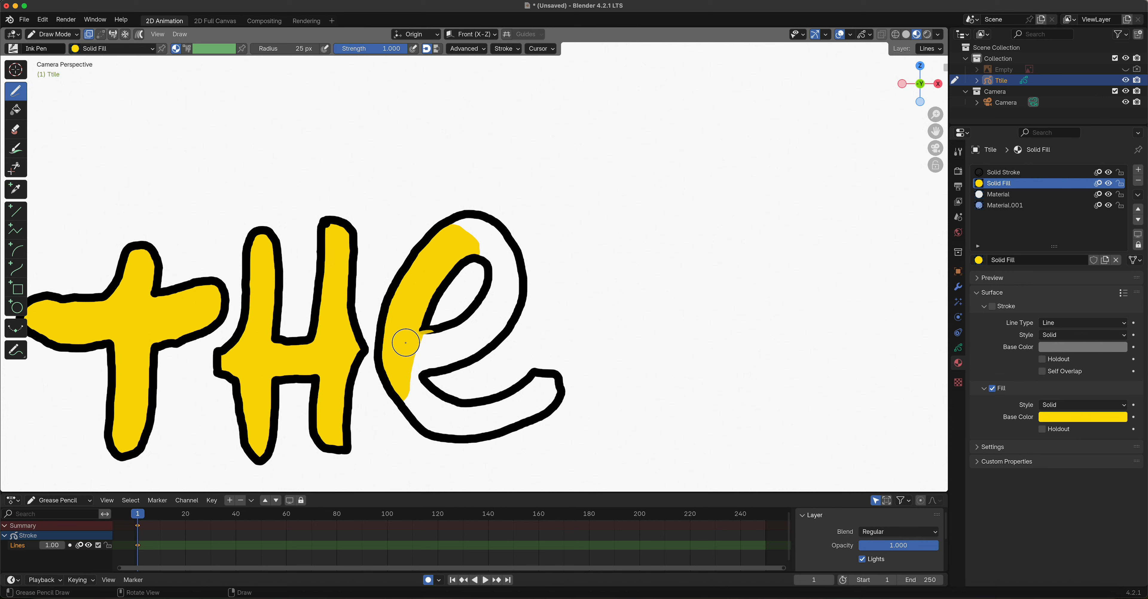
Step: Draw Solid Fill shapes inside the outline of the E in "The" to color it yellow, leaving its inner hole empty
{"action": "mouse_move", "coordinate": [405, 343]}
{"action": "left_mouse_down"}
{"action": "mouse_move", "coordinate": [422, 361]}
{"action": "mouse_move", "coordinate": [456, 350]}
{"action": "mouse_move", "coordinate": [413, 377]}
{"action": "mouse_move", "coordinate": [418, 360]}
{"action": "left_mouse_up"}
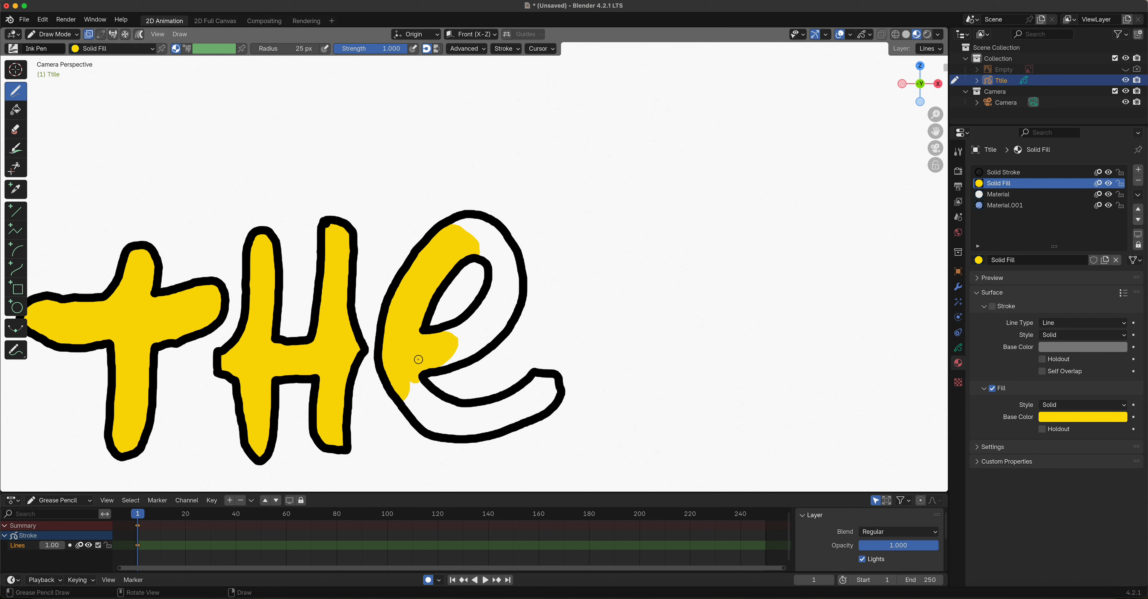
{"action": "mouse_move", "coordinate": [473, 308]}
{"action": "left_mouse_down"}
{"action": "mouse_move", "coordinate": [481, 262]}
{"action": "mouse_move", "coordinate": [455, 224]}
{"action": "mouse_move", "coordinate": [473, 218]}
{"action": "mouse_move", "coordinate": [495, 221]}
{"action": "mouse_move", "coordinate": [520, 299]}
{"action": "mouse_move", "coordinate": [483, 352]}
{"action": "mouse_move", "coordinate": [430, 368]}
{"action": "left_mouse_up"}
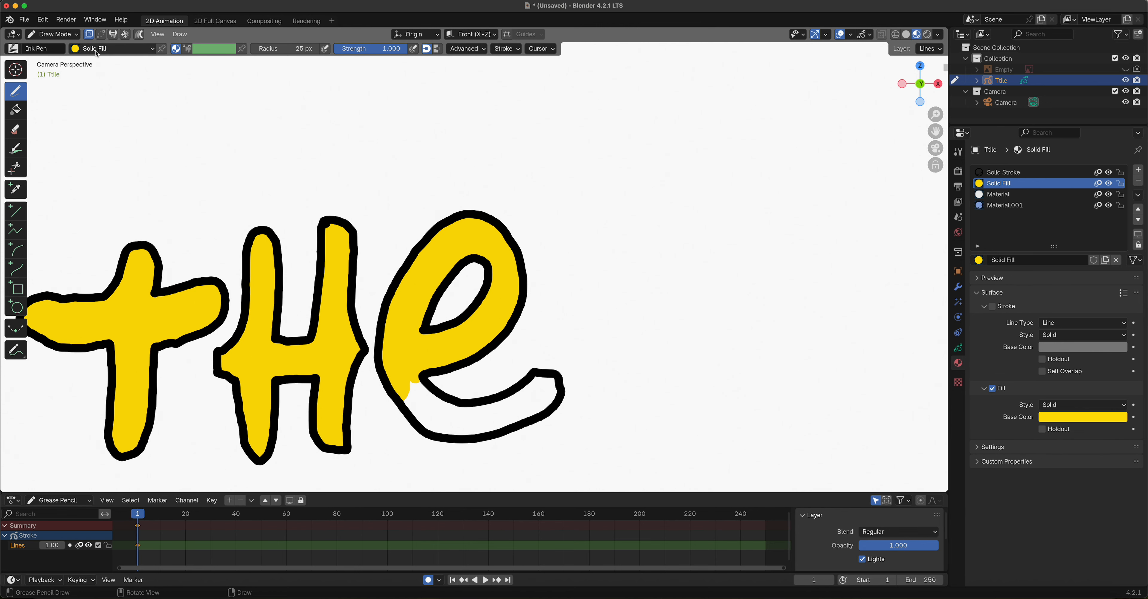
{"action": "mouse_move", "coordinate": [501, 335]}
{"action": "middle_mouse_down", "text": "shift"}
{"action": "mouse_move", "coordinate": [525, 333]}
{"action": "mouse_move", "coordinate": [570, 199]}
{"action": "middle_mouse_up", "text": "shift"}
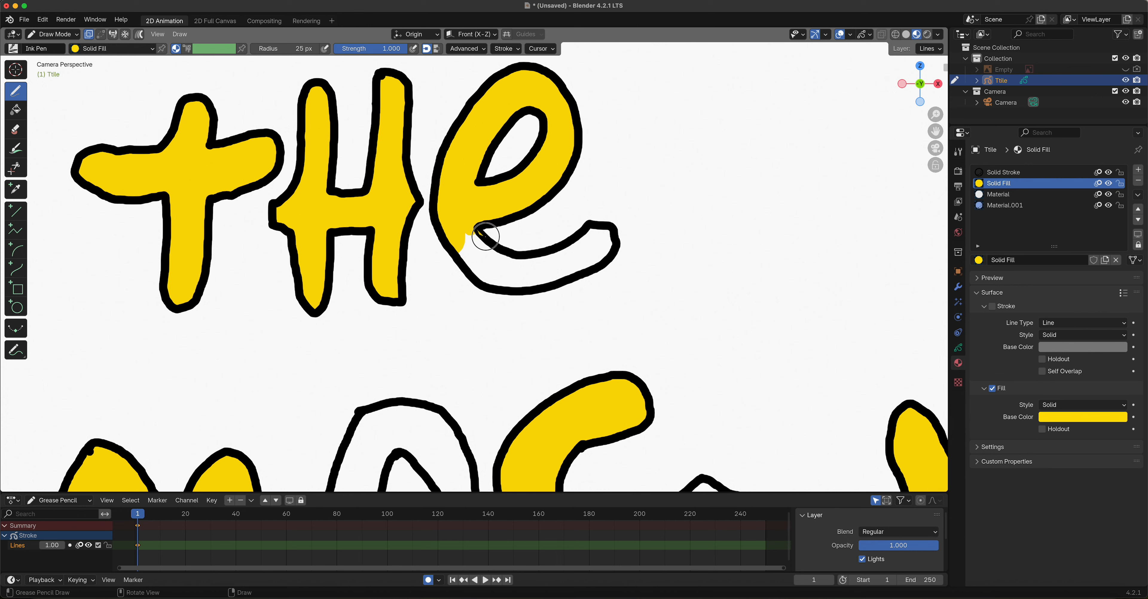
{"action": "mouse_move", "coordinate": [497, 247]}
{"action": "left_mouse_down"}
{"action": "mouse_move", "coordinate": [546, 251]}
{"action": "mouse_move", "coordinate": [593, 228]}
{"action": "mouse_move", "coordinate": [618, 238]}
{"action": "mouse_move", "coordinate": [602, 260]}
{"action": "mouse_move", "coordinate": [534, 285]}
{"action": "mouse_move", "coordinate": [469, 270]}
{"action": "left_mouse_up"}
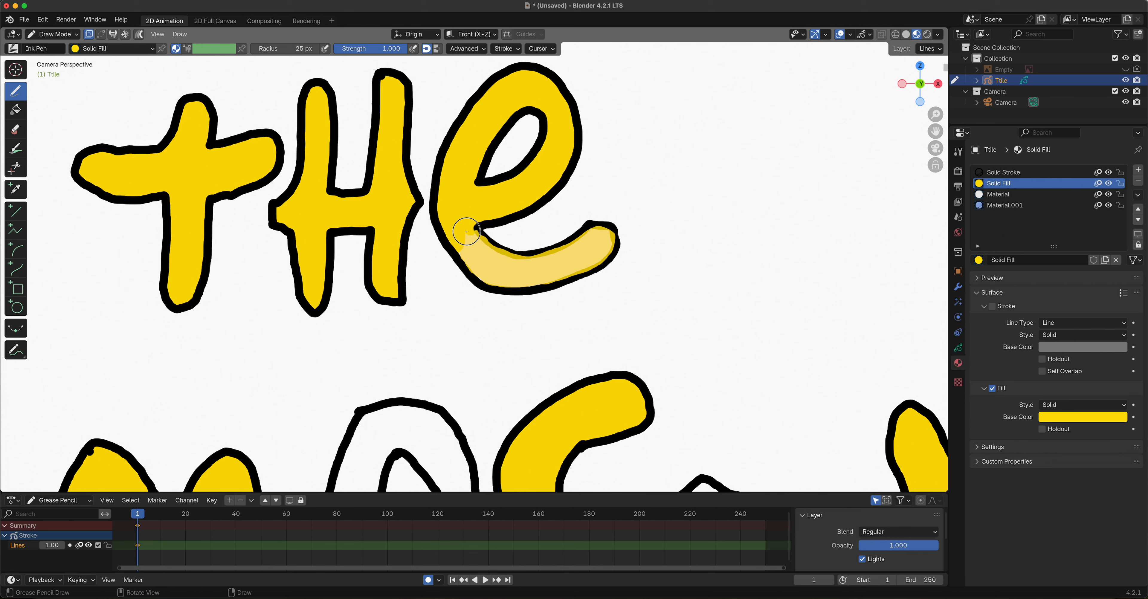
{"action": "left_click_drag", "start_coordinate": [466, 231], "coordinate": [471, 226]}
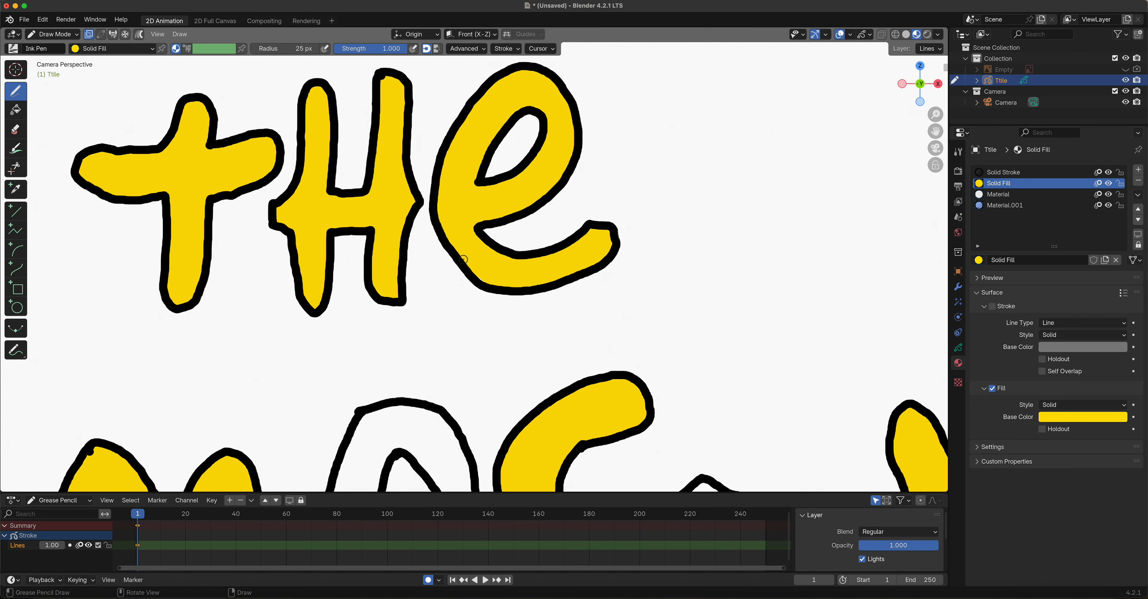
Step: Draw Solid Fill shapes around the inner hole of the P in "Simpsons" to color the letter yellow
{"action": "scroll", "coordinate": [464, 259], "scroll_direction": "down", "scroll_amount": 10}
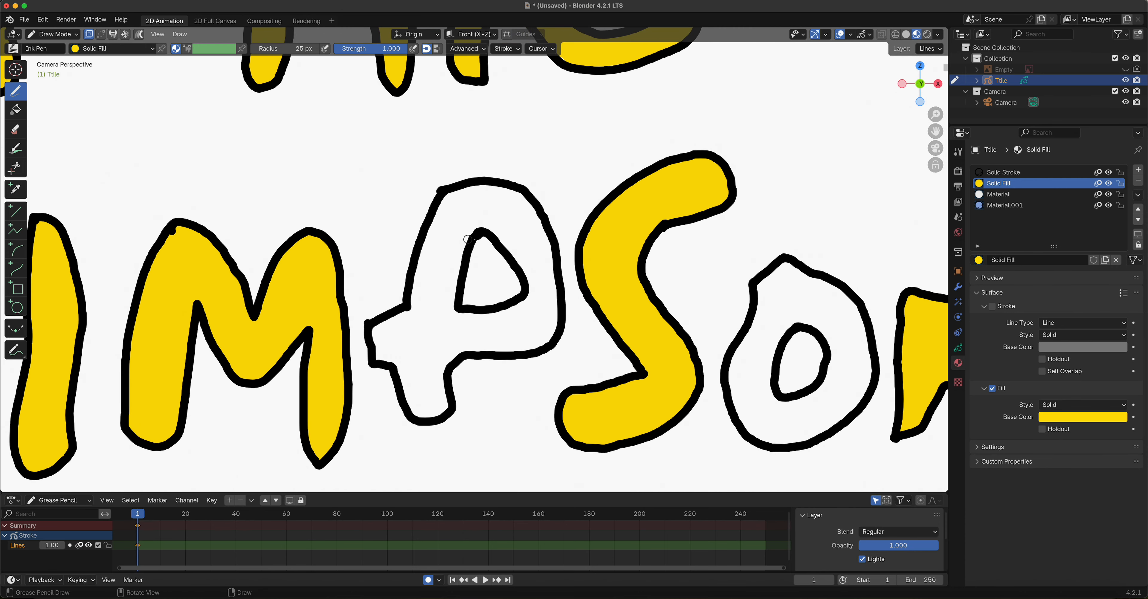
{"action": "mouse_move", "coordinate": [463, 264]}
{"action": "left_mouse_down"}
{"action": "mouse_move", "coordinate": [448, 414]}
{"action": "mouse_move", "coordinate": [428, 421]}
{"action": "mouse_move", "coordinate": [375, 369]}
{"action": "mouse_move", "coordinate": [370, 323]}
{"action": "mouse_move", "coordinate": [406, 303]}
{"action": "mouse_move", "coordinate": [425, 226]}
{"action": "mouse_move", "coordinate": [456, 184]}
{"action": "mouse_move", "coordinate": [482, 188]}
{"action": "mouse_move", "coordinate": [482, 224]}
{"action": "left_mouse_up"}
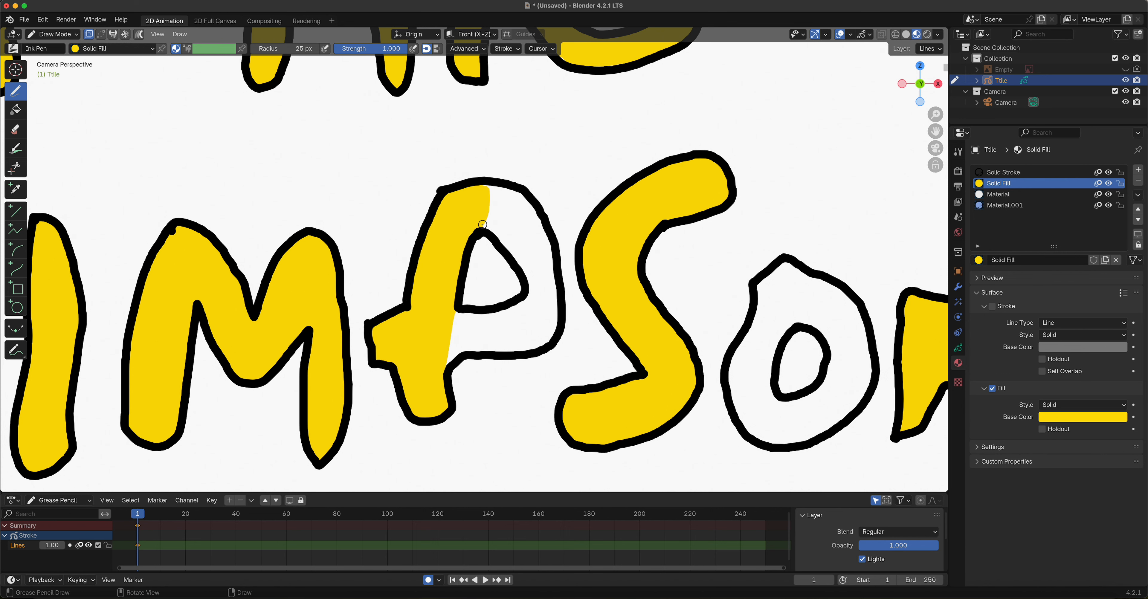
{"action": "mouse_move", "coordinate": [470, 310]}
{"action": "left_mouse_down"}
{"action": "mouse_move", "coordinate": [425, 357]}
{"action": "mouse_move", "coordinate": [541, 343]}
{"action": "mouse_move", "coordinate": [558, 327]}
{"action": "mouse_move", "coordinate": [549, 229]}
{"action": "mouse_move", "coordinate": [530, 225]}
{"action": "mouse_move", "coordinate": [508, 249]}
{"action": "mouse_move", "coordinate": [524, 290]}
{"action": "mouse_move", "coordinate": [483, 310]}
{"action": "mouse_move", "coordinate": [472, 303]}
{"action": "left_mouse_up"}
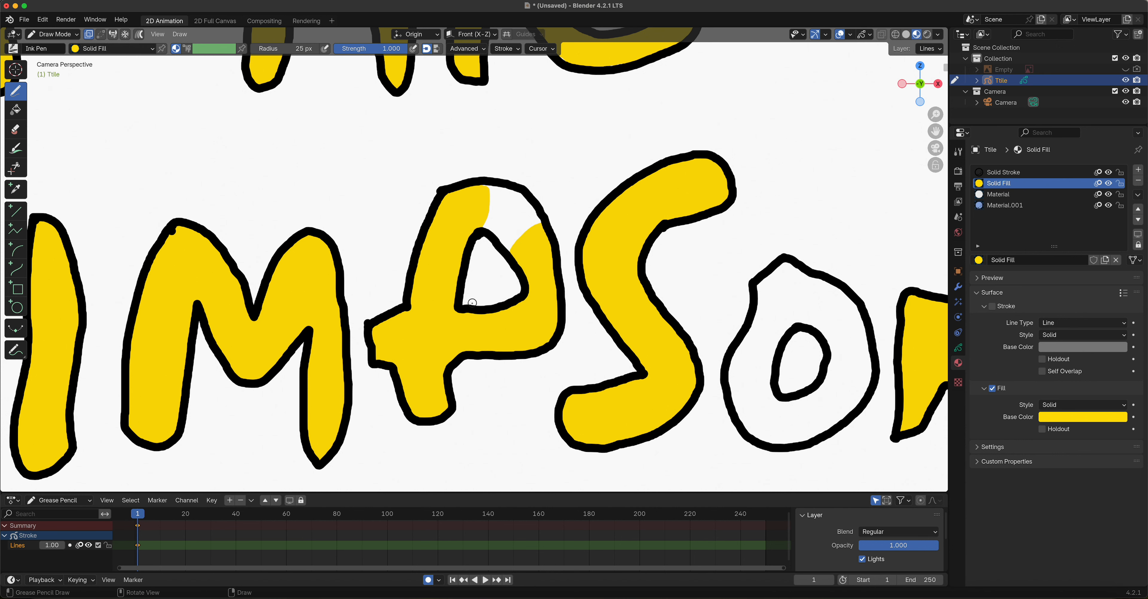
{"action": "mouse_move", "coordinate": [494, 237]}
{"action": "left_mouse_down"}
{"action": "mouse_move", "coordinate": [508, 250]}
{"action": "mouse_move", "coordinate": [536, 231]}
{"action": "mouse_move", "coordinate": [534, 209]}
{"action": "mouse_move", "coordinate": [505, 179]}
{"action": "mouse_move", "coordinate": [473, 192]}
{"action": "left_mouse_up"}
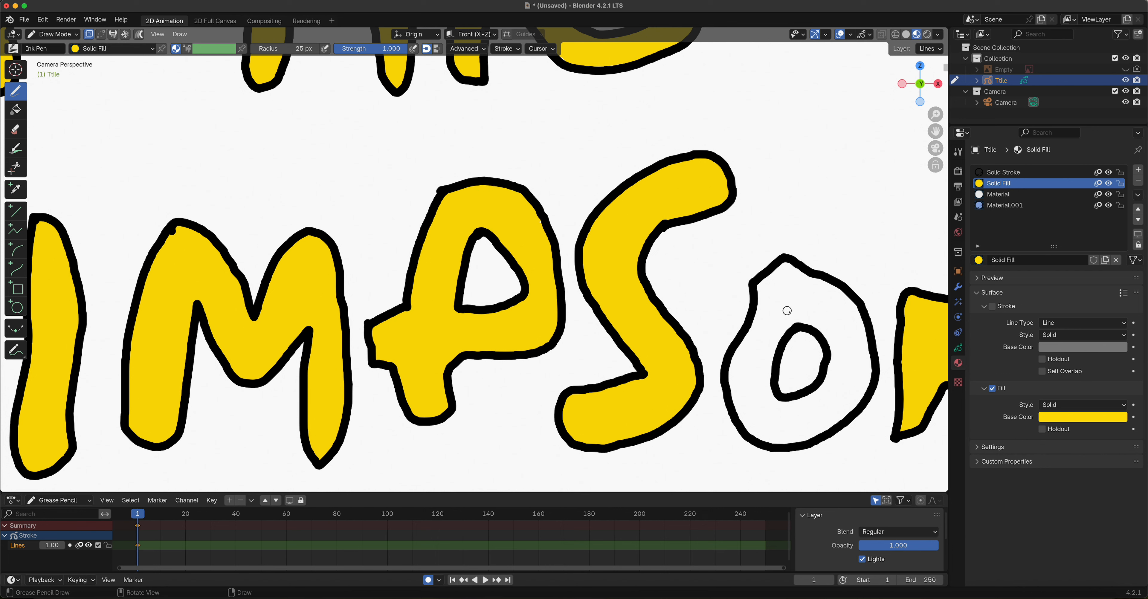
Step: Draw Solid Fill shapes around the inner hole of the O in "Simpsons" to color the letter yellow
{"action": "mouse_move", "coordinate": [790, 334]}
{"action": "left_mouse_down"}
{"action": "mouse_move", "coordinate": [764, 398]}
{"action": "mouse_move", "coordinate": [740, 374]}
{"action": "mouse_move", "coordinate": [740, 340]}
{"action": "mouse_move", "coordinate": [760, 277]}
{"action": "mouse_move", "coordinate": [783, 256]}
{"action": "mouse_move", "coordinate": [846, 303]}
{"action": "mouse_move", "coordinate": [829, 327]}
{"action": "mouse_move", "coordinate": [822, 319]}
{"action": "mouse_move", "coordinate": [824, 349]}
{"action": "mouse_move", "coordinate": [830, 404]}
{"action": "mouse_move", "coordinate": [854, 411]}
{"action": "mouse_move", "coordinate": [869, 358]}
{"action": "mouse_move", "coordinate": [845, 299]}
{"action": "left_mouse_up"}
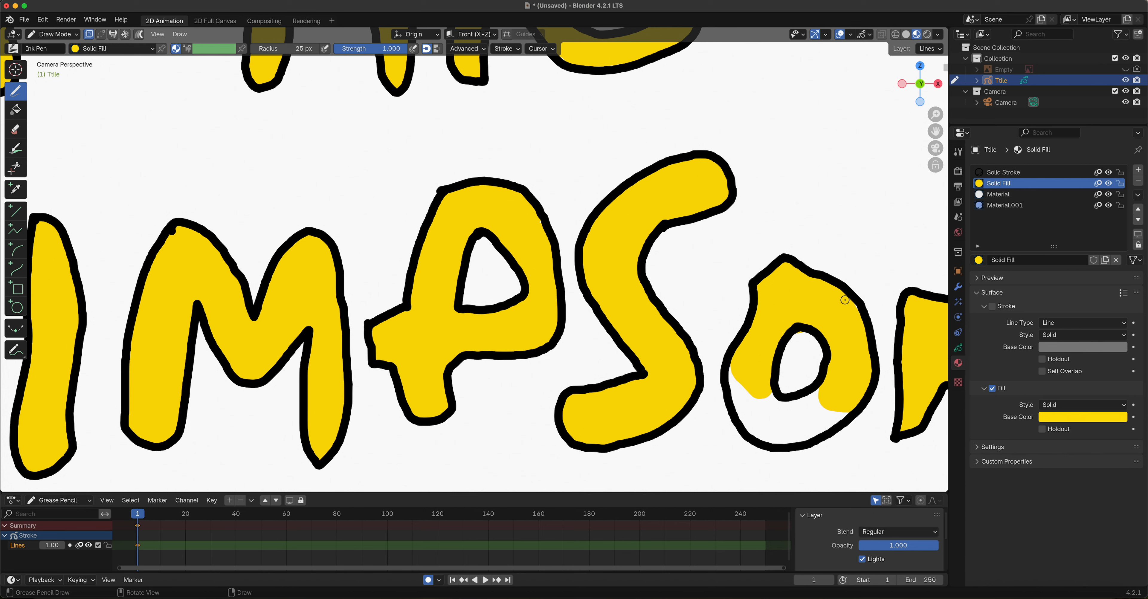
{"action": "mouse_move", "coordinate": [806, 392]}
{"action": "left_mouse_down"}
{"action": "mouse_move", "coordinate": [769, 426]}
{"action": "mouse_move", "coordinate": [779, 441]}
{"action": "mouse_move", "coordinate": [838, 423]}
{"action": "mouse_move", "coordinate": [851, 400]}
{"action": "left_mouse_up"}
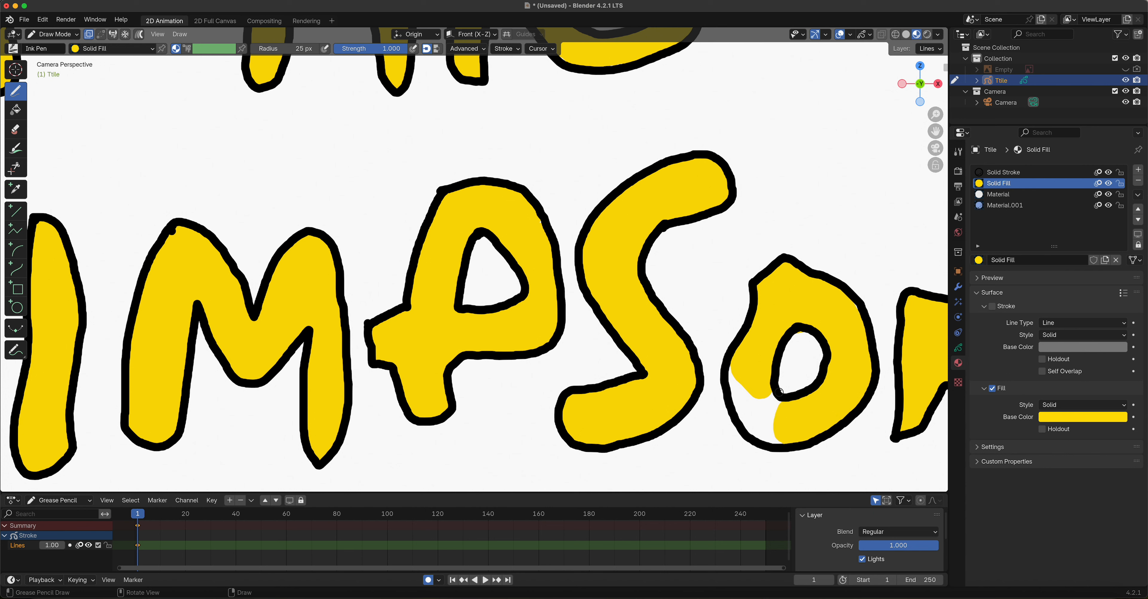
{"action": "mouse_move", "coordinate": [775, 392]}
{"action": "left_mouse_down"}
{"action": "mouse_move", "coordinate": [782, 439]}
{"action": "mouse_move", "coordinate": [763, 441]}
{"action": "mouse_move", "coordinate": [725, 377]}
{"action": "mouse_move", "coordinate": [738, 362]}
{"action": "left_mouse_up"}
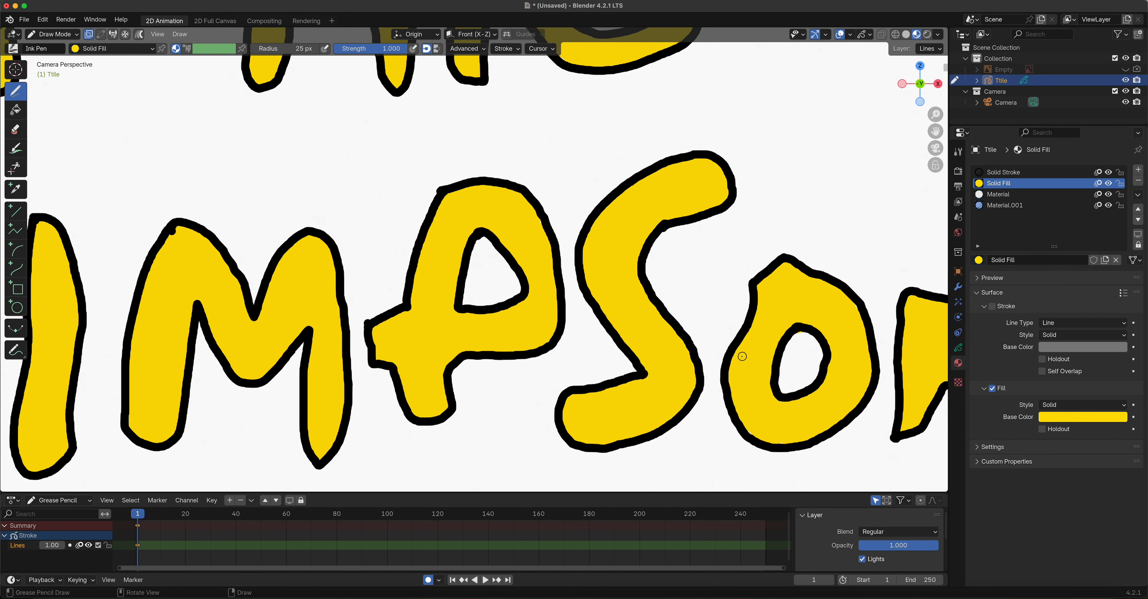
Step: Switch the lettering object to Sculpt Mode and choose the Smooth brush
{"action": "scroll", "coordinate": [634, 324], "scroll_direction": "down", "scroll_amount": 5}
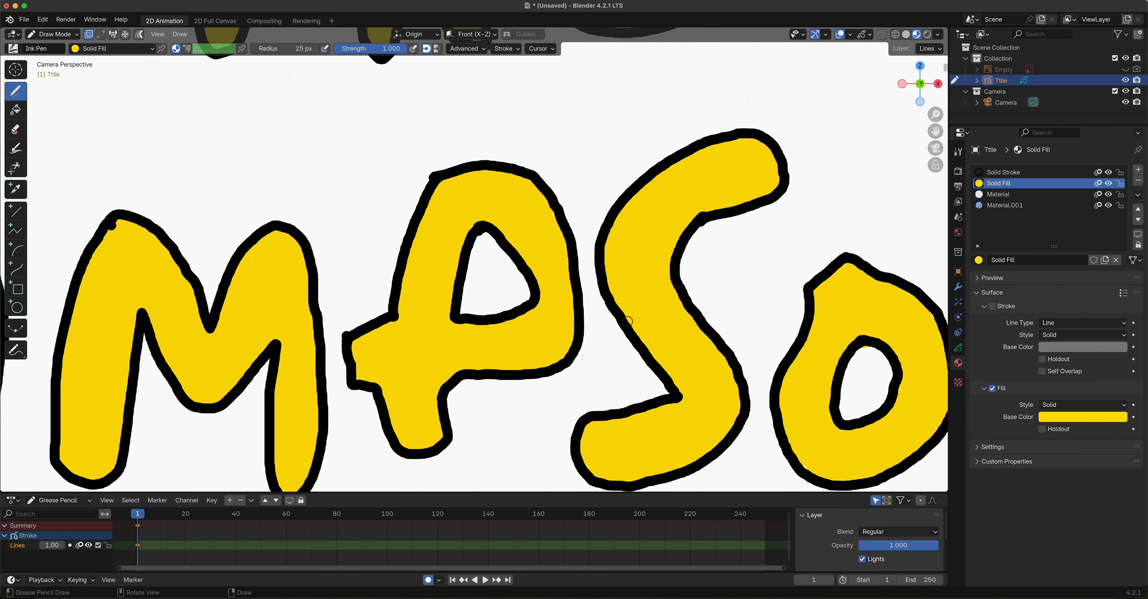
{"action": "middle_click_drag", "start_coordinate": [618, 307], "coordinate": [673, 351], "text": "shift"}
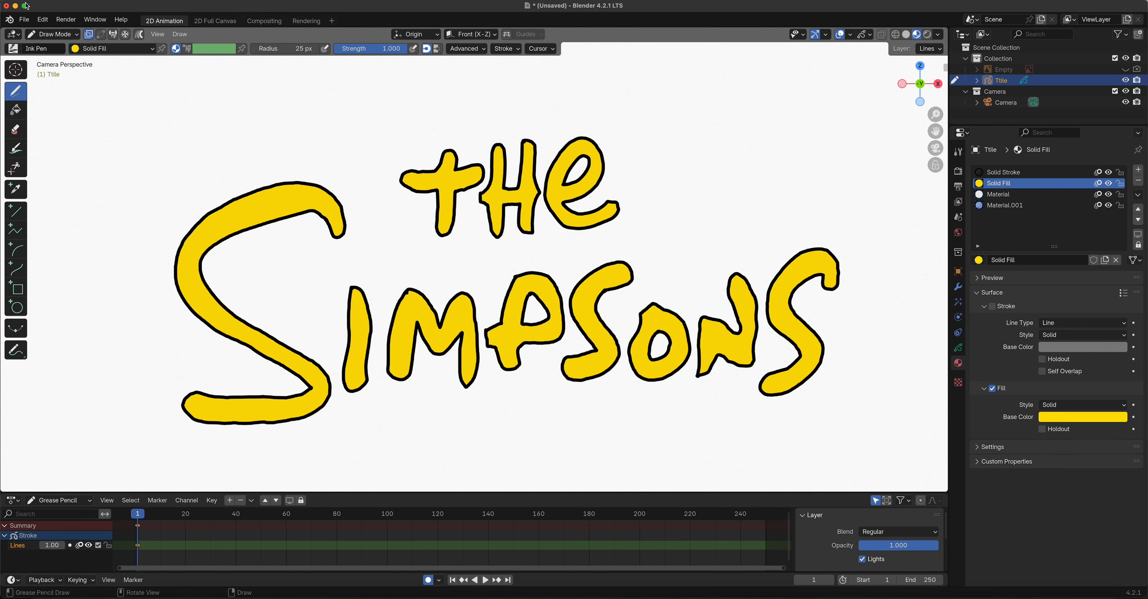
{"action": "left_click", "coordinate": [46, 36]}
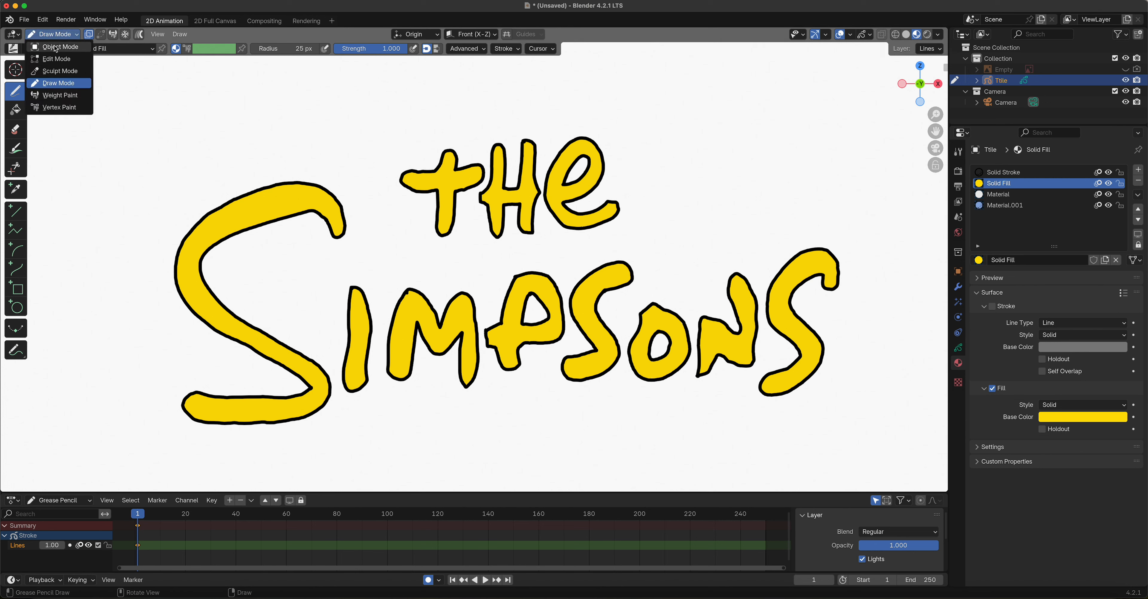
{"action": "left_click", "coordinate": [66, 74]}
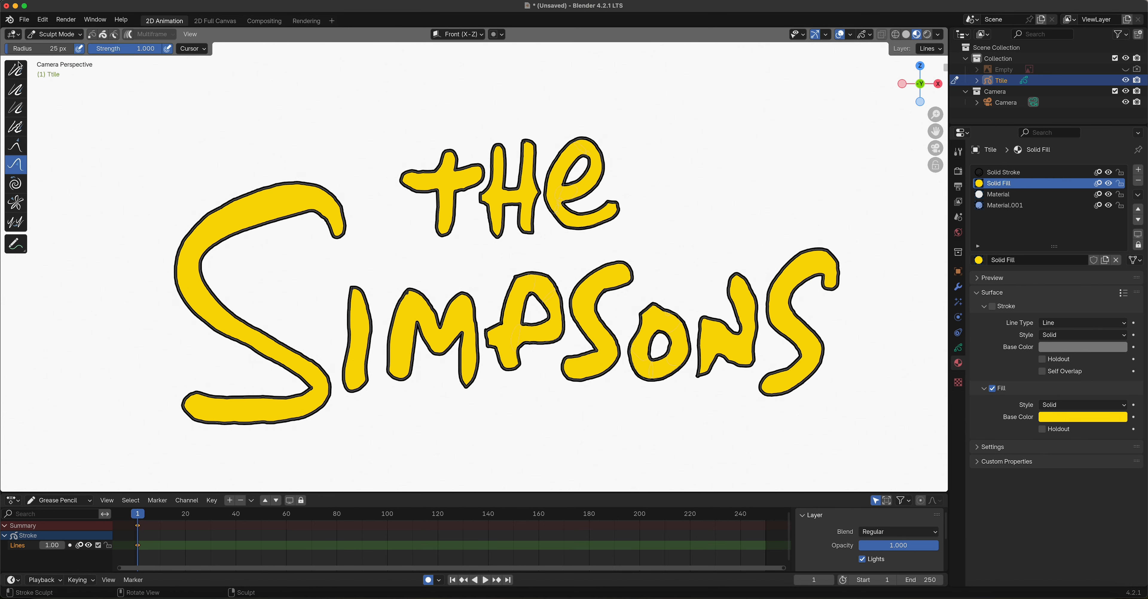
{"action": "left_click", "coordinate": [16, 71]}
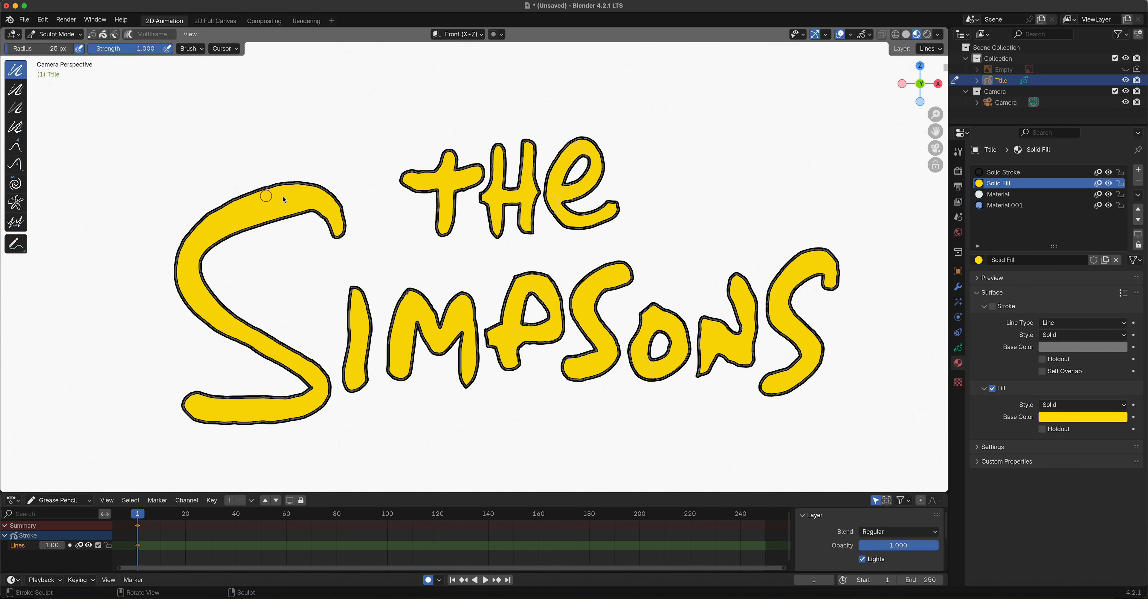
Step: Enlarge the Smooth brush radius to 179 px and smooth the upper outline of the large first S in "Simpsons"
{"action": "key", "text": "f"}
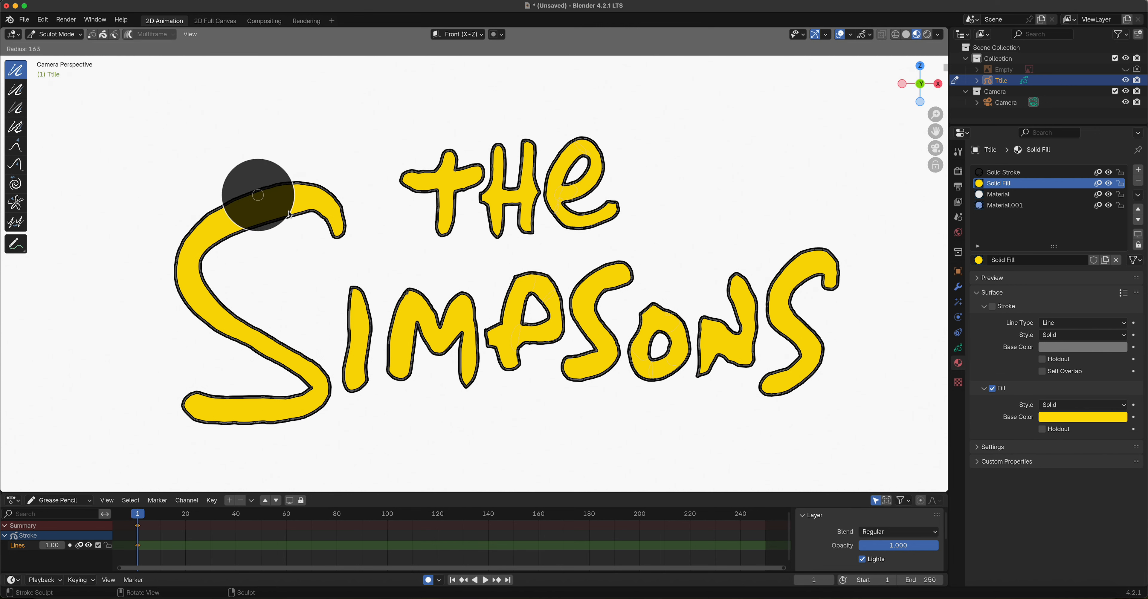
{"action": "left_click", "coordinate": [289, 188]}
{"action": "scroll", "coordinate": [287, 185], "scroll_direction": "up", "scroll_amount": 5}
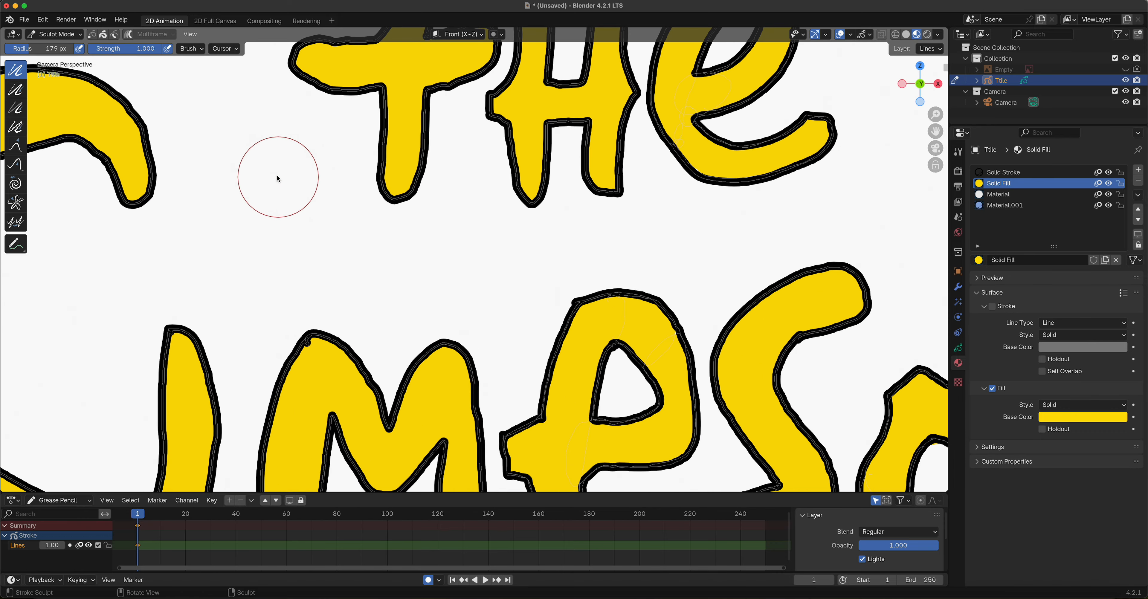
{"action": "mouse_move", "coordinate": [277, 176]}
{"action": "middle_mouse_down", "text": "shift"}
{"action": "mouse_move", "coordinate": [433, 176]}
{"action": "mouse_move", "coordinate": [456, 210]}
{"action": "mouse_move", "coordinate": [619, 247]}
{"action": "middle_mouse_up", "text": "shift"}
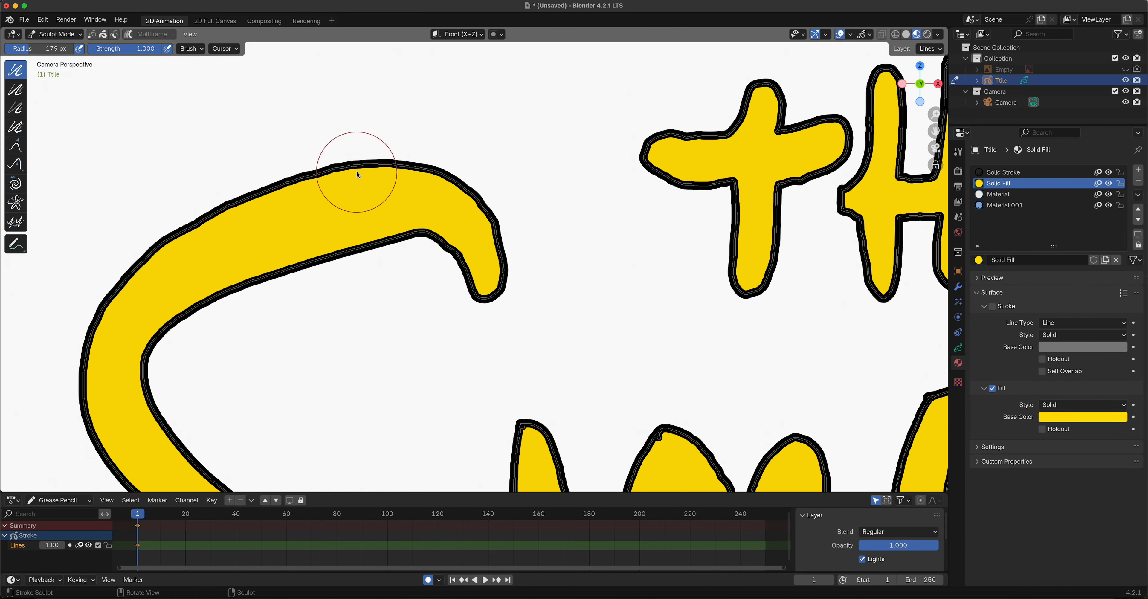
{"action": "mouse_move", "coordinate": [357, 169]}
{"action": "left_mouse_down"}
{"action": "mouse_move", "coordinate": [246, 215]}
{"action": "mouse_move", "coordinate": [179, 200]}
{"action": "mouse_move", "coordinate": [213, 201]}
{"action": "left_mouse_up"}
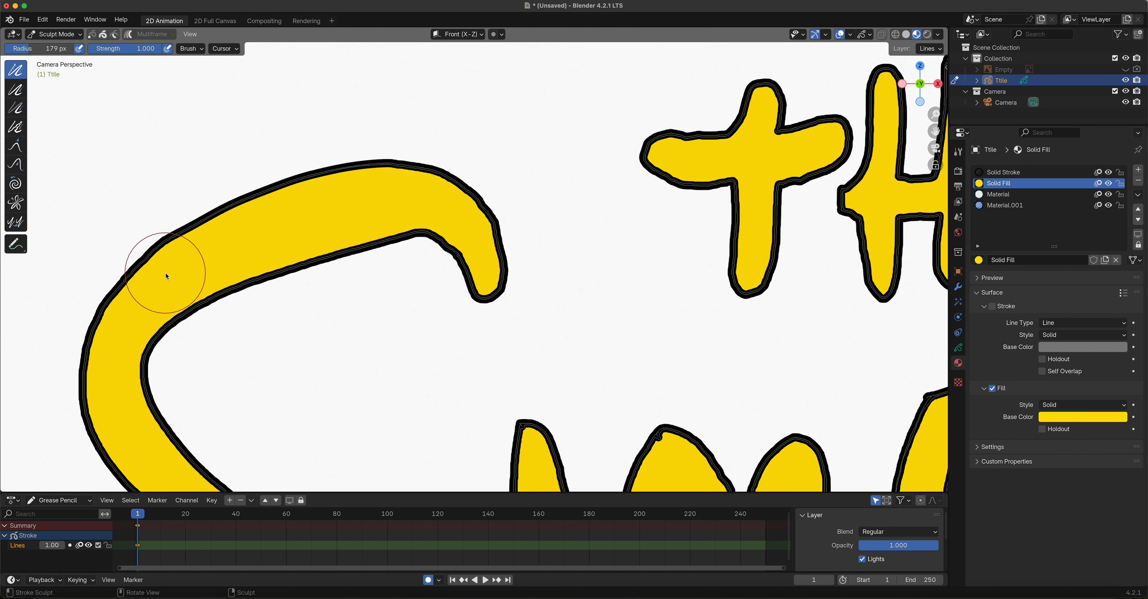
{"action": "left_click_drag", "start_coordinate": [133, 265], "coordinate": [167, 243]}
{"action": "scroll", "coordinate": [435, 257], "scroll_direction": "down", "scroll_amount": 4}
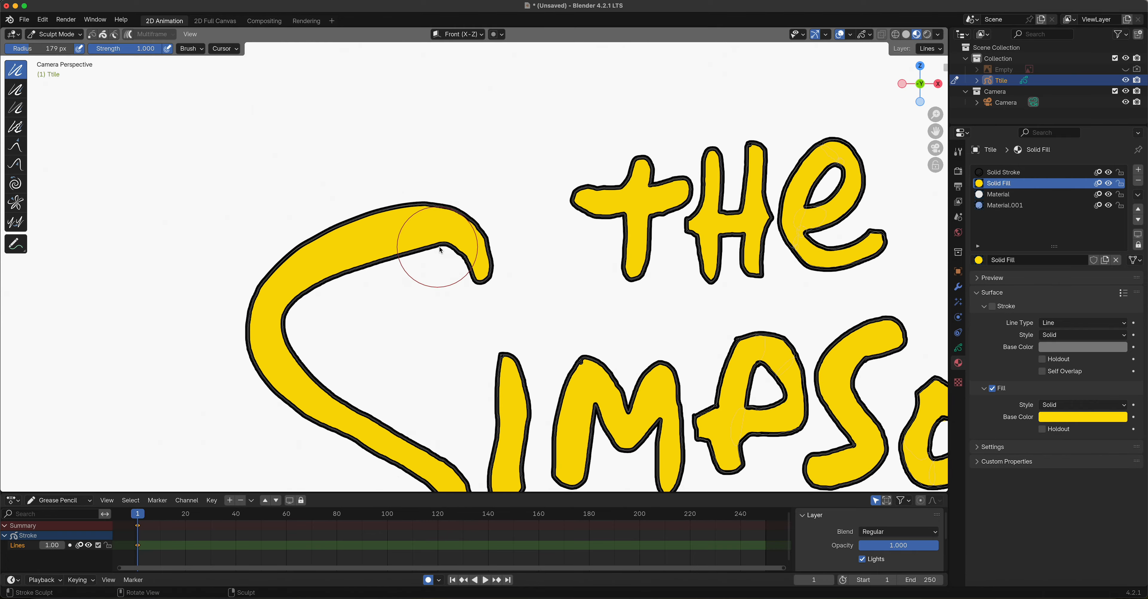
Step: Smooth the diagonal edge of the middle S and the outer curve of the P, using a brush strength of 0.297 for the P
{"action": "middle_click_drag", "start_coordinate": [541, 281], "coordinate": [217, 179], "text": "shift"}
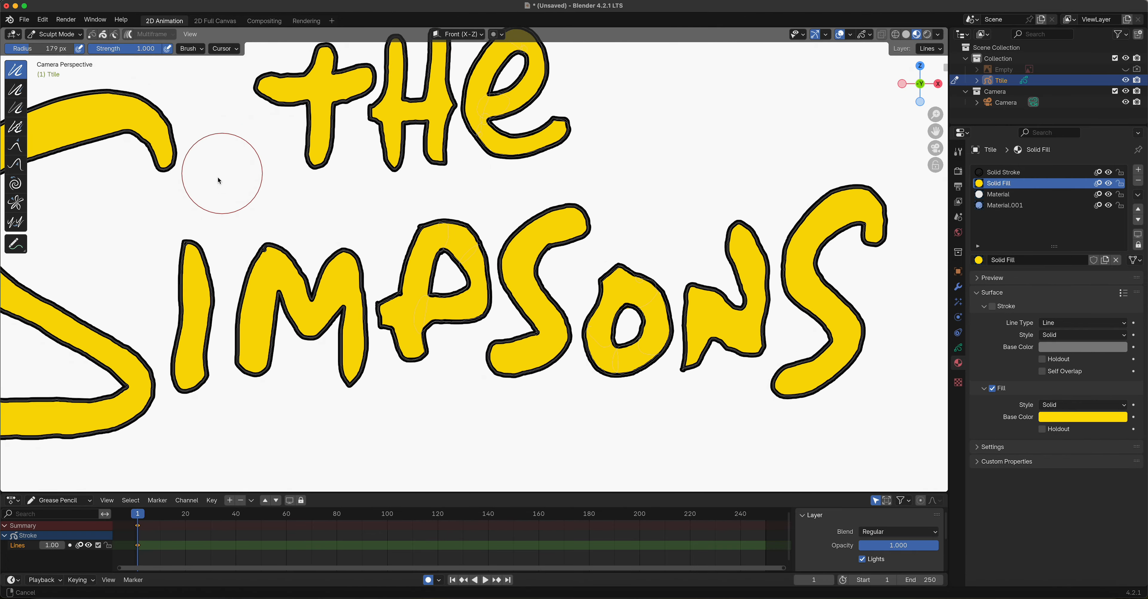
{"action": "scroll", "coordinate": [485, 358], "scroll_direction": "up", "scroll_amount": 5}
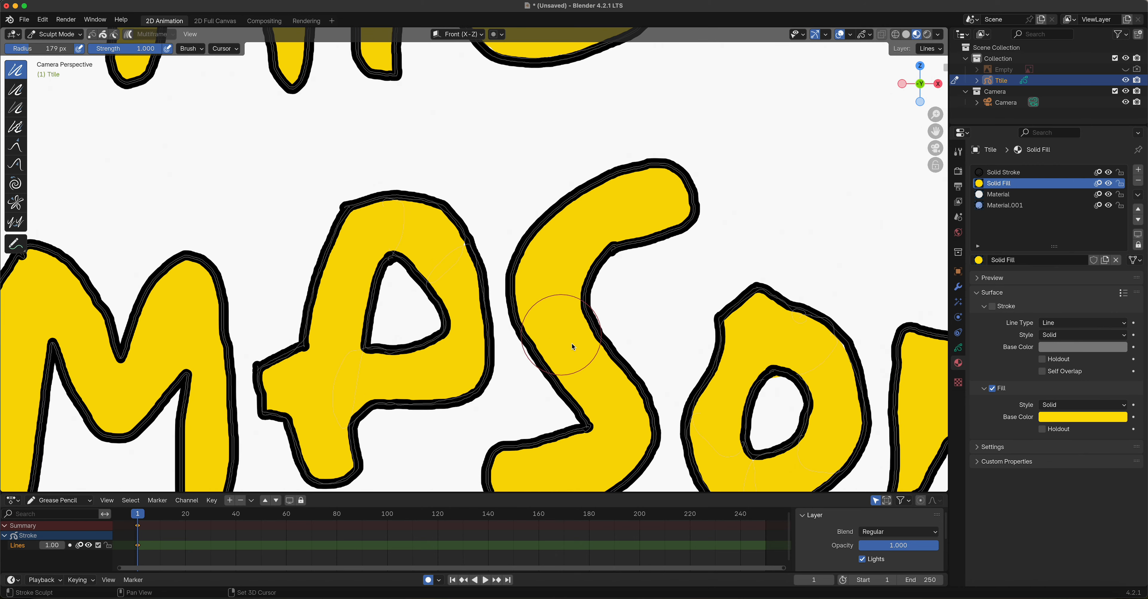
{"action": "middle_click_drag", "start_coordinate": [572, 343], "coordinate": [441, 245], "text": "shift"}
{"action": "scroll", "coordinate": [541, 288], "scroll_direction": "up", "scroll_amount": 3}
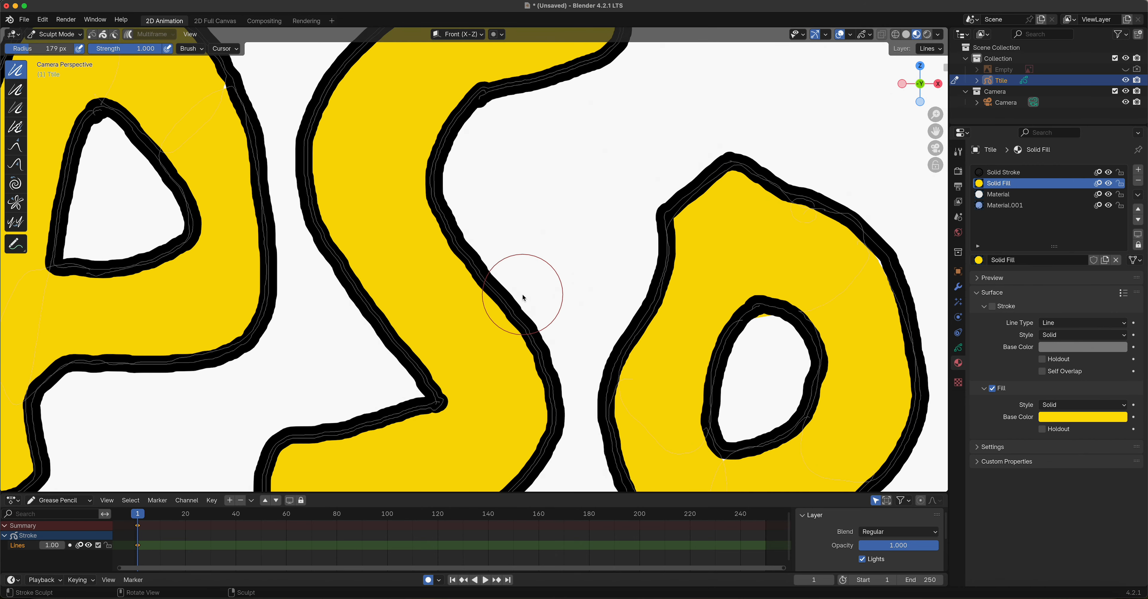
{"action": "mouse_move", "coordinate": [522, 294]}
{"action": "left_mouse_down"}
{"action": "mouse_move", "coordinate": [526, 339]}
{"action": "mouse_move", "coordinate": [521, 308]}
{"action": "left_mouse_up"}
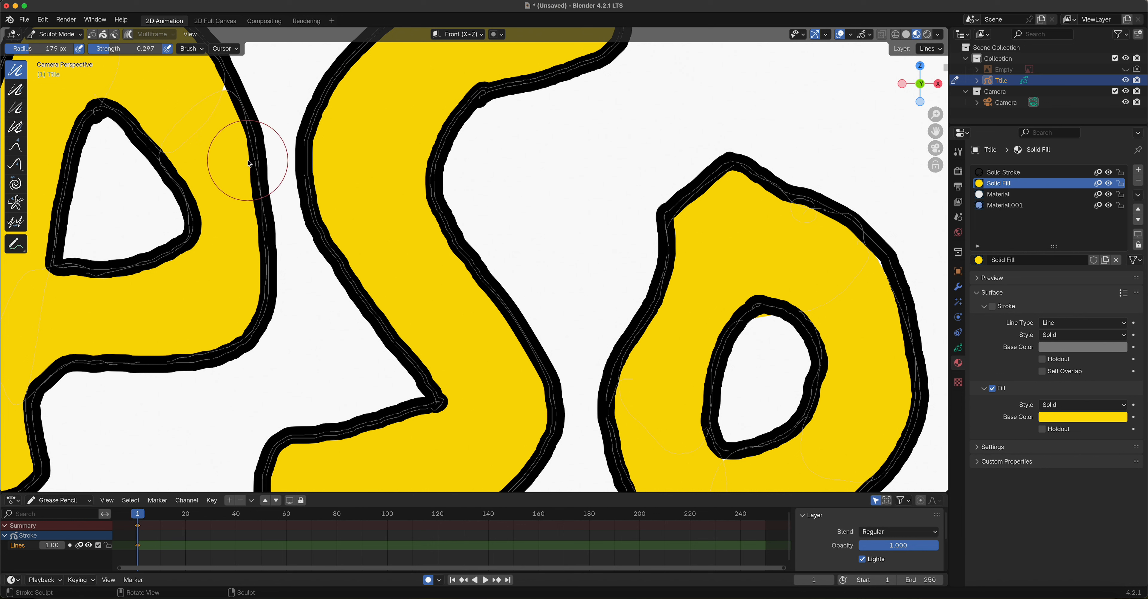
{"action": "mouse_move", "coordinate": [246, 160]}
{"action": "left_mouse_down"}
{"action": "mouse_move", "coordinate": [257, 294]}
{"action": "mouse_move", "coordinate": [225, 349]}
{"action": "mouse_move", "coordinate": [200, 336]}
{"action": "mouse_move", "coordinate": [214, 312]}
{"action": "left_mouse_up"}
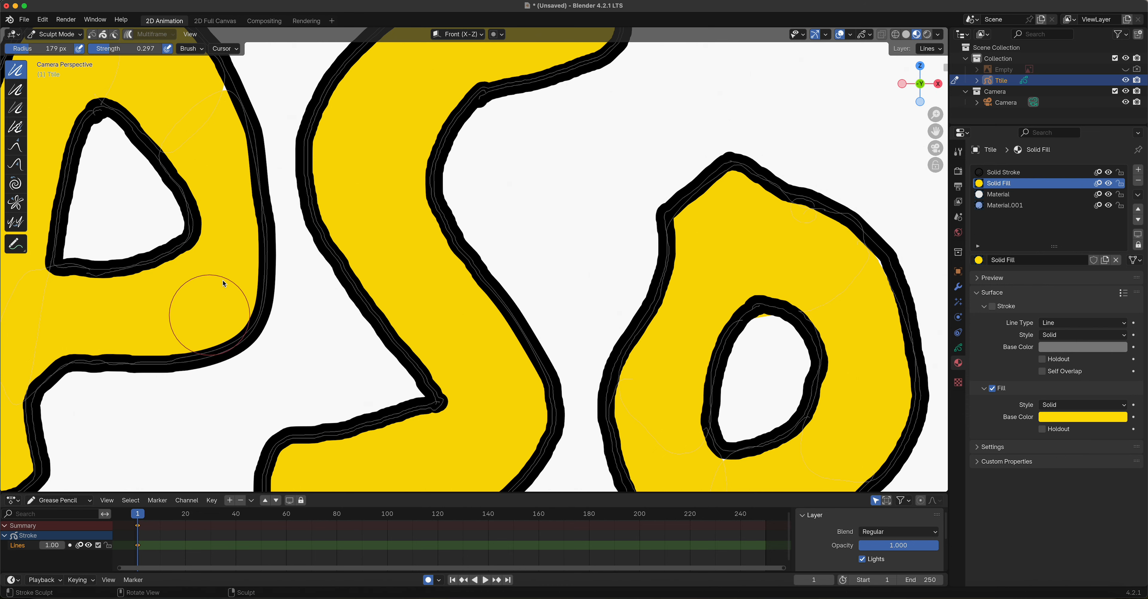
{"action": "scroll", "coordinate": [307, 154], "scroll_direction": "up", "scroll_amount": 1}
{"action": "scroll", "coordinate": [307, 154], "scroll_direction": "down", "scroll_amount": 3}
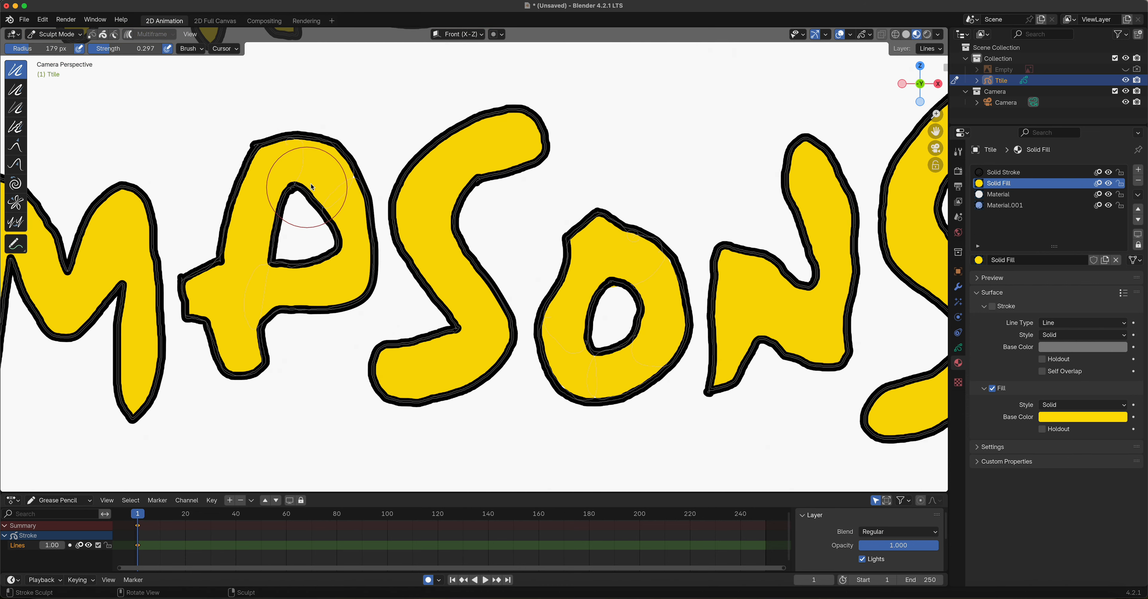
Step: Switch the lettering to Draw Mode and draw a small Solid Fill shape to close the gap inside the P's outer curve
{"action": "scroll", "coordinate": [310, 183], "scroll_direction": "up", "scroll_amount": 4}
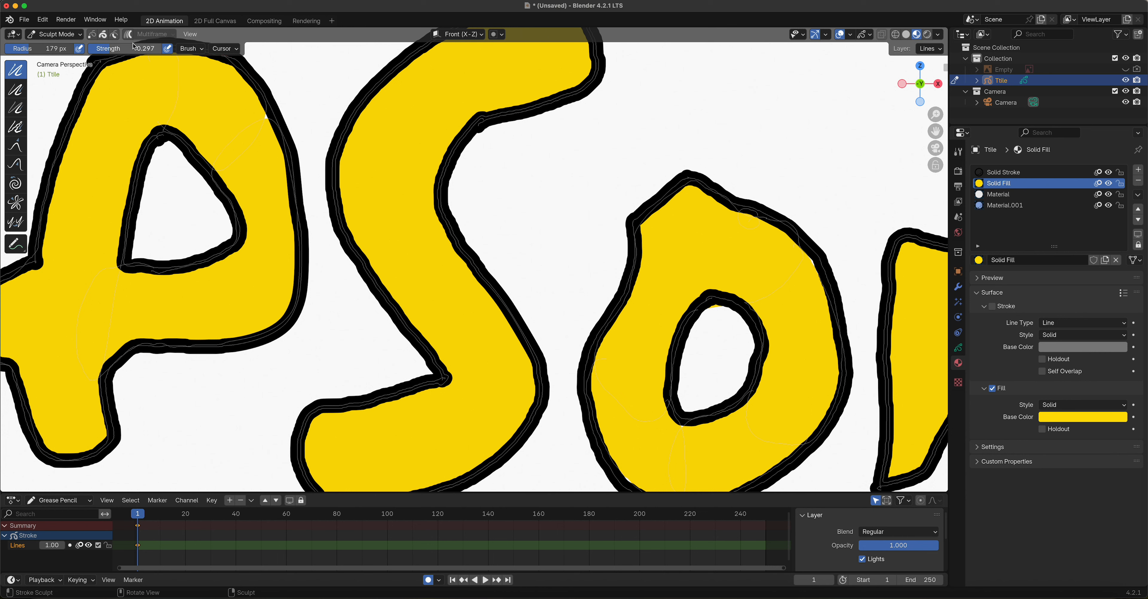
{"action": "left_click", "coordinate": [52, 37]}
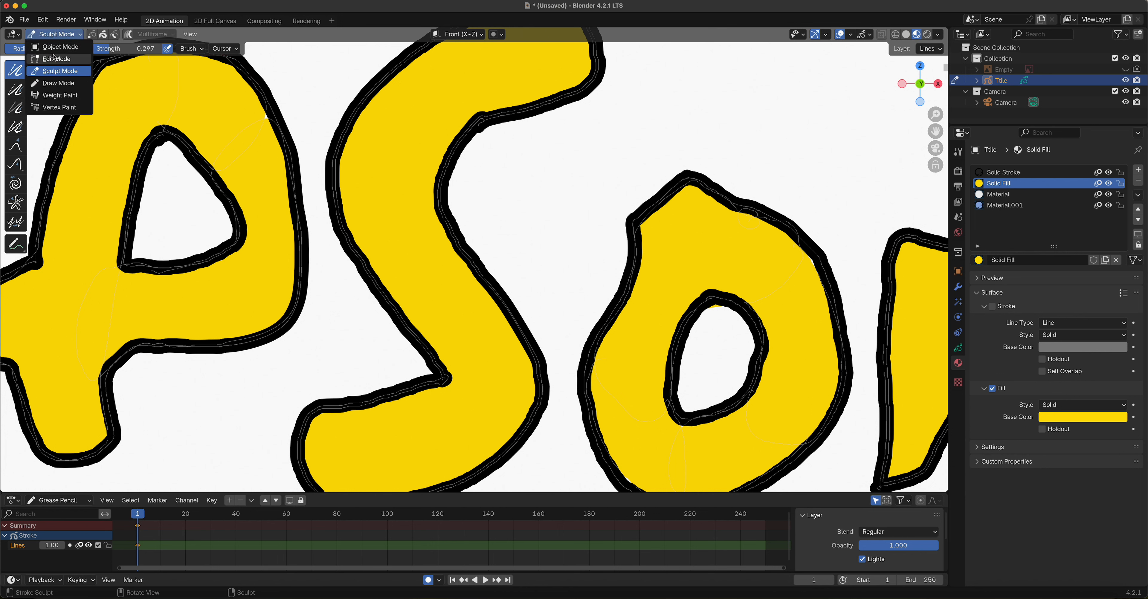
{"action": "left_click", "coordinate": [58, 83]}
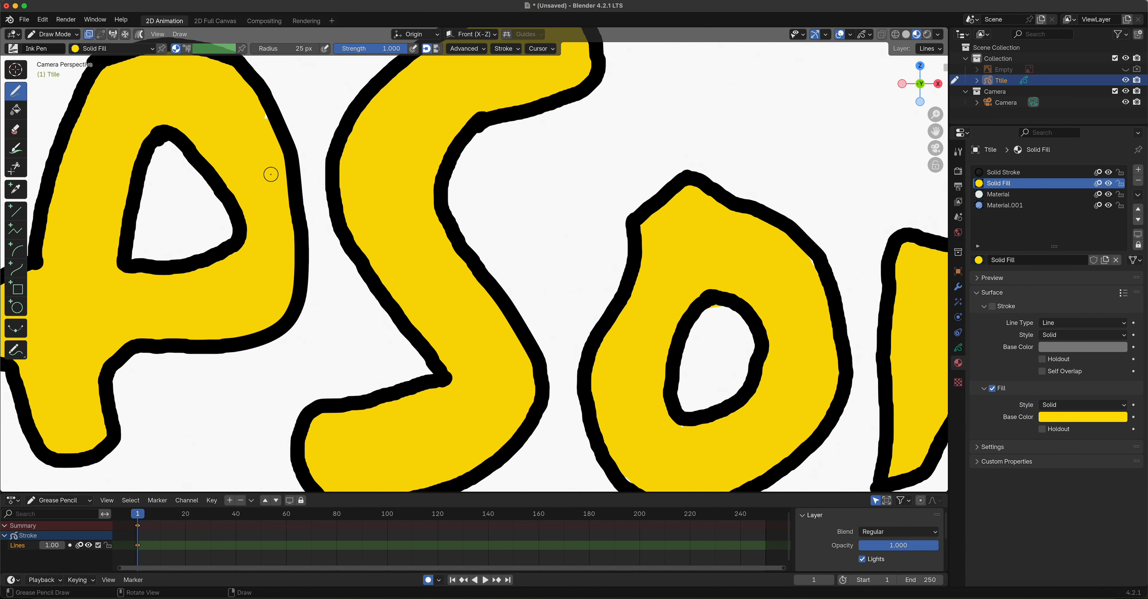
{"action": "left_click_drag", "start_coordinate": [274, 129], "coordinate": [267, 101]}
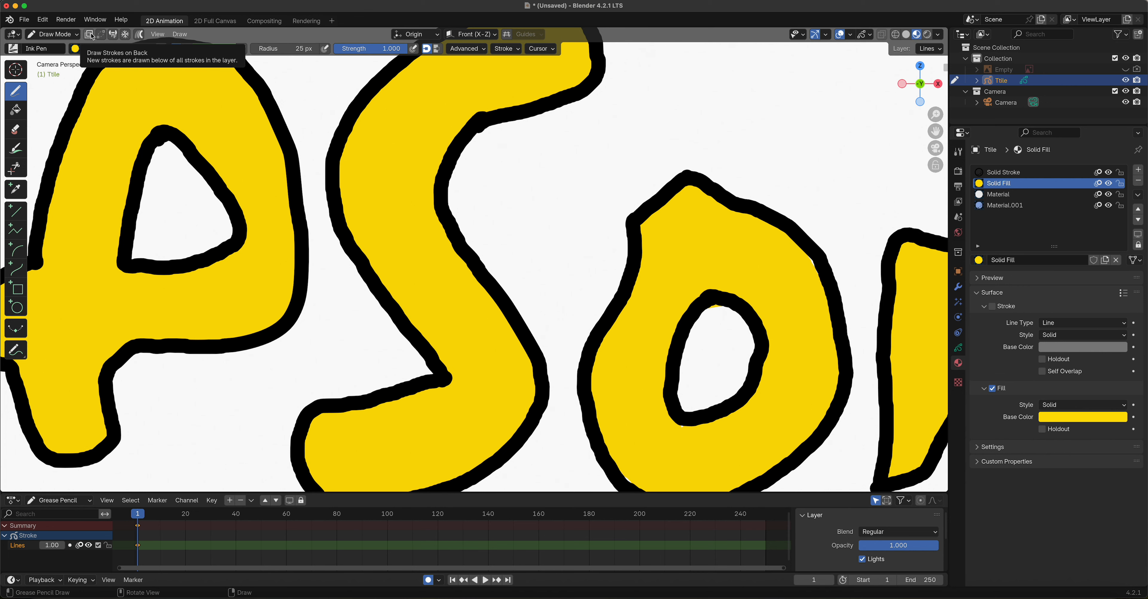
{"action": "scroll", "coordinate": [512, 210], "scroll_direction": "down", "scroll_amount": 2}
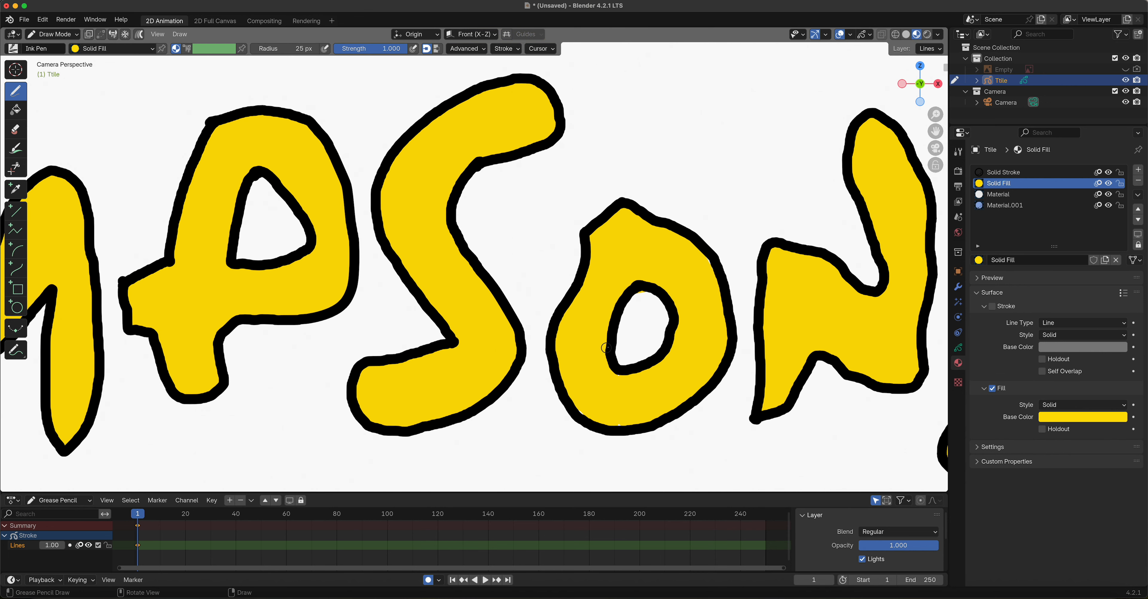
{"action": "scroll", "coordinate": [605, 348], "scroll_direction": "down", "scroll_amount": 3}
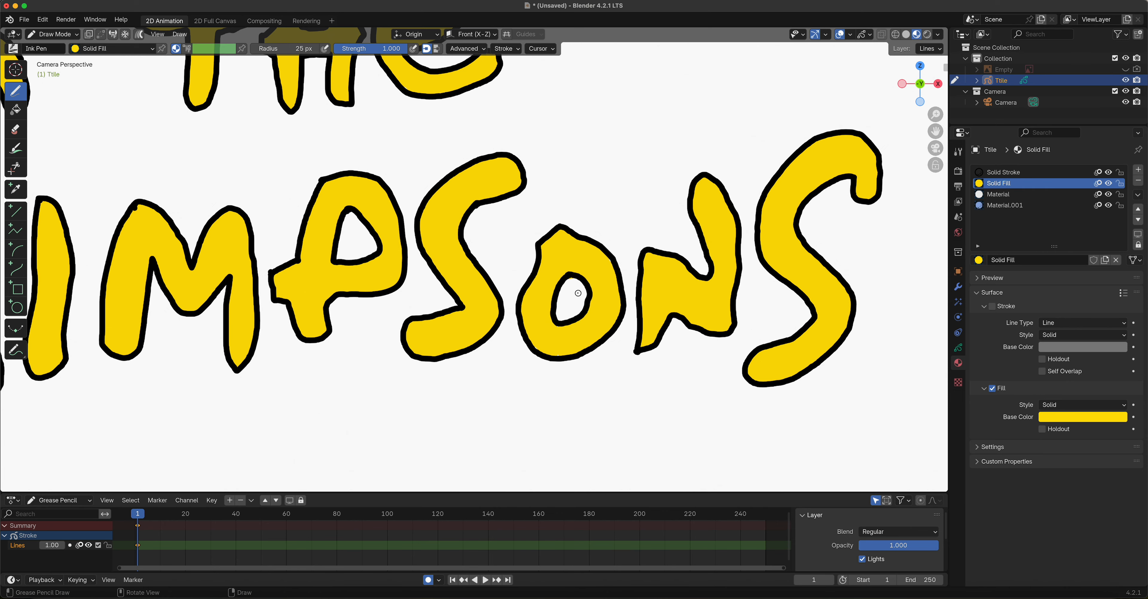
{"action": "scroll", "coordinate": [577, 293], "scroll_direction": "down", "scroll_amount": 4}
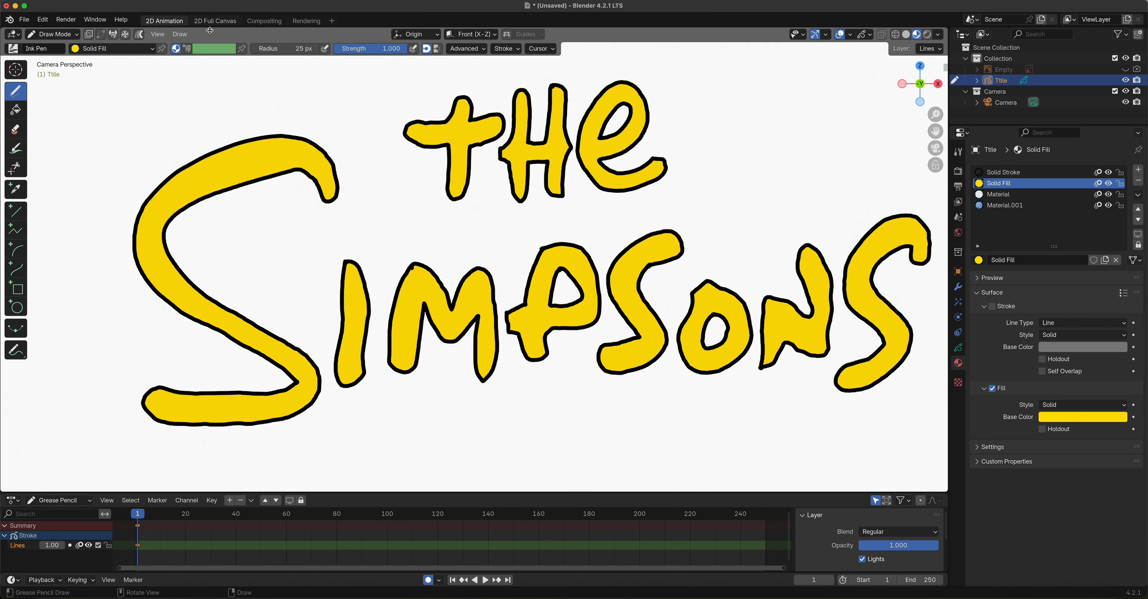
Step: Save the project as "Parallax Assets.blend" in the Blender 4.2.1 LTS documents folder
{"action": "left_click", "coordinate": [25, 19]}
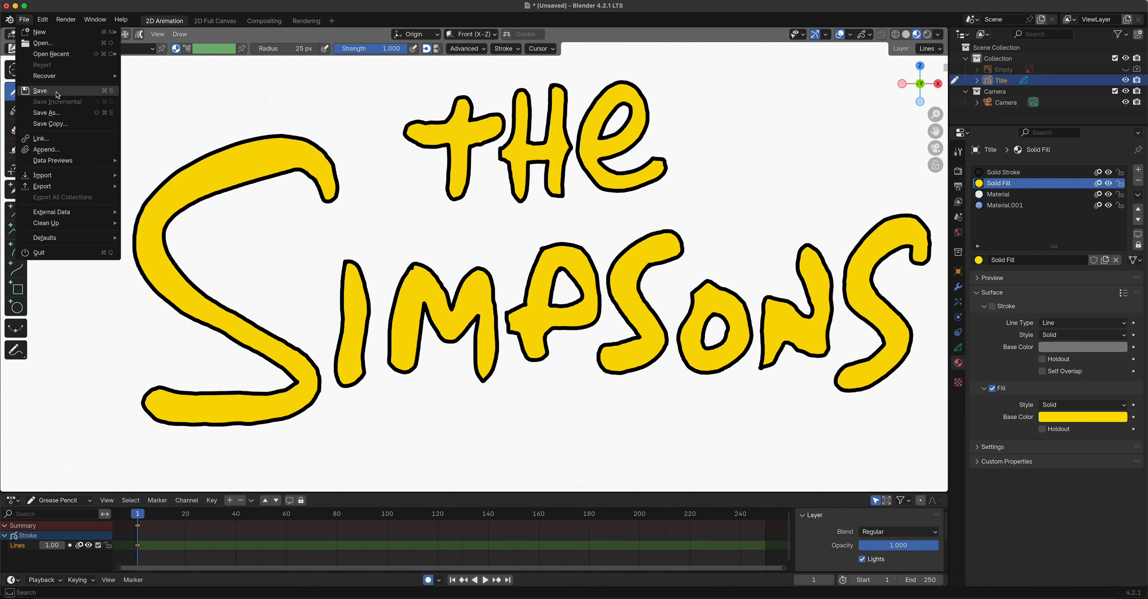
{"action": "left_click", "coordinate": [58, 112]}
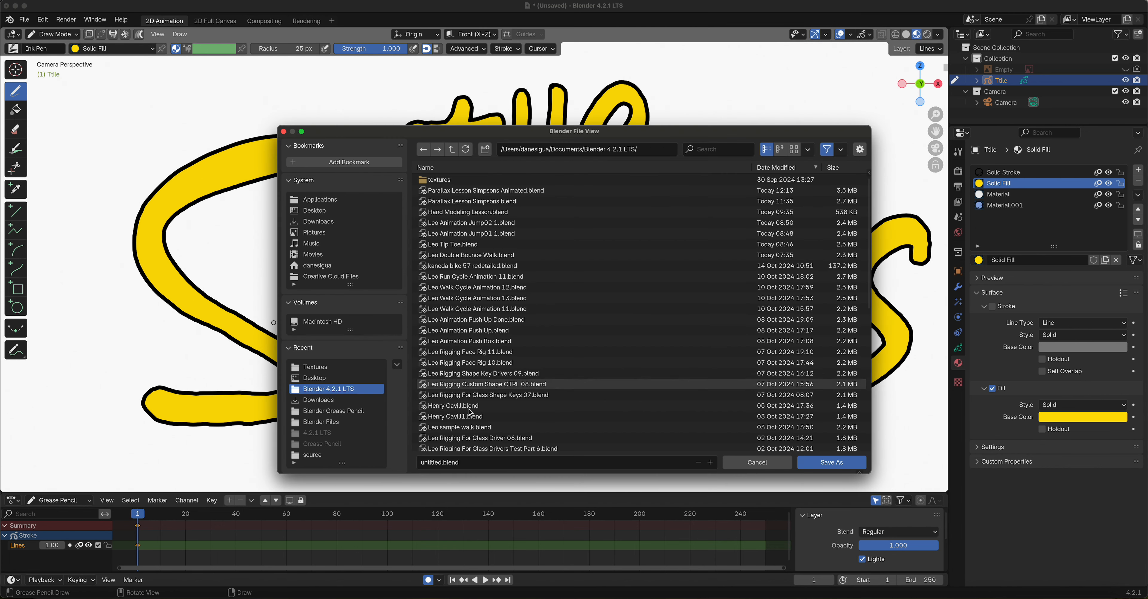
{"action": "left_click", "coordinate": [453, 463]}
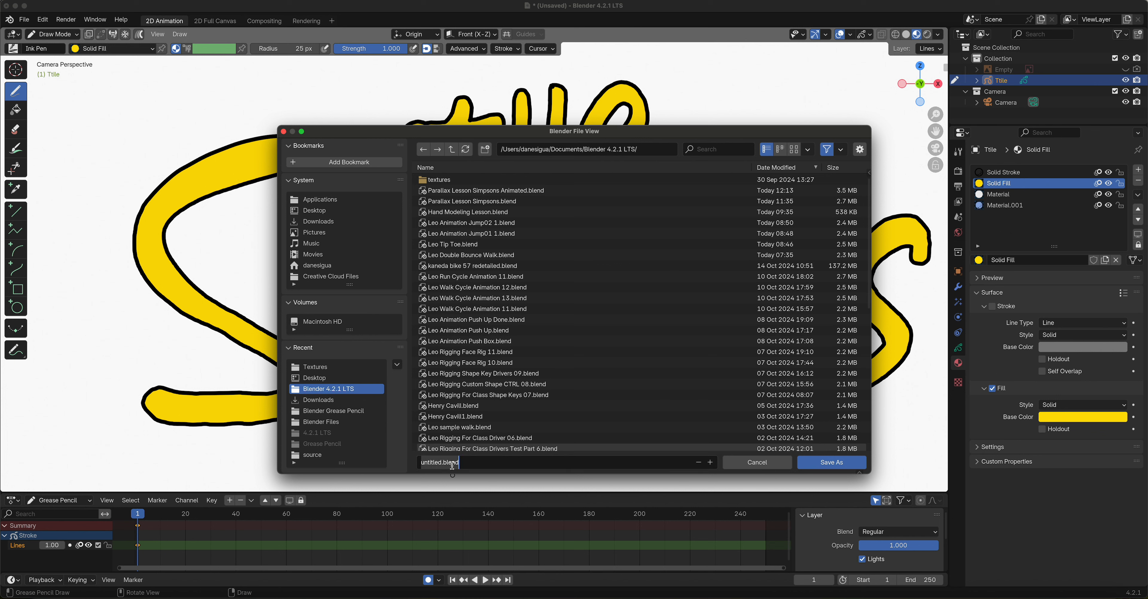
{"action": "type", "text": "Parallax Assets"}
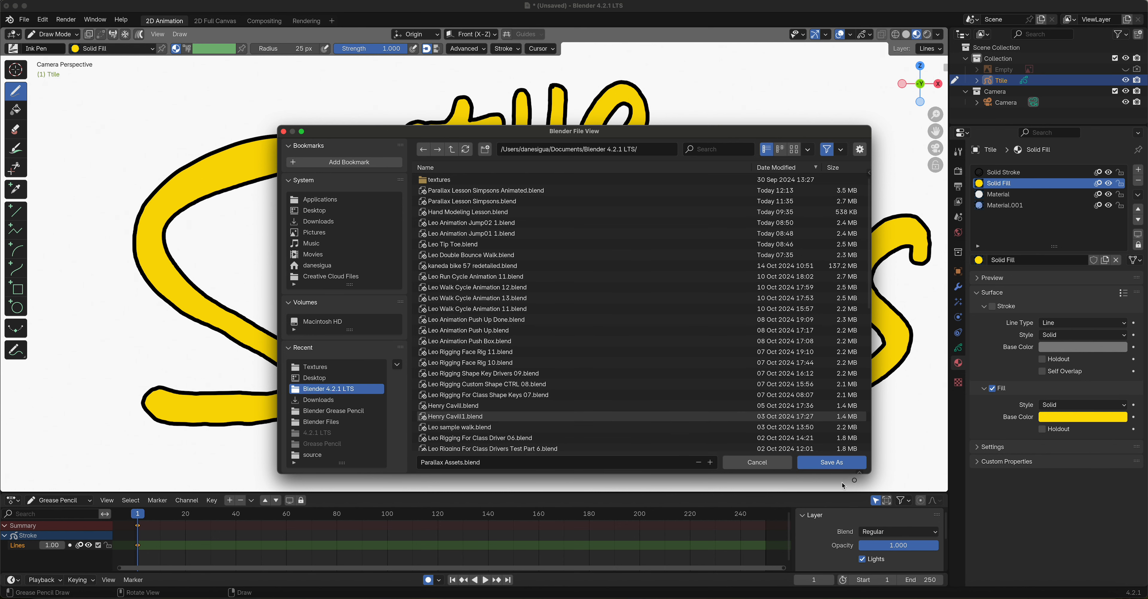
{"action": "left_click", "coordinate": [829, 463]}
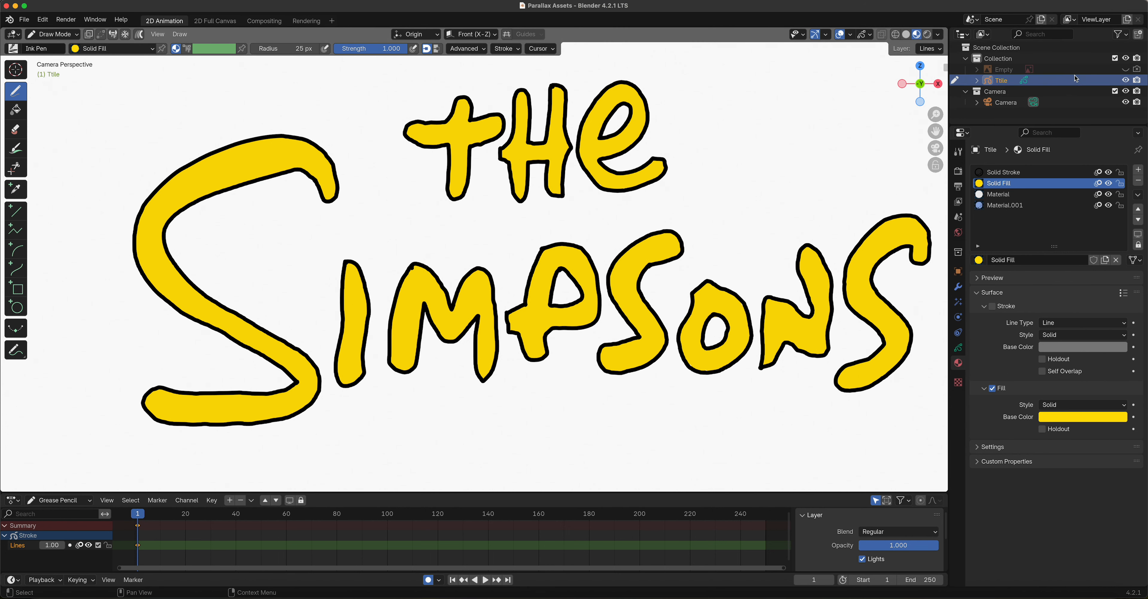
Step: Hide the title lettering in the viewport, return to Object Mode and add a blank Grease Pencil object
{"action": "left_click", "coordinate": [1125, 80]}
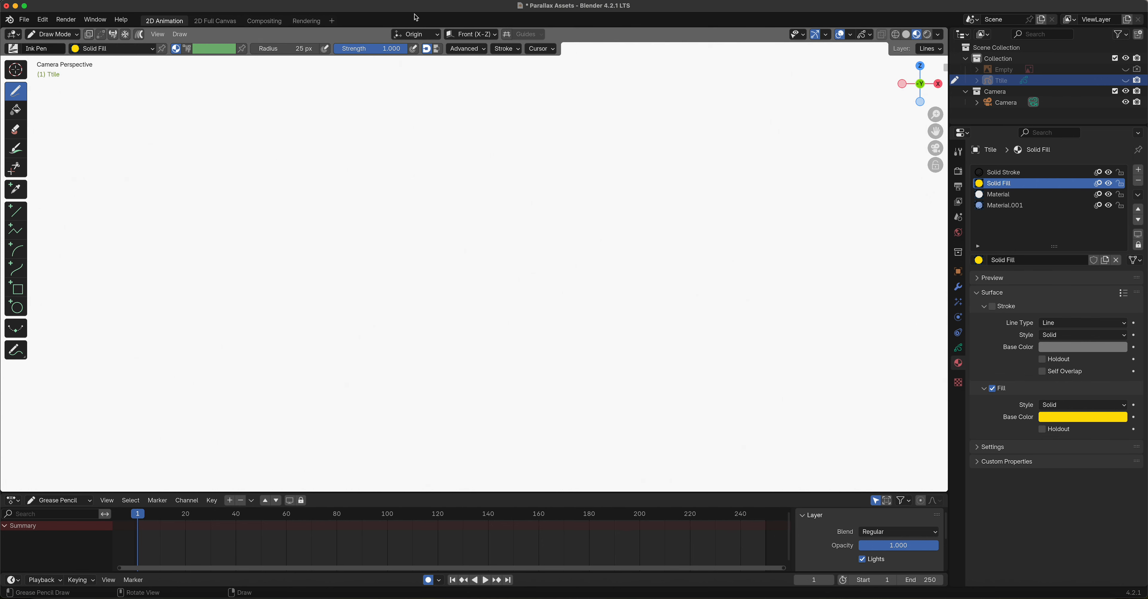
{"action": "left_click", "coordinate": [49, 34]}
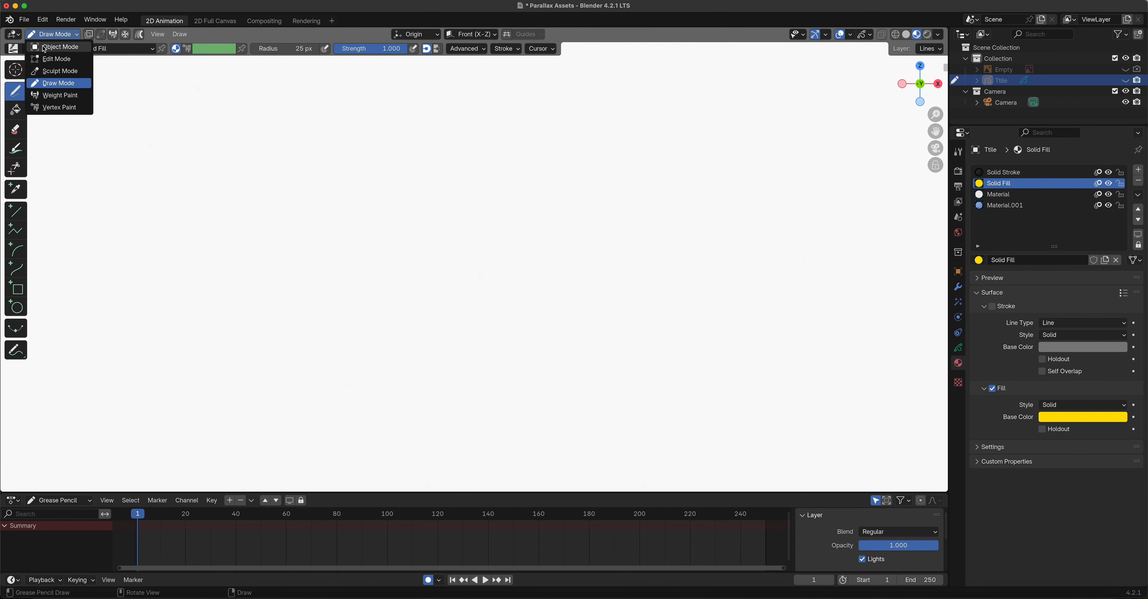
{"action": "left_click", "coordinate": [49, 52]}
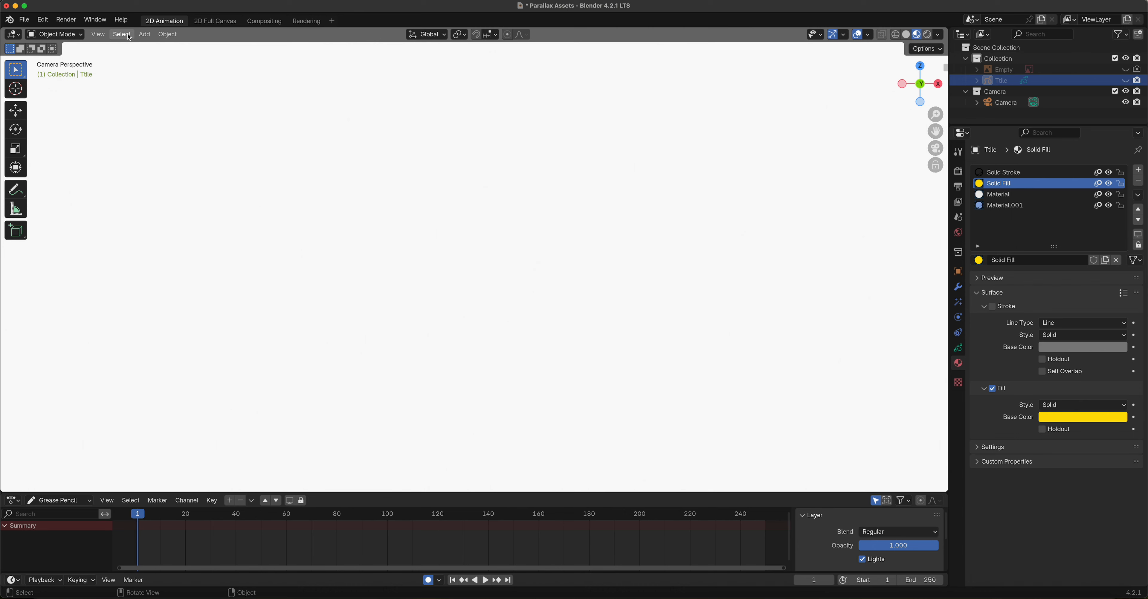
{"action": "left_click", "coordinate": [144, 35]}
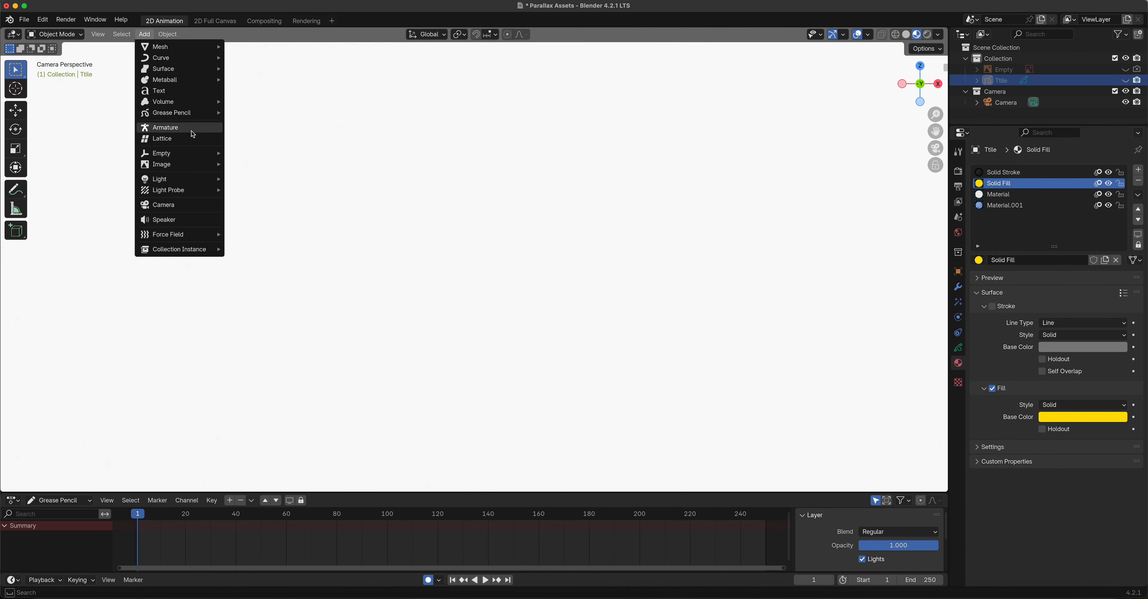
{"action": "mouse_move", "coordinate": [193, 152]}
{"action": "mouse_move", "coordinate": [194, 118]}
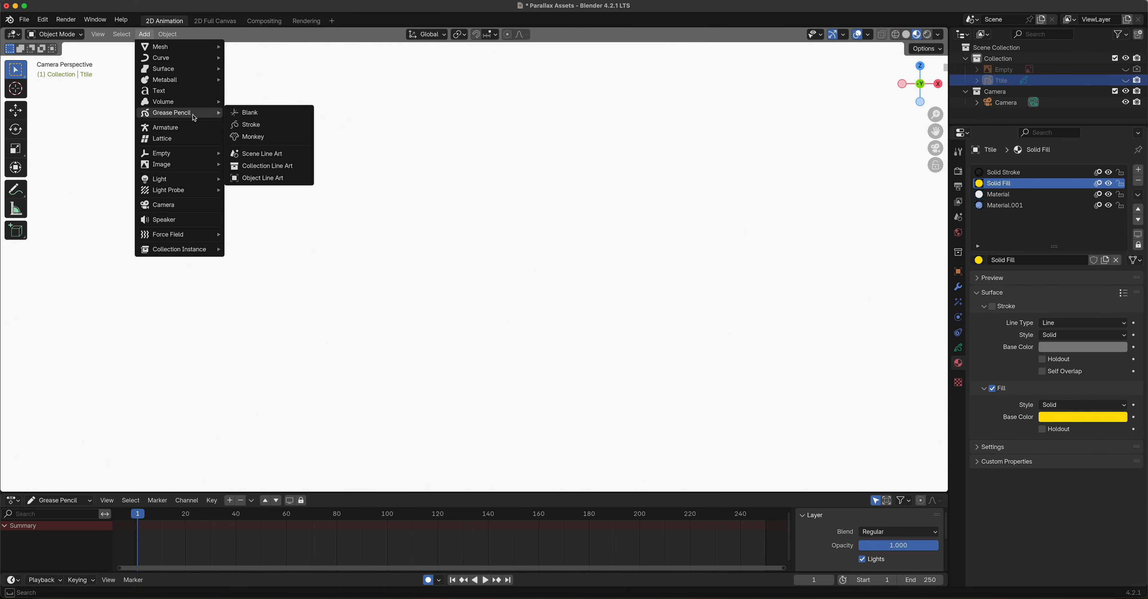
{"action": "left_click", "coordinate": [256, 113]}
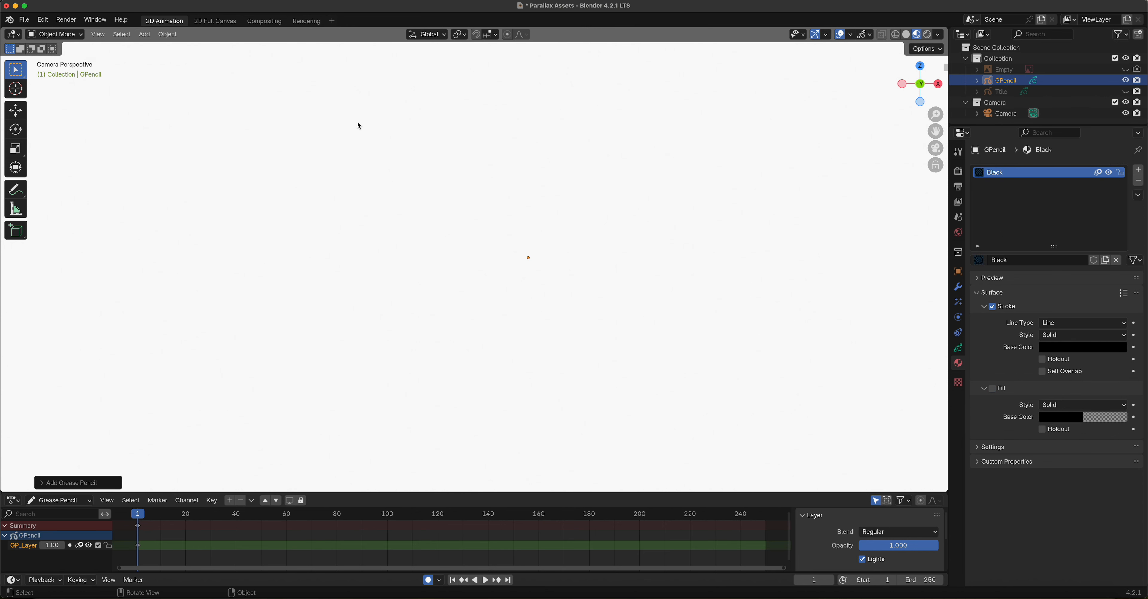
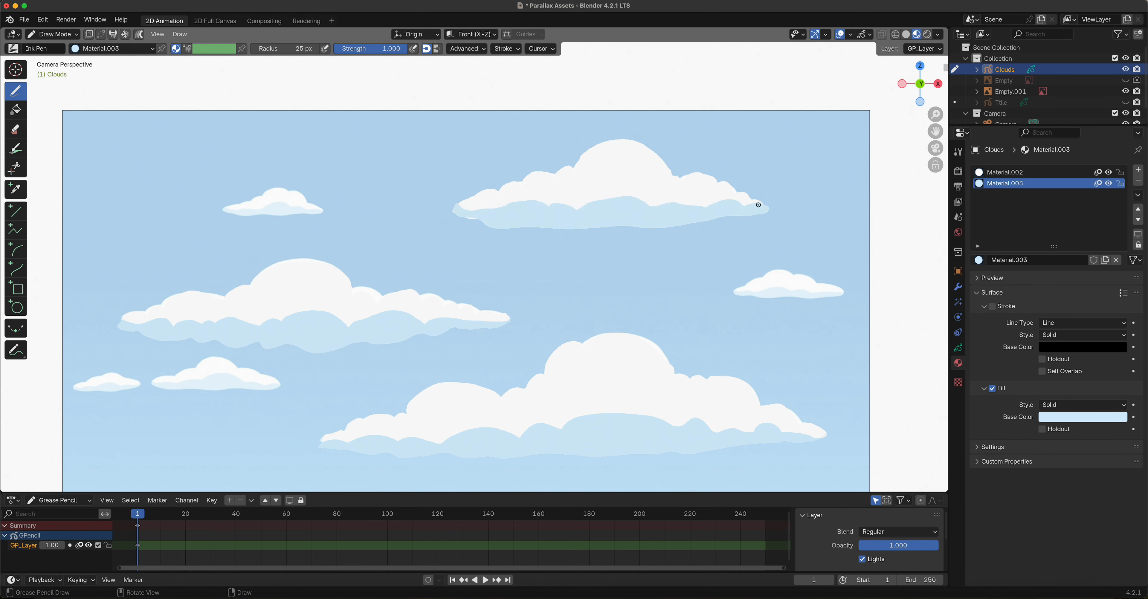
Step: Draw the light blue Material.003 shading at the tip of the upper cloud's underside and return the Clouds object to Object Mode
{"action": "mouse_move", "coordinate": [488, 219]}
{"action": "left_mouse_down"}
{"action": "mouse_move", "coordinate": [472, 223]}
{"action": "mouse_move", "coordinate": [455, 204]}
{"action": "mouse_move", "coordinate": [468, 212]}
{"action": "left_mouse_up"}
{"action": "left_click", "coordinate": [51, 34]}
{"action": "left_click", "coordinate": [51, 47]}
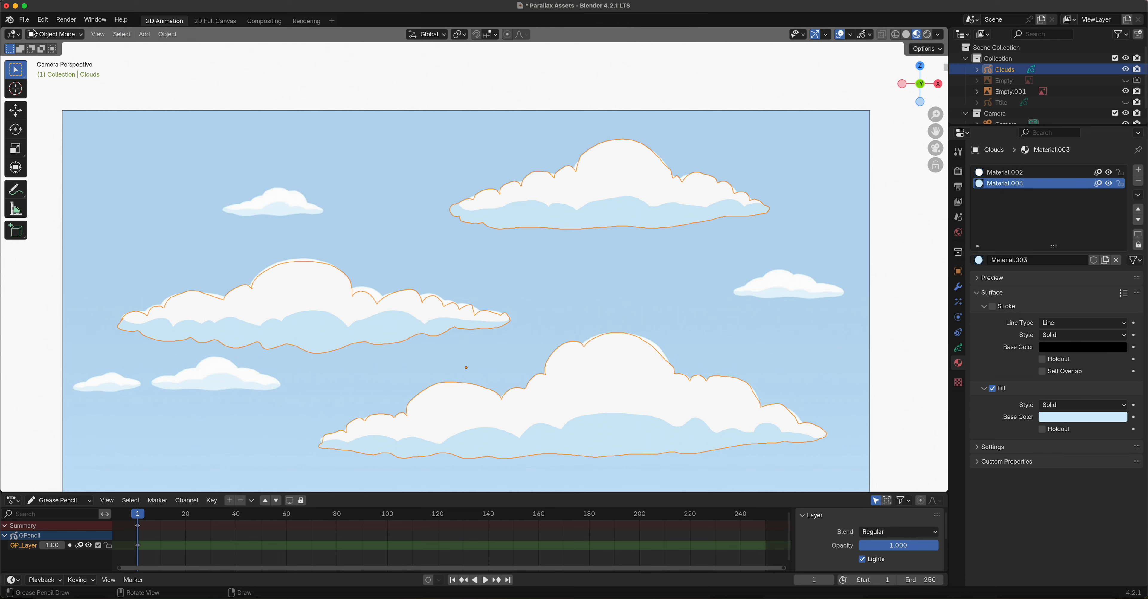
Step: Save the Parallax Assets file and hide the cloud reference image Empty.001 in the viewport
{"action": "left_click", "coordinate": [24, 19]}
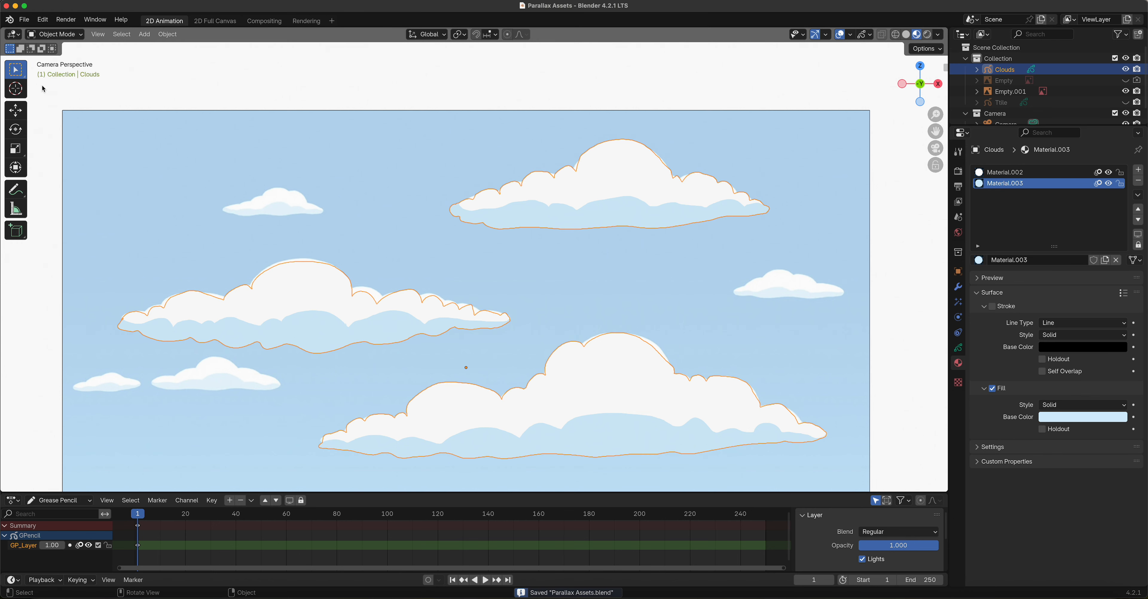
{"action": "left_click", "coordinate": [41, 90]}
{"action": "left_click", "coordinate": [24, 20]}
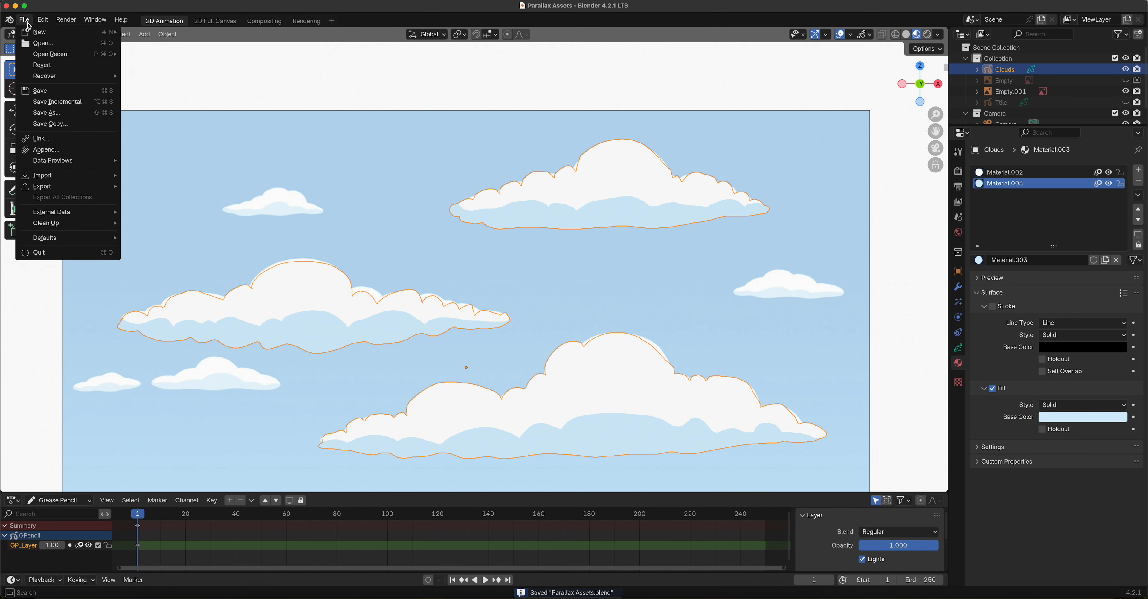
{"action": "left_click", "coordinate": [41, 90]}
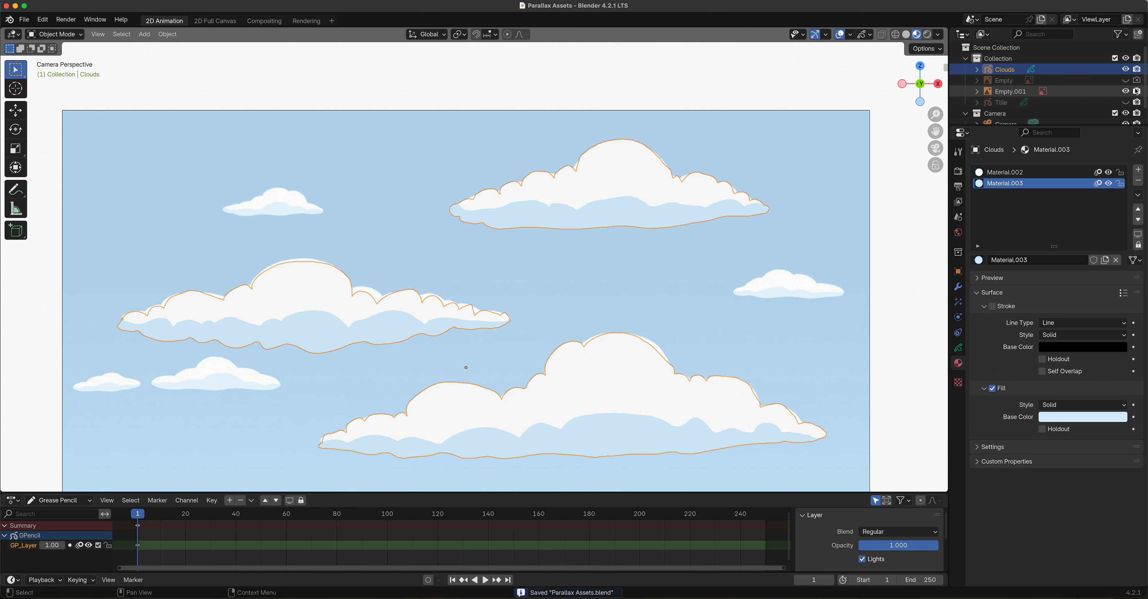
{"action": "left_click", "coordinate": [1126, 91]}
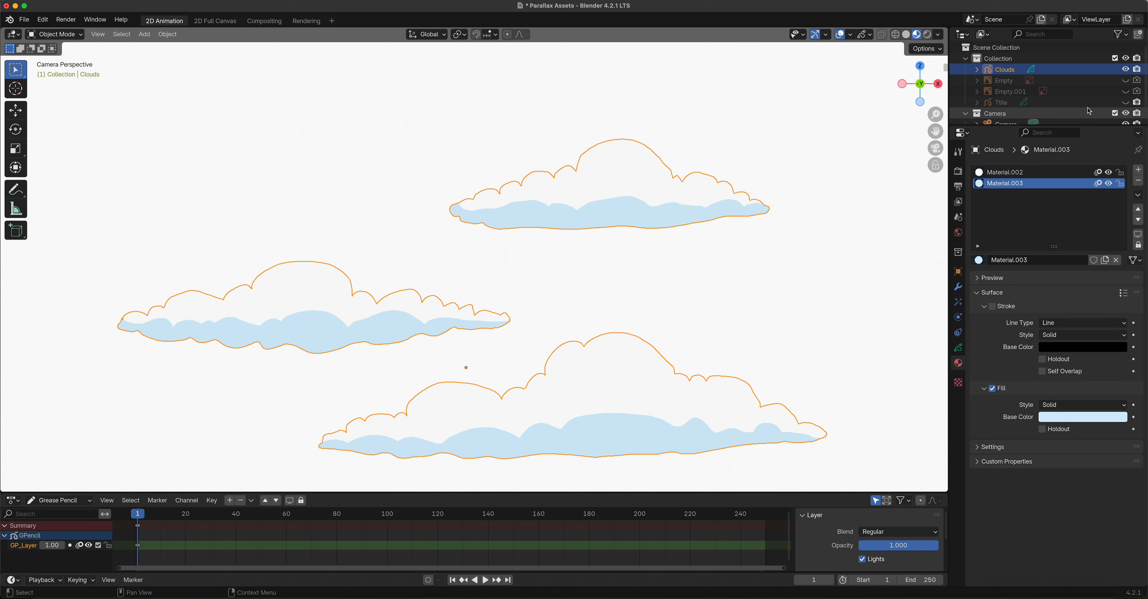
Step: Show the title lettering together with the clouds in the camera view
{"action": "left_click", "coordinate": [1127, 103]}
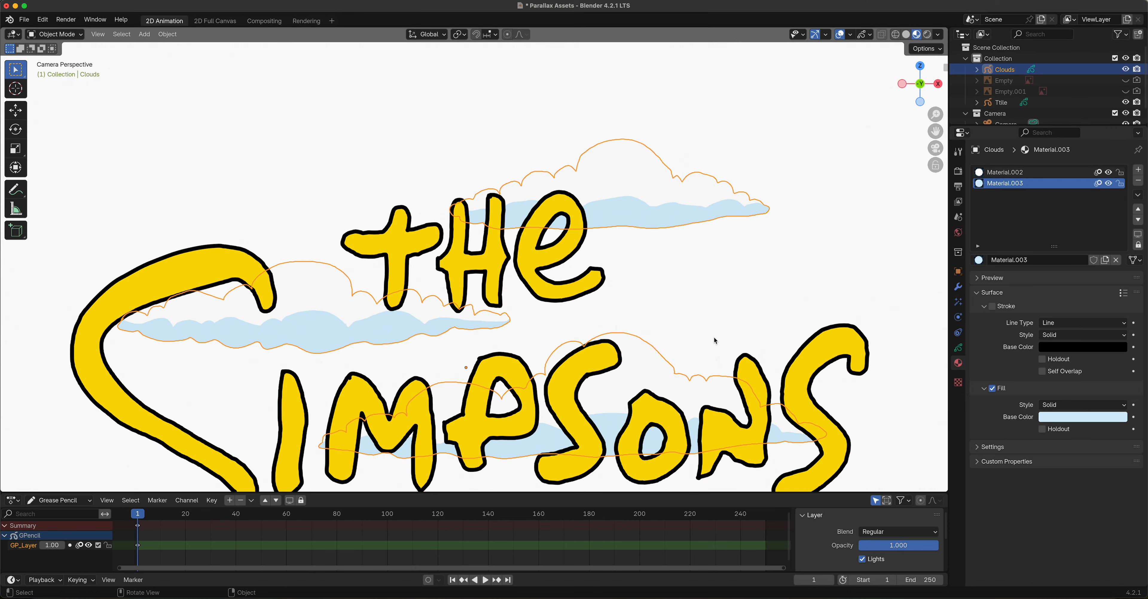
{"action": "scroll", "coordinate": [712, 334], "scroll_direction": "down", "scroll_amount": 5}
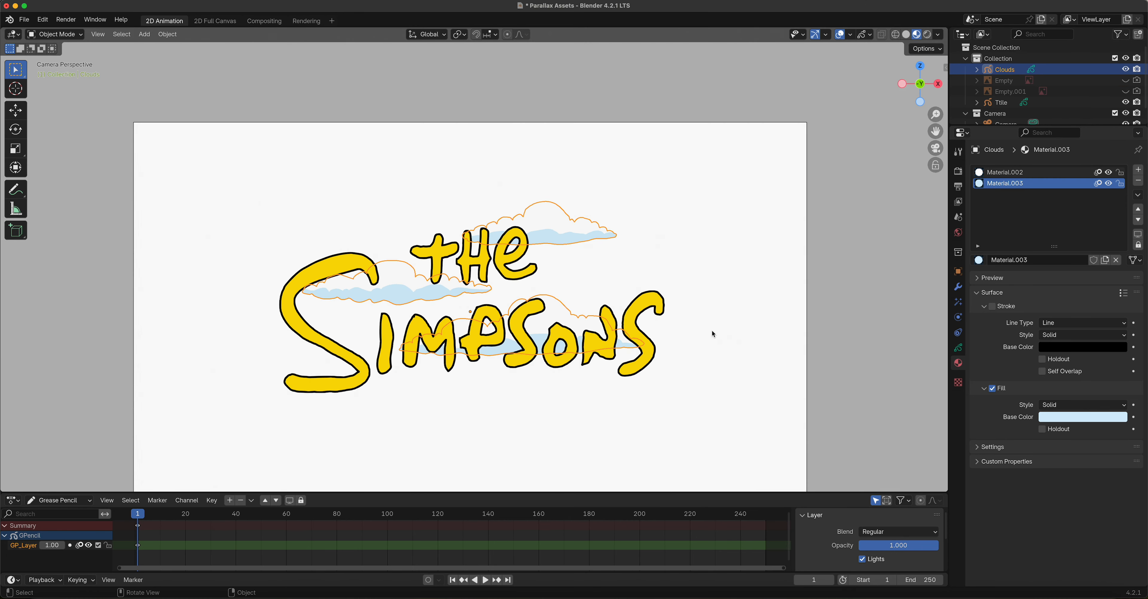
{"action": "scroll", "coordinate": [712, 333], "scroll_direction": "down", "scroll_amount": 1}
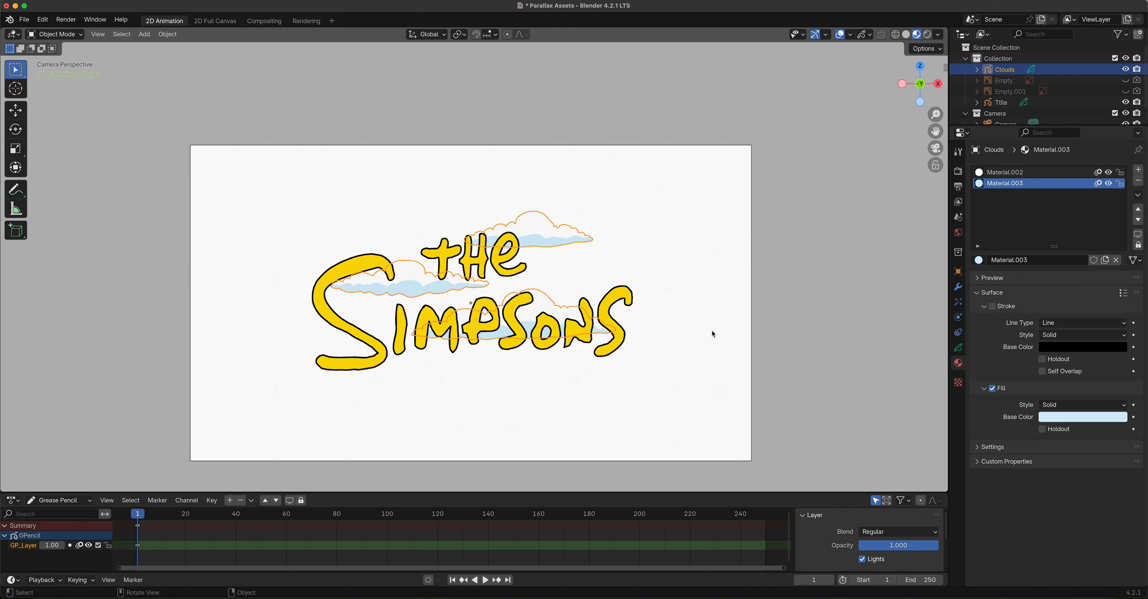
{"action": "scroll", "coordinate": [712, 333], "scroll_direction": "up", "scroll_amount": 1}
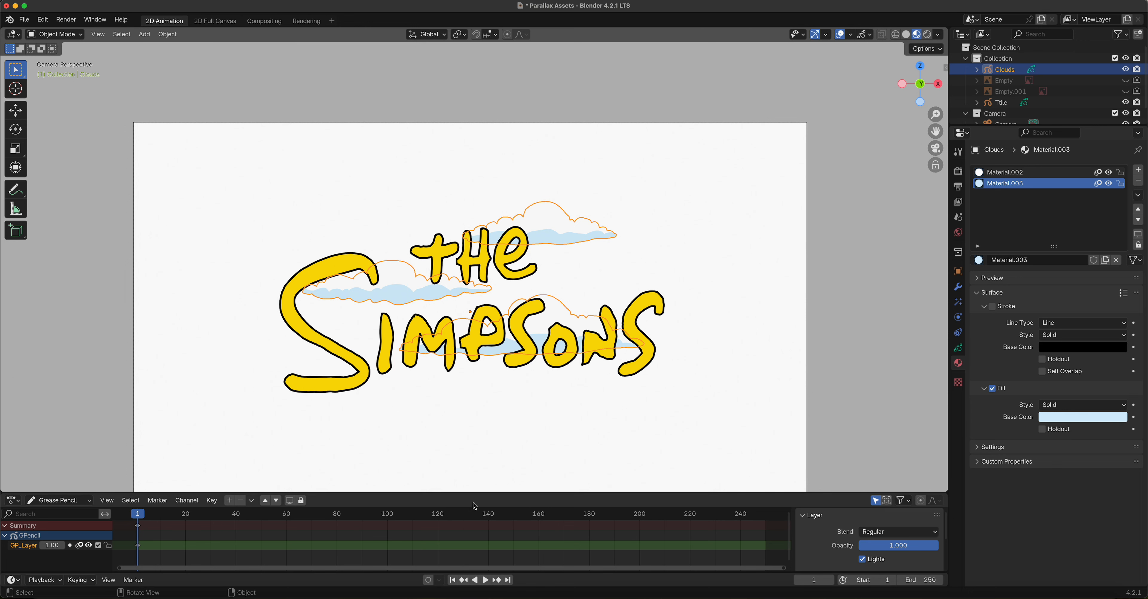
Step: Split the 3D viewport horizontally above the dope sheet and turn the new lower area into a Video Sequencer
{"action": "right_click", "coordinate": [465, 492]}
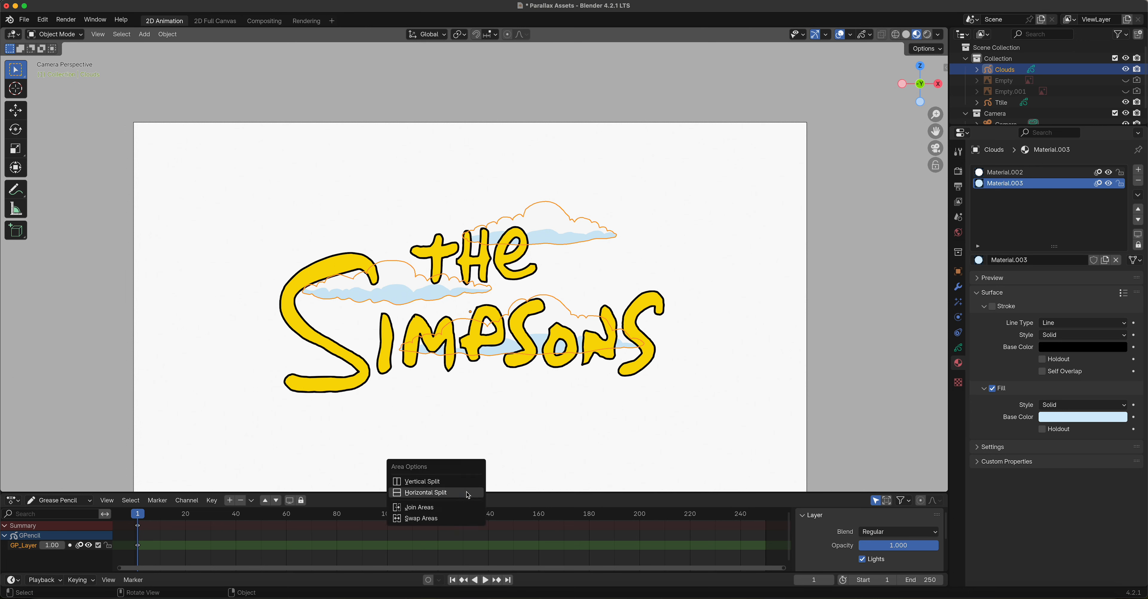
{"action": "left_click", "coordinate": [455, 491]}
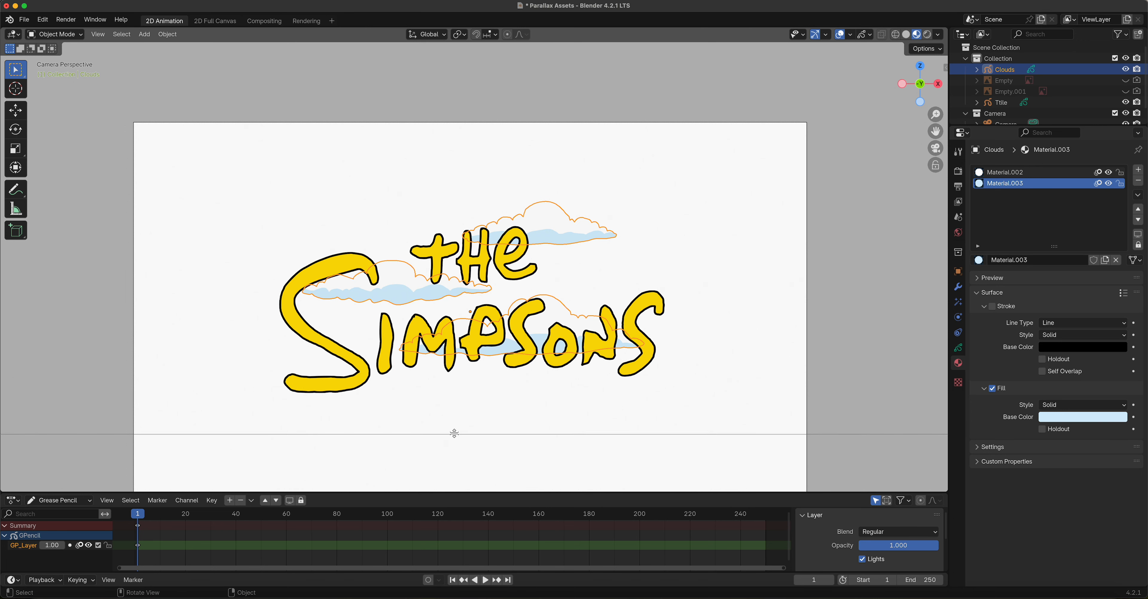
{"action": "left_click", "coordinate": [454, 427]}
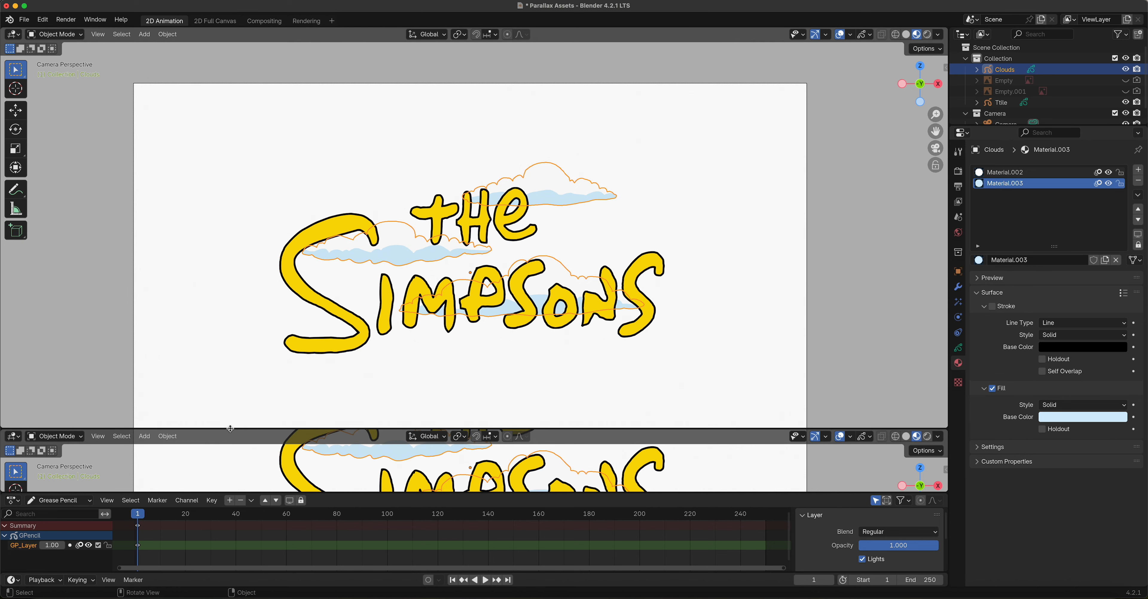
{"action": "left_click_drag", "start_coordinate": [230, 428], "coordinate": [235, 391]}
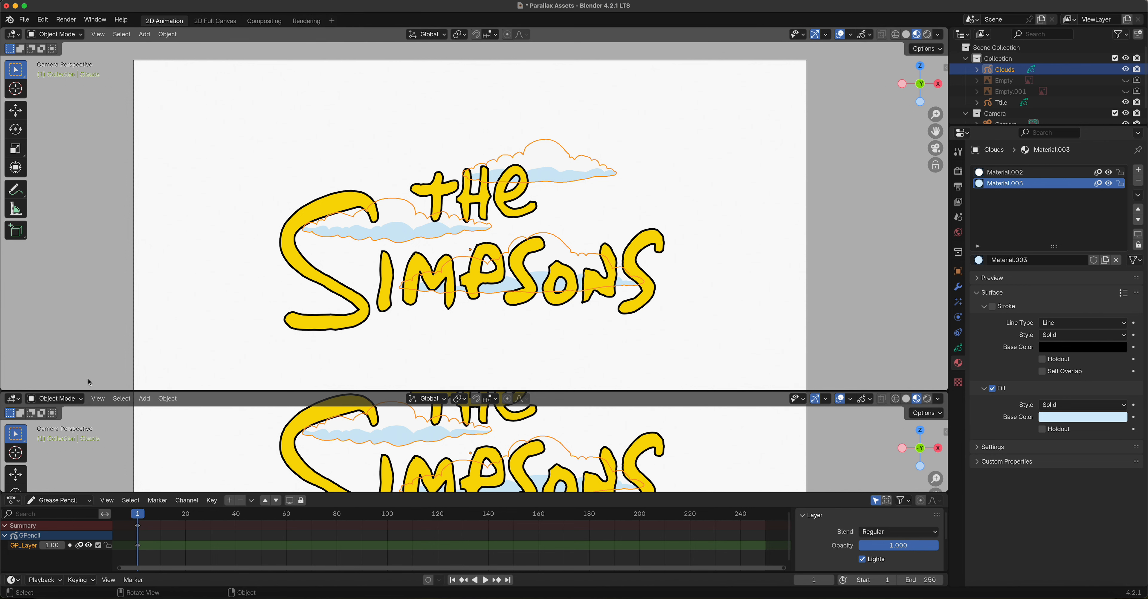
{"action": "left_click", "coordinate": [14, 398]}
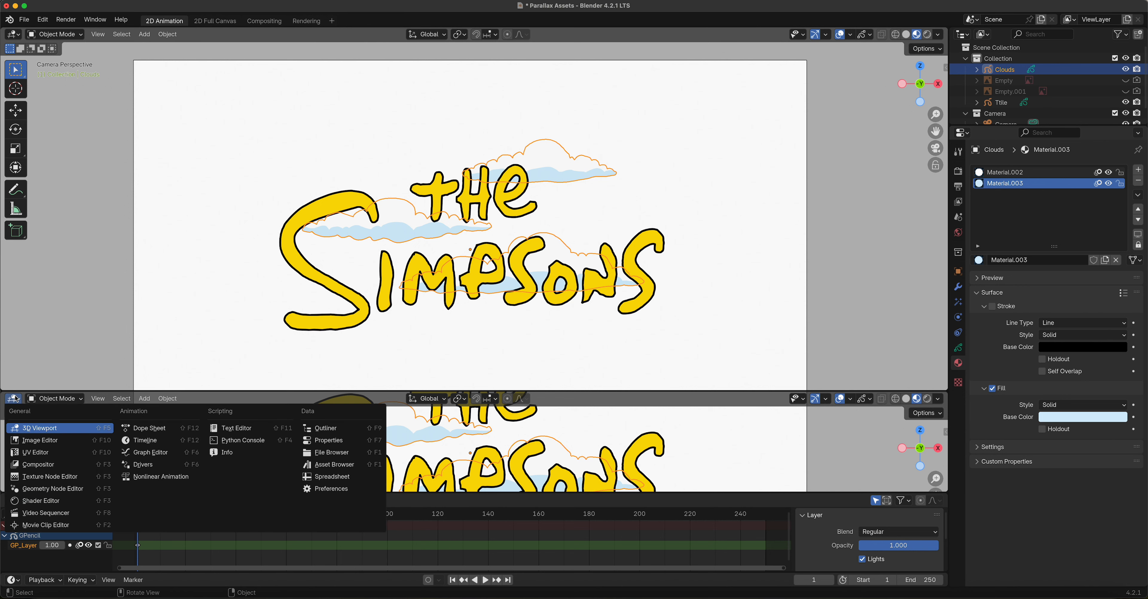
{"action": "left_click", "coordinate": [43, 518]}
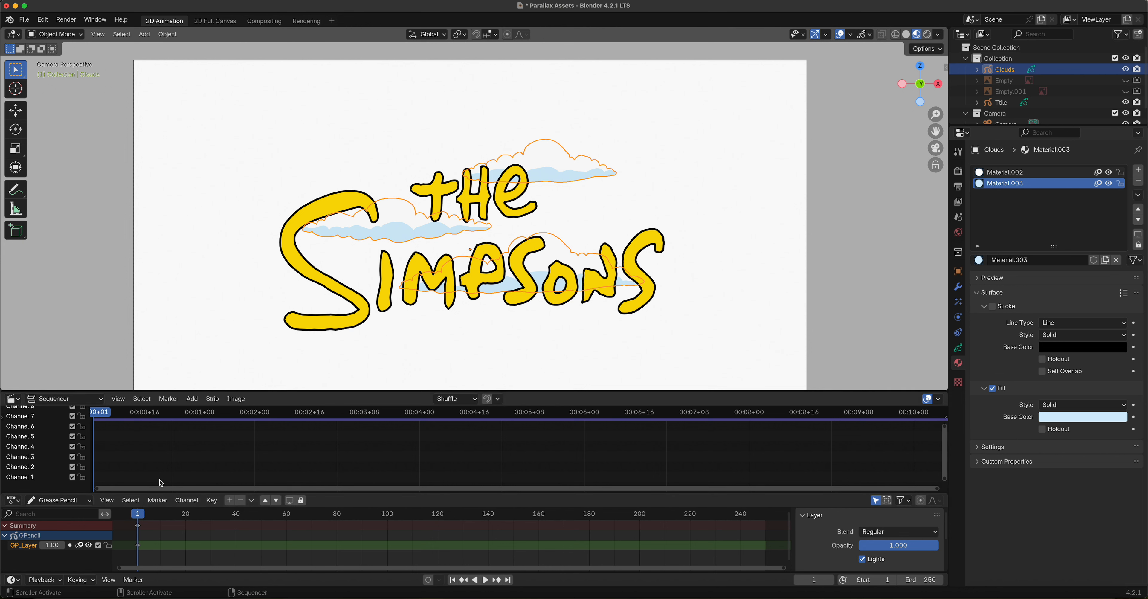
Step: Add Simpsons Title Music.mp3 from the Downloads folder to the sequencer and move its strip to the timeline start in Channel 2
{"action": "mouse_move", "coordinate": [138, 515]}
{"action": "left_mouse_down"}
{"action": "mouse_move", "coordinate": [211, 517]}
{"action": "mouse_move", "coordinate": [134, 521]}
{"action": "left_mouse_up"}
{"action": "left_click", "coordinate": [39, 594]}
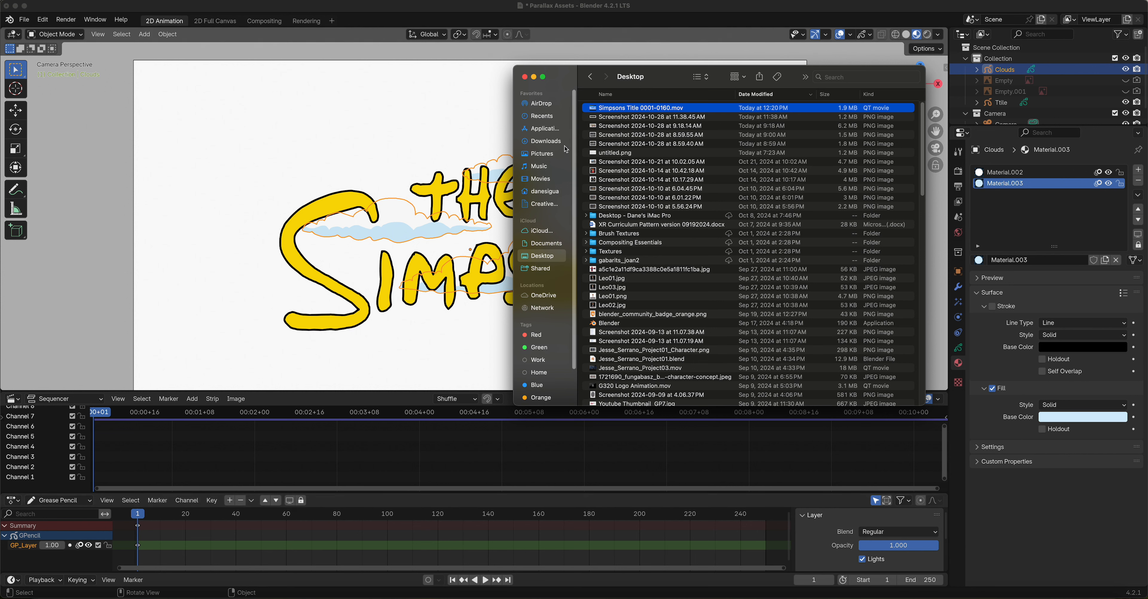
{"action": "left_click", "coordinate": [544, 140]}
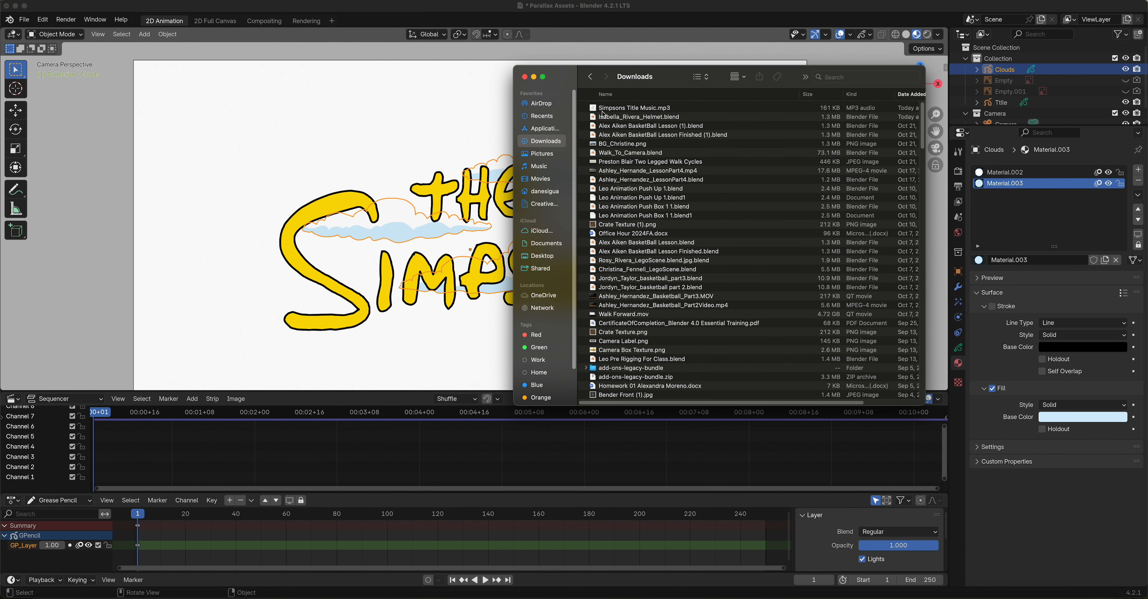
{"action": "left_click", "coordinate": [617, 107]}
{"action": "left_click_drag", "start_coordinate": [627, 83], "coordinate": [181, 435]}
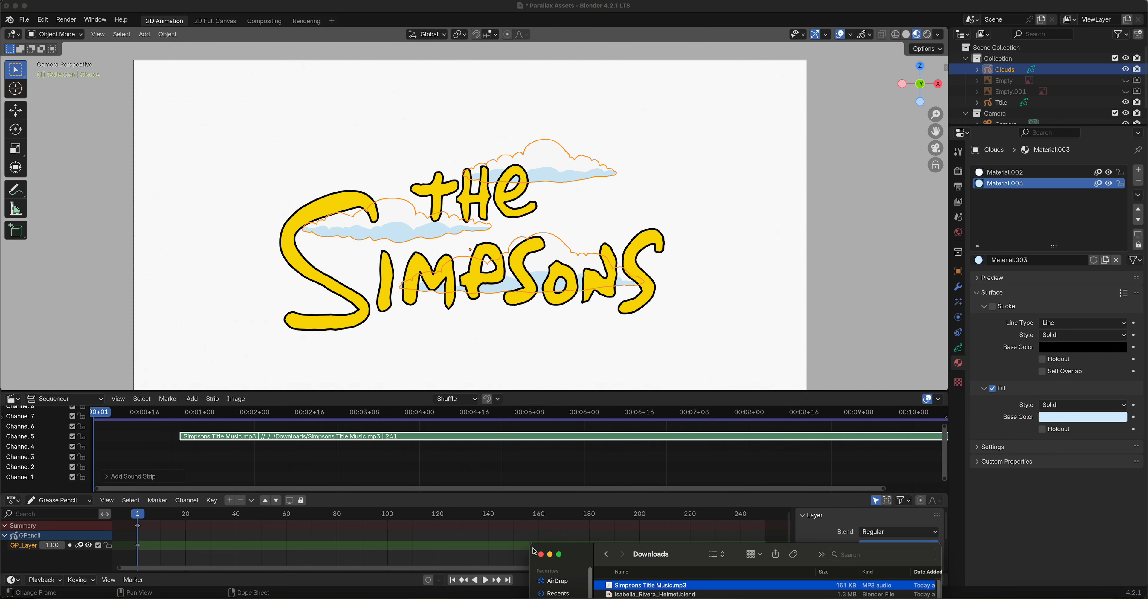
{"action": "left_click", "coordinate": [540, 554]}
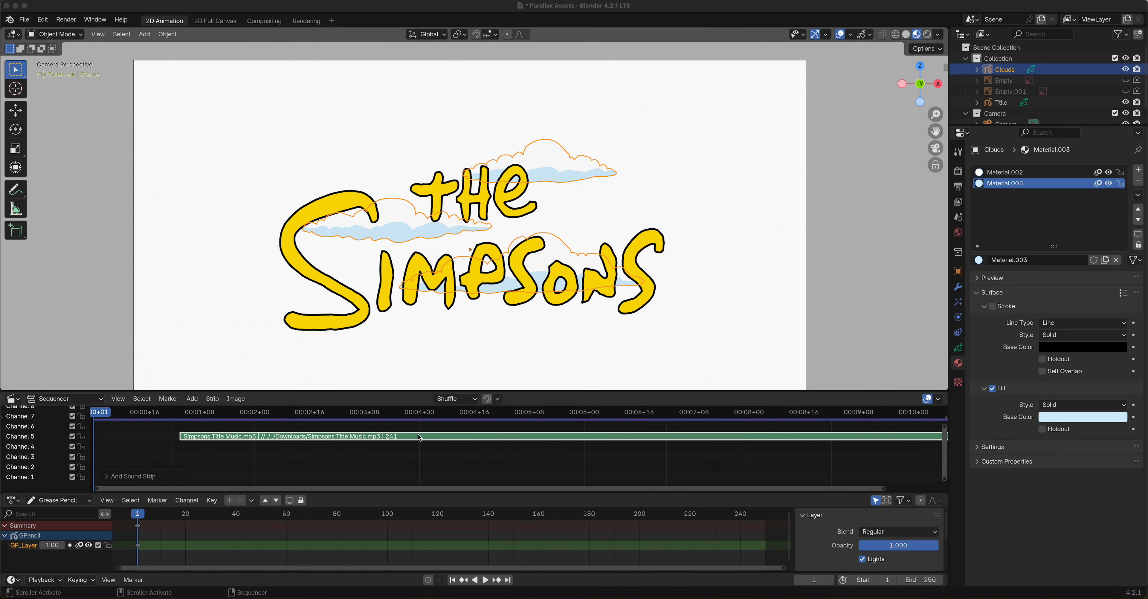
{"action": "left_click_drag", "start_coordinate": [410, 436], "coordinate": [329, 471]}
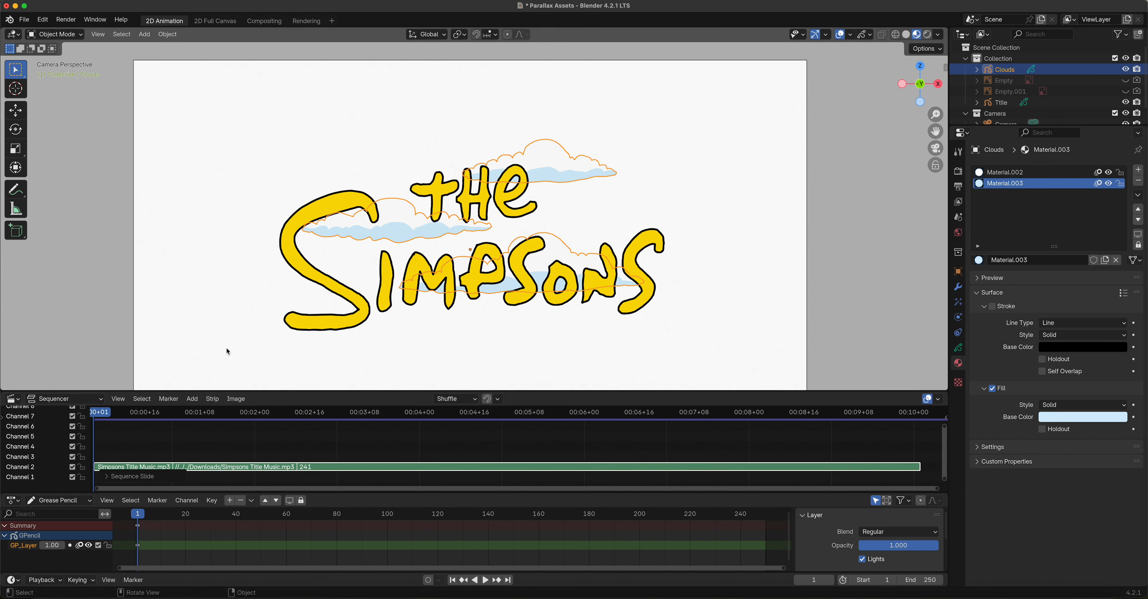
Step: Play the scene with the title music and set the scene's end frame to 160
{"action": "key", "text": "space"}
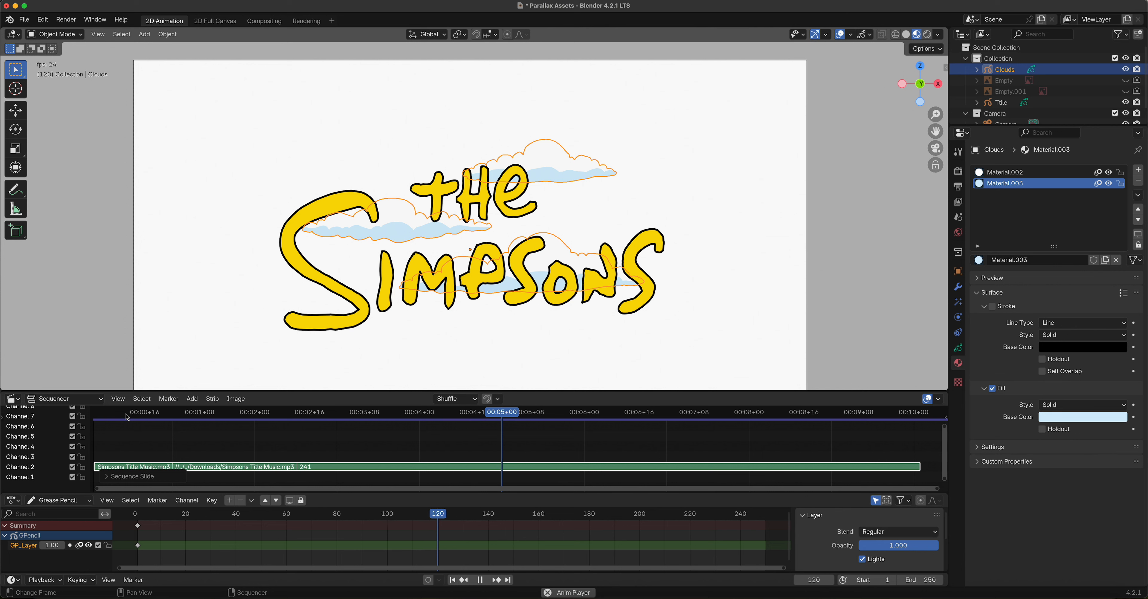
{"action": "key", "text": "space"}
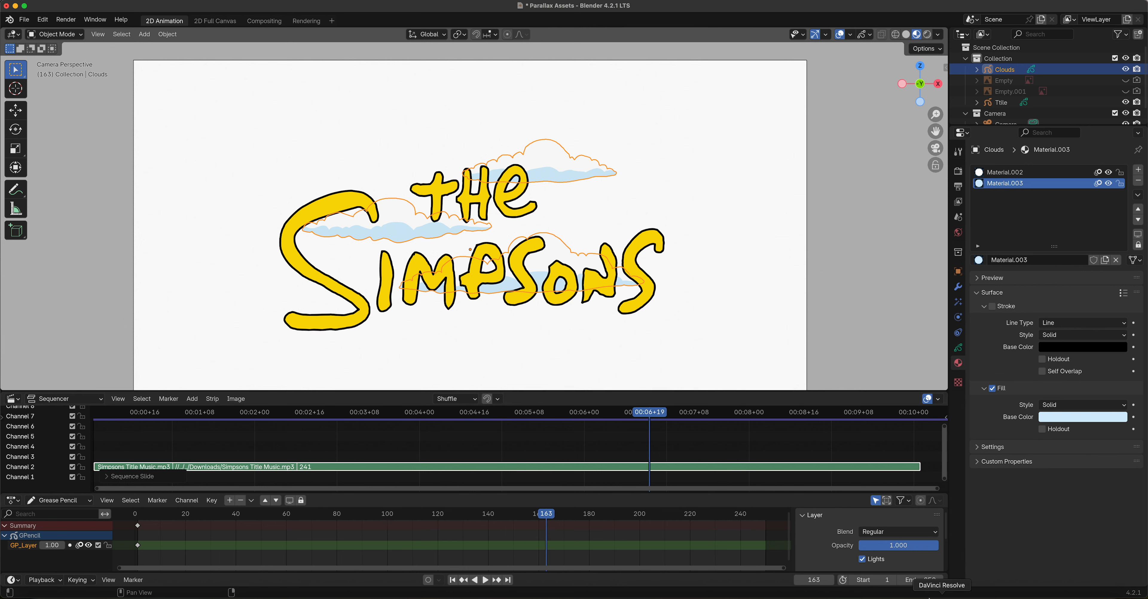
{"action": "left_click", "coordinate": [928, 581]}
{"action": "type", "text": "160"}
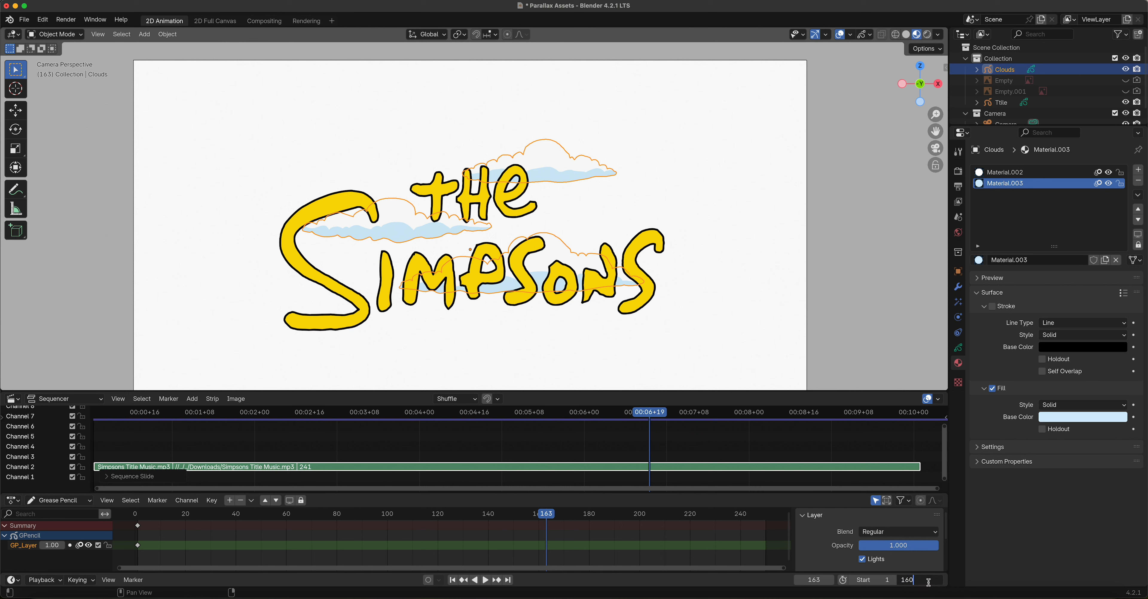
{"action": "key", "text": "Return"}
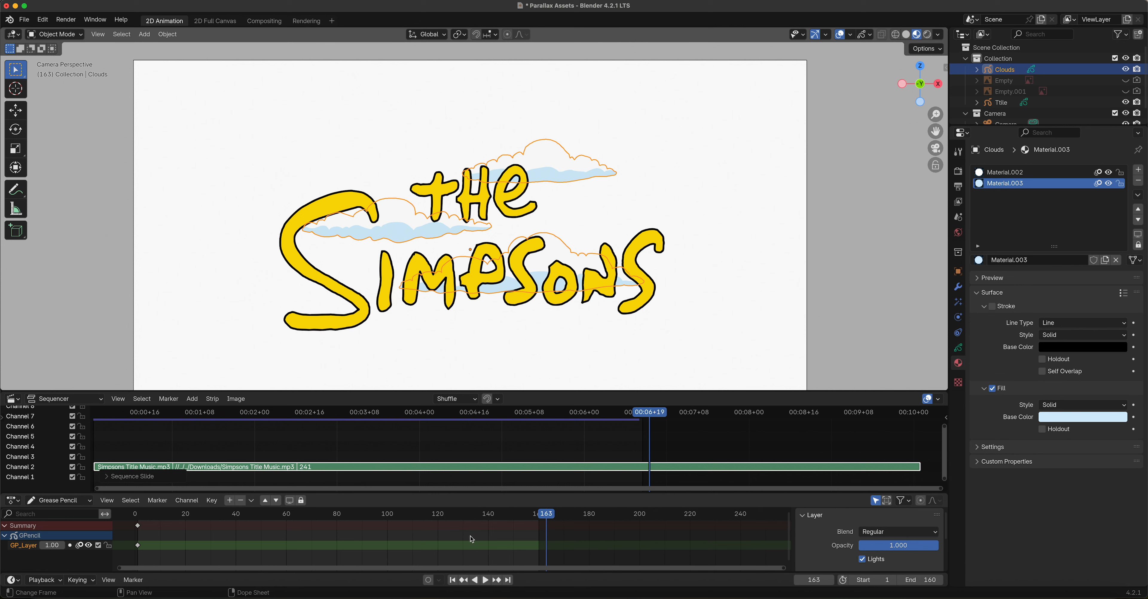
Step: Scrub the music to frame 150 and set the scene's end frame to 180
{"action": "middle_click_drag", "start_coordinate": [463, 537], "coordinate": [556, 540]}
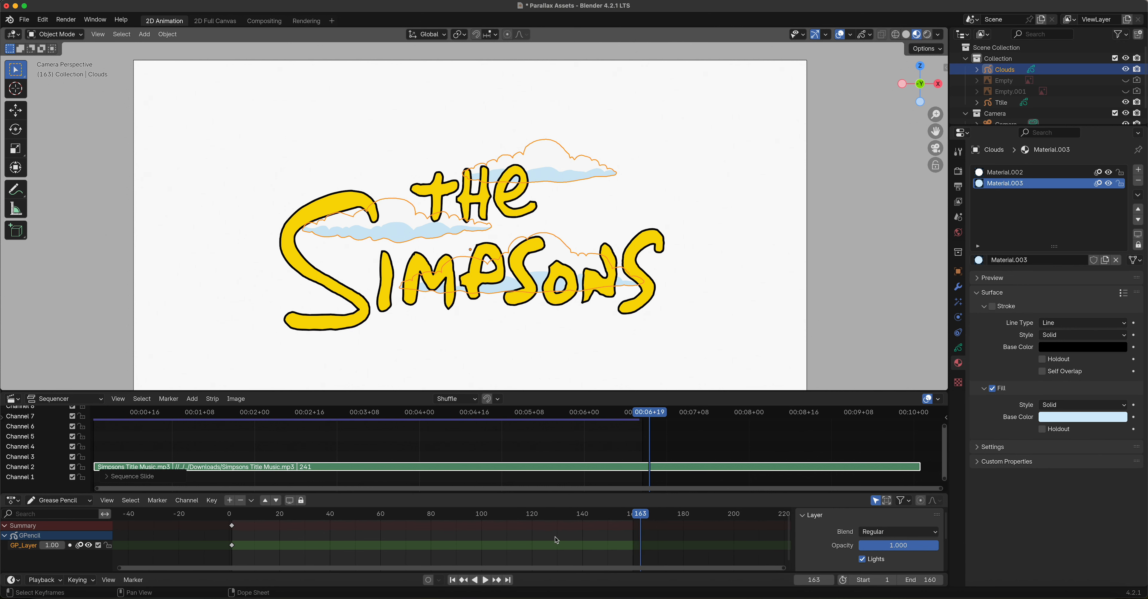
{"action": "scroll", "coordinate": [555, 540], "scroll_direction": "up", "scroll_amount": 4}
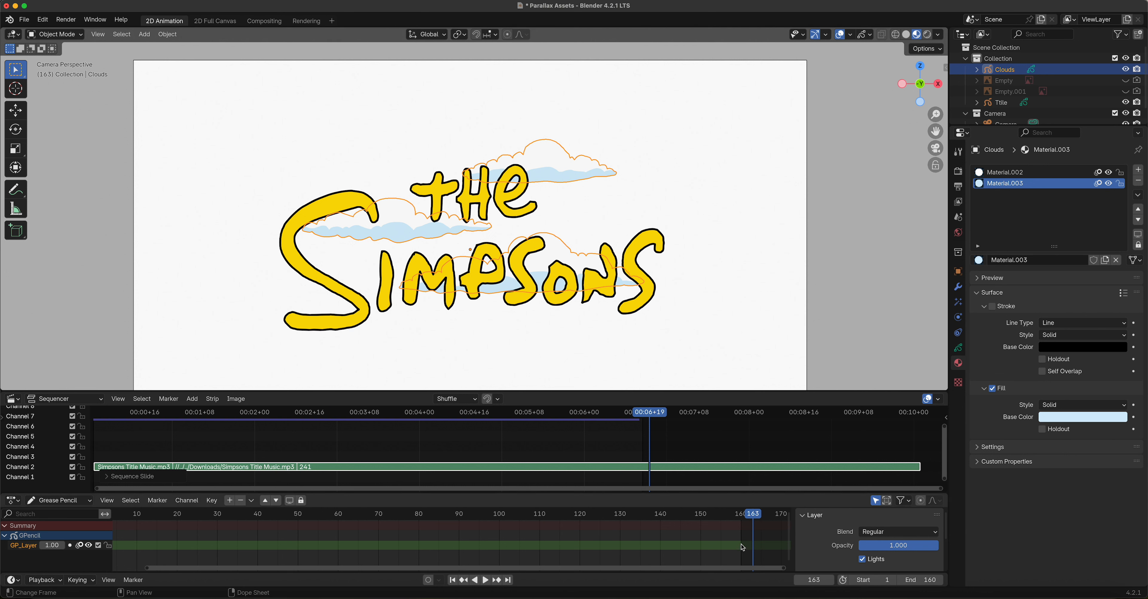
{"action": "left_click_drag", "start_coordinate": [752, 515], "coordinate": [702, 525]}
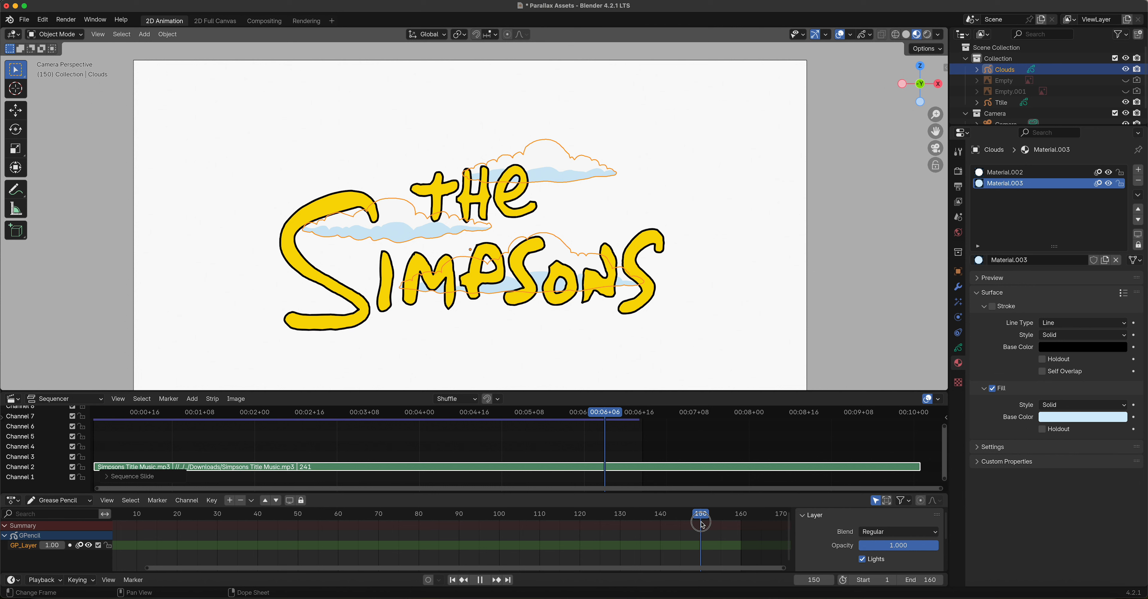
{"action": "double_click", "coordinate": [929, 580]}
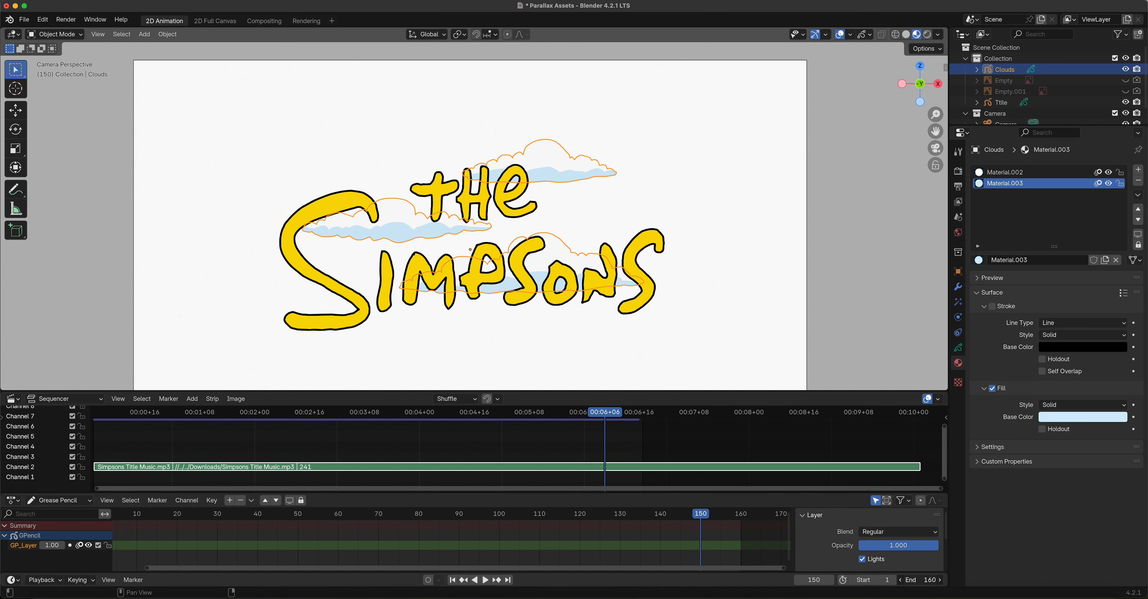
{"action": "type", "text": "180"}
{"action": "key", "text": "Return"}
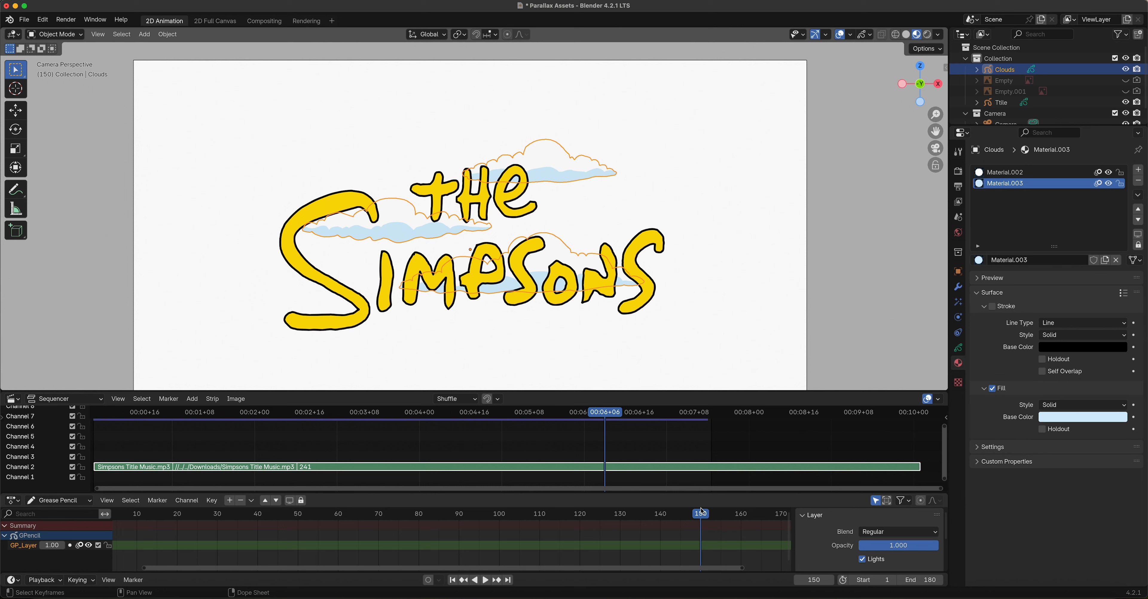
Step: Scrub back to an earlier frame and play part of the title music
{"action": "left_click_drag", "start_coordinate": [701, 511], "coordinate": [474, 562]}
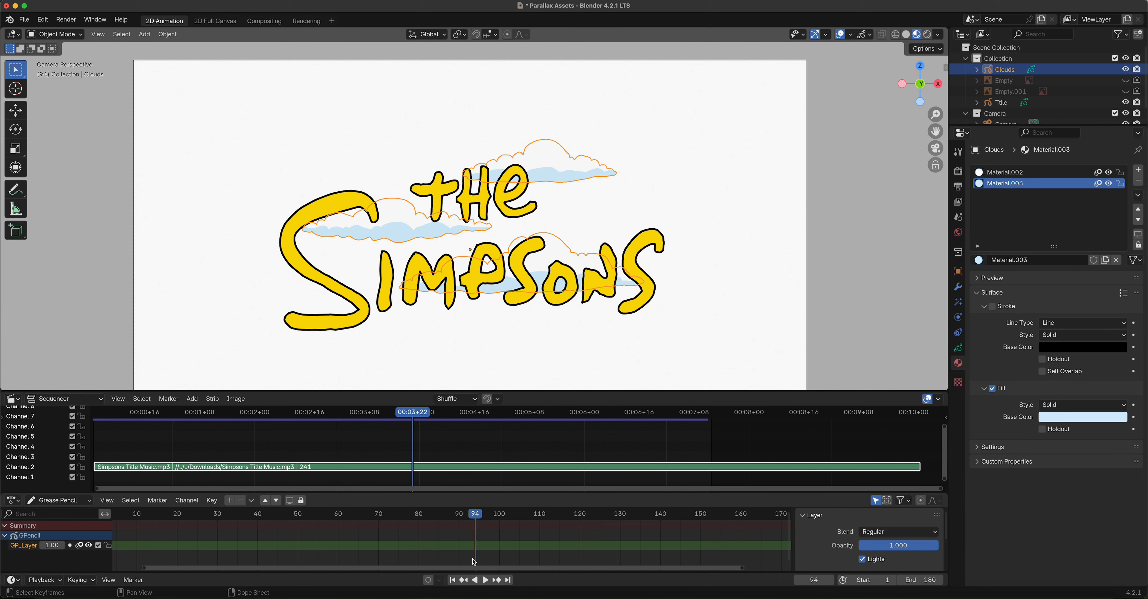
{"action": "left_click", "coordinate": [279, 517]}
{"action": "key", "text": "space"}
{"action": "key", "text": "space"}
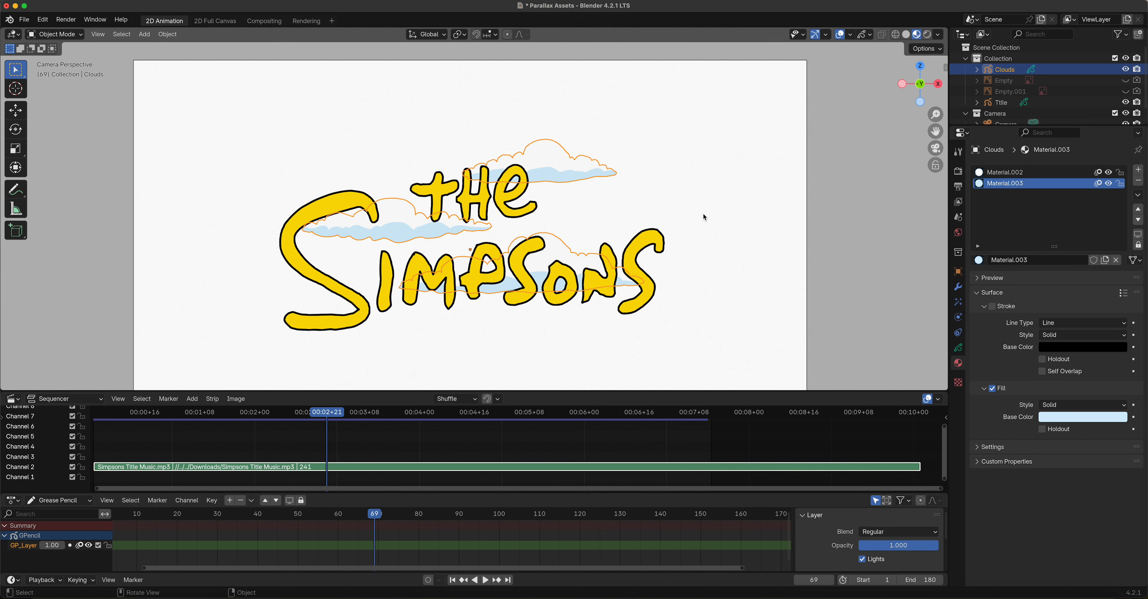
Step: Split the 3D viewport vertically into two and set one half to Rendered shading with the whole camera frame in view
{"action": "right_click", "coordinate": [948, 230]}
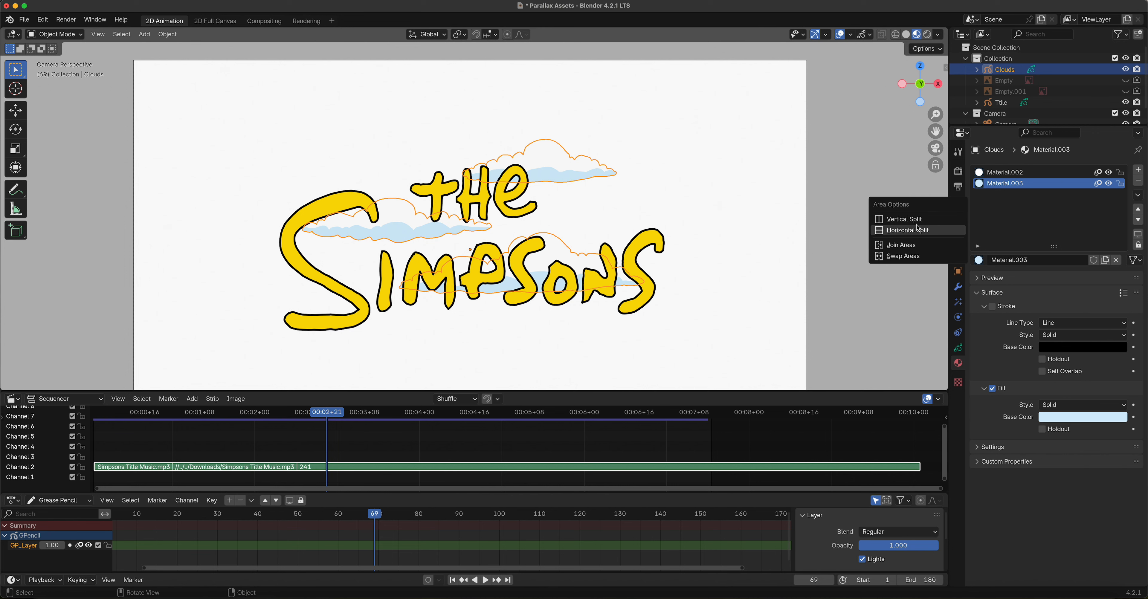
{"action": "left_click", "coordinate": [914, 215]}
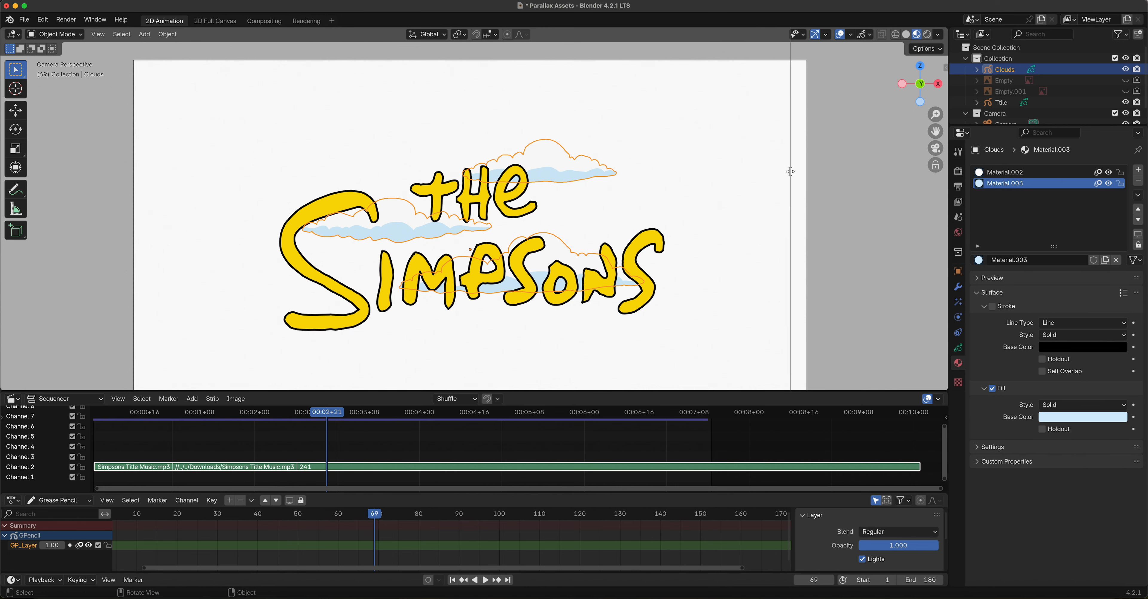
{"action": "left_click", "coordinate": [424, 225]}
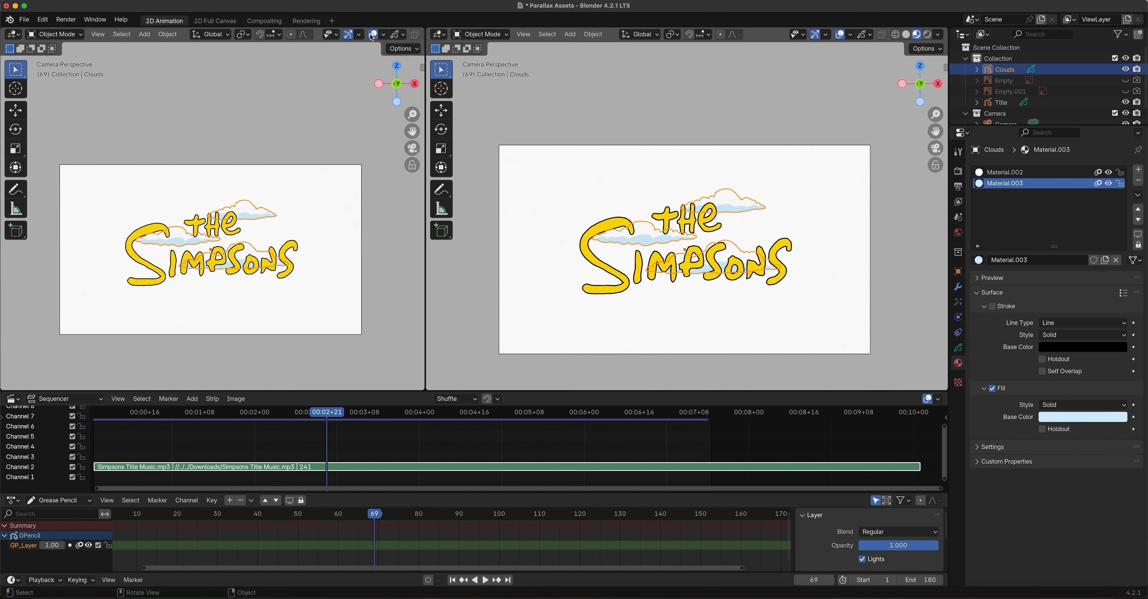
{"action": "scroll", "coordinate": [372, 37], "scroll_direction": "down", "scroll_amount": 4}
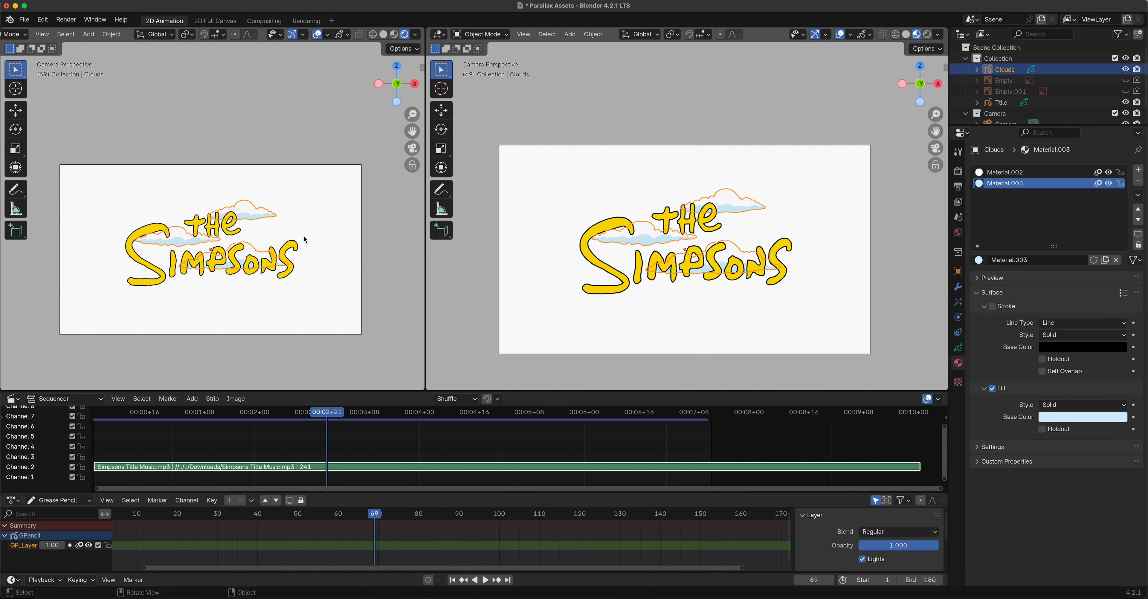
{"action": "scroll", "coordinate": [304, 241], "scroll_direction": "down", "scroll_amount": 2}
{"action": "scroll", "coordinate": [301, 243], "scroll_direction": "up", "scroll_amount": 4}
{"action": "scroll", "coordinate": [300, 244], "scroll_direction": "down", "scroll_amount": 2}
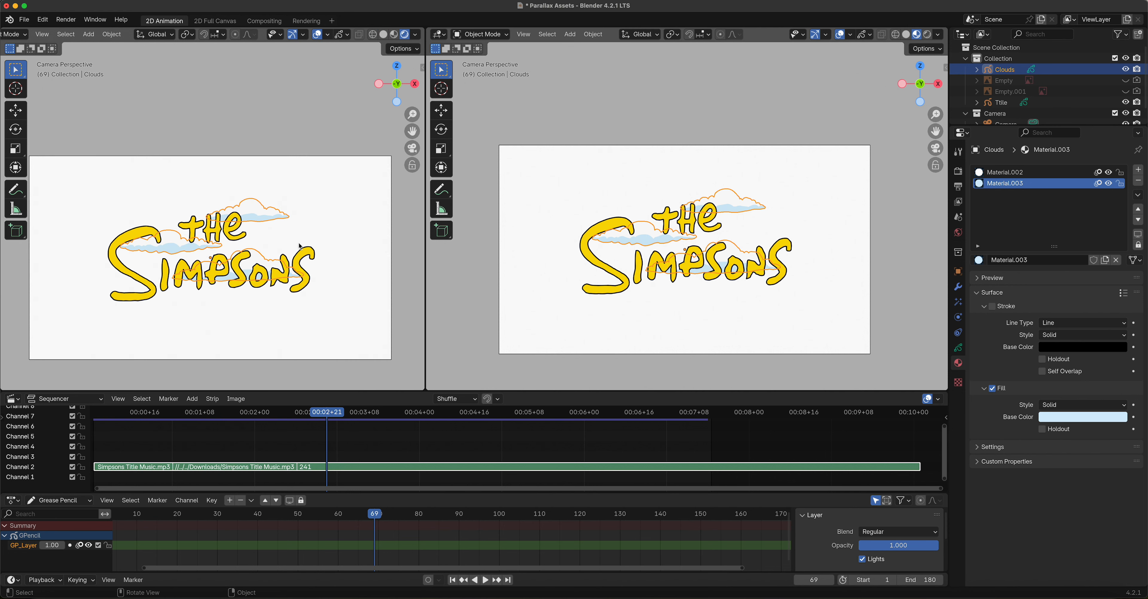
{"action": "middle_click_drag", "start_coordinate": [277, 274], "coordinate": [285, 236], "text": "shift"}
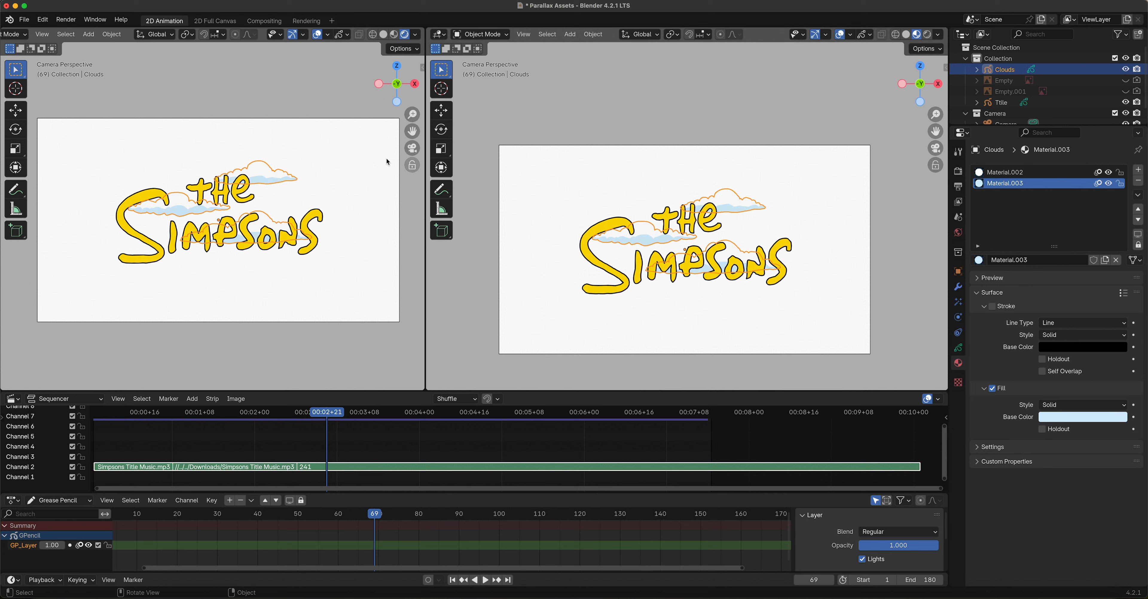
Step: Add a General Shading workspace and return to the 2D Animation workspace
{"action": "left_click", "coordinate": [332, 22]}
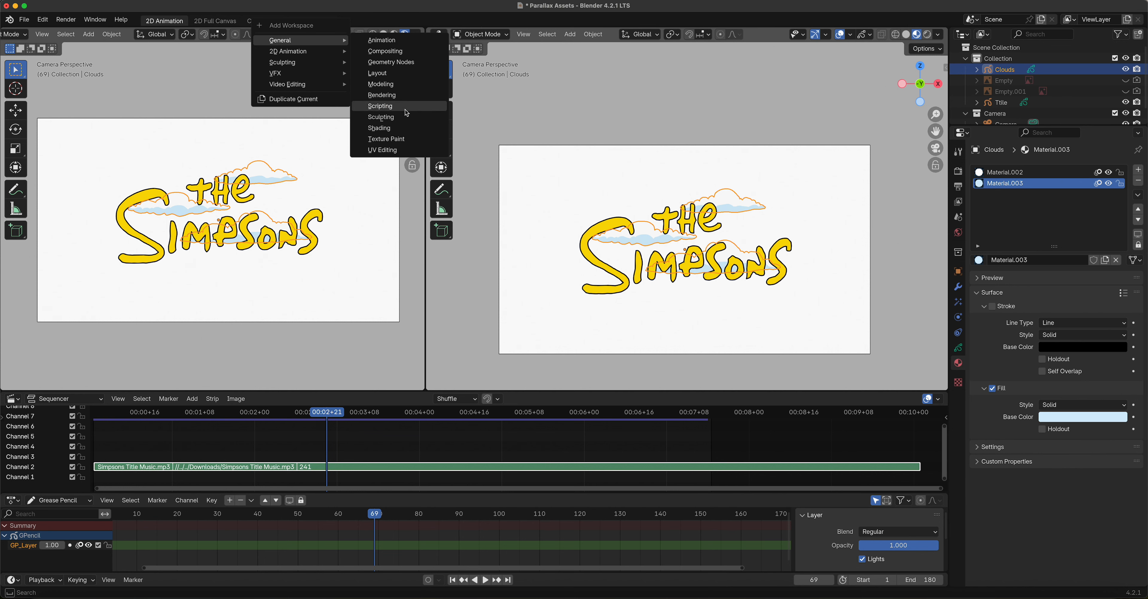
{"action": "left_click", "coordinate": [379, 128]}
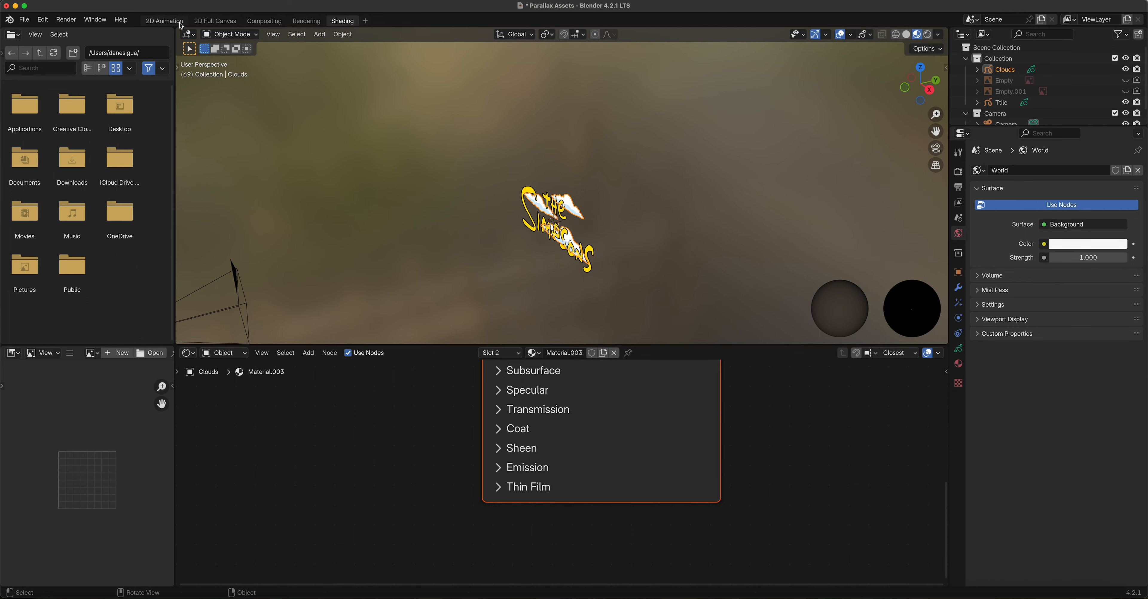
{"action": "left_click", "coordinate": [169, 20]}
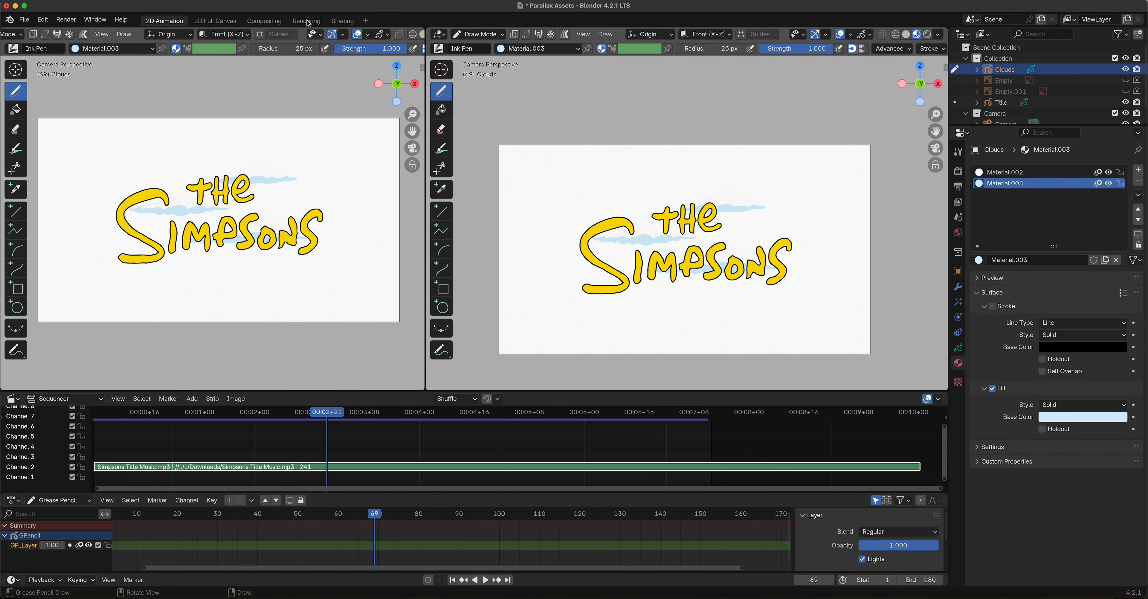
Step: Switch to the Shading workspace and show its viewport through the camera with Rendered shading
{"action": "left_click", "coordinate": [343, 21]}
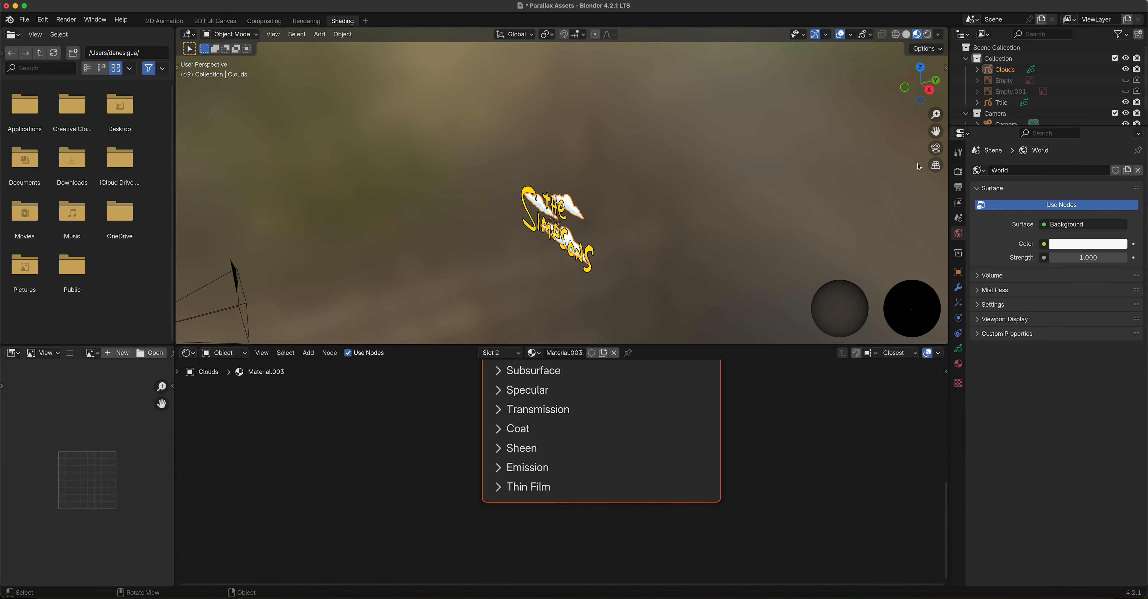
{"action": "left_click", "coordinate": [936, 148]}
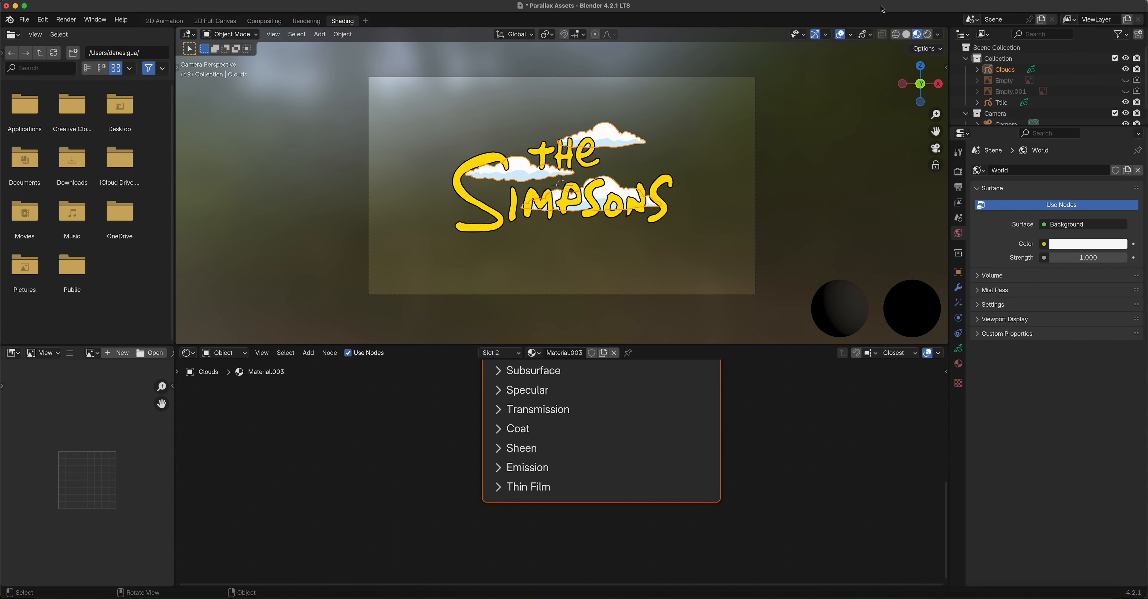
{"action": "left_click", "coordinate": [928, 36]}
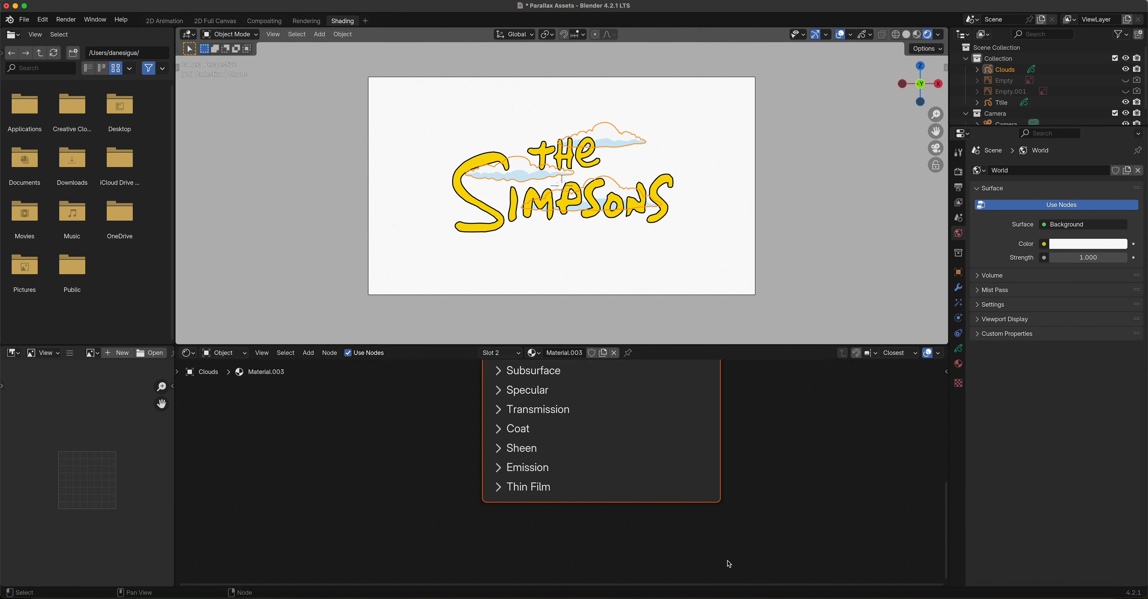
Step: Switch the shader editor from the clouds' object material to the World node tree
{"action": "scroll", "coordinate": [651, 453], "scroll_direction": "down", "scroll_amount": 4}
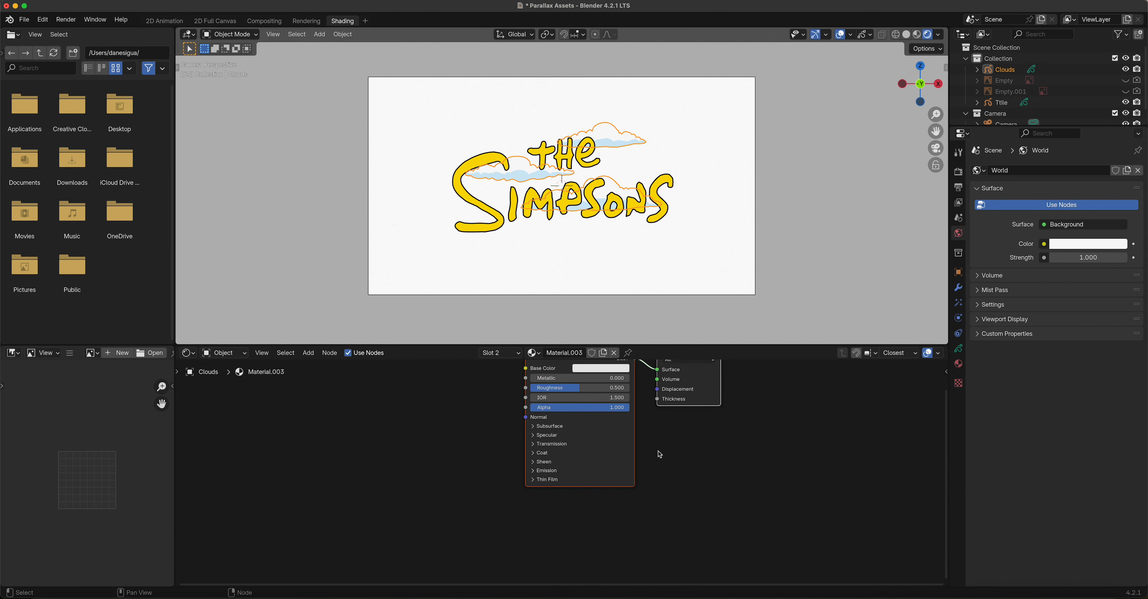
{"action": "middle_click_drag", "start_coordinate": [696, 449], "coordinate": [724, 499]}
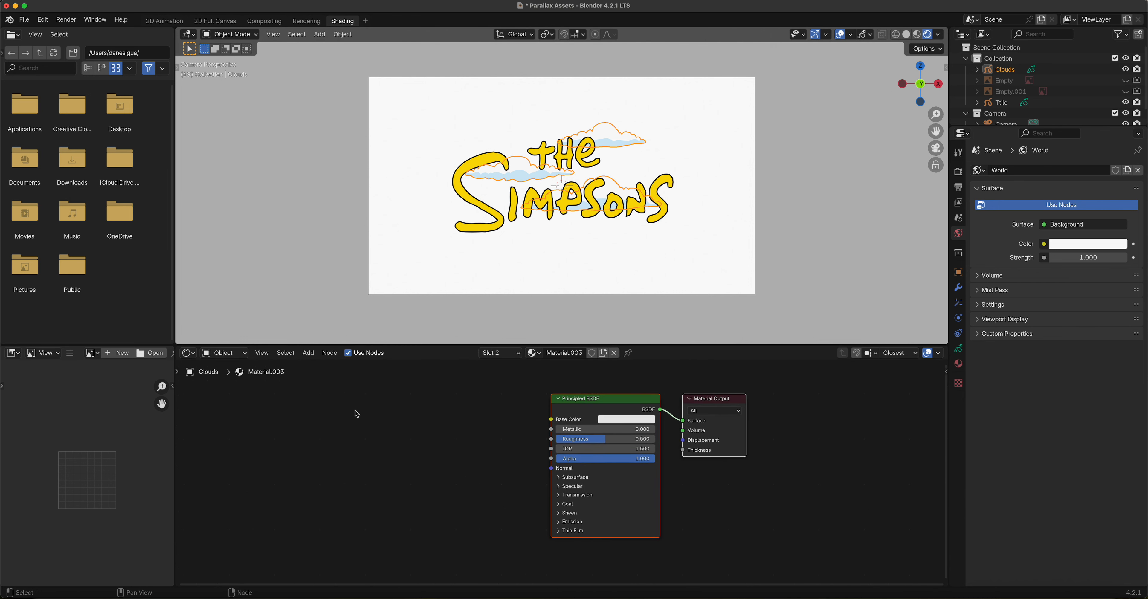
{"action": "left_click", "coordinate": [222, 352]}
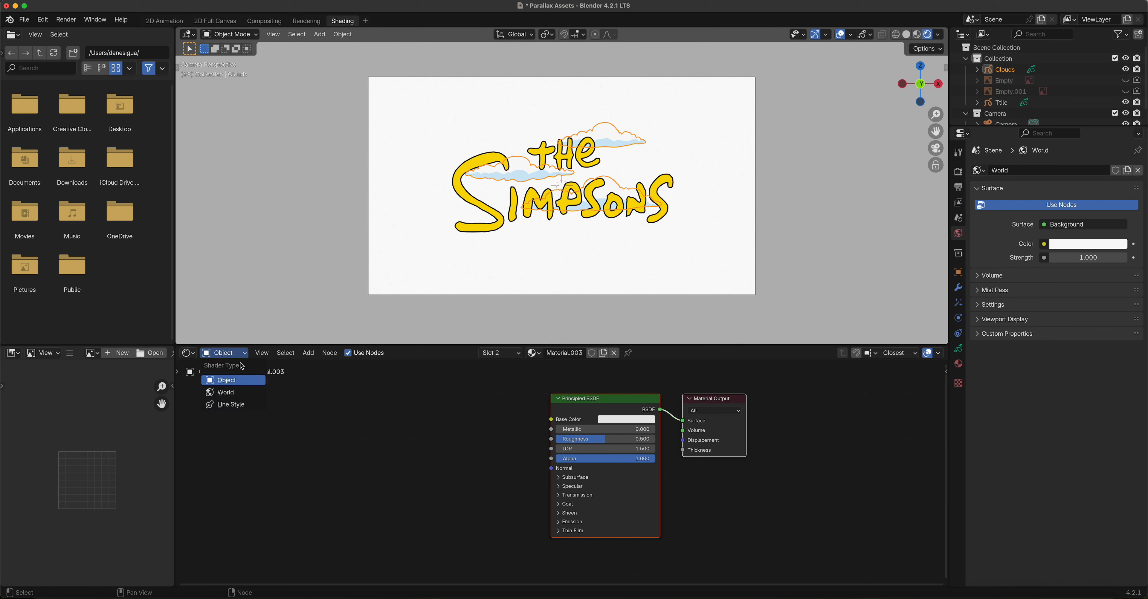
{"action": "left_click", "coordinate": [233, 393]}
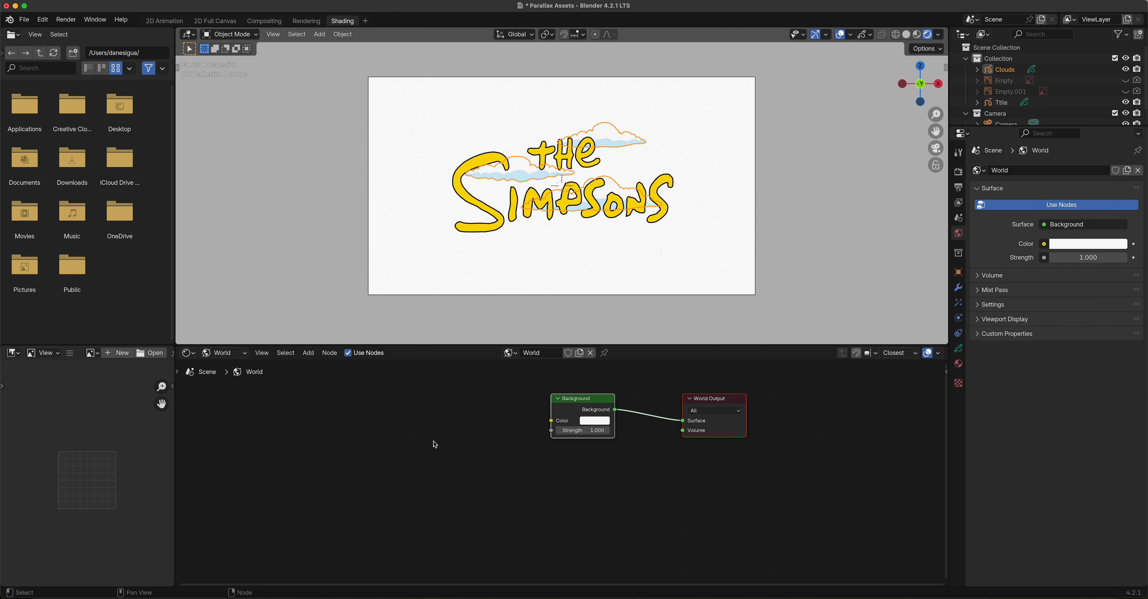
Step: Add a Gradient Texture node to the world shader and place it before the Background node
{"action": "key", "text": "shift"}
{"action": "key", "text": "shift+a"}
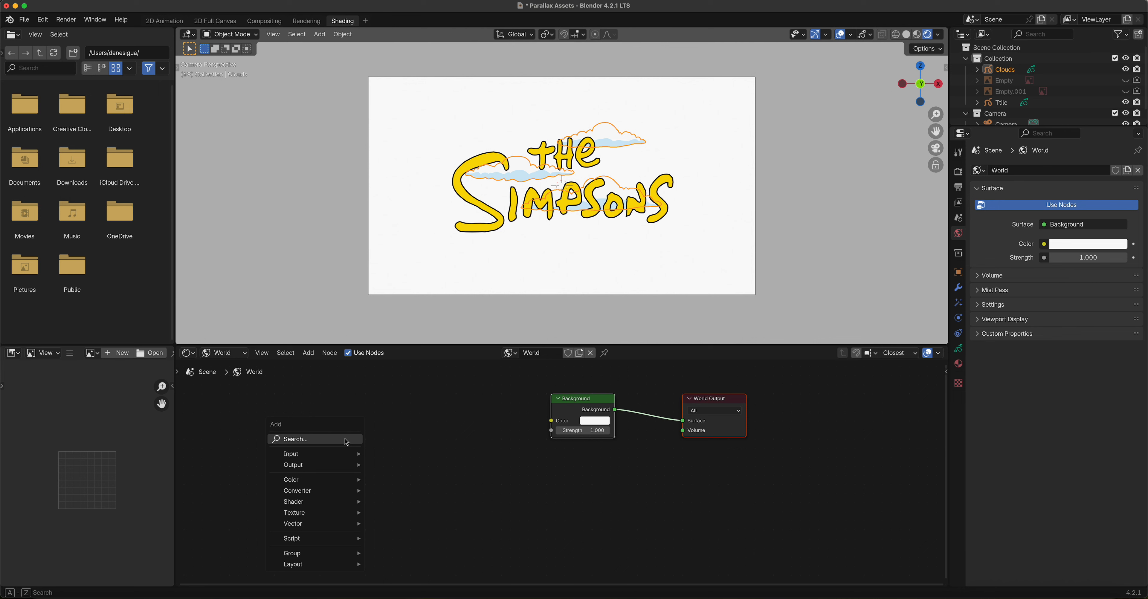
{"action": "left_click", "coordinate": [346, 440]}
{"action": "type", "text": "gr"}
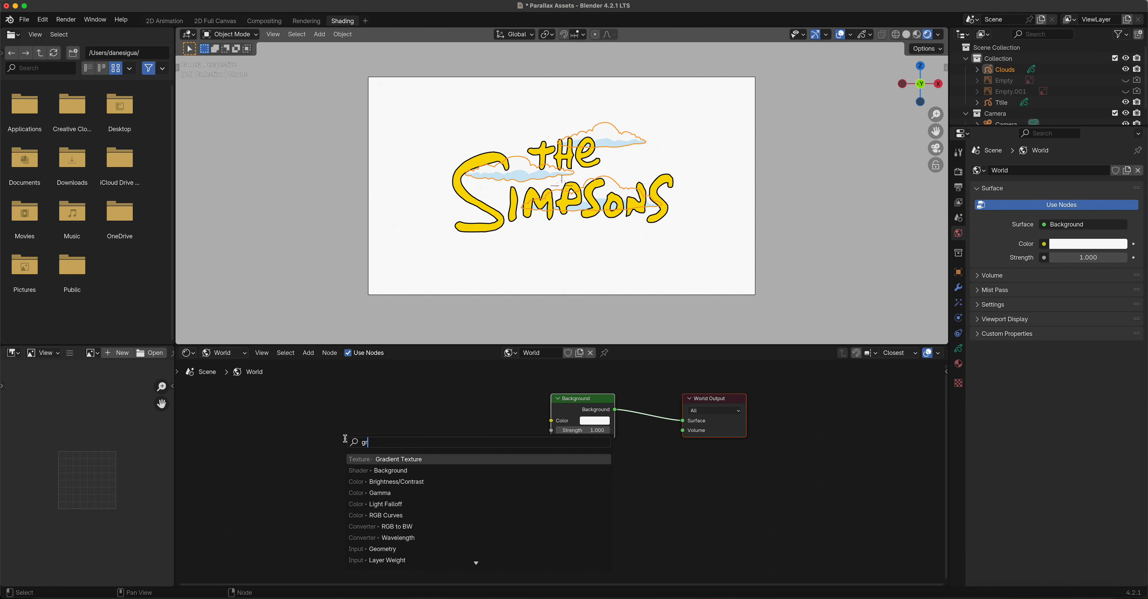
{"action": "left_click", "coordinate": [403, 459]}
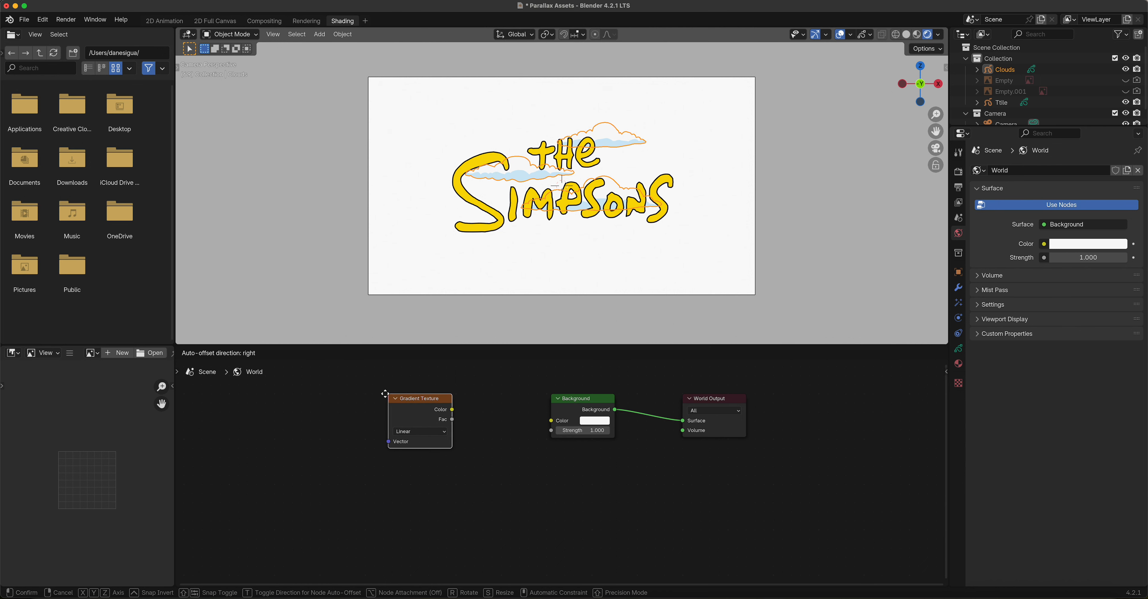
{"action": "left_click", "coordinate": [377, 404]}
Step: Add a Color Ramp node and place it between the Gradient Texture and Background nodes
{"action": "key", "text": "shift+a"}
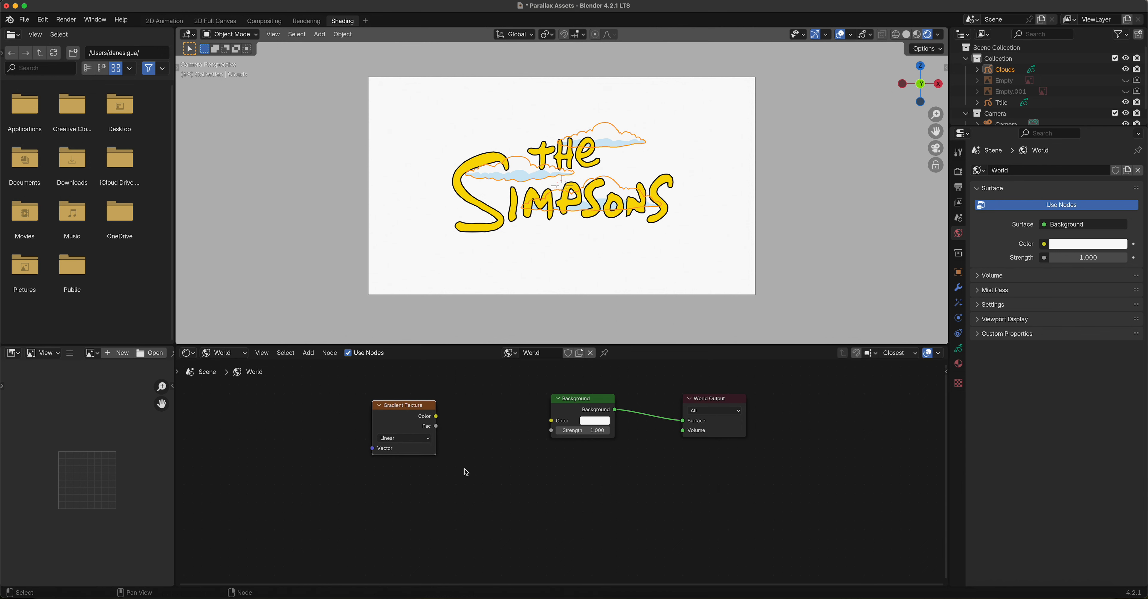
{"action": "mouse_move", "coordinate": [490, 484]}
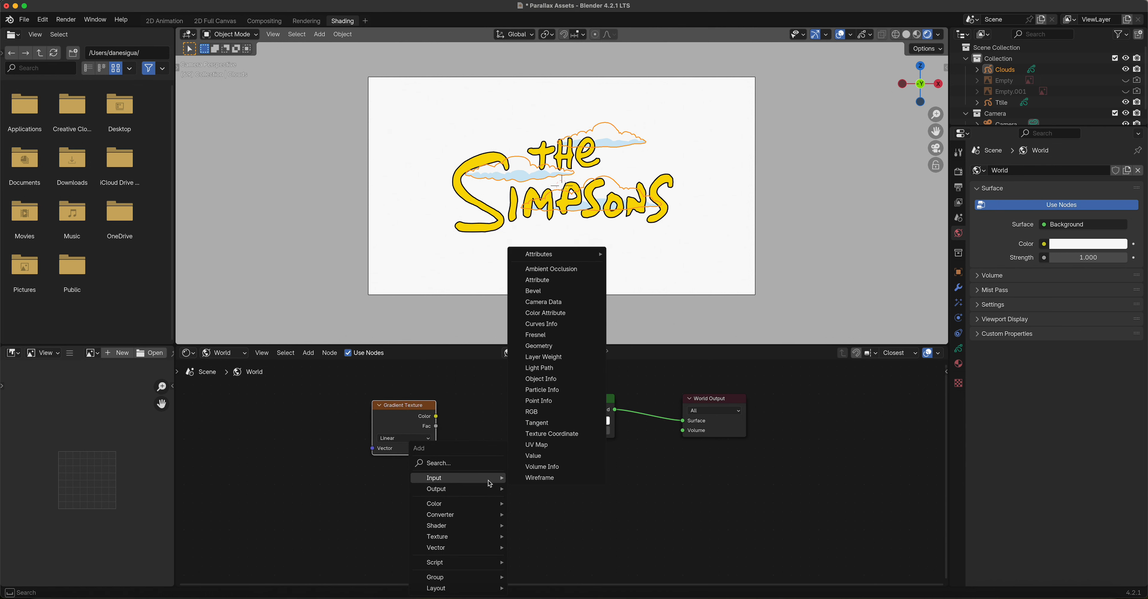
{"action": "left_click", "coordinate": [491, 463]}
{"action": "type", "text": "colo"}
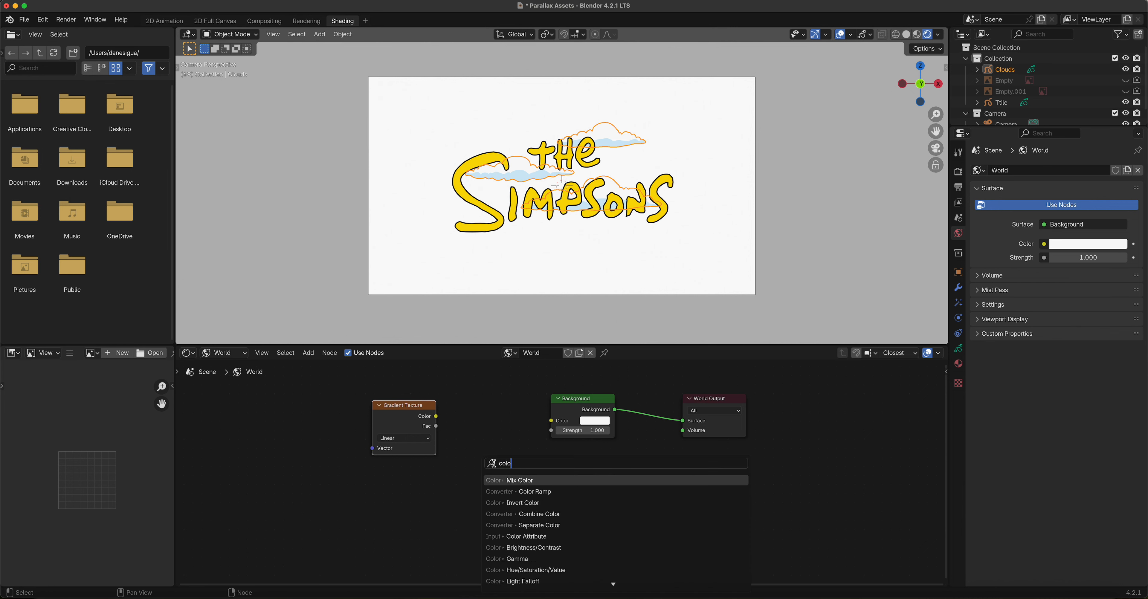
{"action": "left_click", "coordinate": [543, 491]}
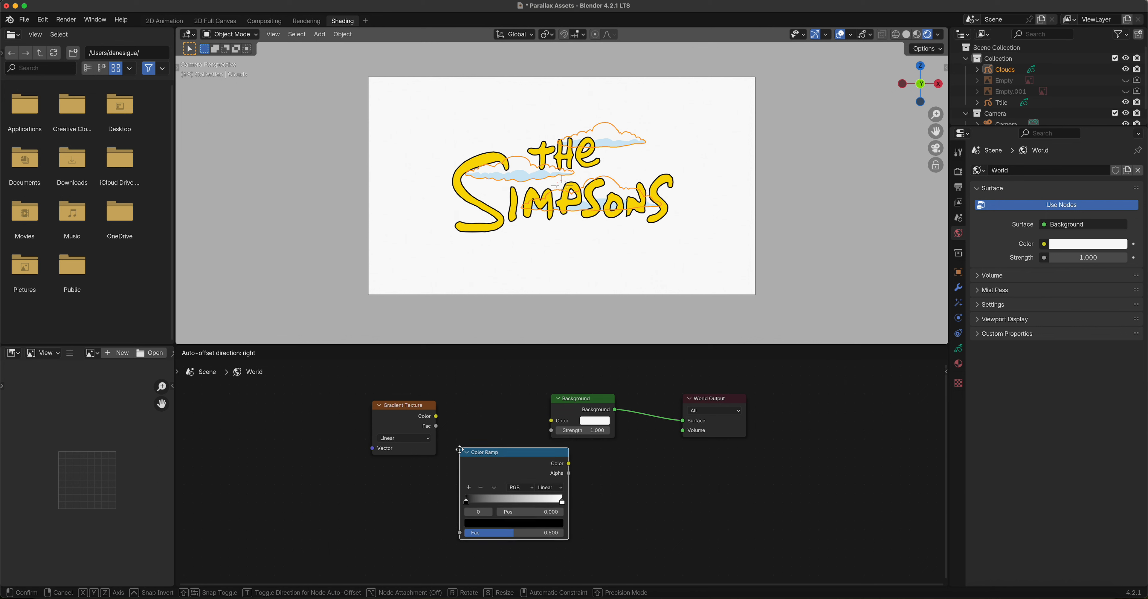
{"action": "left_click", "coordinate": [457, 451]}
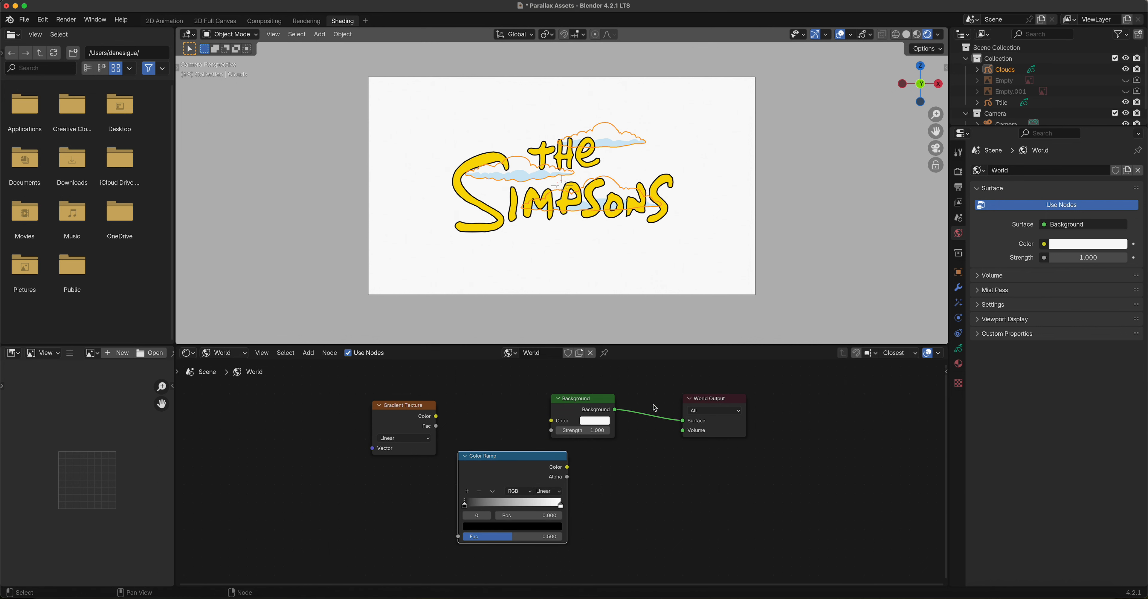
Step: Arrange the world nodes in a row: Gradient Texture, Color Ramp, Background, World Output
{"action": "left_click_drag", "start_coordinate": [605, 401], "coordinate": [650, 399]}
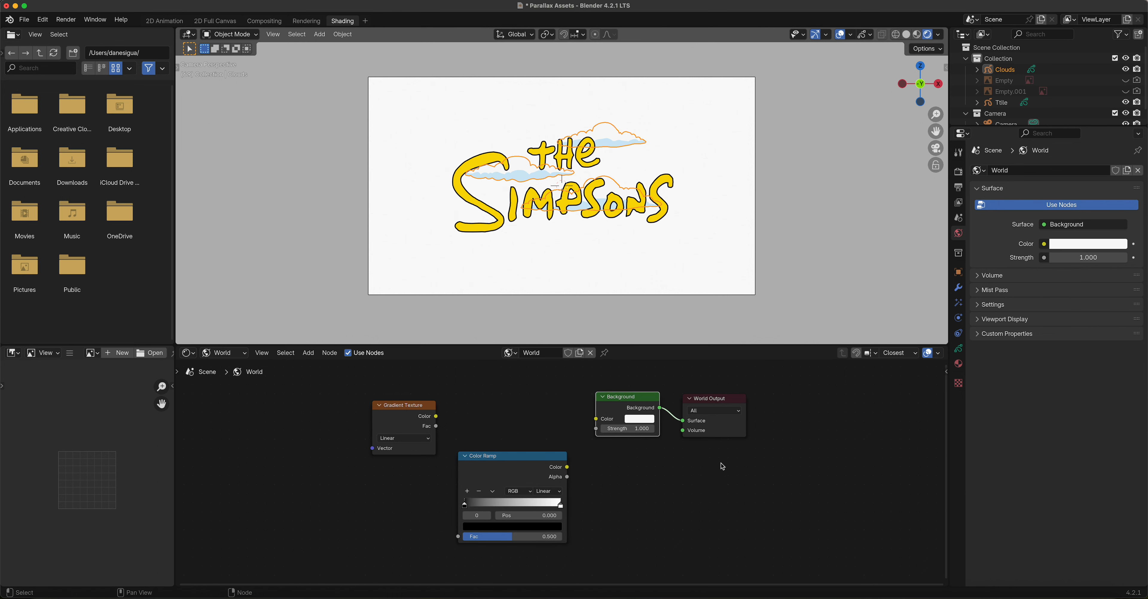
{"action": "left_click_drag", "start_coordinate": [722, 466], "coordinate": [761, 410]}
{"action": "left_click_drag", "start_coordinate": [548, 454], "coordinate": [672, 403]}
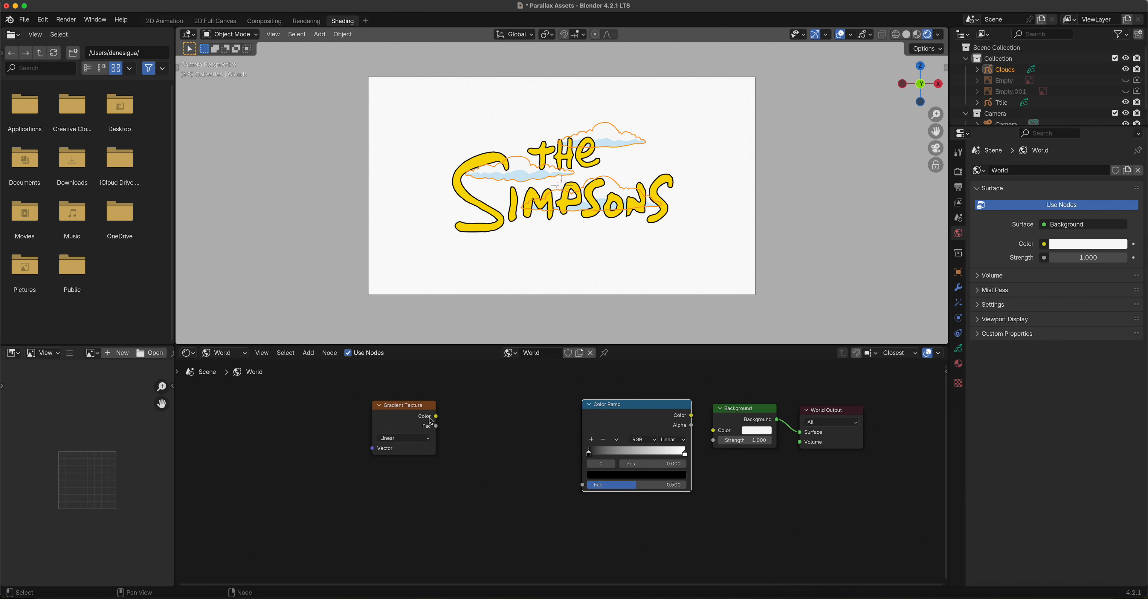
{"action": "left_click_drag", "start_coordinate": [420, 411], "coordinate": [543, 405]}
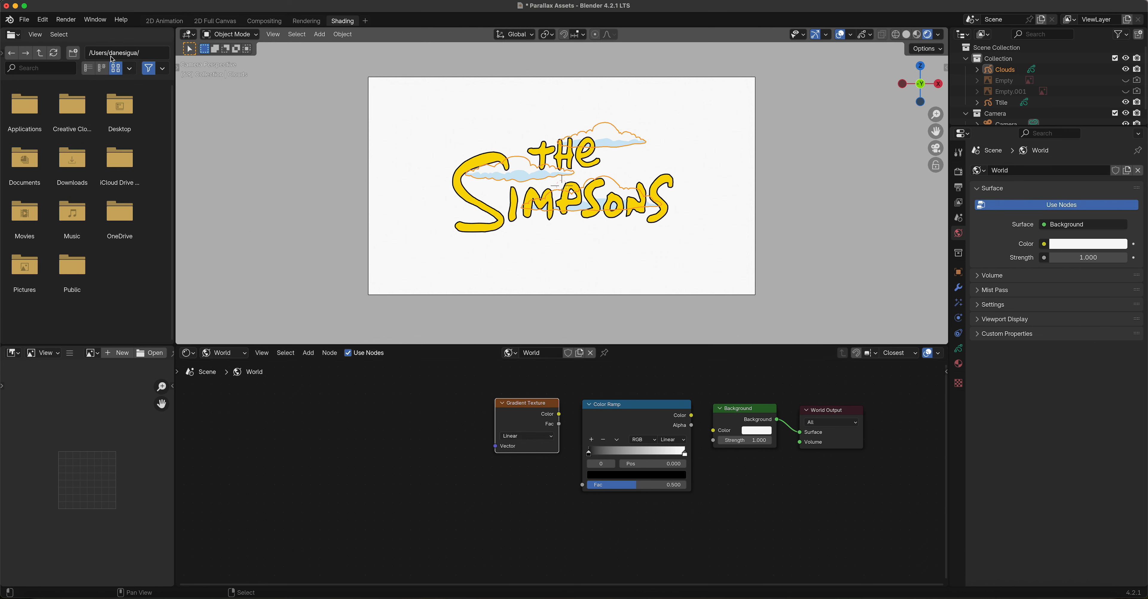
Step: Check in the add-on preferences whether Node Wrangler is enabled, and close the preferences
{"action": "left_click", "coordinate": [43, 20]}
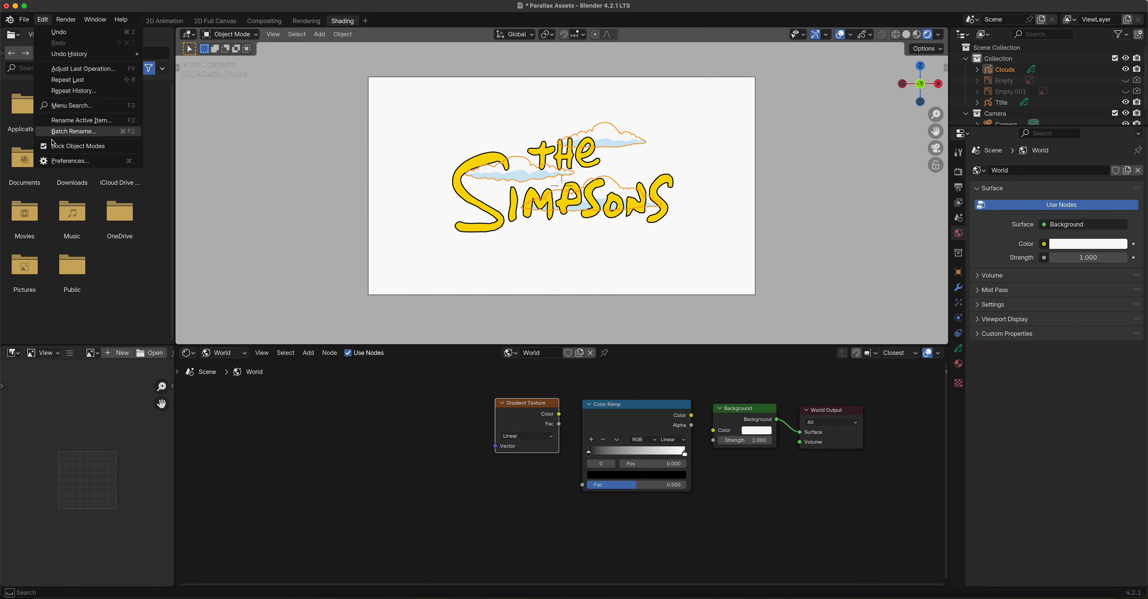
{"action": "left_click", "coordinate": [67, 160]}
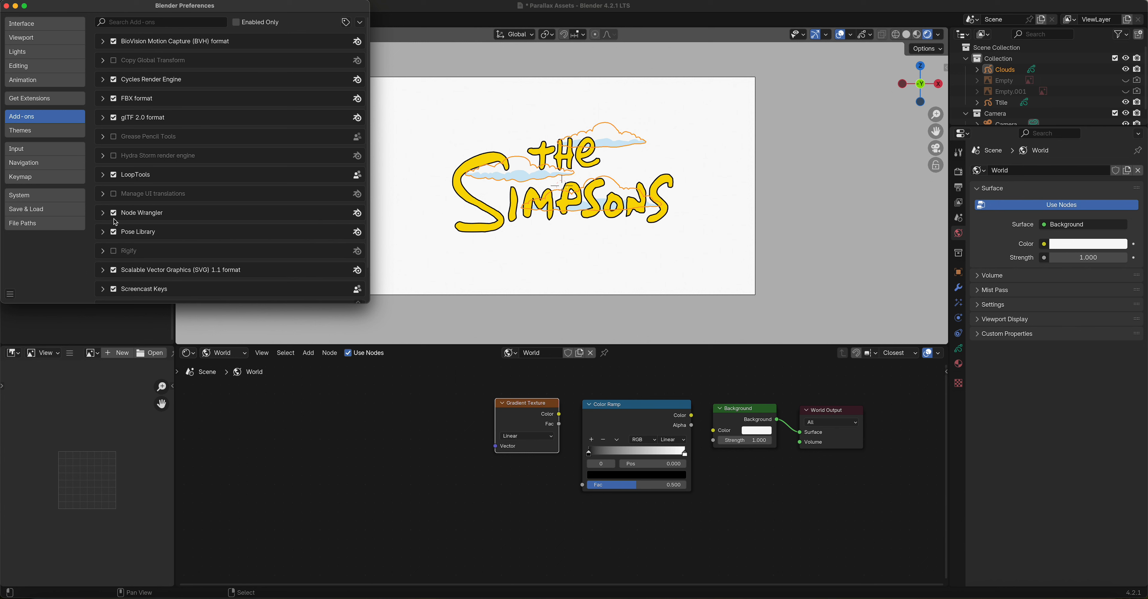
{"action": "left_click", "coordinate": [58, 133]}
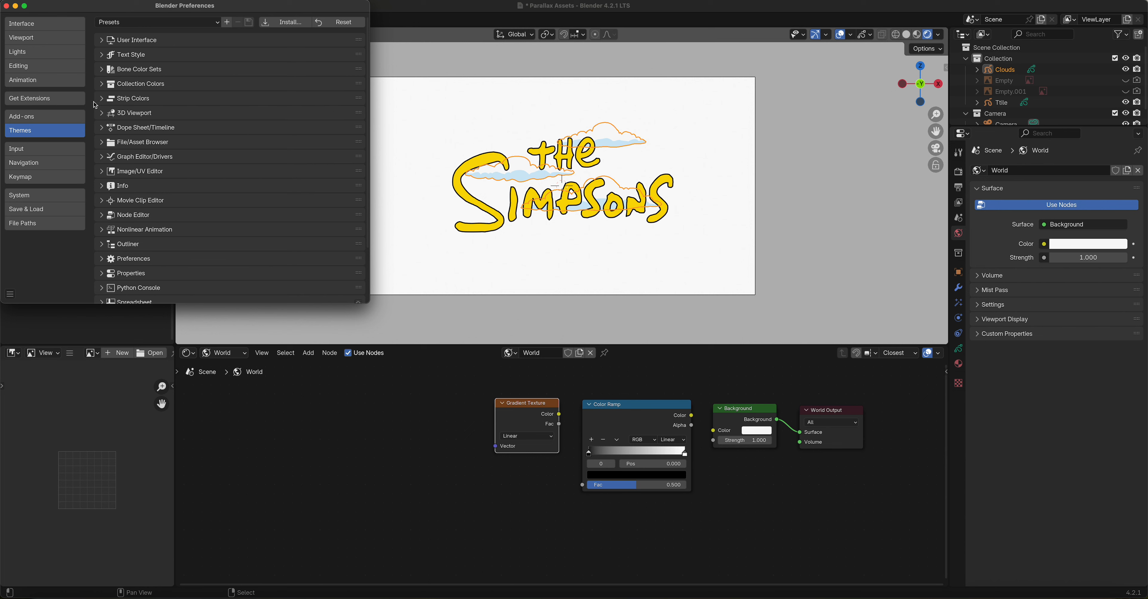
{"action": "left_click", "coordinate": [57, 119]}
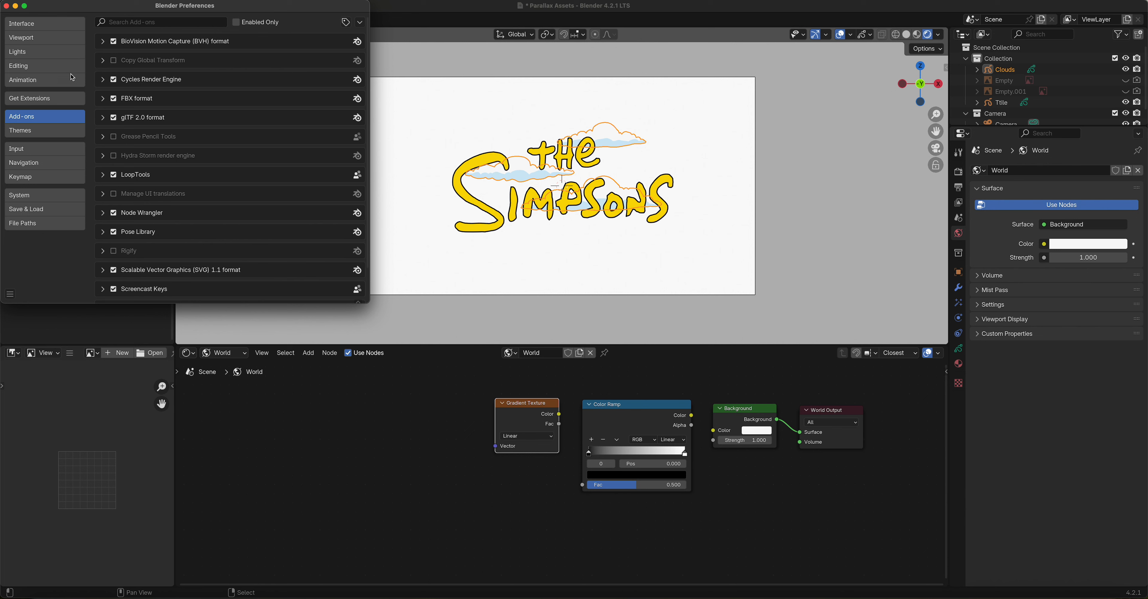
{"action": "left_click", "coordinate": [6, 6]}
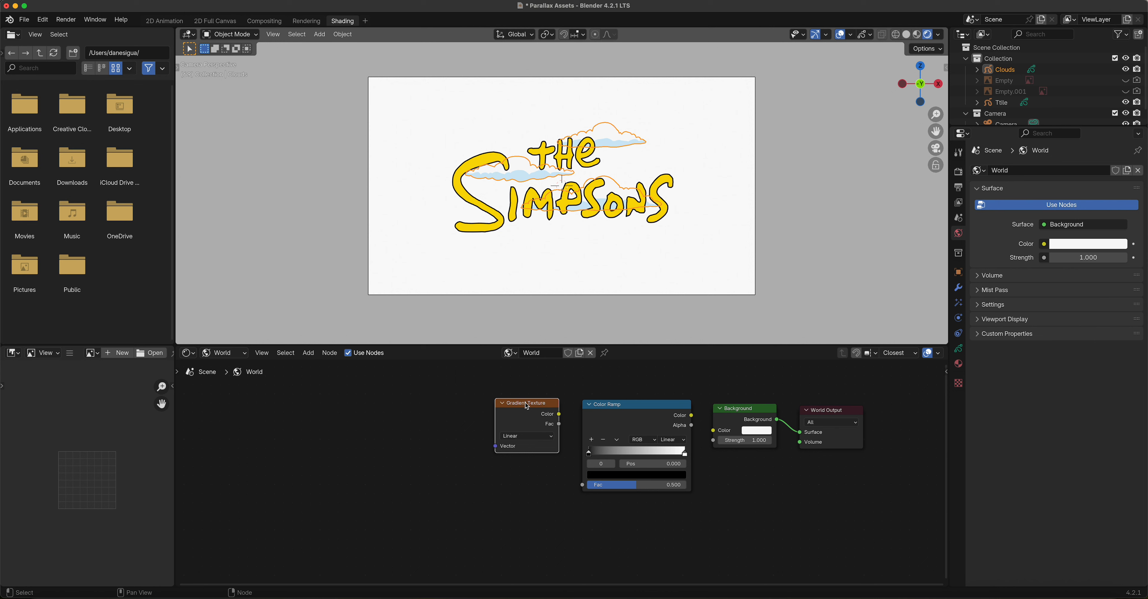
Step: Add Mapping and Texture Coordinate nodes to the Gradient Texture, and link its Color through the Color Ramp to the Background color
{"action": "key", "text": "ctrl+t"}
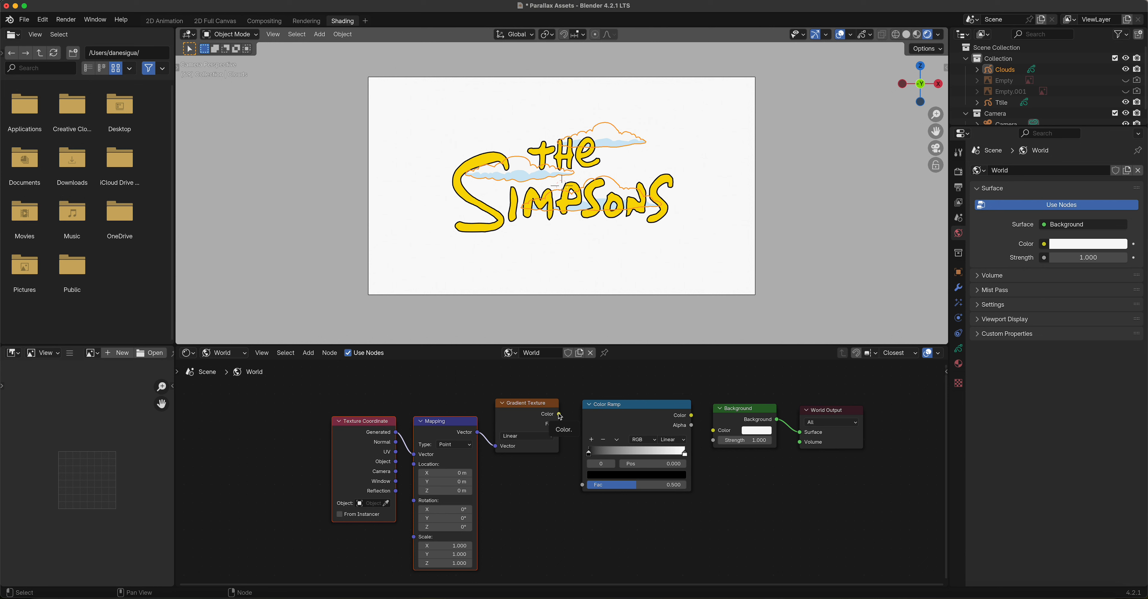
{"action": "left_click_drag", "start_coordinate": [560, 416], "coordinate": [581, 490]}
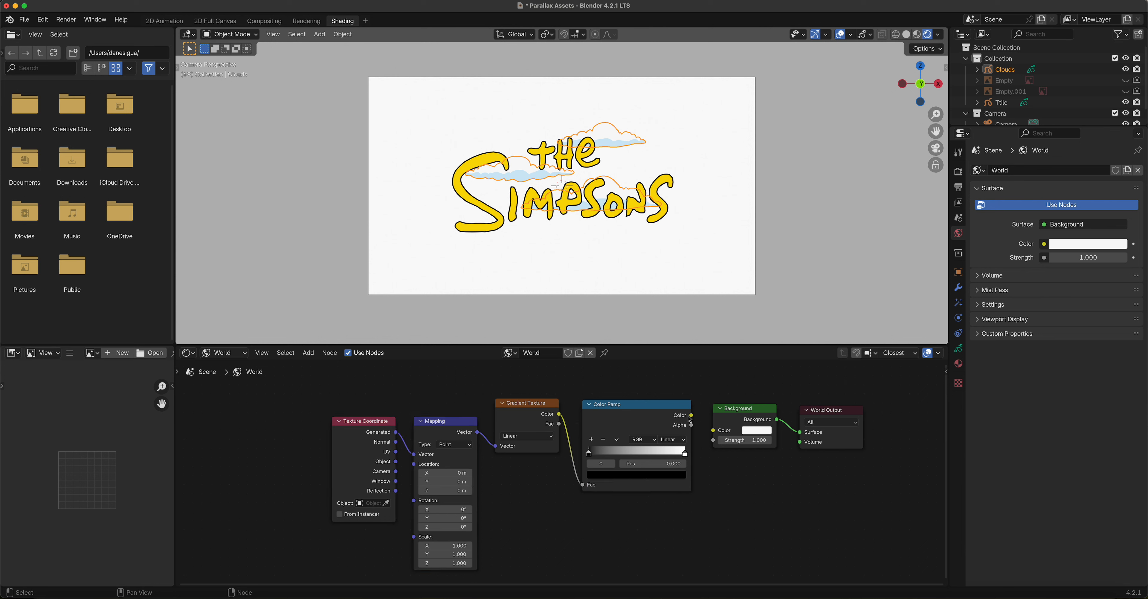
{"action": "left_click_drag", "start_coordinate": [691, 415], "coordinate": [713, 430]}
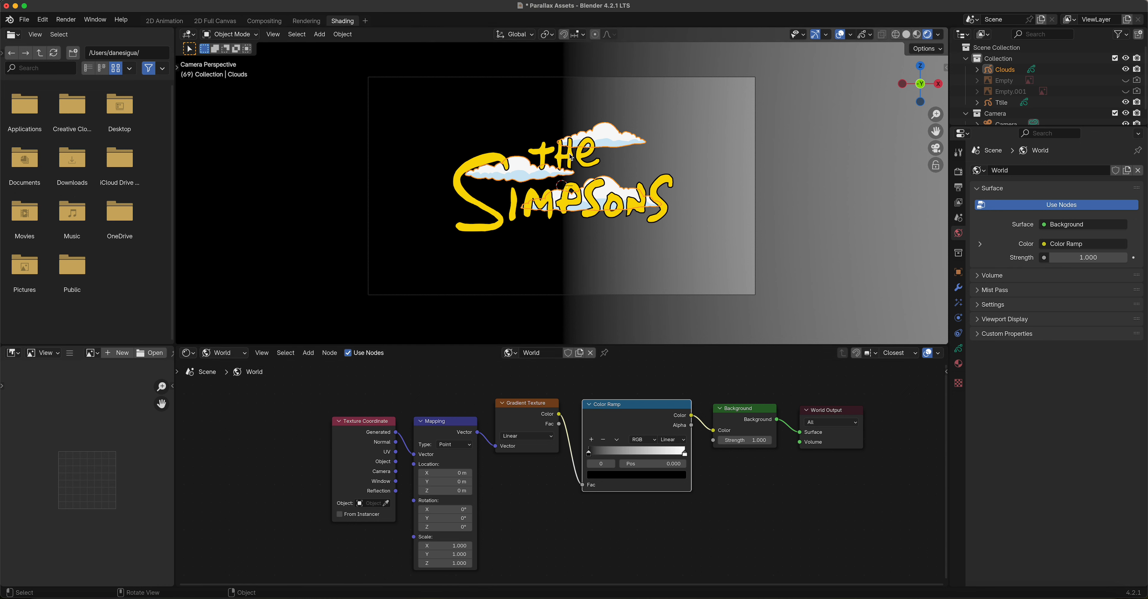
Step: Set the Mapping node's Y rotation to 90° so the world gradient runs vertically
{"action": "left_click", "coordinate": [452, 519]}
{"action": "type", "text": "90"}
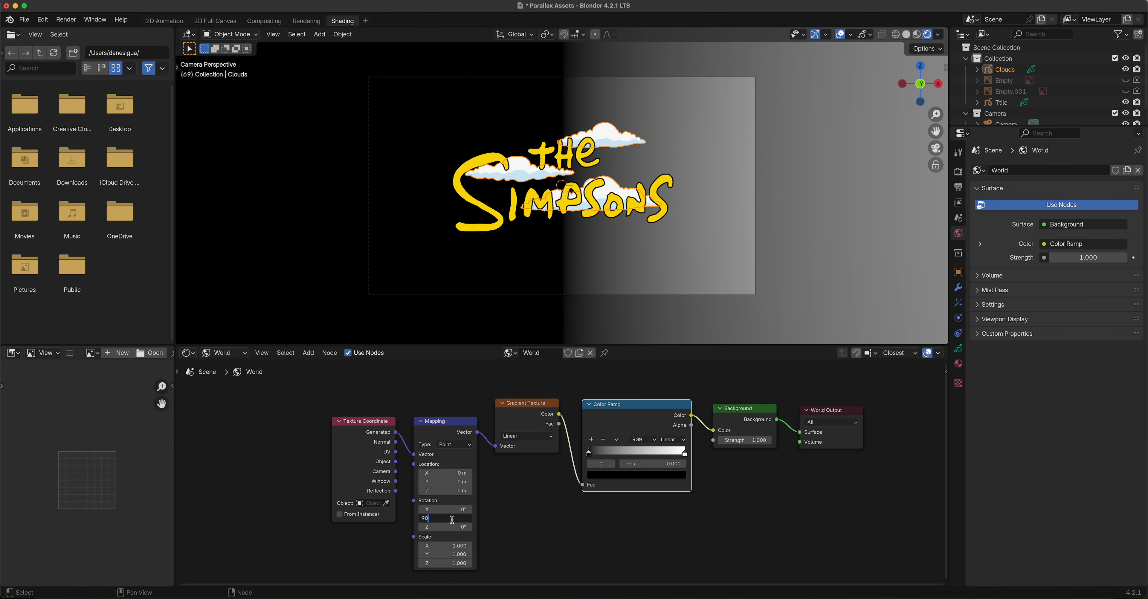
{"action": "key", "text": "Return"}
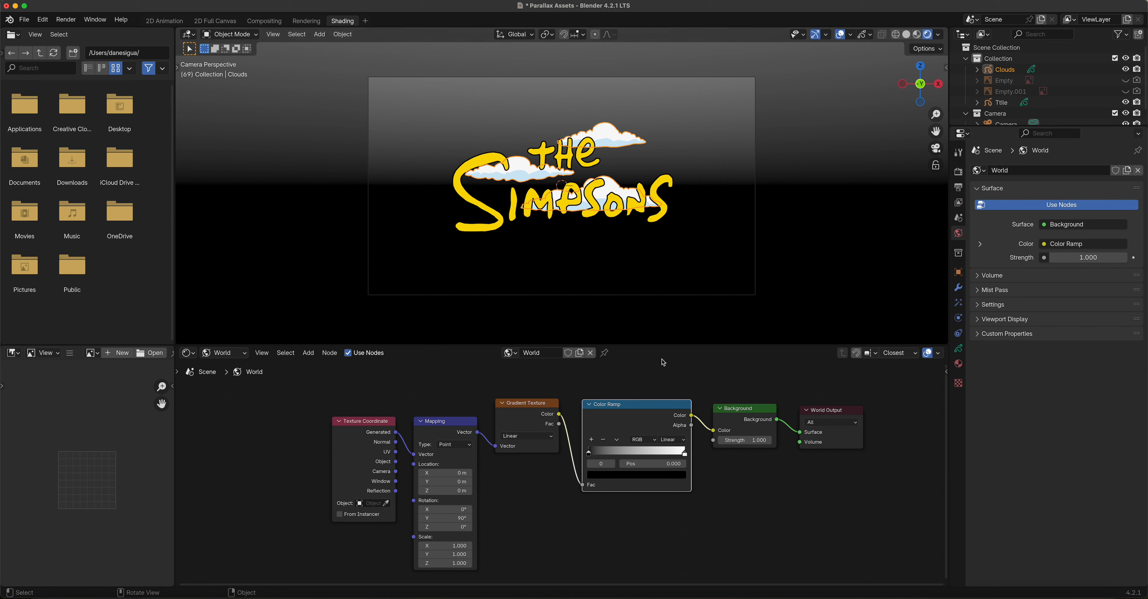
Step: Change the Color Ramp's white stop at position 1.000 to a saturated sky blue
{"action": "left_click", "coordinate": [685, 455]}
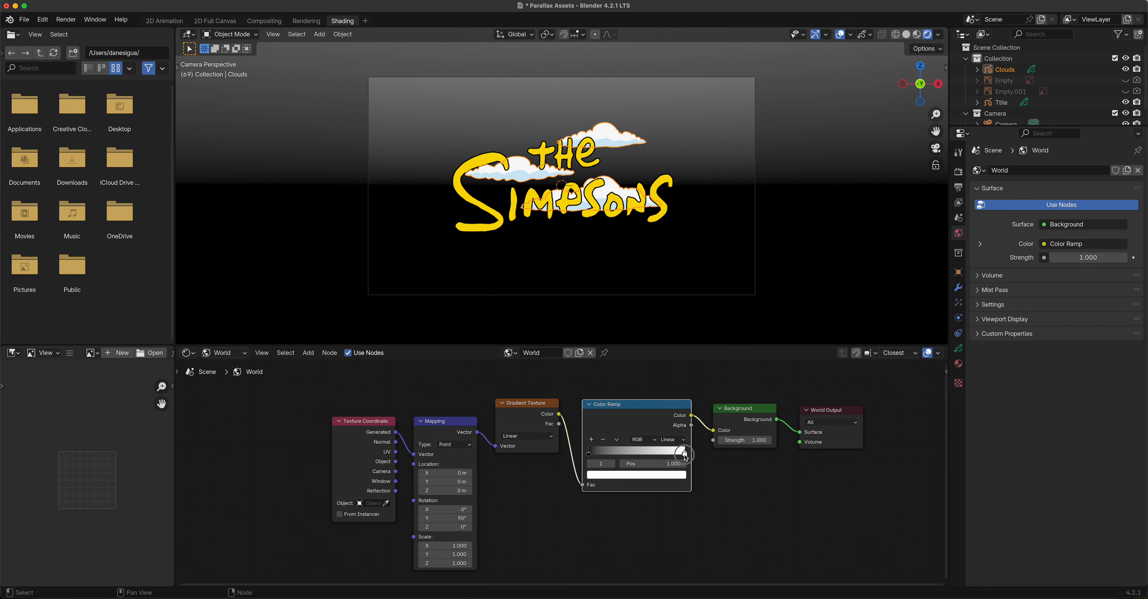
{"action": "left_click", "coordinate": [659, 475]}
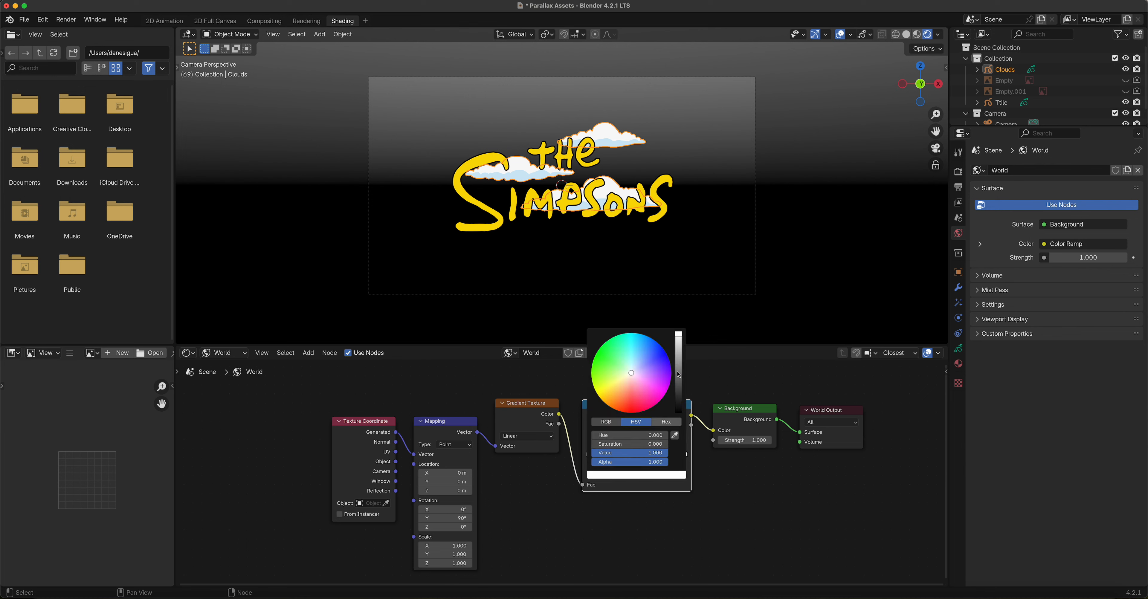
{"action": "left_click", "coordinate": [646, 347]}
{"action": "left_click", "coordinate": [639, 346]}
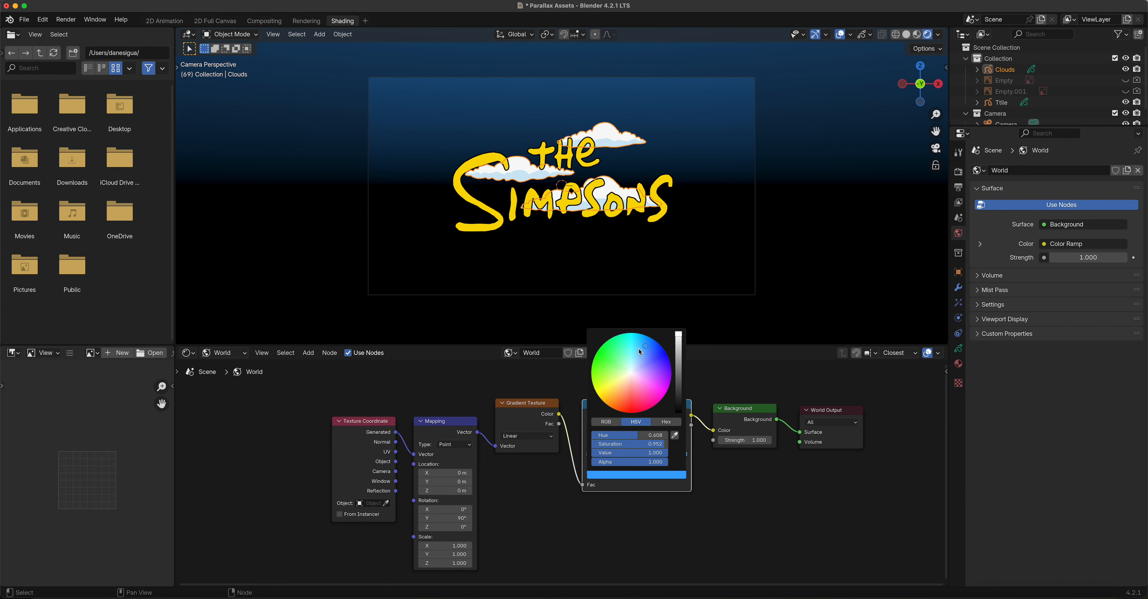
{"action": "left_click_drag", "start_coordinate": [639, 346], "coordinate": [645, 336]}
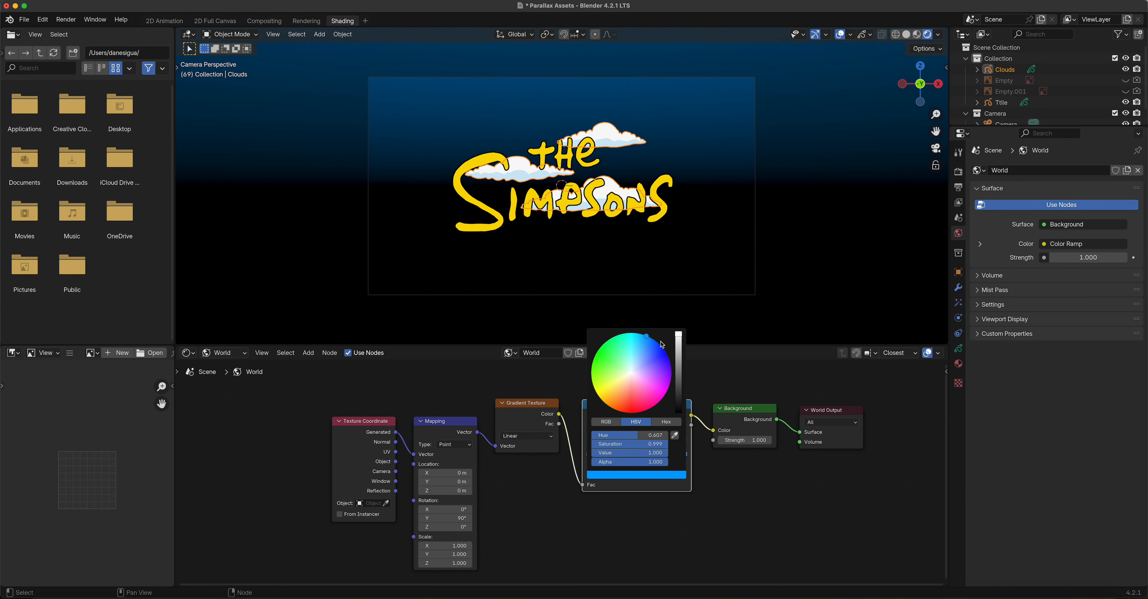
{"action": "mouse_move", "coordinate": [648, 339]}
{"action": "left_mouse_down"}
{"action": "mouse_move", "coordinate": [640, 357]}
{"action": "mouse_move", "coordinate": [647, 342]}
{"action": "left_mouse_up"}
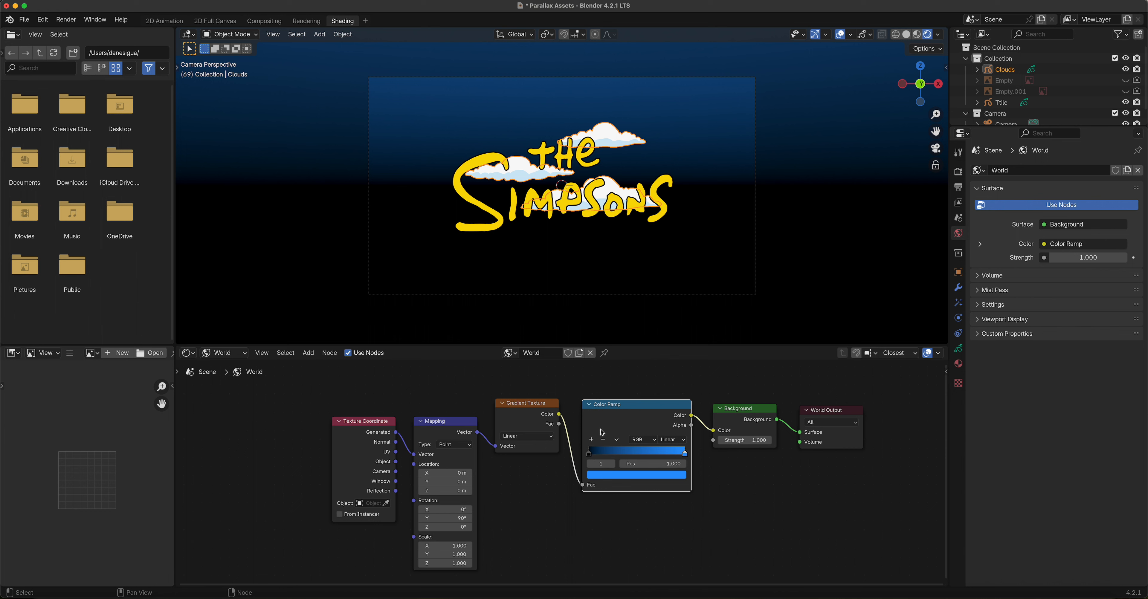
Step: Change the Color Ramp's black stop at position 0.000 to white
{"action": "left_click", "coordinate": [590, 454]}
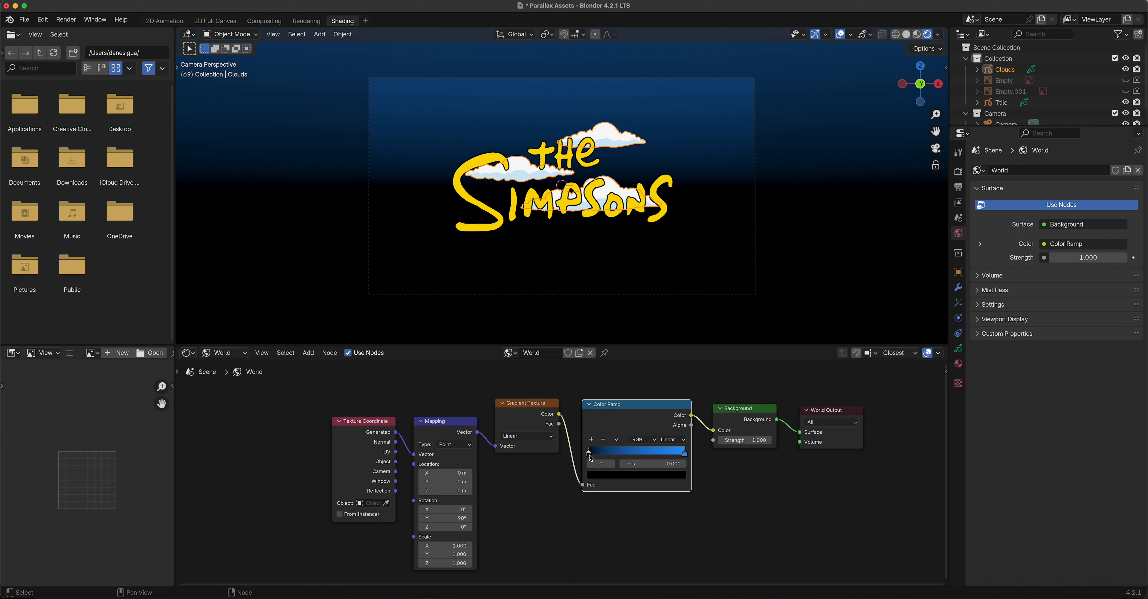
{"action": "left_click", "coordinate": [622, 475]}
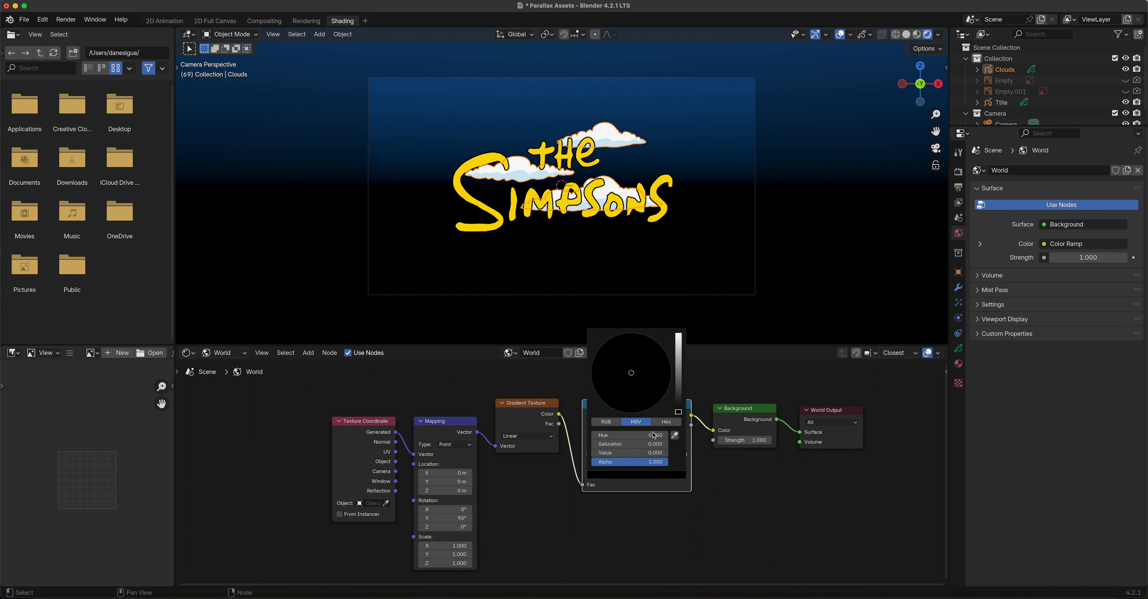
{"action": "left_click_drag", "start_coordinate": [677, 412], "coordinate": [679, 334]}
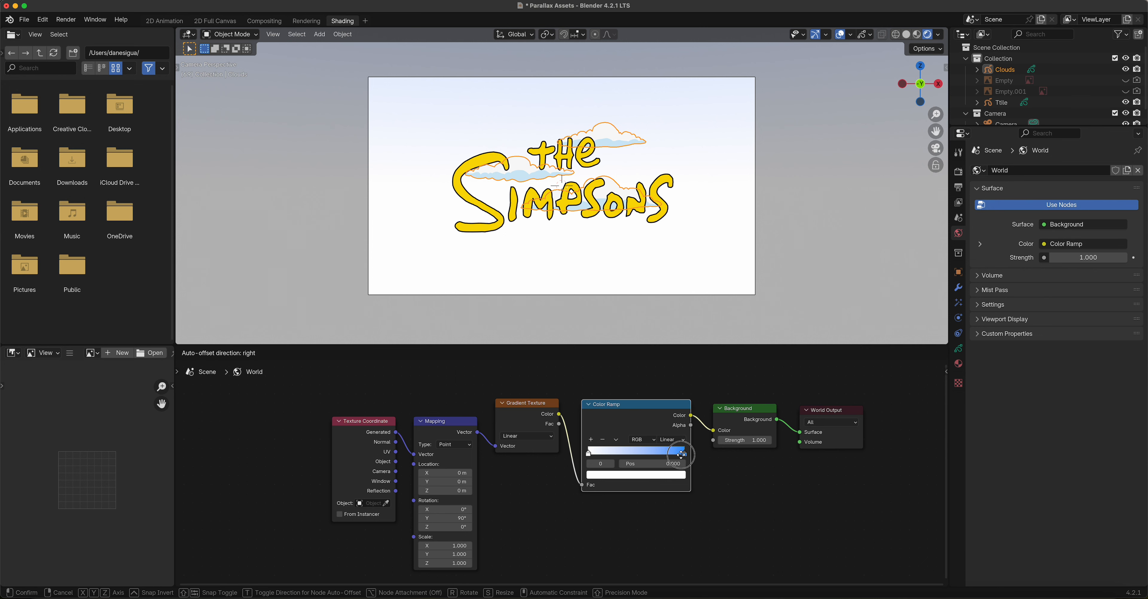
Step: Lower the sky gradient with a Mapping X location of about 0.25 m, and move the Color Ramp's blue stop to about 0.25
{"action": "left_click", "coordinate": [684, 455]}
{"action": "left_click_drag", "start_coordinate": [684, 456], "coordinate": [602, 469]}
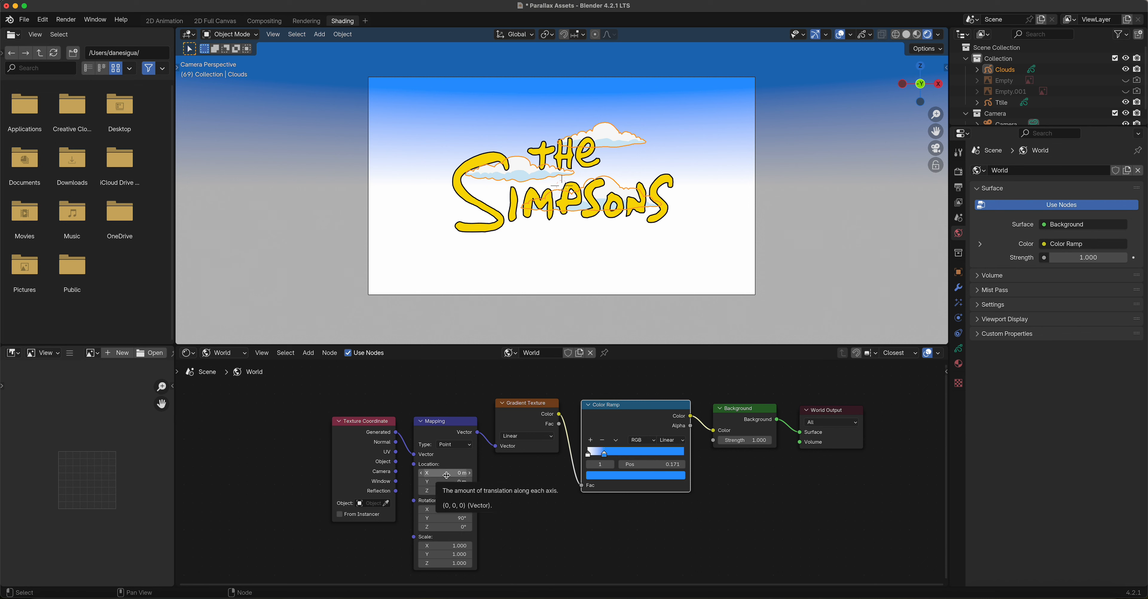
{"action": "left_click_drag", "start_coordinate": [443, 474], "coordinate": [452, 474], "text": "shift"}
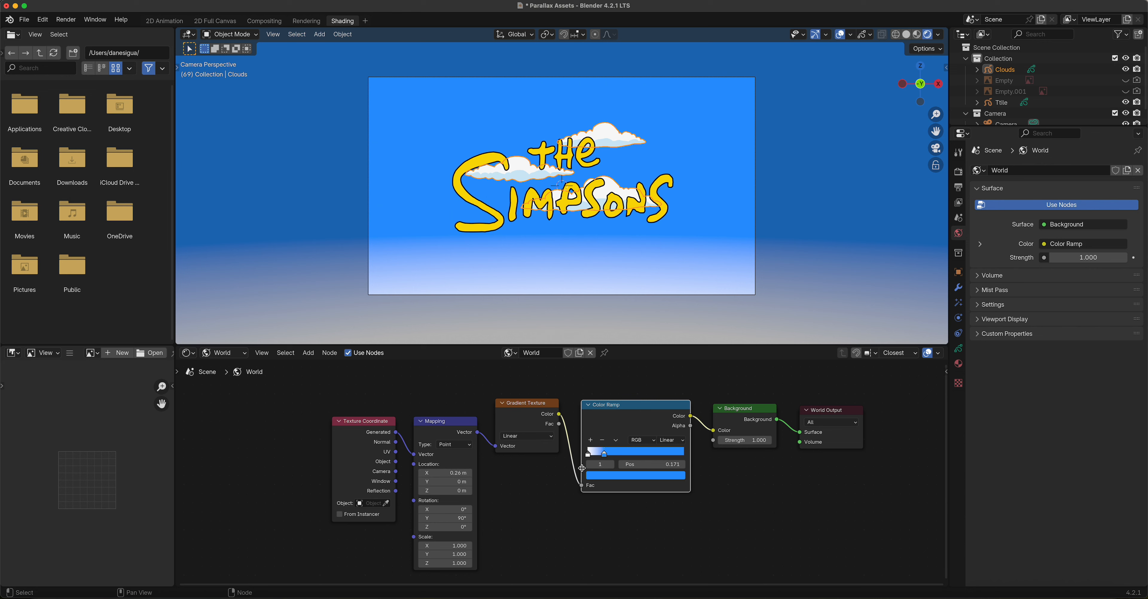
{"action": "left_click_drag", "start_coordinate": [606, 457], "coordinate": [620, 461]}
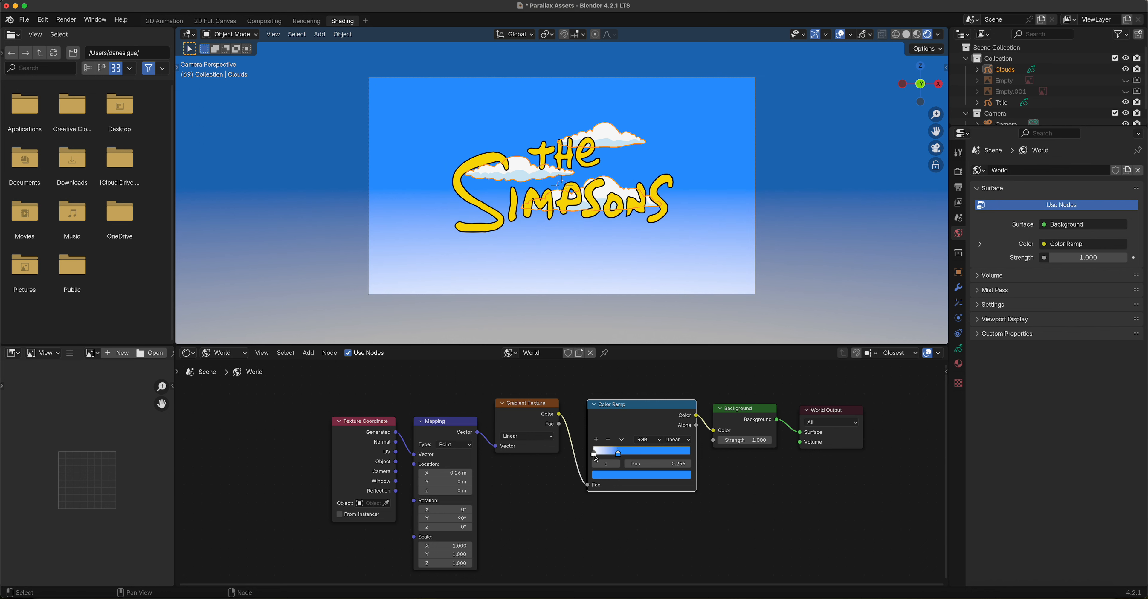
{"action": "left_click_drag", "start_coordinate": [593, 455], "coordinate": [581, 448]}
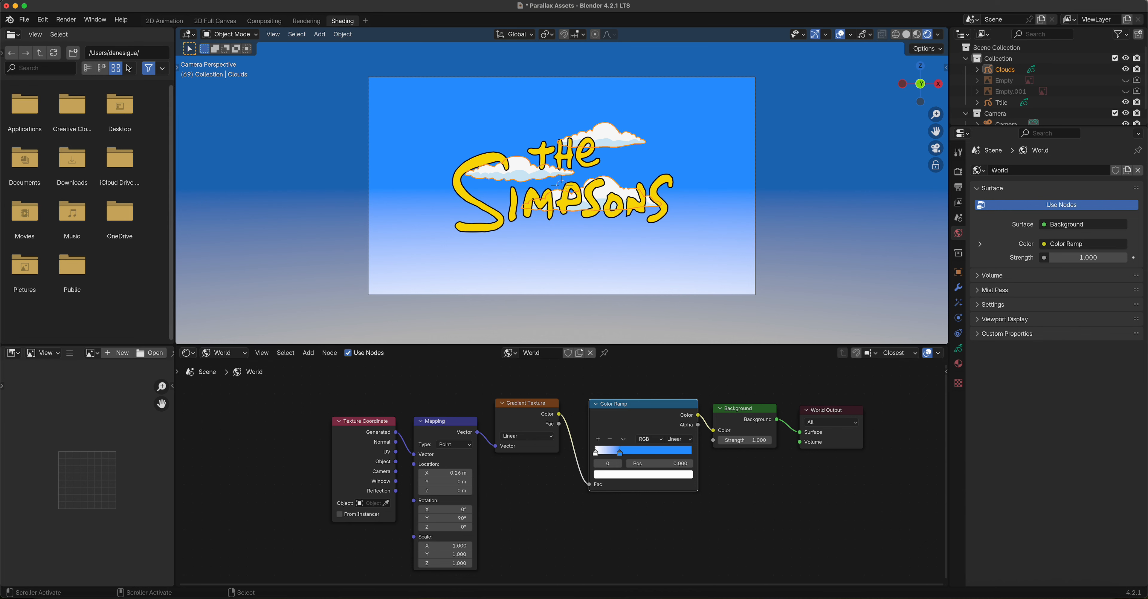
Step: Return to the 2D Animation workspace and save the file
{"action": "left_click", "coordinate": [164, 21]}
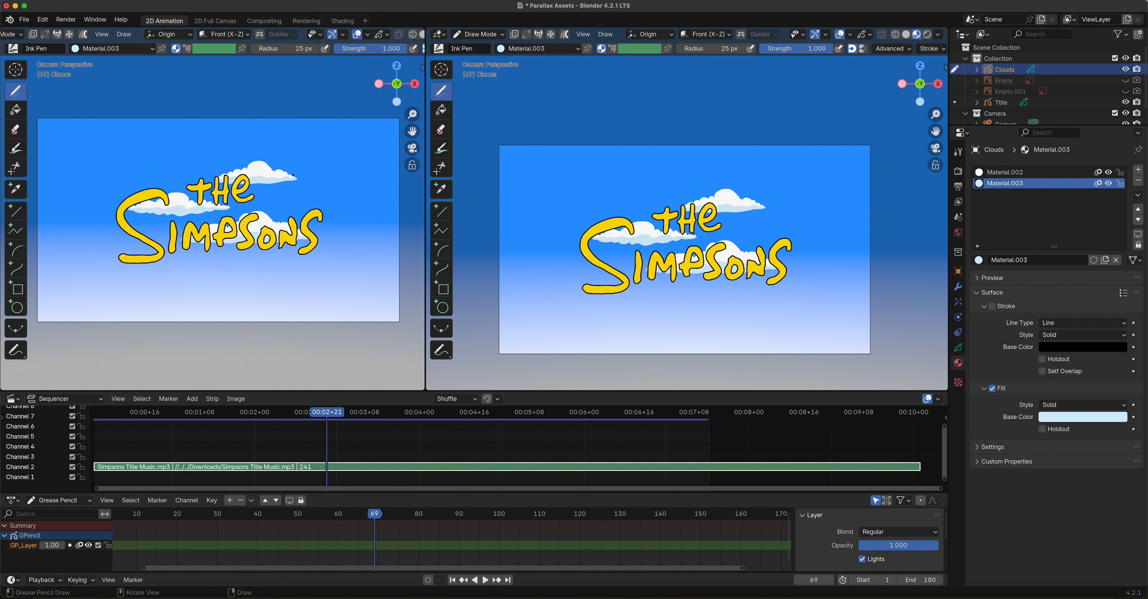
{"action": "key", "text": "super+s"}
Step: Take the larger viewport out of camera view to show the camera and title from outside, and switch from Draw Mode to Object Mode
{"action": "mouse_move", "coordinate": [759, 231]}
{"action": "middle_mouse_down"}
{"action": "mouse_move", "coordinate": [738, 262]}
{"action": "mouse_move", "coordinate": [675, 273]}
{"action": "middle_mouse_up"}
{"action": "scroll", "coordinate": [737, 247], "scroll_direction": "down", "scroll_amount": 5}
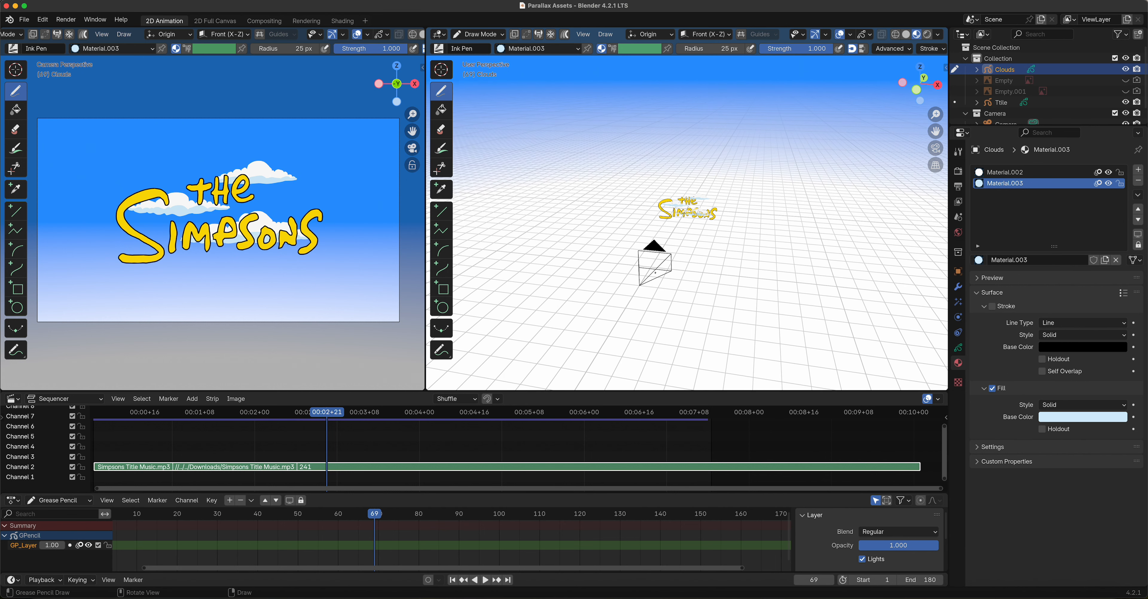
{"action": "left_click", "coordinate": [479, 34]}
{"action": "left_click", "coordinate": [481, 54]}
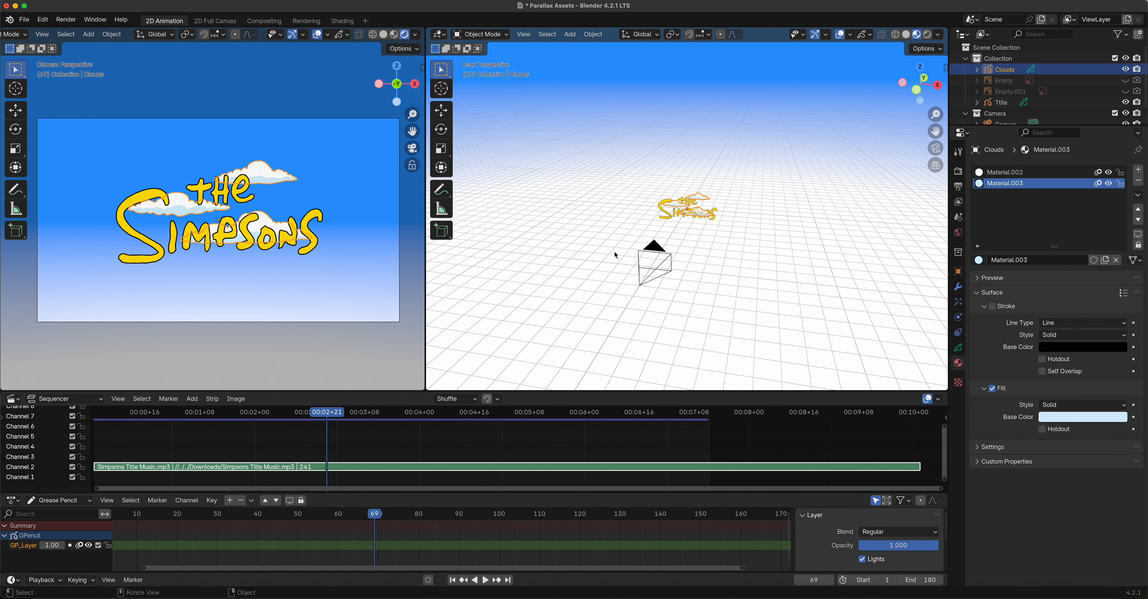
Step: Move the camera forward along the Y axis, closer to the title and clouds
{"action": "left_click", "coordinate": [664, 266]}
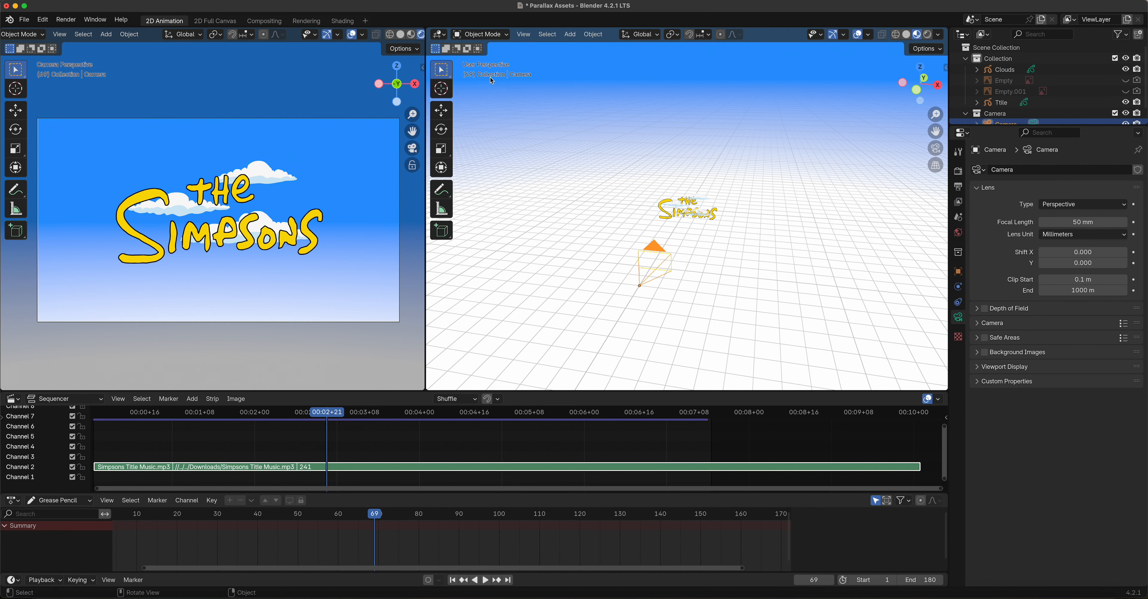
{"action": "left_click", "coordinate": [436, 118]}
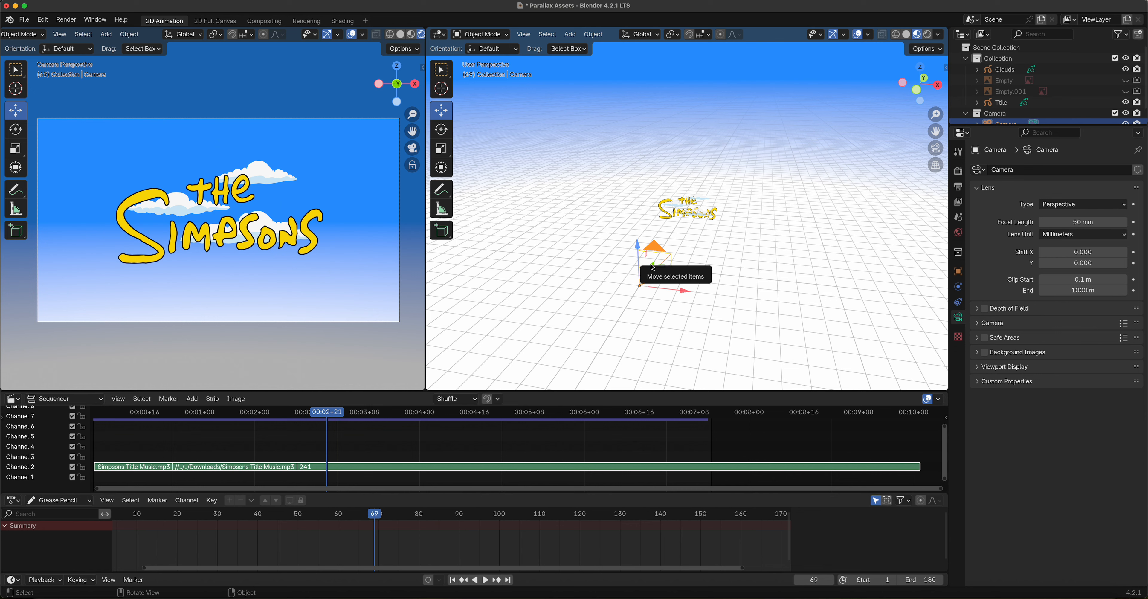
{"action": "mouse_move", "coordinate": [653, 268]}
{"action": "left_mouse_down"}
{"action": "mouse_move", "coordinate": [676, 213]}
{"action": "mouse_move", "coordinate": [659, 276]}
{"action": "mouse_move", "coordinate": [679, 210]}
{"action": "mouse_move", "coordinate": [647, 296]}
{"action": "mouse_move", "coordinate": [694, 209]}
{"action": "mouse_move", "coordinate": [666, 269]}
{"action": "mouse_move", "coordinate": [673, 258]}
{"action": "left_mouse_up"}
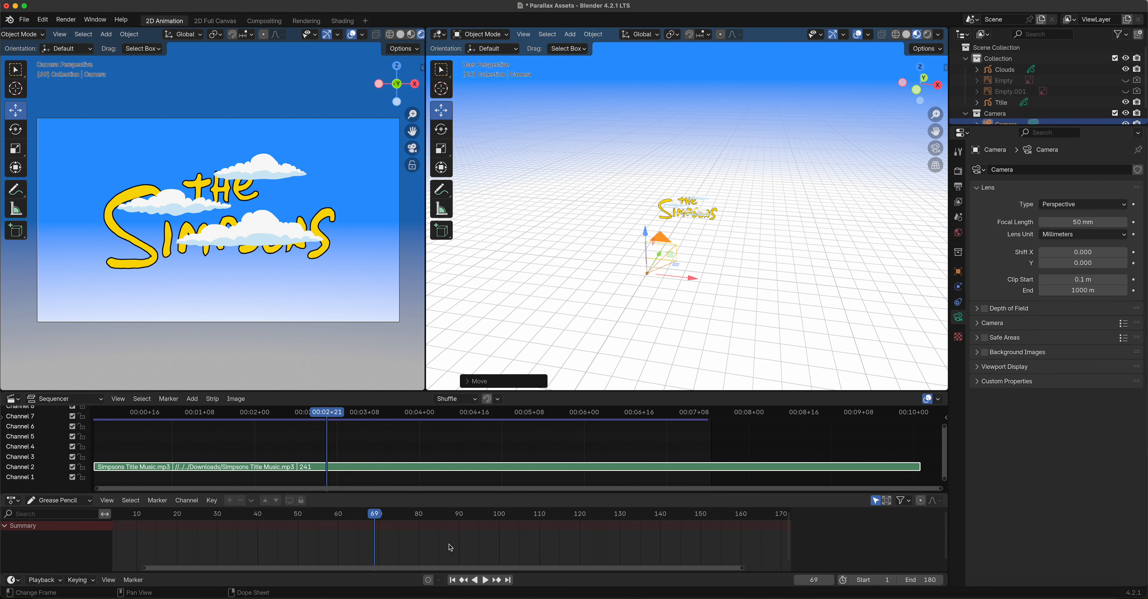
Step: Play the animation from its start to listen for when the title music reaches the end of the camera move
{"action": "left_click_drag", "start_coordinate": [358, 515], "coordinate": [133, 553]}
{"action": "key", "text": "space"}
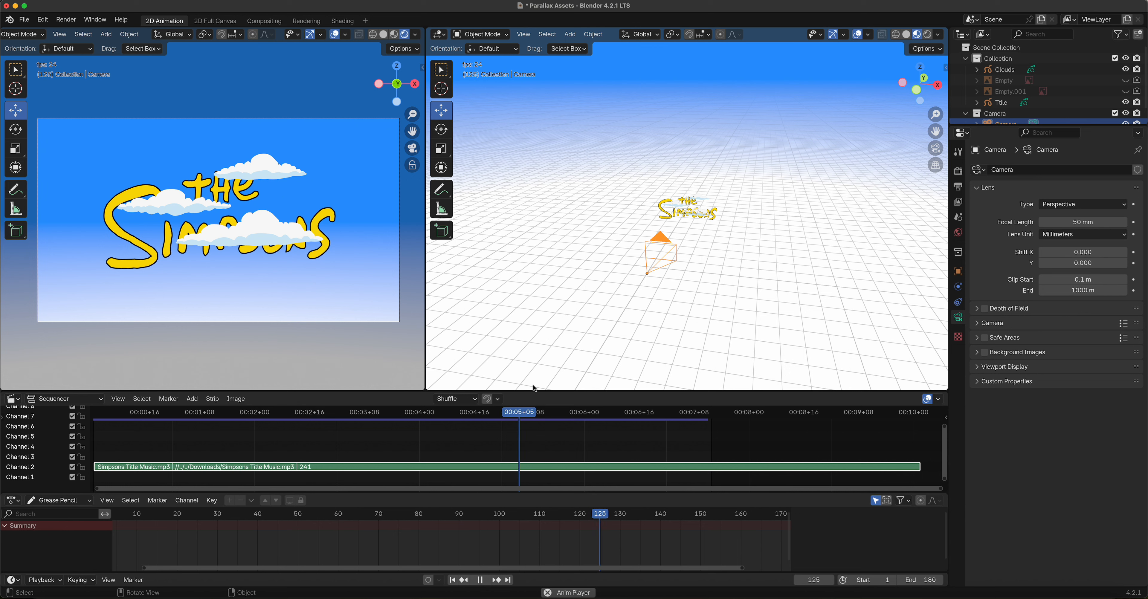
{"action": "key", "text": "space"}
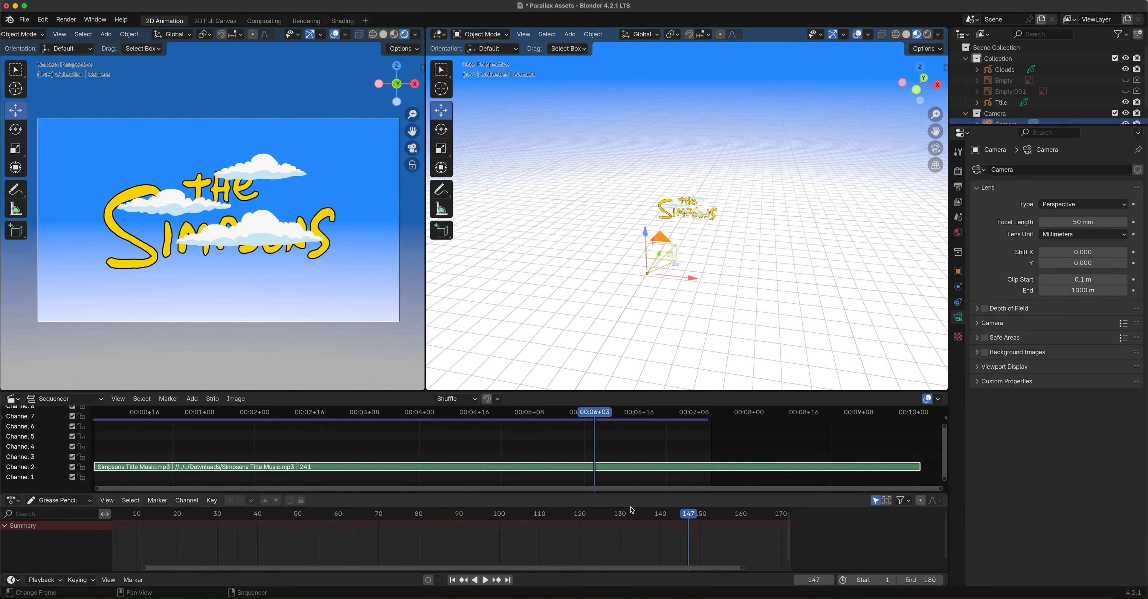
Step: At frame 150, push the camera along the Y axis to about -2.4 m, right up to the title letters
{"action": "mouse_move", "coordinate": [696, 520]}
{"action": "left_mouse_down"}
{"action": "mouse_move", "coordinate": [739, 518]}
{"action": "mouse_move", "coordinate": [704, 521]}
{"action": "left_mouse_up"}
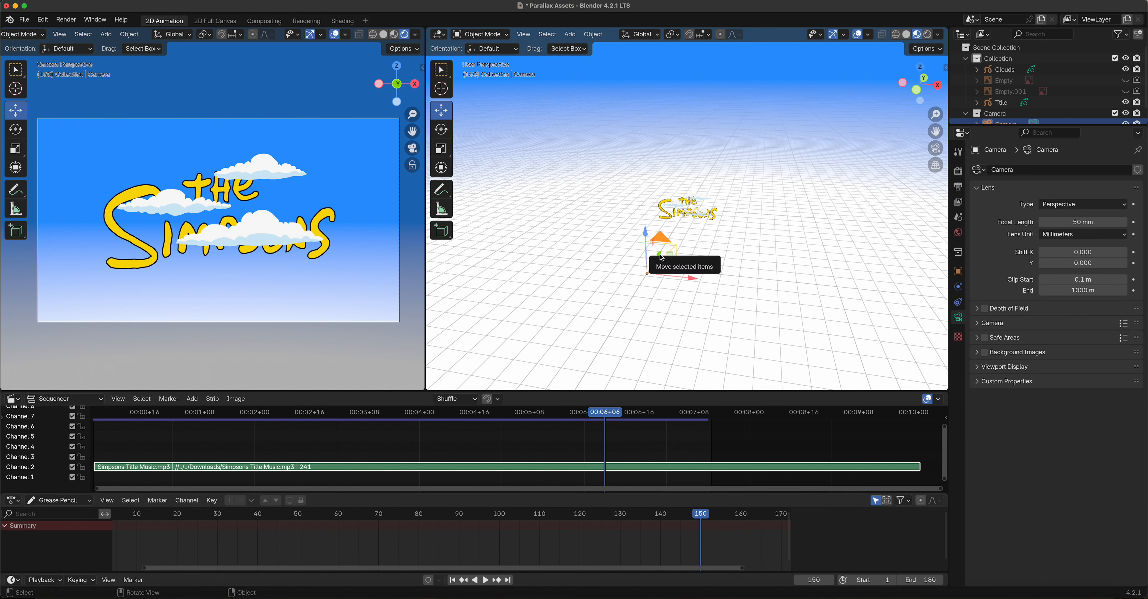
{"action": "left_click_drag", "start_coordinate": [661, 257], "coordinate": [710, 210]}
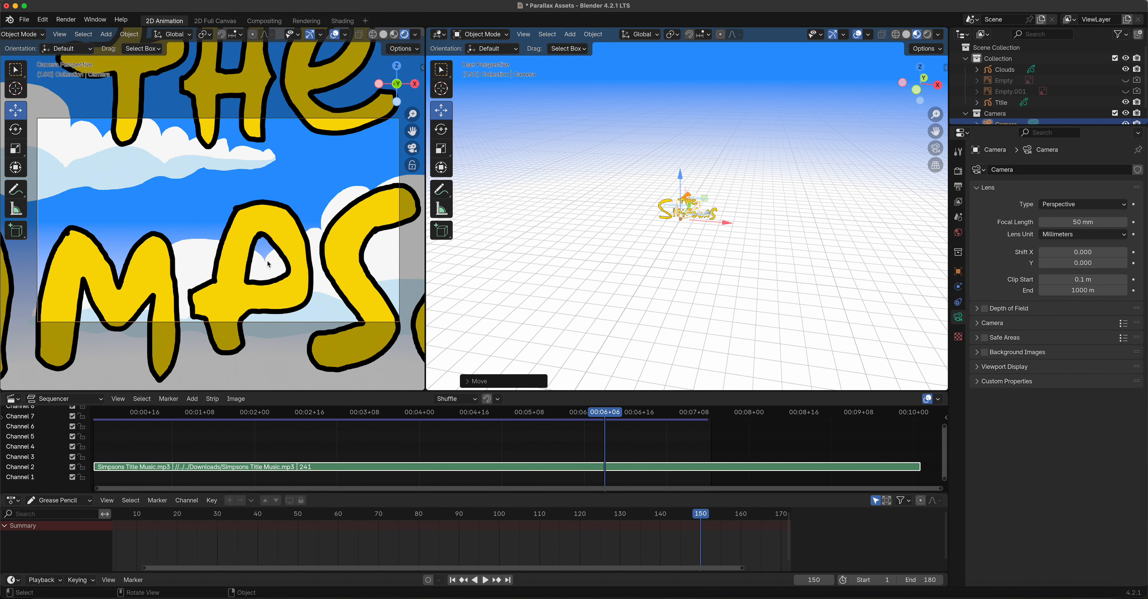
Step: Shift the Title object about -0.30 m in X and 0.23 m in Z to reposition its letters in the camera view
{"action": "left_click", "coordinate": [1035, 107]}
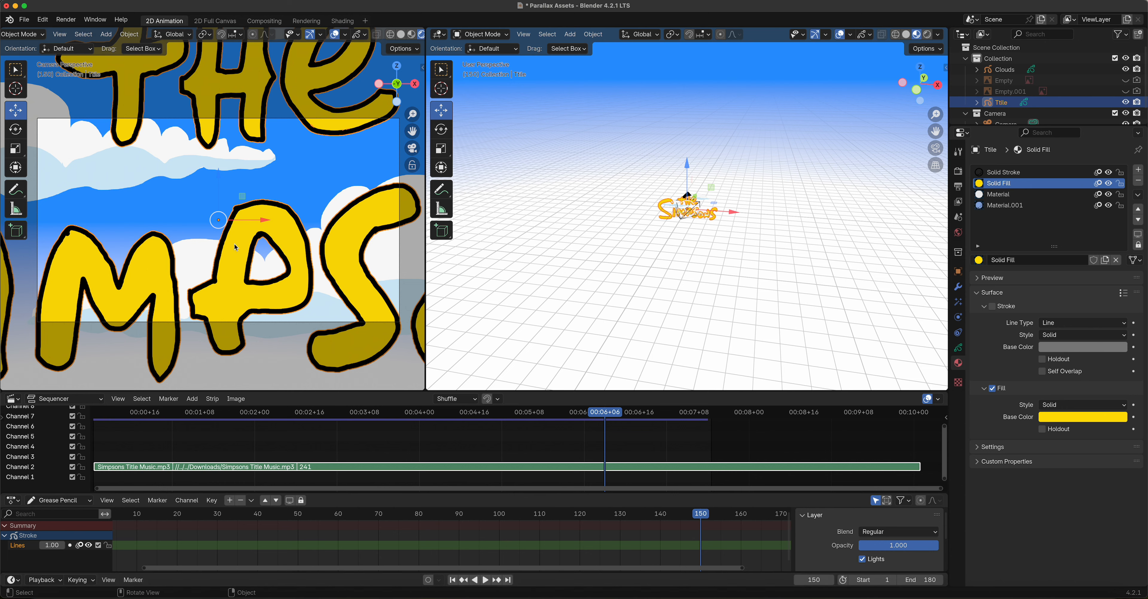
{"action": "key", "text": "g"}
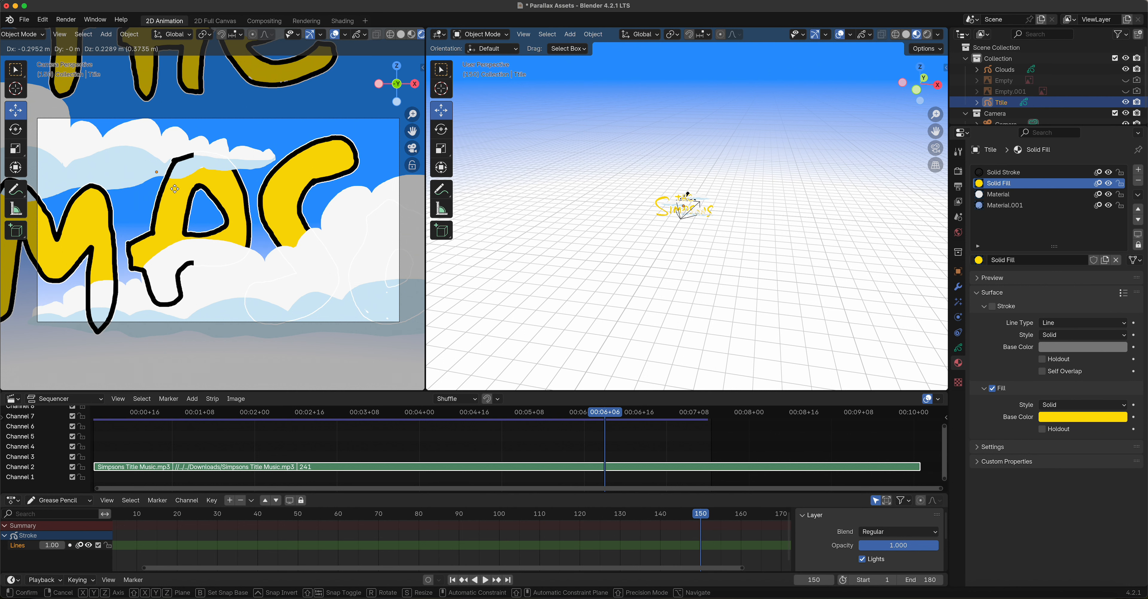
{"action": "left_click", "coordinate": [175, 190]}
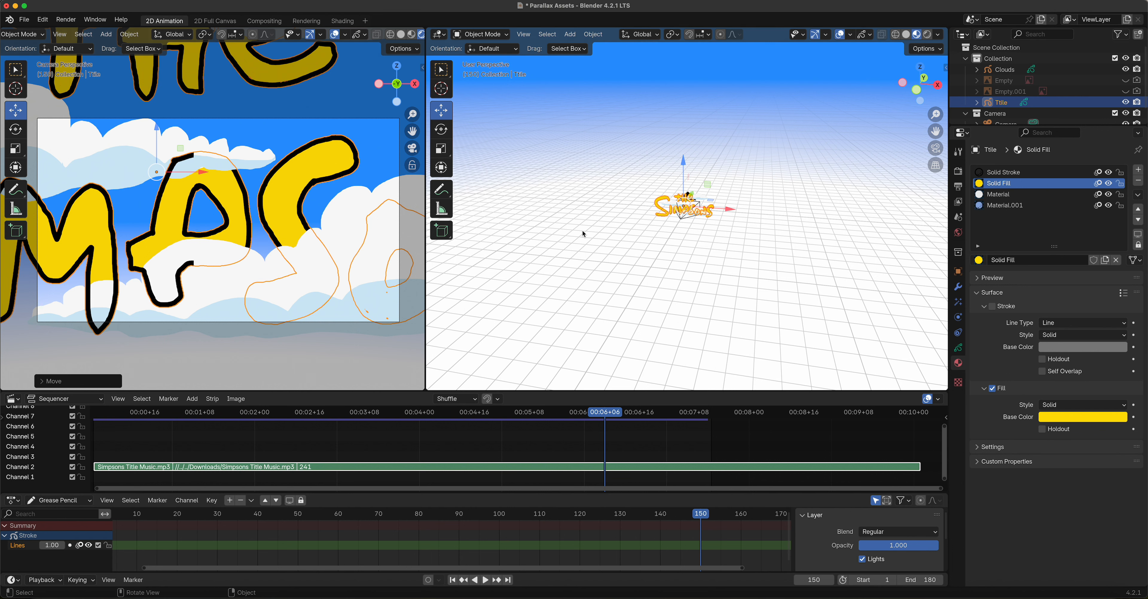
Step: Select the camera and turn on the Screencast Keys display
{"action": "left_click", "coordinate": [681, 223]}
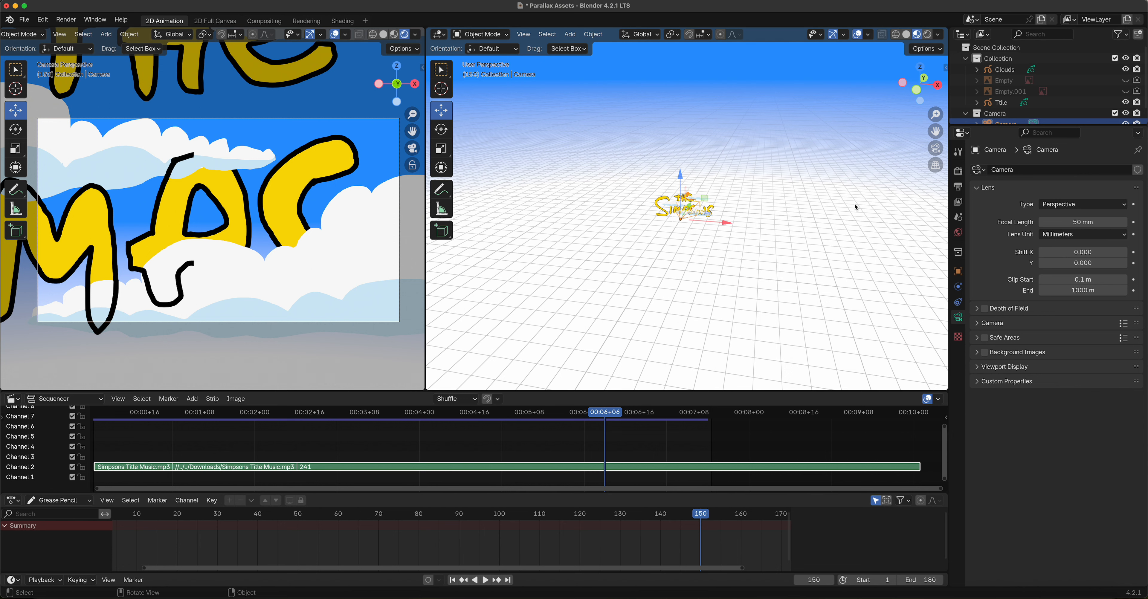
{"action": "key", "text": "n"}
{"action": "left_click", "coordinate": [941, 167]}
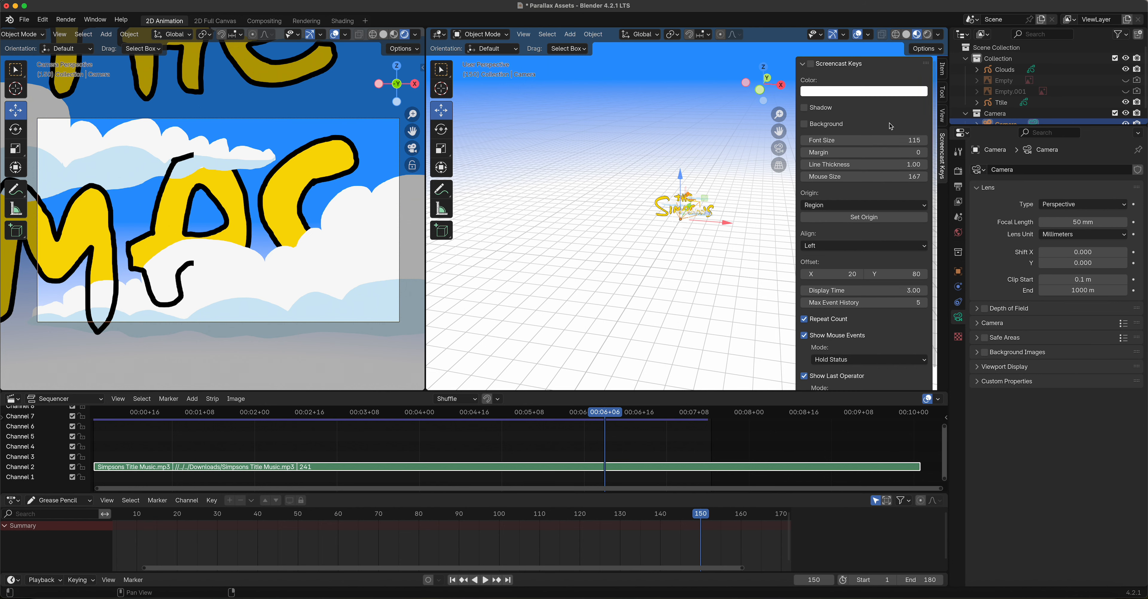
{"action": "left_click", "coordinate": [810, 64]}
{"action": "key", "text": "n"}
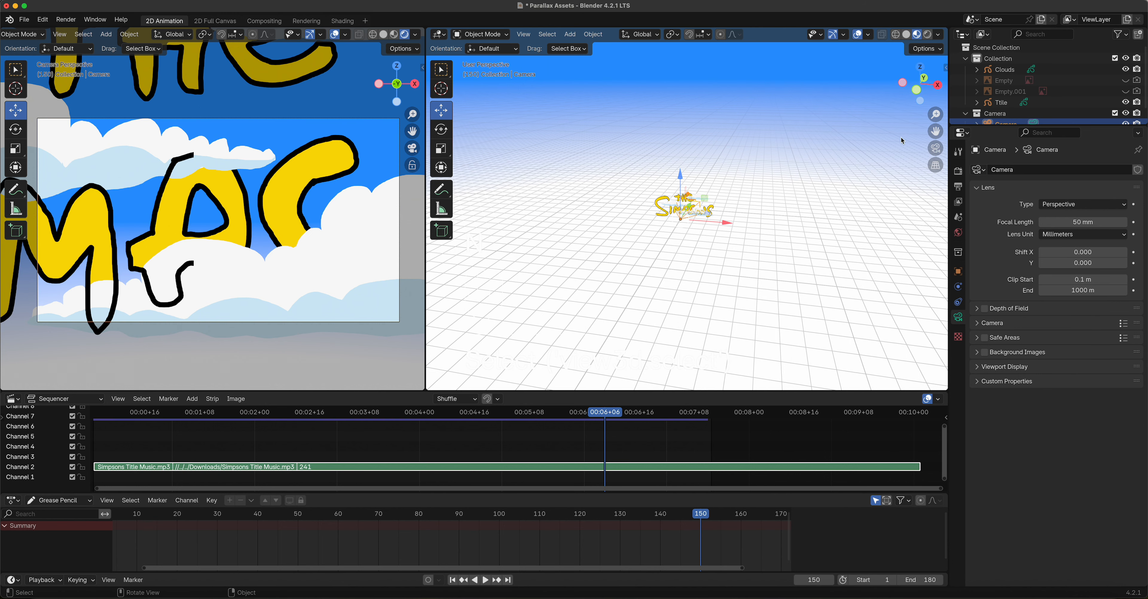
Step: Insert a single keyframe on the camera's Y location at frame 150
{"action": "key", "text": "n"}
{"action": "left_click", "coordinate": [942, 72]}
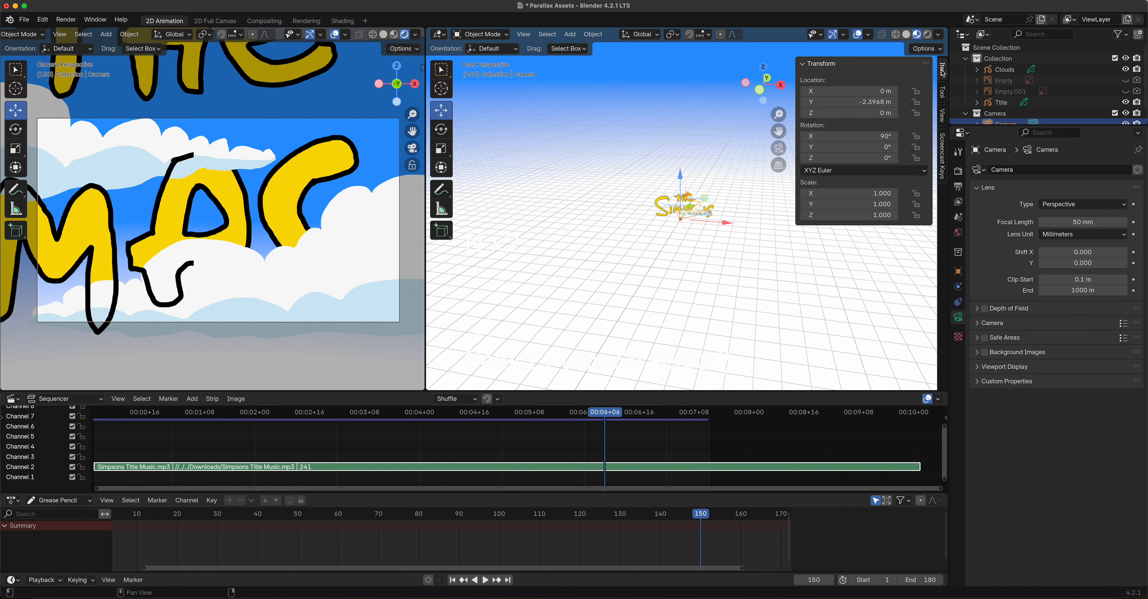
{"action": "right_click", "coordinate": [839, 103]}
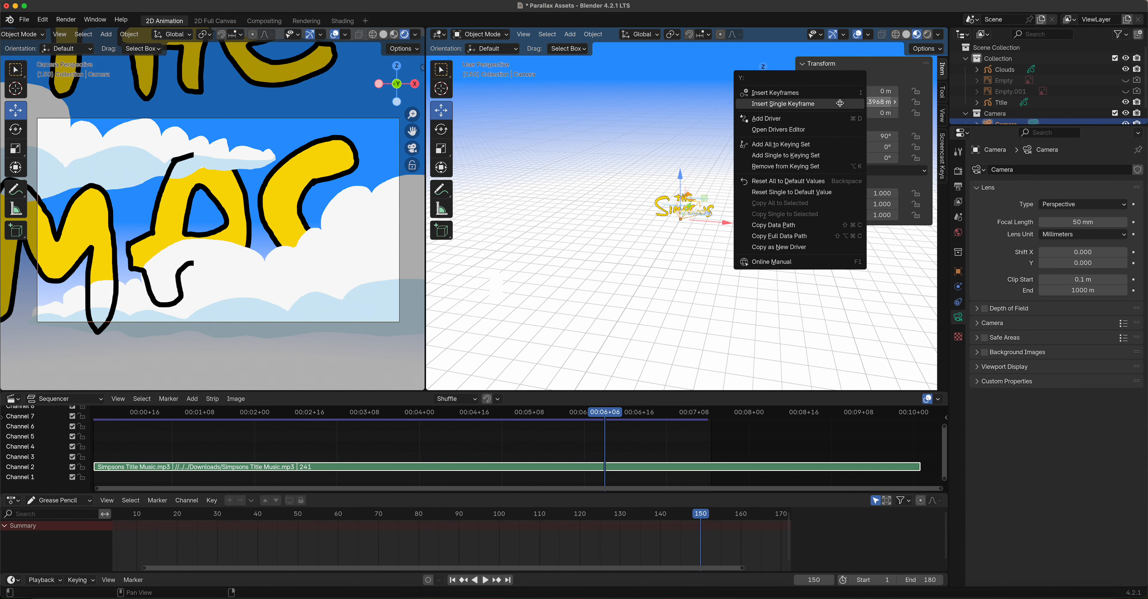
{"action": "left_click", "coordinate": [797, 104]}
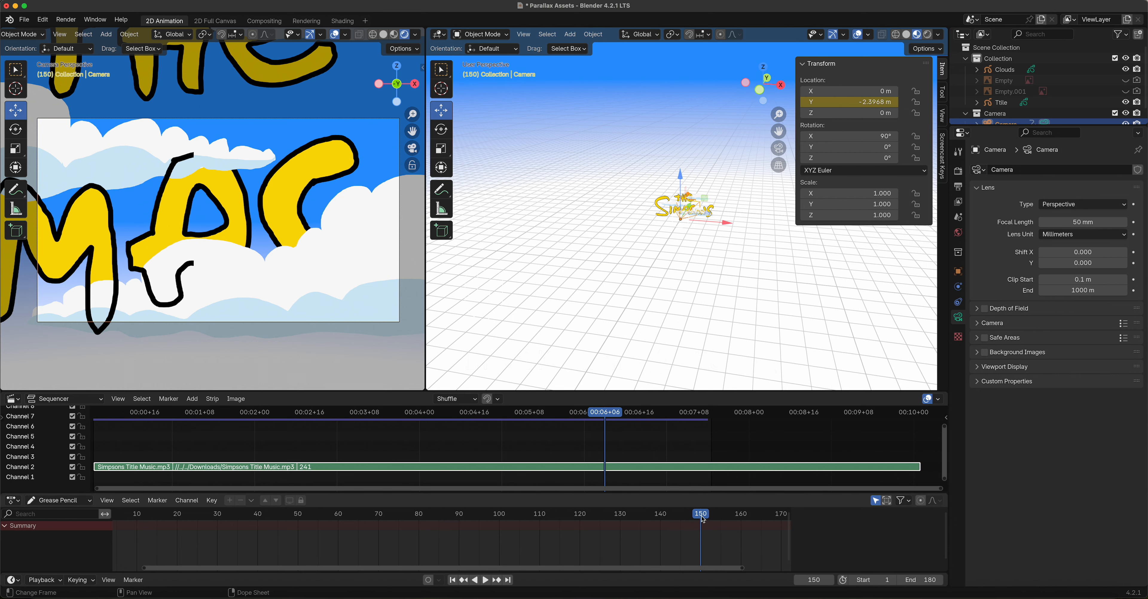
Step: Switch the animation editor's mode to Dope Sheet and bring frame 1 into its range
{"action": "left_click", "coordinate": [65, 502]}
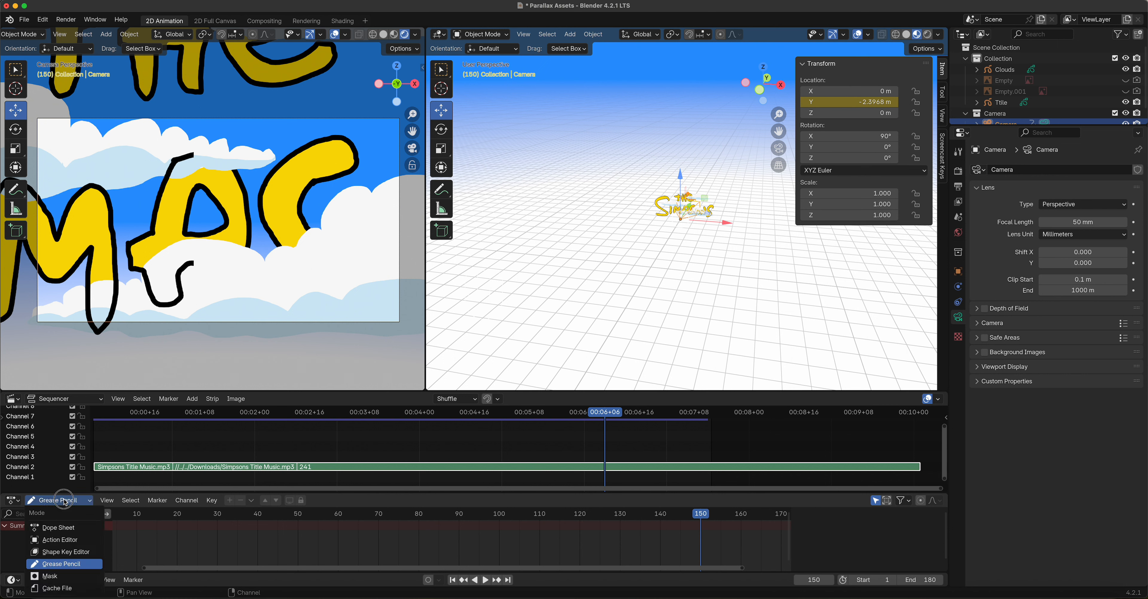
{"action": "left_click", "coordinate": [61, 527]}
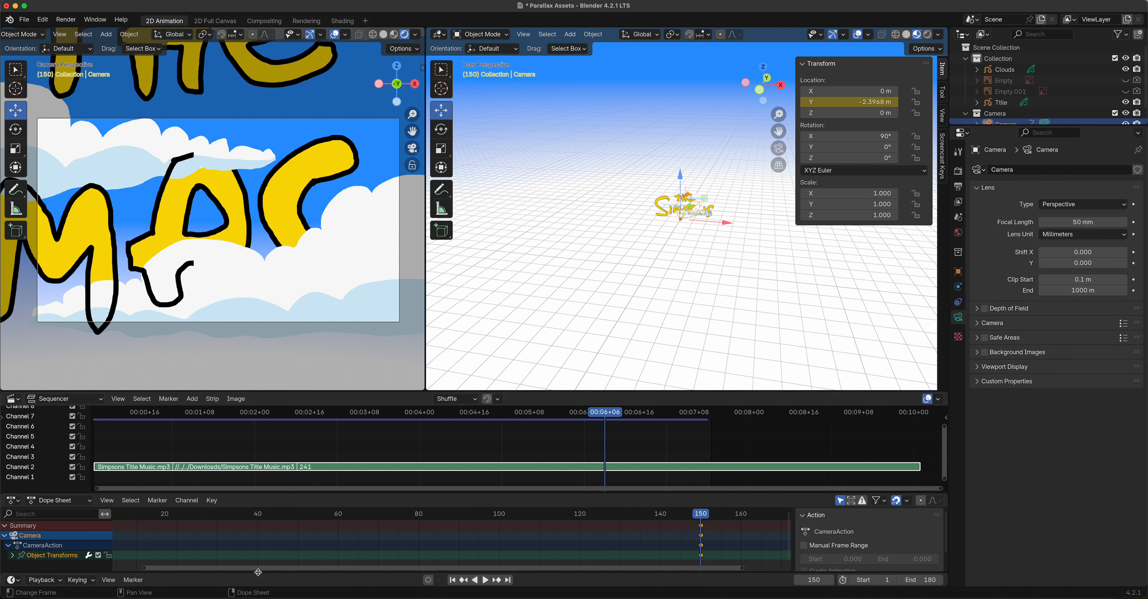
{"action": "left_click_drag", "start_coordinate": [256, 569], "coordinate": [232, 569]}
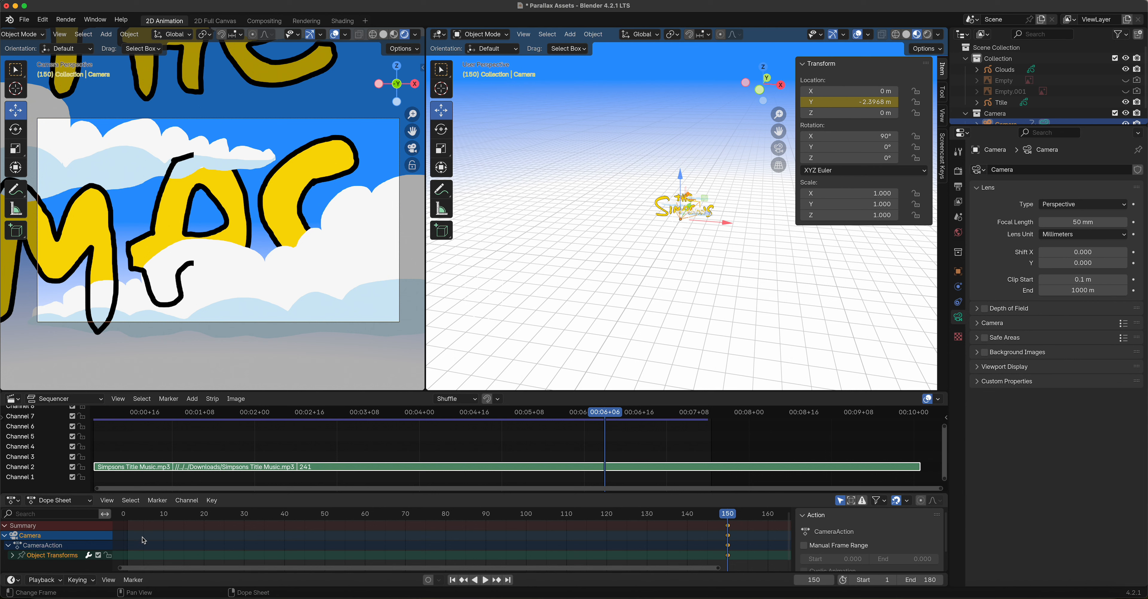
Step: At frame 1, pull the camera back along Y to about -40.5 m and insert a single keyframe on its Y location
{"action": "left_click_drag", "start_coordinate": [132, 512], "coordinate": [130, 523]}
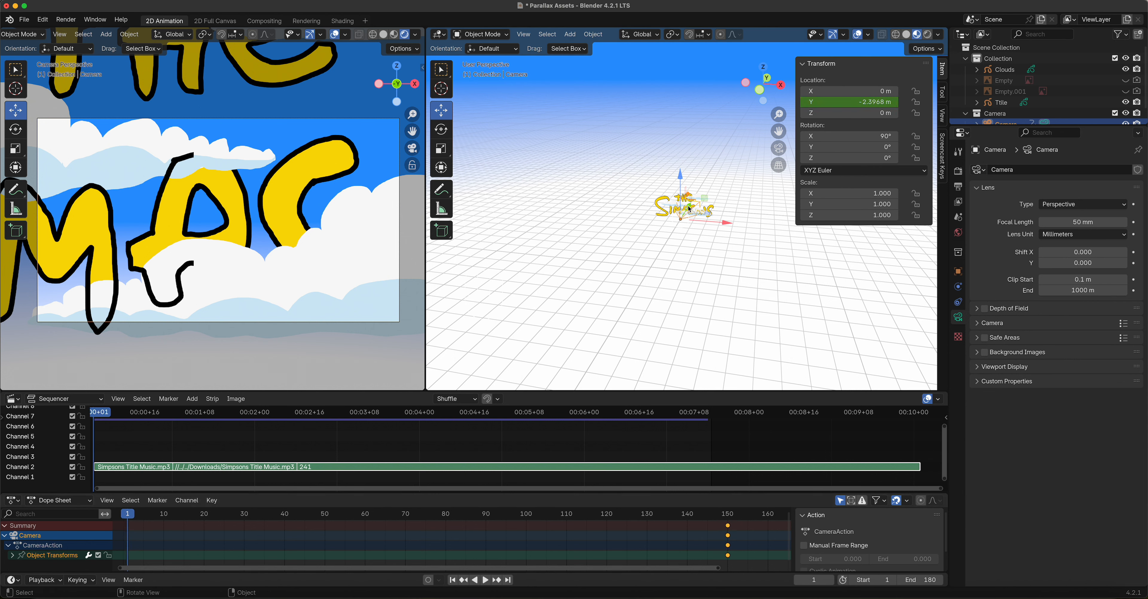
{"action": "left_click_drag", "start_coordinate": [690, 208], "coordinate": [533, 352]}
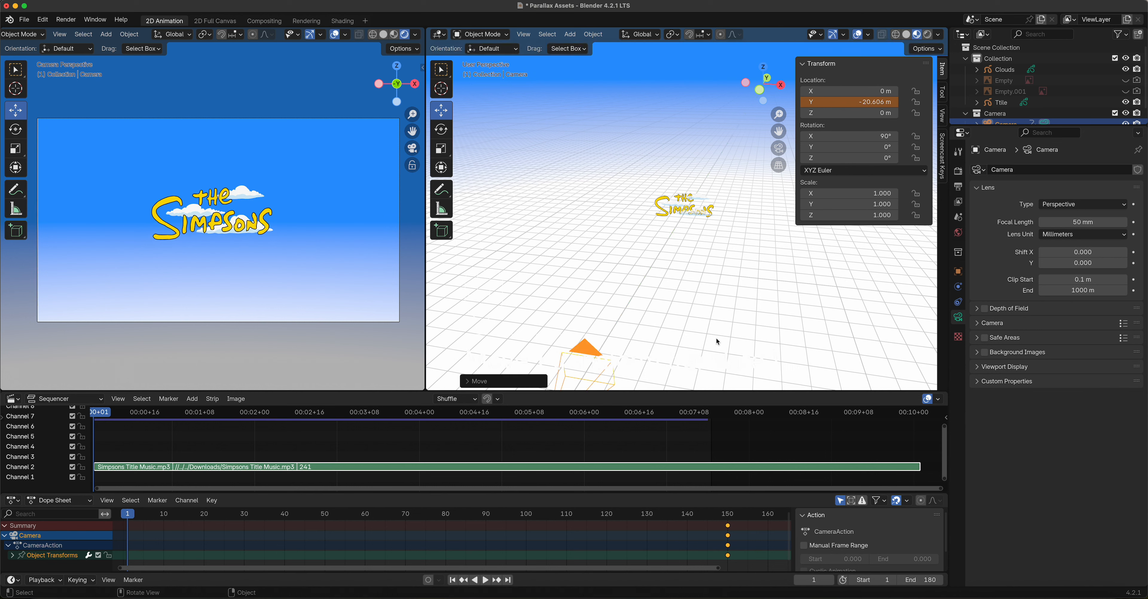
{"action": "scroll", "coordinate": [713, 329], "scroll_direction": "down", "scroll_amount": 6}
{"action": "middle_click_drag", "start_coordinate": [712, 303], "coordinate": [684, 261]}
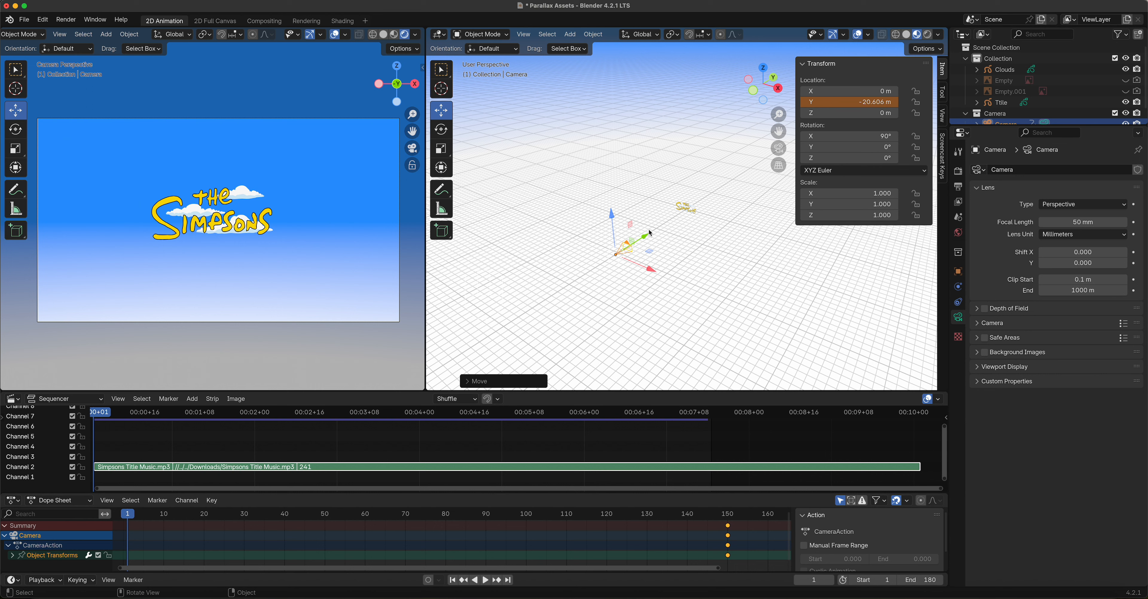
{"action": "left_click_drag", "start_coordinate": [650, 233], "coordinate": [543, 332]}
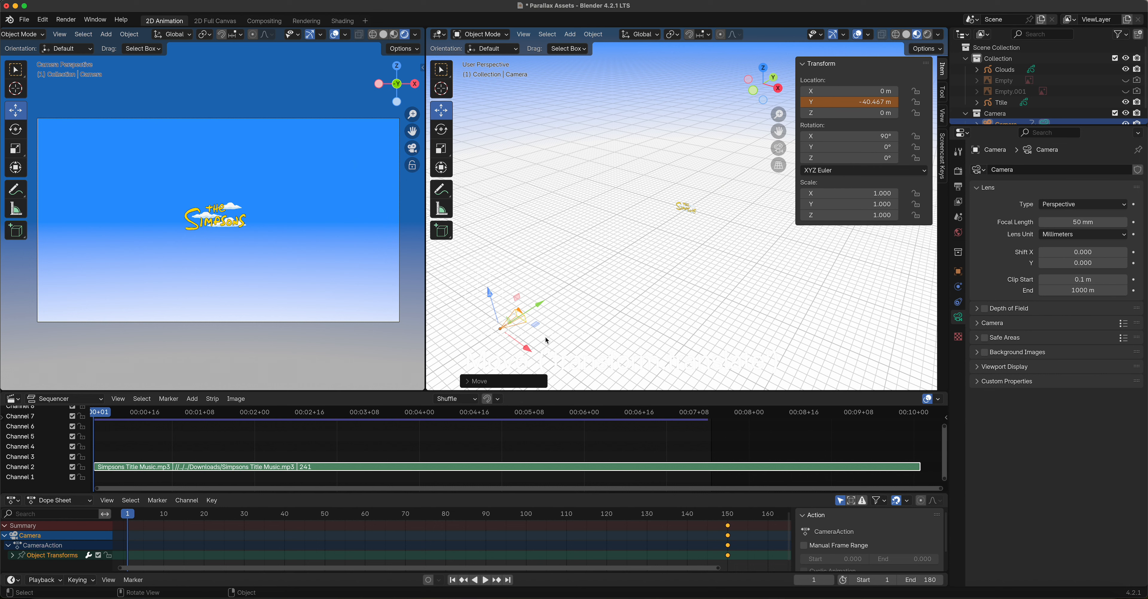
{"action": "right_click", "coordinate": [848, 101]}
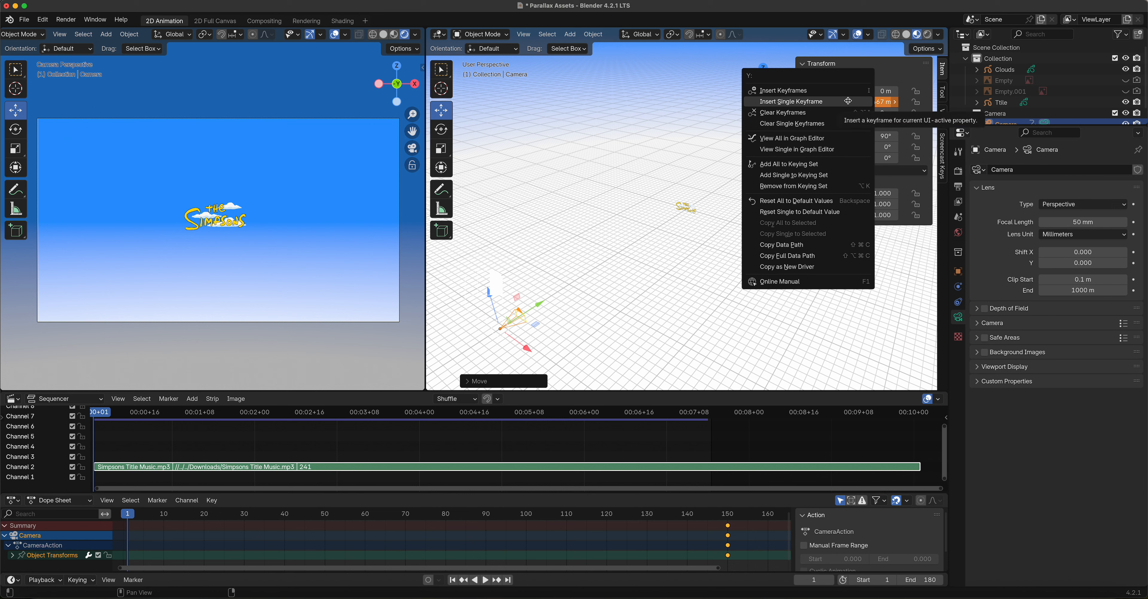
{"action": "left_click", "coordinate": [826, 104]}
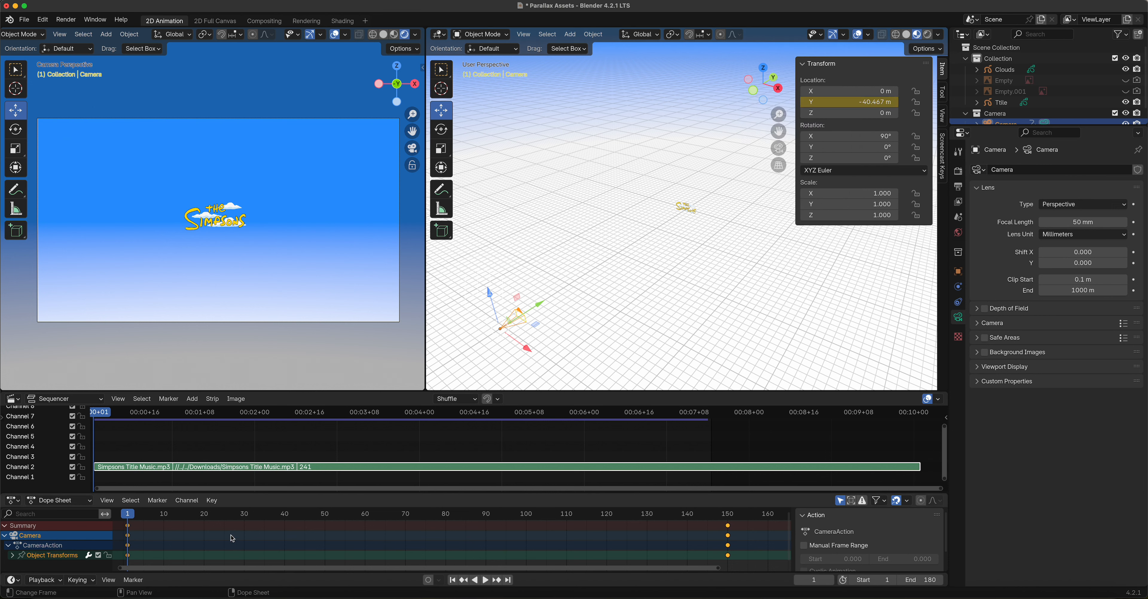
Step: Play back the camera zoom to review it, including from frame 50
{"action": "key", "text": "space"}
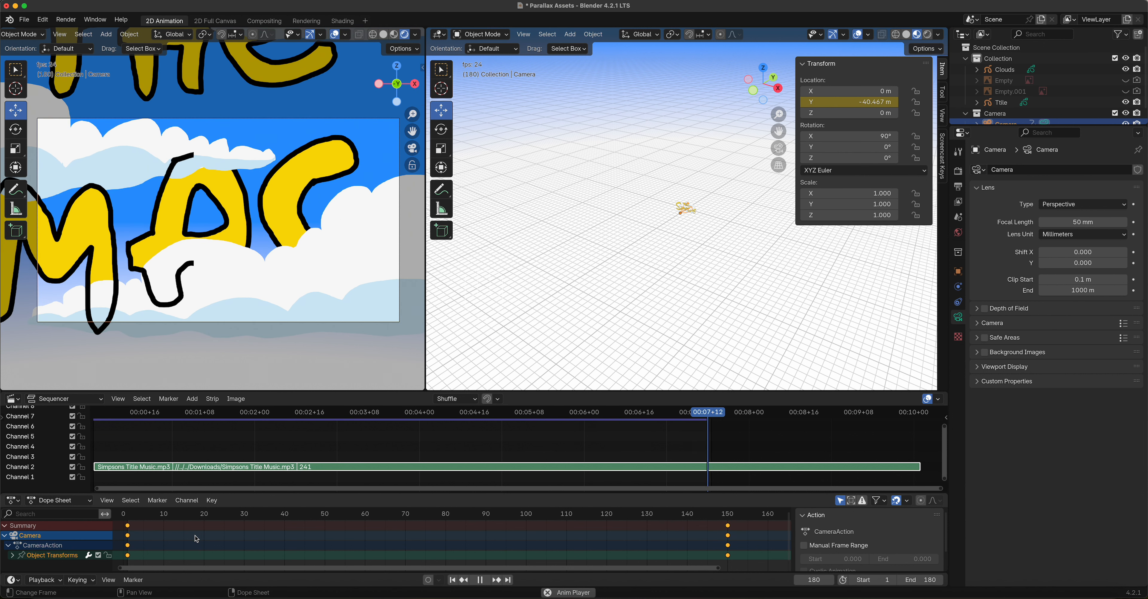
{"action": "key", "text": "space"}
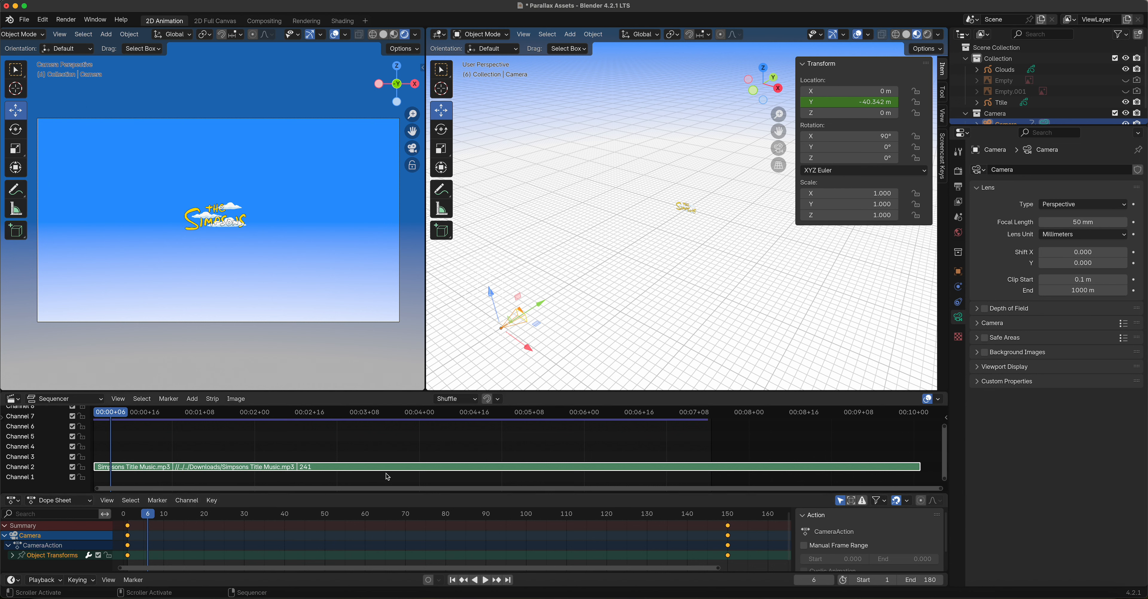
{"action": "left_click", "coordinate": [325, 518]}
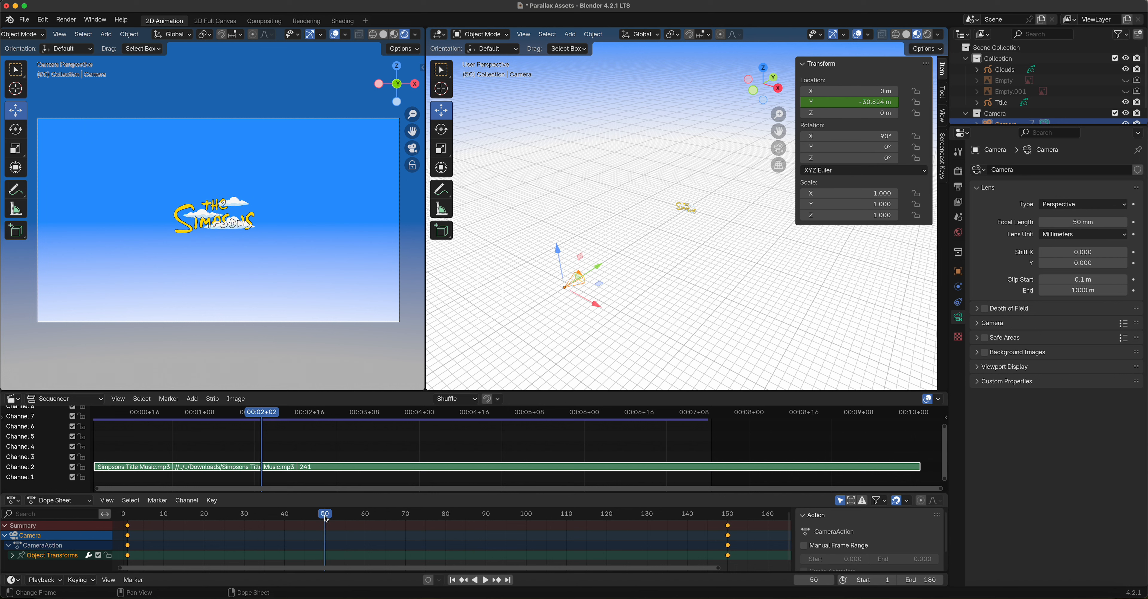
{"action": "key", "text": "space"}
{"action": "key", "text": "space"}
{"action": "left_click", "coordinate": [976, 368]}
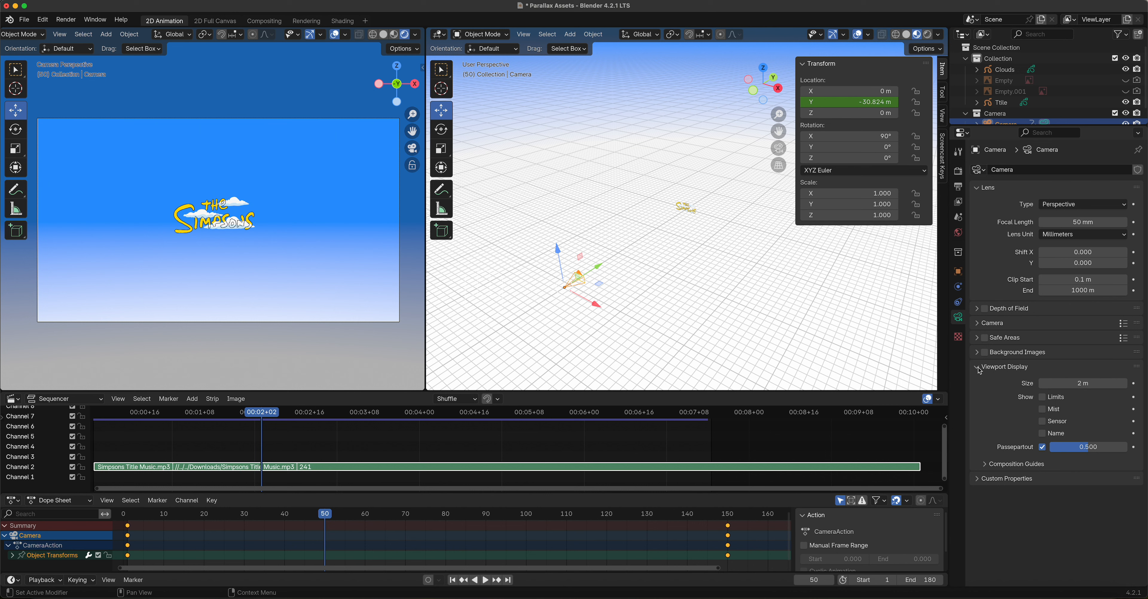
{"action": "left_click", "coordinate": [979, 368]}
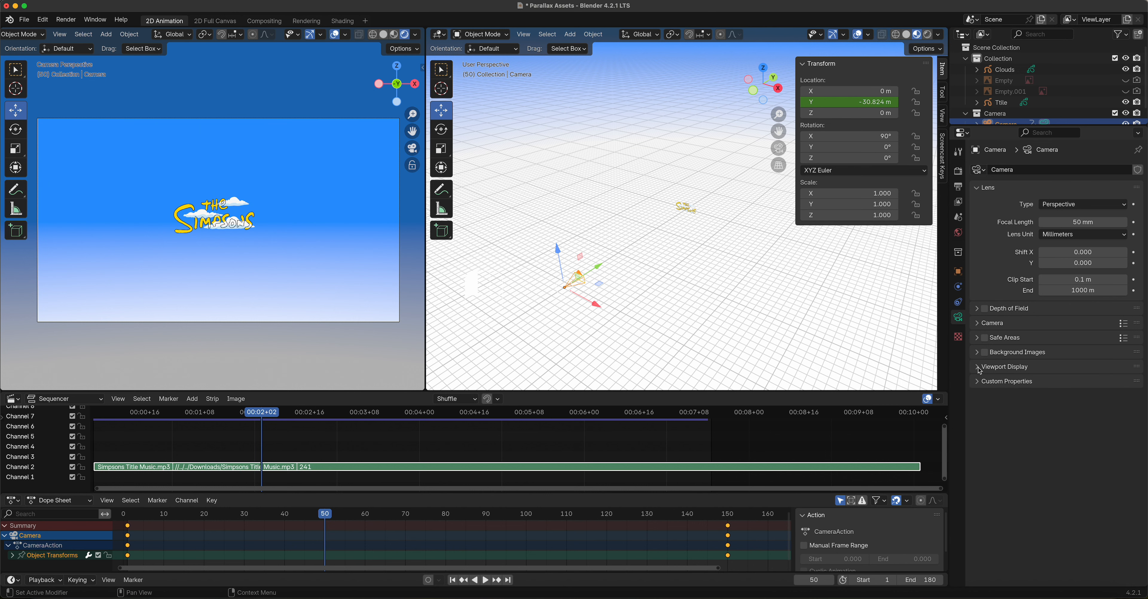
{"action": "scroll", "coordinate": [1000, 103], "scroll_direction": "down", "scroll_amount": 1}
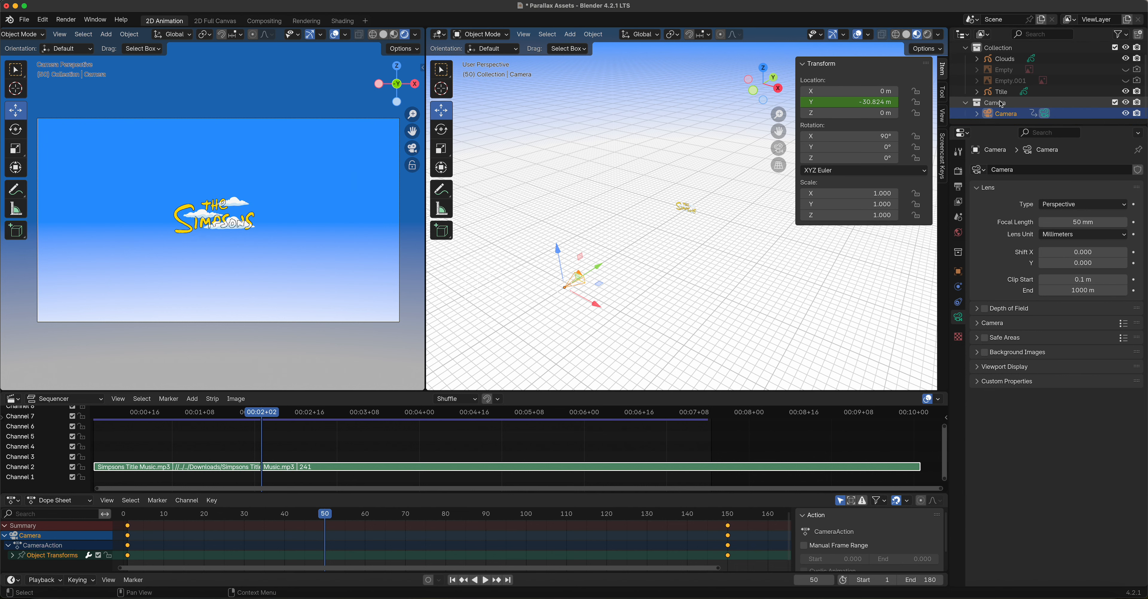
{"action": "scroll", "coordinate": [1001, 104], "scroll_direction": "up", "scroll_amount": 1}
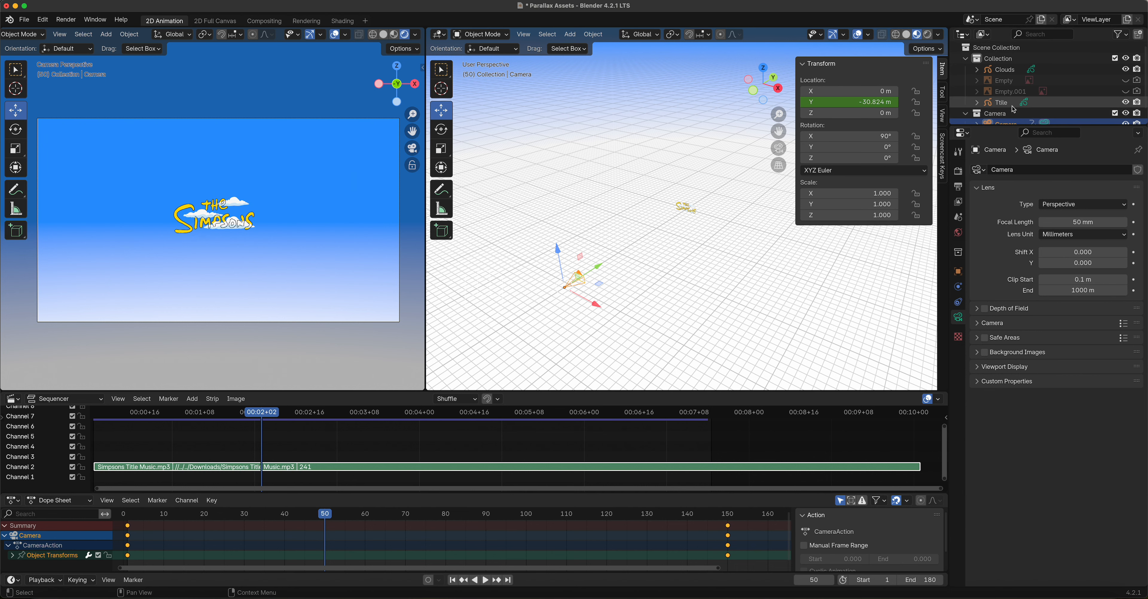
Step: Set the Title's Lines layer opacity to 0 and keyframe it at frame 1 and again at frame 50
{"action": "left_click", "coordinate": [1012, 106]}
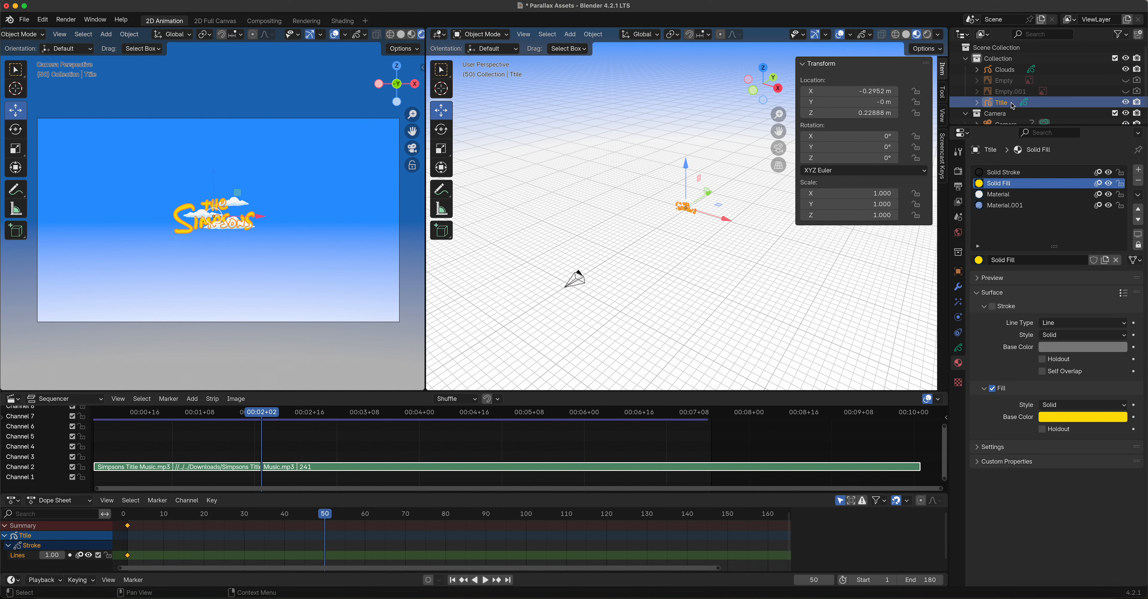
{"action": "left_click", "coordinate": [960, 352]}
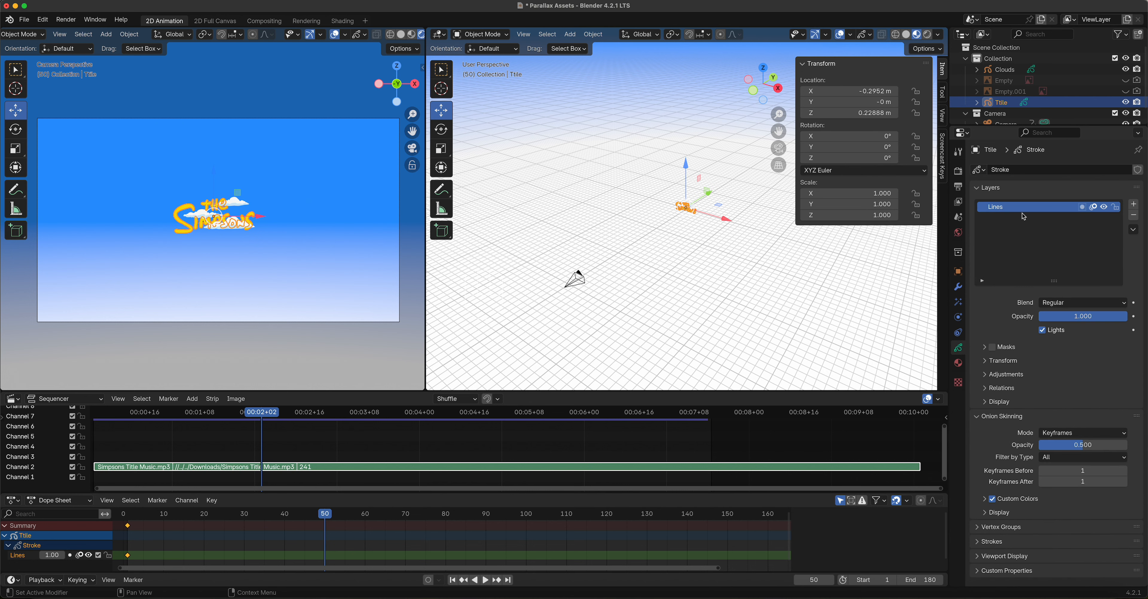
{"action": "mouse_move", "coordinate": [1122, 320]}
{"action": "left_mouse_down"}
{"action": "mouse_move", "coordinate": [1038, 320]}
{"action": "mouse_move", "coordinate": [1129, 320]}
{"action": "left_mouse_up"}
{"action": "mouse_move", "coordinate": [325, 518]}
{"action": "left_mouse_down"}
{"action": "mouse_move", "coordinate": [133, 548]}
{"action": "mouse_move", "coordinate": [127, 562]}
{"action": "left_mouse_up"}
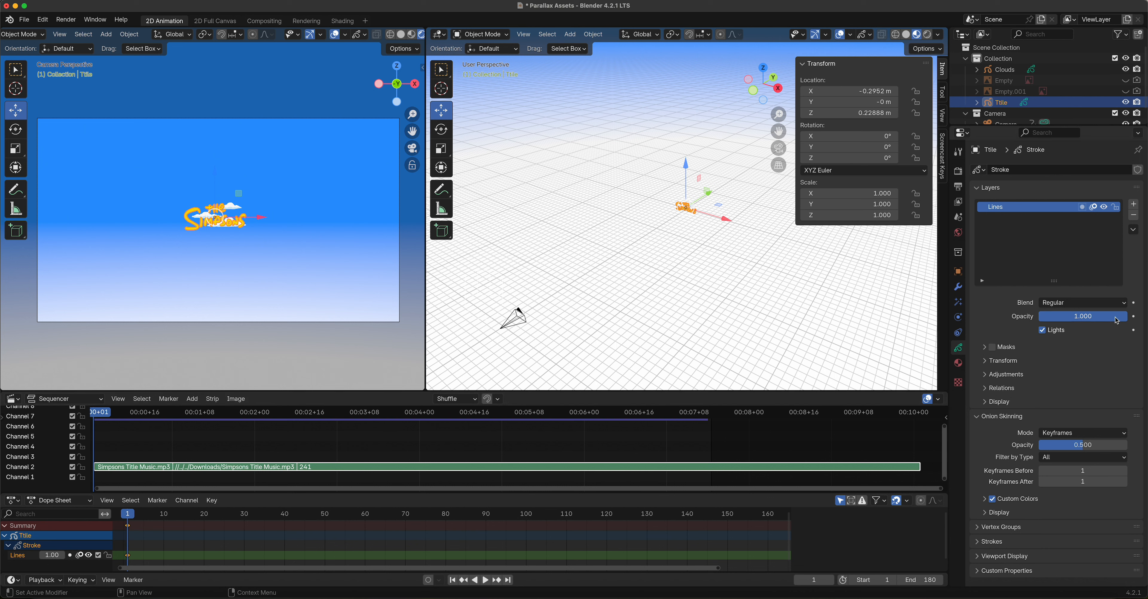
{"action": "left_click_drag", "start_coordinate": [1109, 319], "coordinate": [1038, 319]}
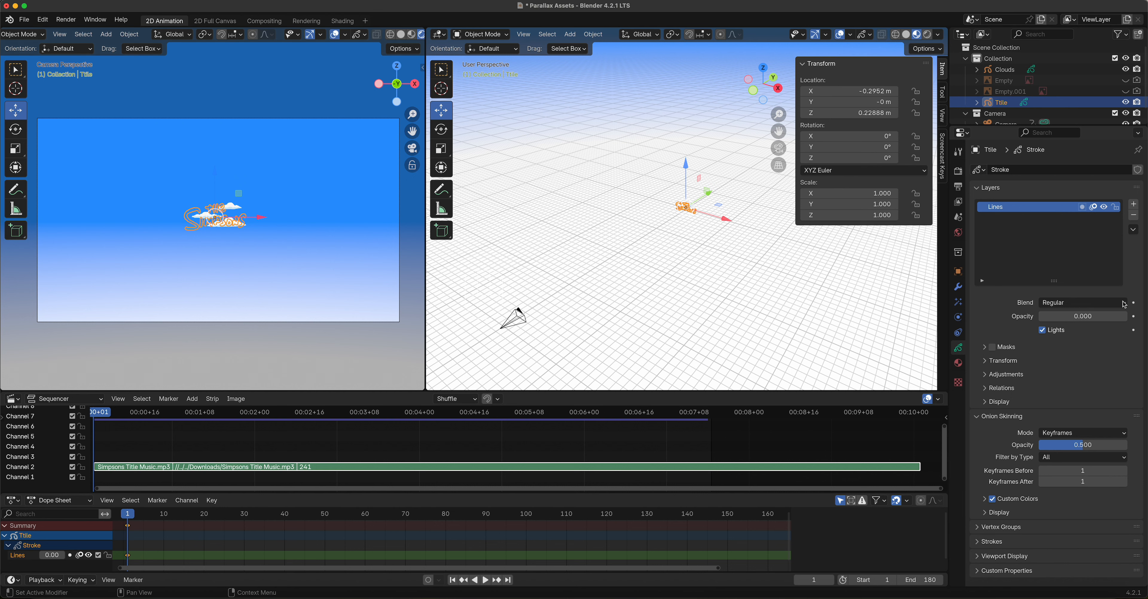
{"action": "left_click", "coordinate": [1133, 316]}
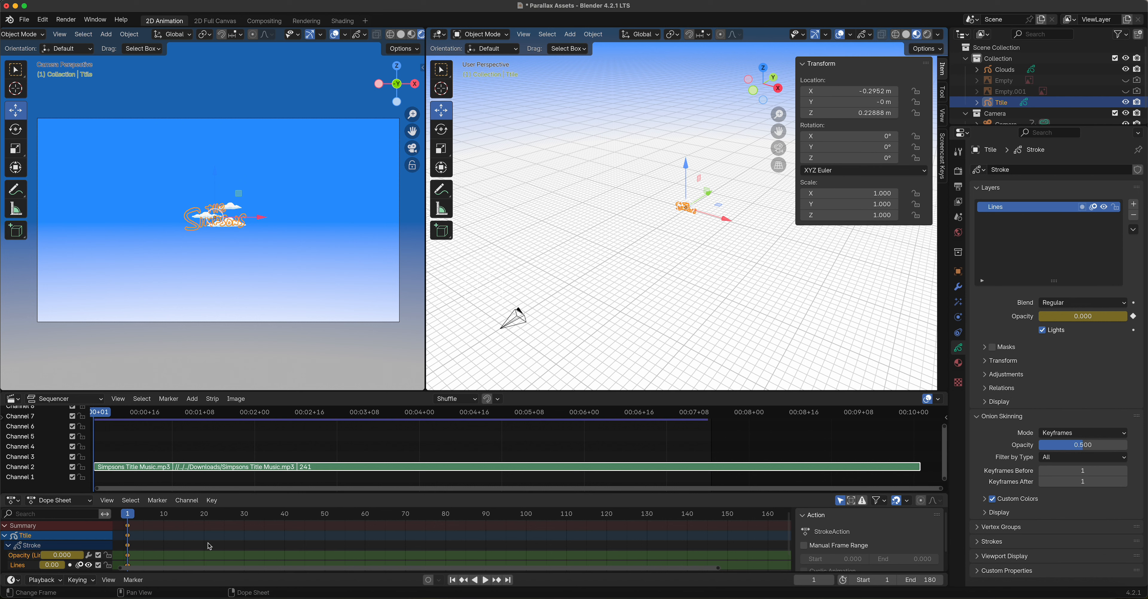
{"action": "left_click_drag", "start_coordinate": [133, 514], "coordinate": [325, 535]}
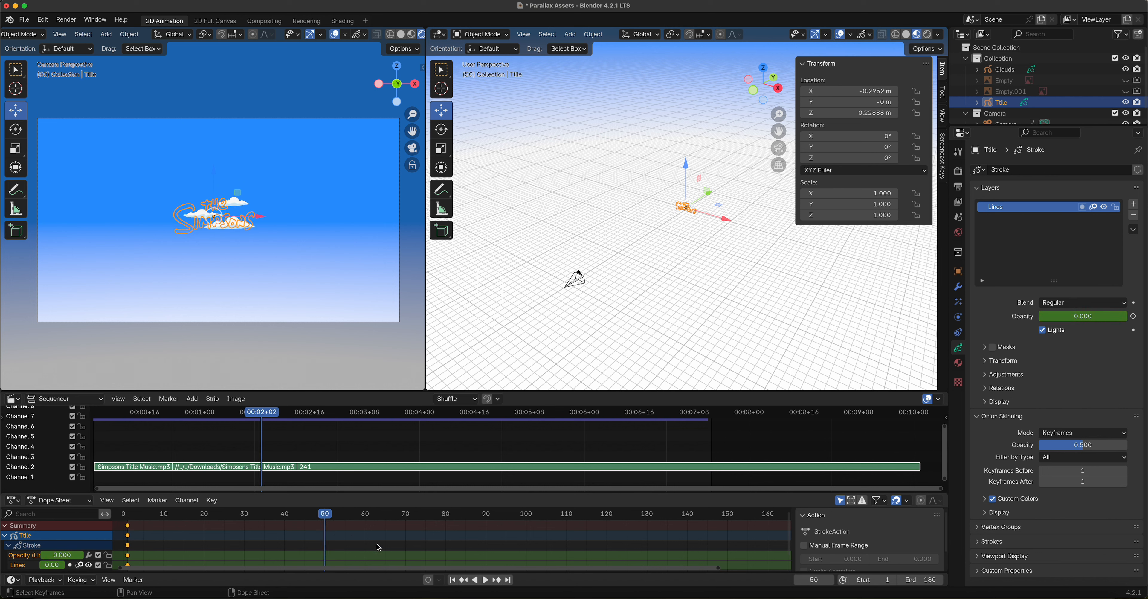
{"action": "left_click", "coordinate": [1133, 316]}
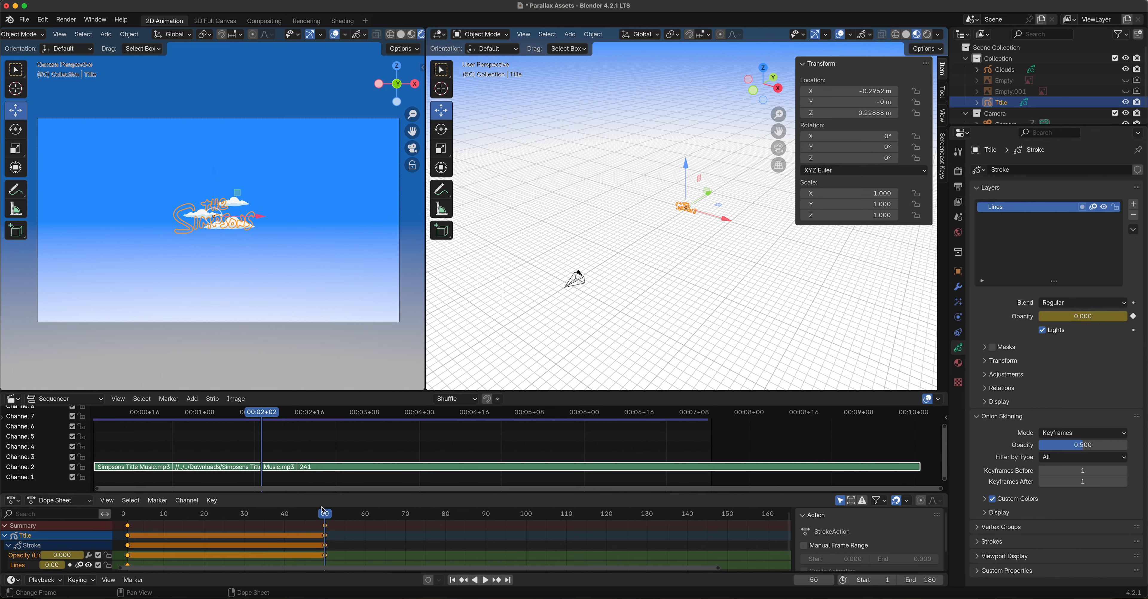
Step: At frame 60, raise the Title's Lines layer opacity to 1 and keyframe it
{"action": "left_click_drag", "start_coordinate": [326, 517], "coordinate": [365, 580]}
{"action": "left_click", "coordinate": [269, 521]}
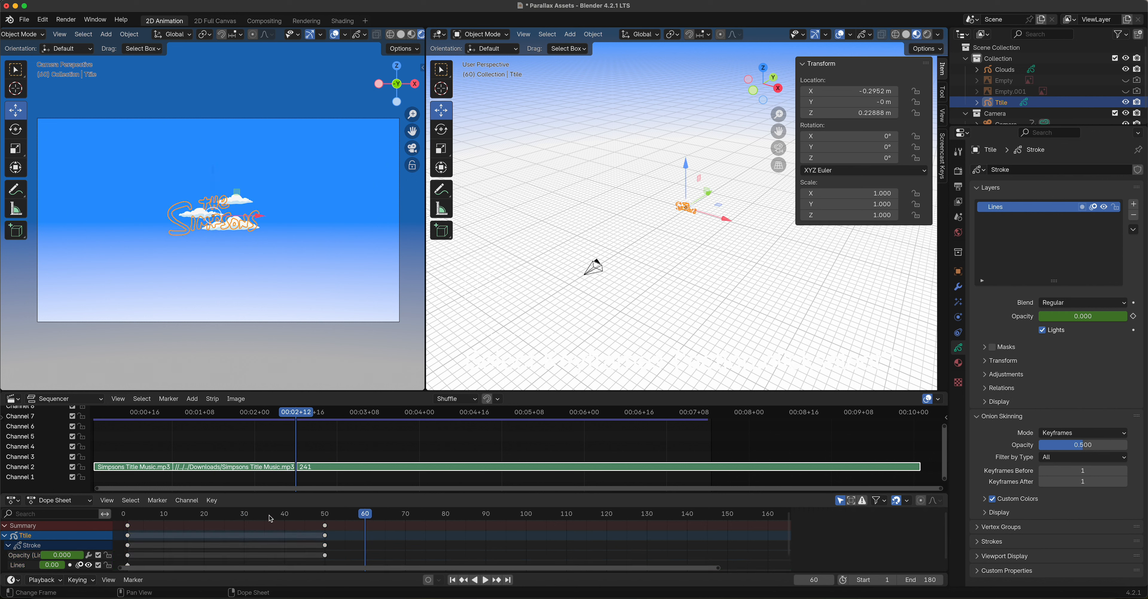
{"action": "left_click", "coordinate": [269, 515]}
{"action": "key", "text": "space"}
{"action": "key", "text": "space"}
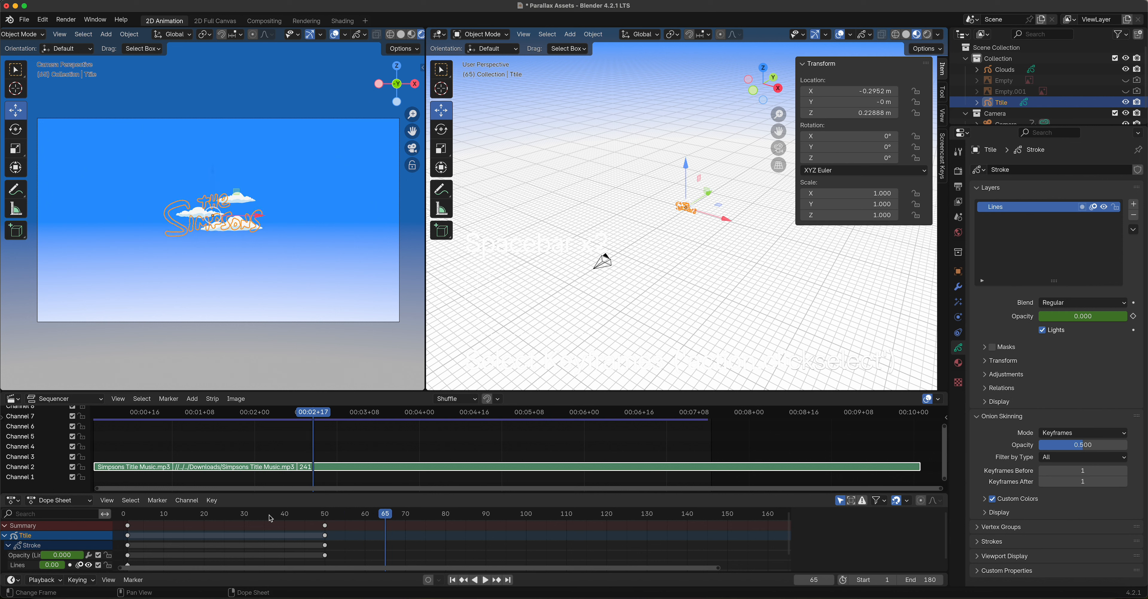
{"action": "left_click", "coordinate": [365, 517]}
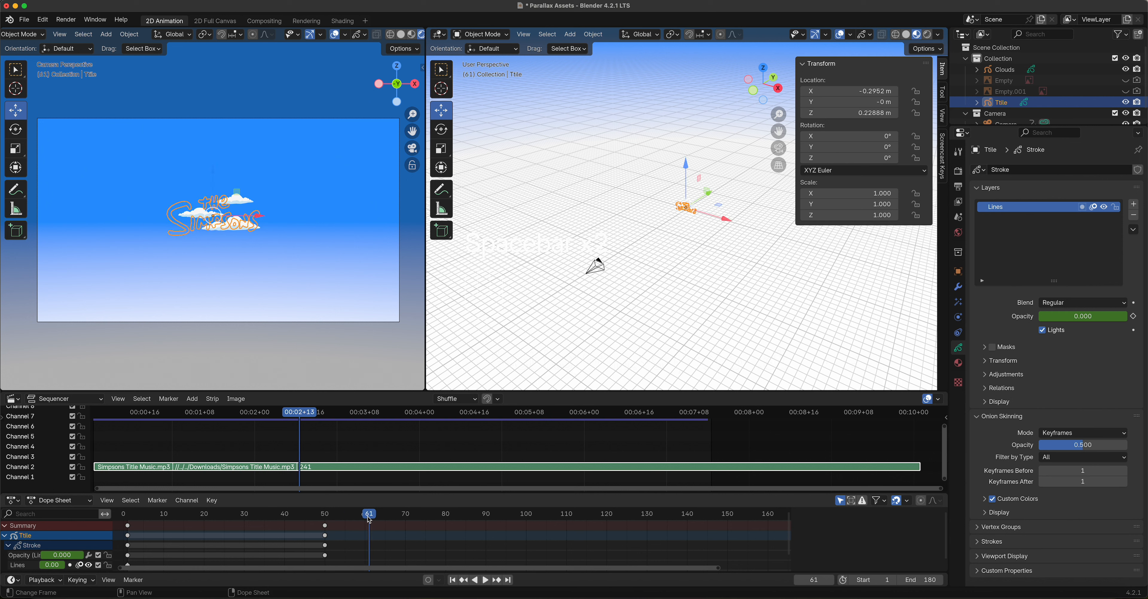
{"action": "key", "text": "space"}
{"action": "key", "text": "space"}
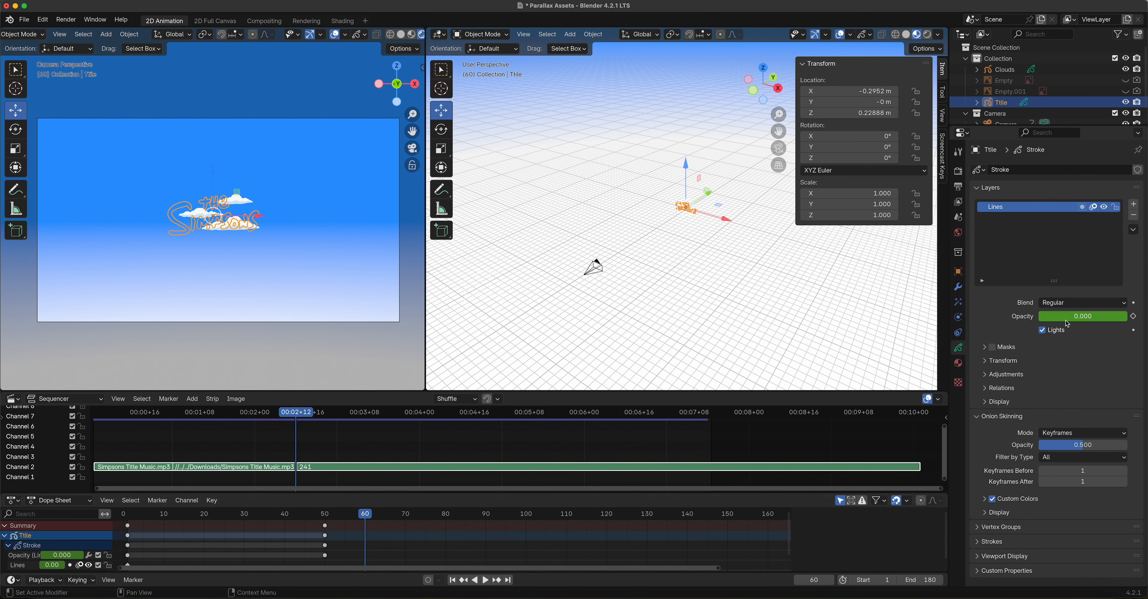
{"action": "left_click_drag", "start_coordinate": [1044, 320], "coordinate": [1127, 320]}
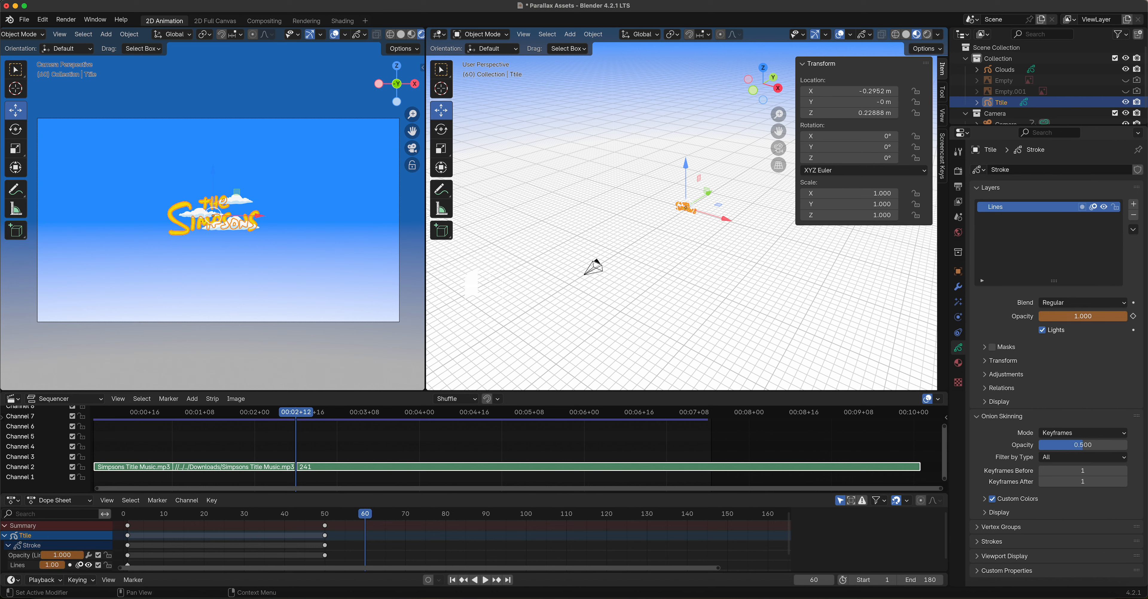
{"action": "left_click", "coordinate": [1133, 317]}
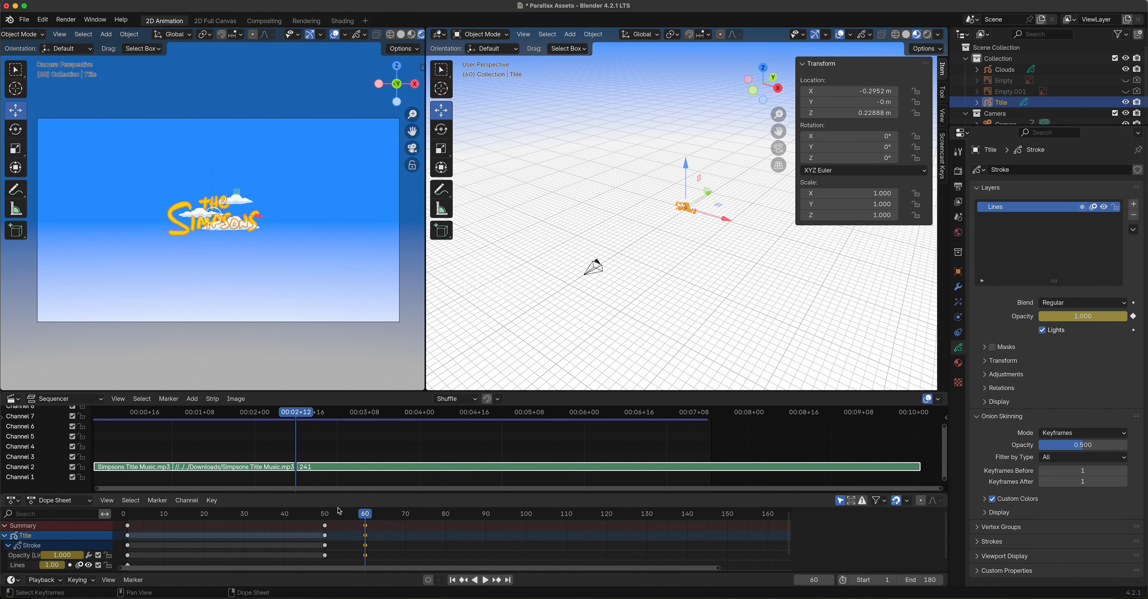
Step: Deselect the title and play the animation from near the start to review its sudden appearance during the zoom
{"action": "left_click_drag", "start_coordinate": [367, 516], "coordinate": [131, 559]}
{"action": "left_click", "coordinate": [326, 363]}
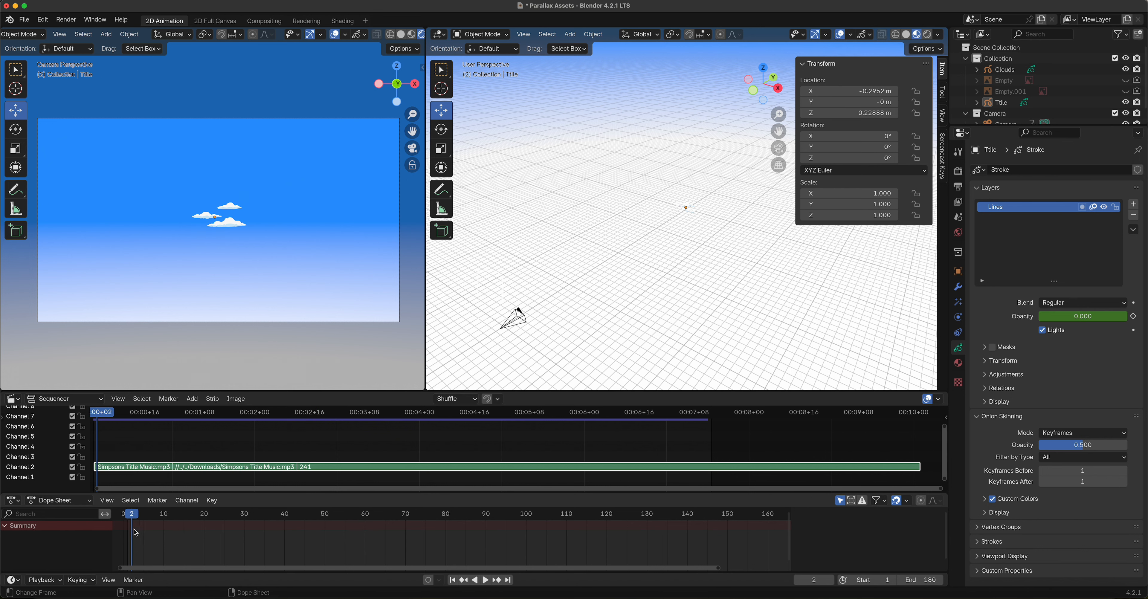
{"action": "key", "text": "space"}
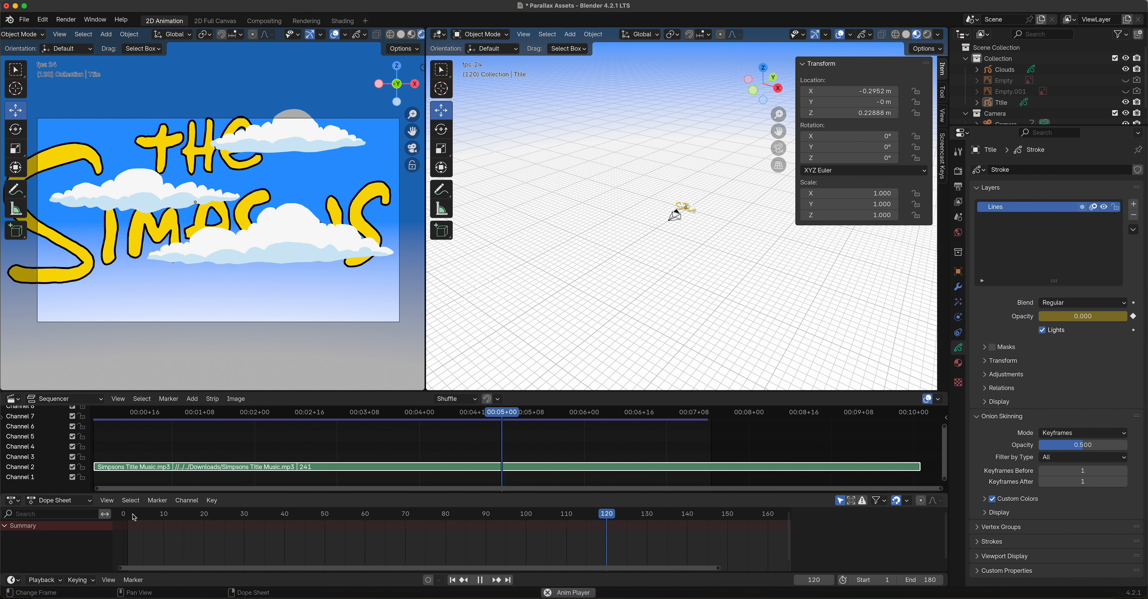
{"action": "key", "text": "space"}
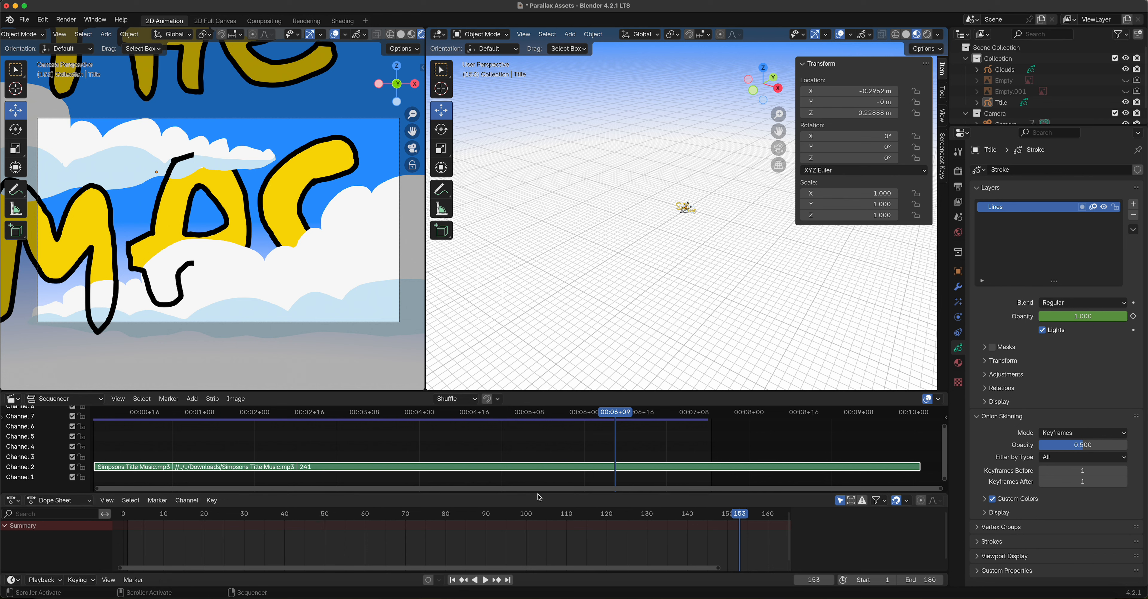
Step: Go to frame 60, hide the perspective viewport's sidebar and put the Clouds object into Edit Mode
{"action": "left_click_drag", "start_coordinate": [539, 497], "coordinate": [538, 484]}
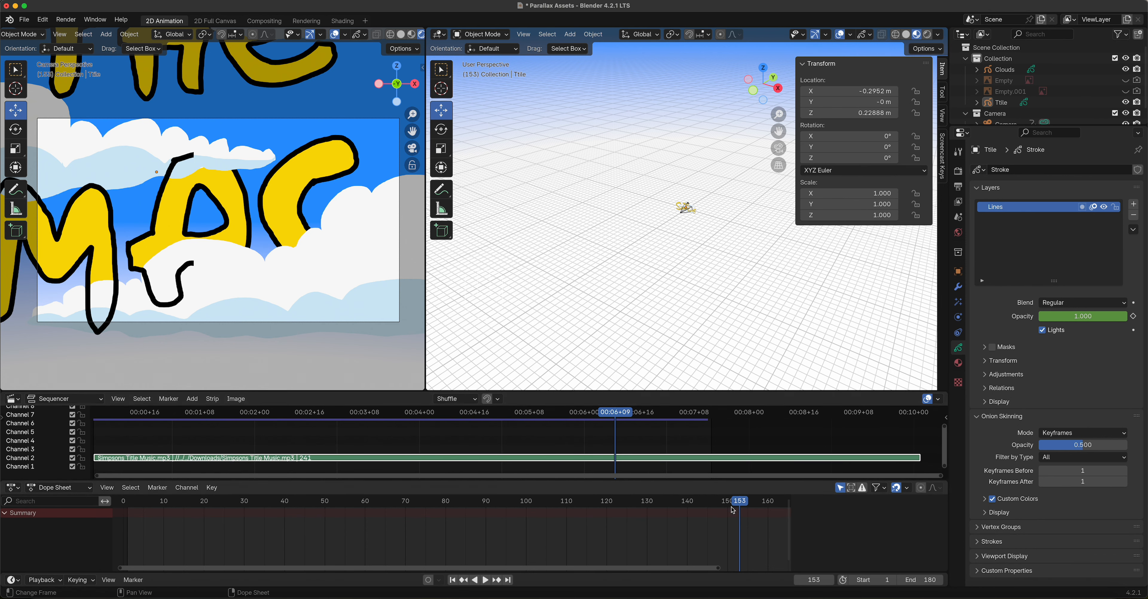
{"action": "left_click_drag", "start_coordinate": [738, 506], "coordinate": [365, 574]}
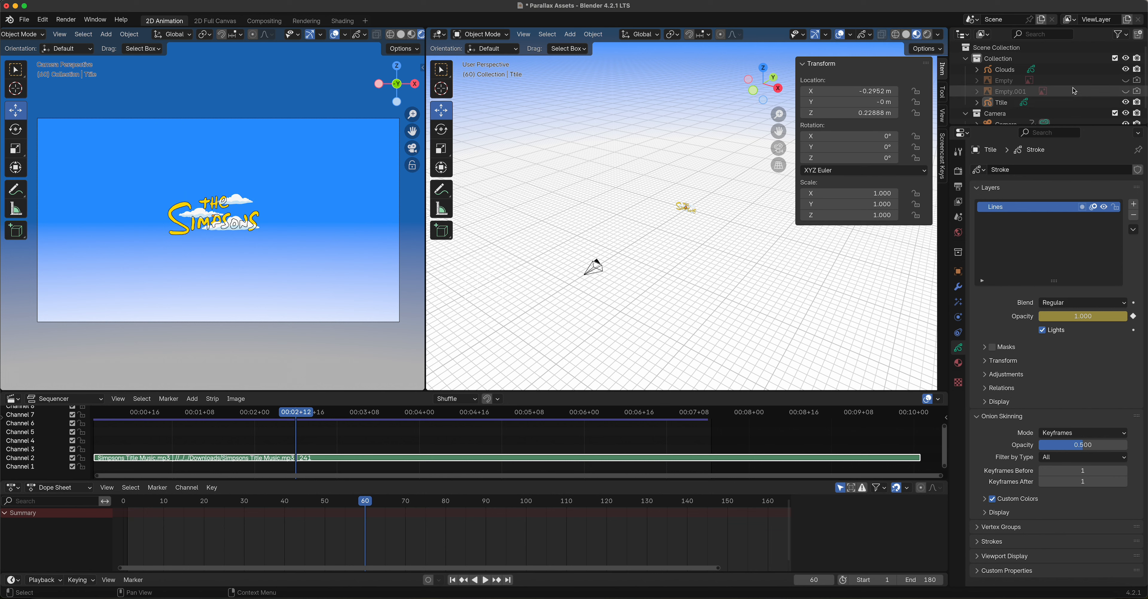
{"action": "left_click", "coordinate": [1079, 71]}
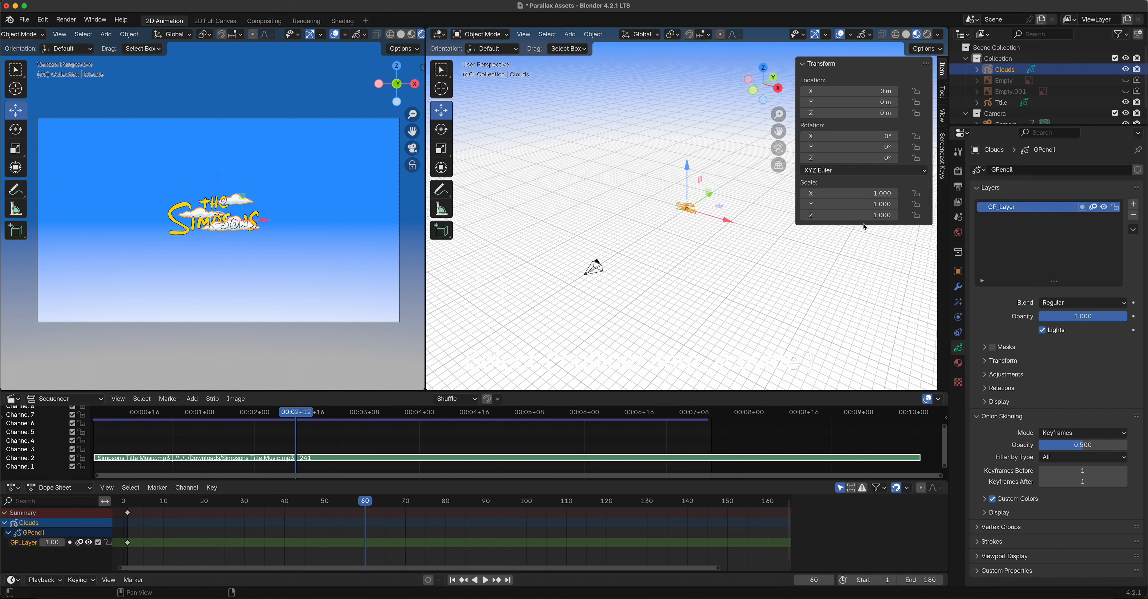
{"action": "scroll", "coordinate": [735, 240], "scroll_direction": "up", "scroll_amount": 5}
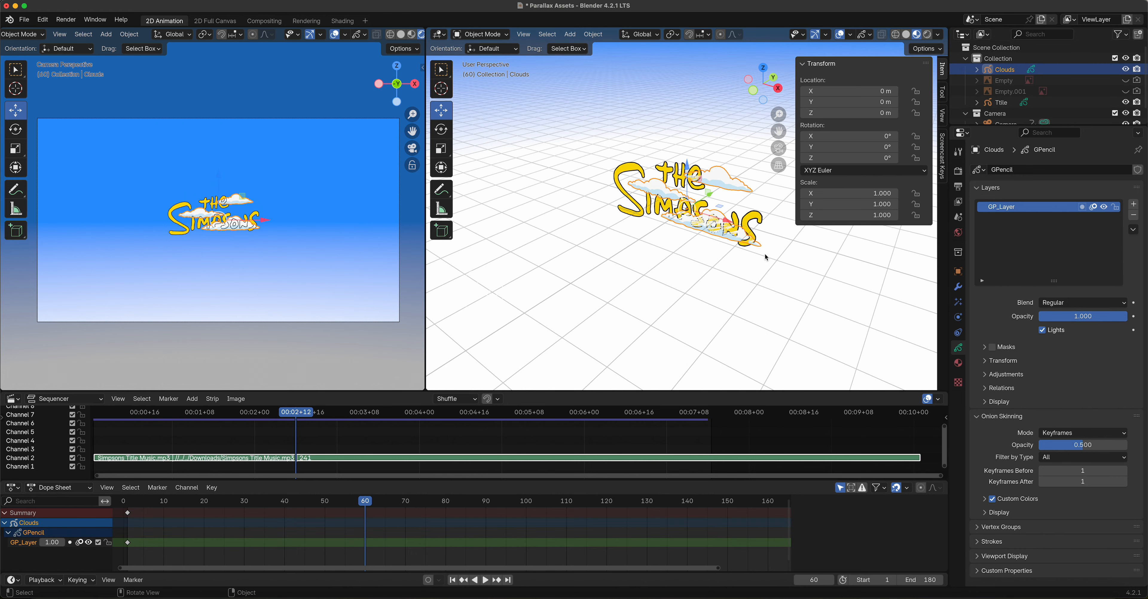
{"action": "key", "text": "n"}
{"action": "scroll", "coordinate": [721, 250], "scroll_direction": "up", "scroll_amount": 4}
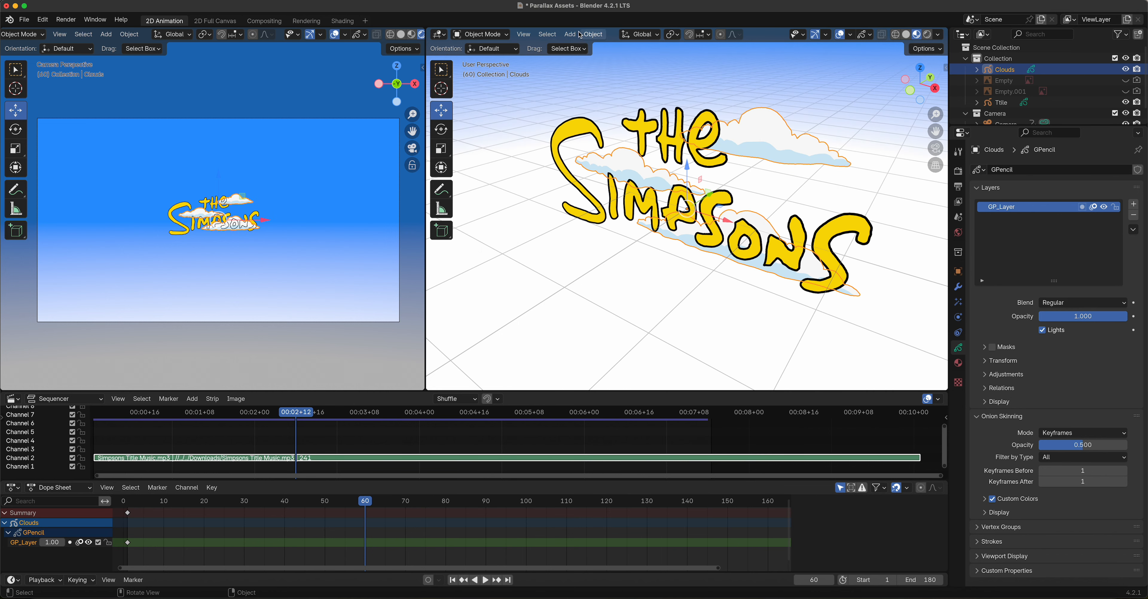
{"action": "left_click", "coordinate": [490, 40]}
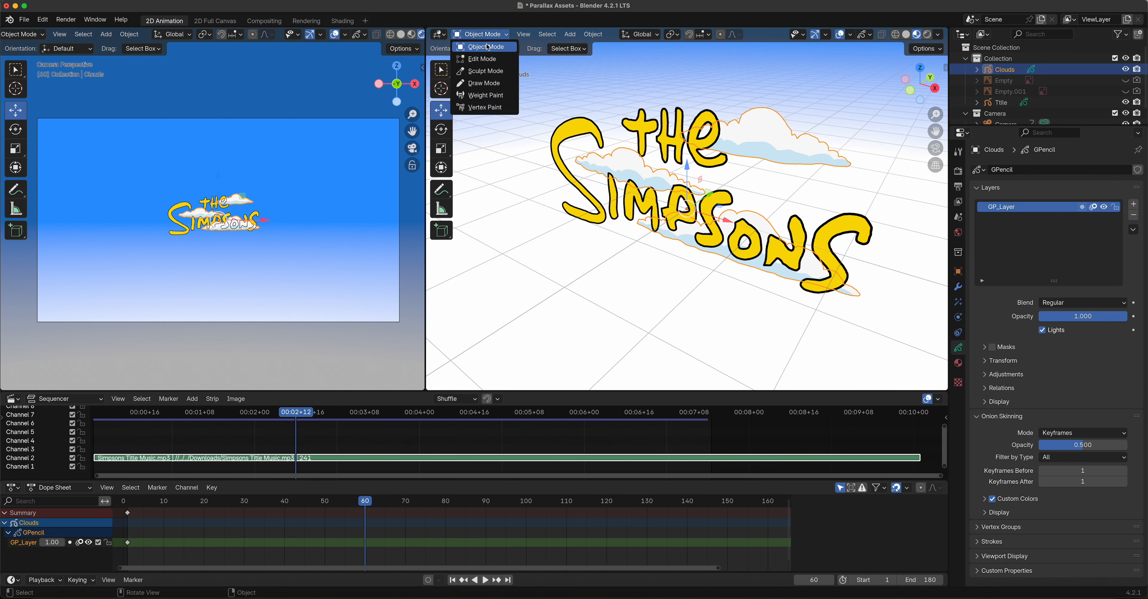
{"action": "left_click", "coordinate": [488, 61]}
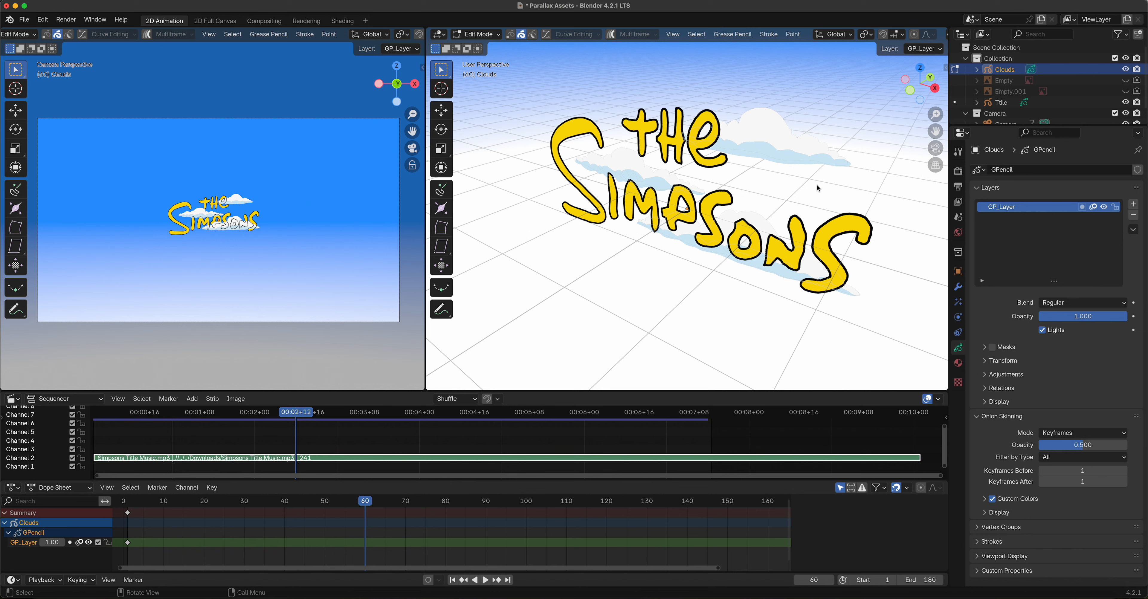
Step: Box-select the cloud behind the word THE for moving, and widen the user perspective viewport
{"action": "mouse_move", "coordinate": [819, 180]}
{"action": "left_mouse_down"}
{"action": "mouse_move", "coordinate": [781, 126]}
{"action": "mouse_move", "coordinate": [724, 100]}
{"action": "left_mouse_up"}
{"action": "mouse_move", "coordinate": [654, 95]}
{"action": "left_mouse_down"}
{"action": "mouse_move", "coordinate": [725, 113]}
{"action": "mouse_move", "coordinate": [842, 175]}
{"action": "mouse_move", "coordinate": [853, 159]}
{"action": "mouse_move", "coordinate": [863, 172]}
{"action": "left_mouse_up"}
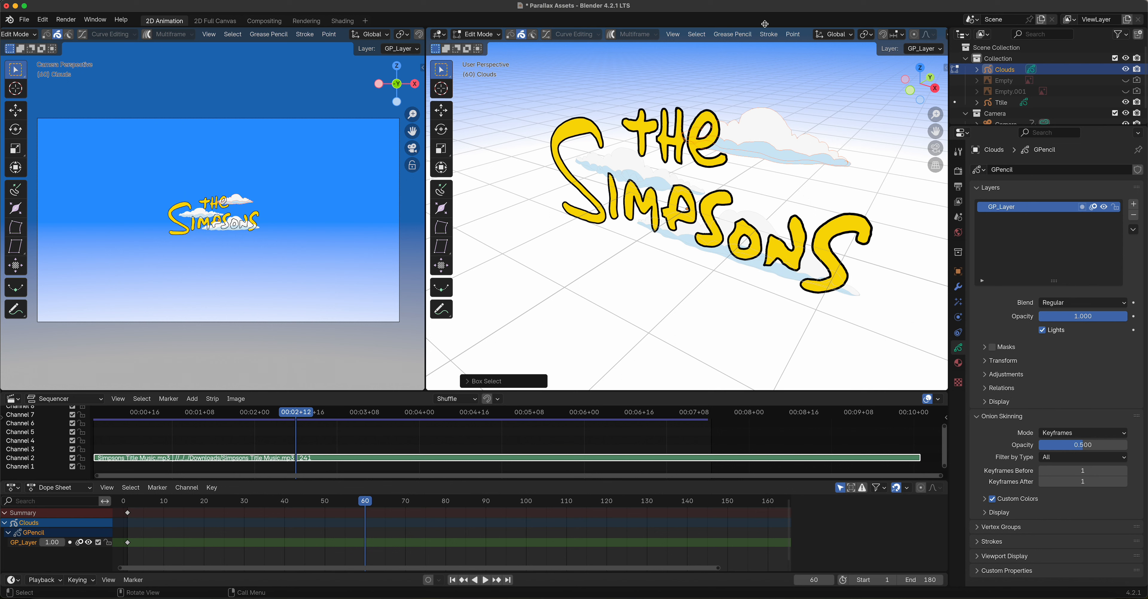
{"action": "left_click", "coordinate": [443, 111]}
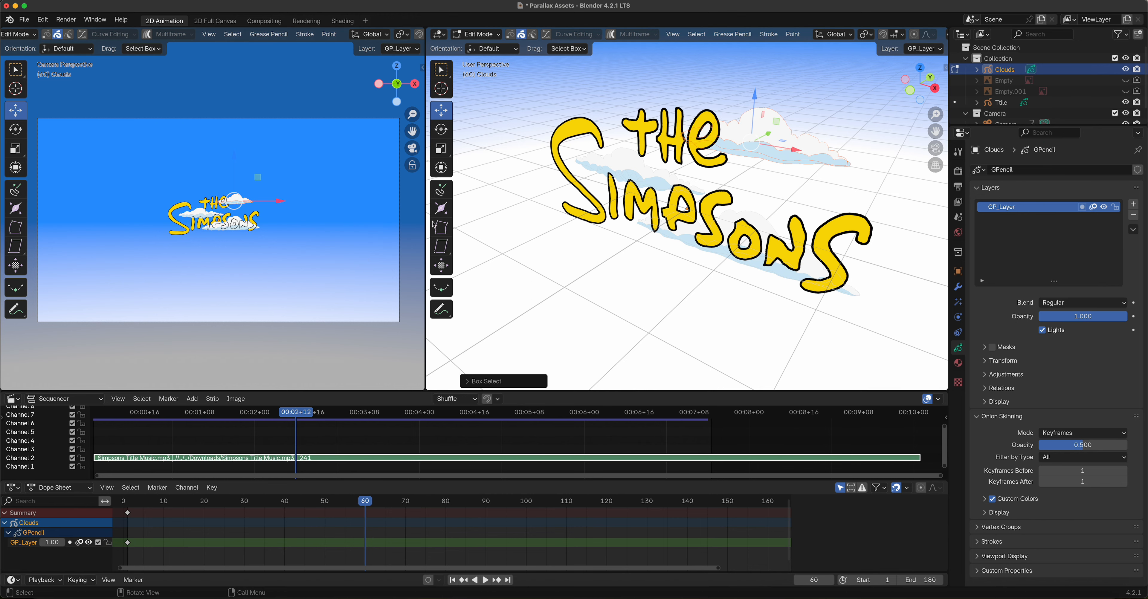
{"action": "left_click_drag", "start_coordinate": [424, 224], "coordinate": [325, 230]}
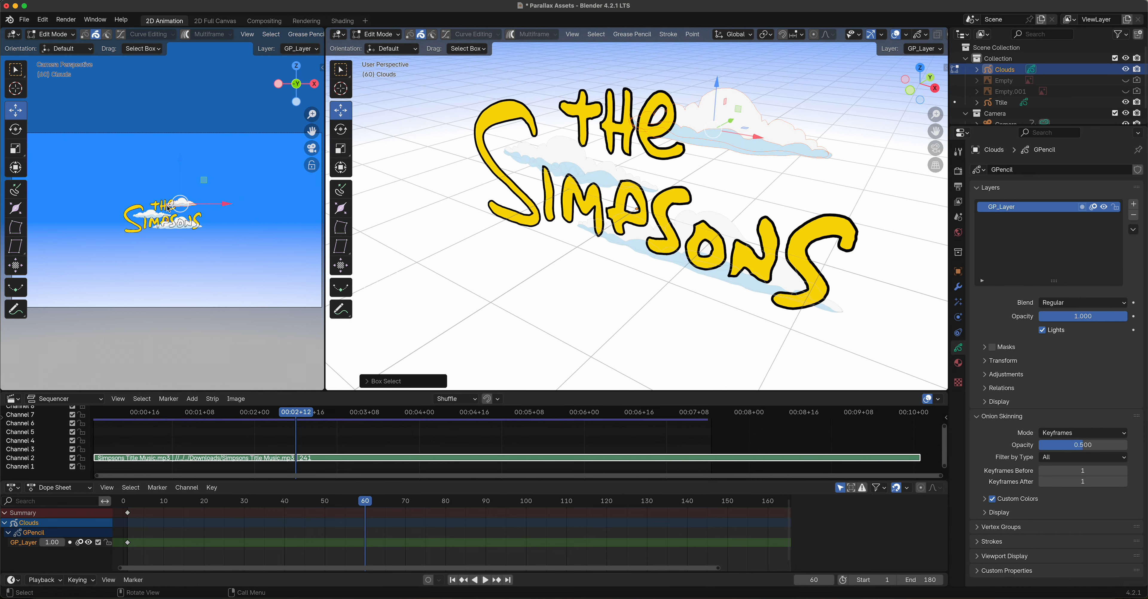
{"action": "key", "text": "t"}
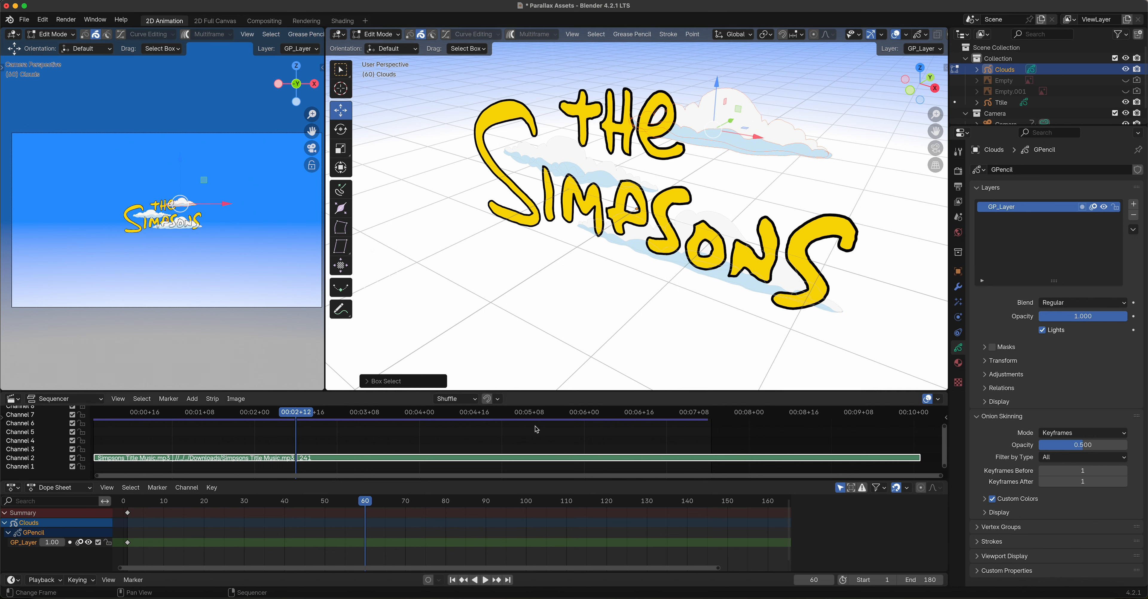
Step: At frame 147, move the selected upper cloud far back along Y behind the title
{"action": "mouse_move", "coordinate": [364, 508]}
{"action": "left_mouse_down"}
{"action": "mouse_move", "coordinate": [301, 512]}
{"action": "mouse_move", "coordinate": [370, 498]}
{"action": "left_mouse_up"}
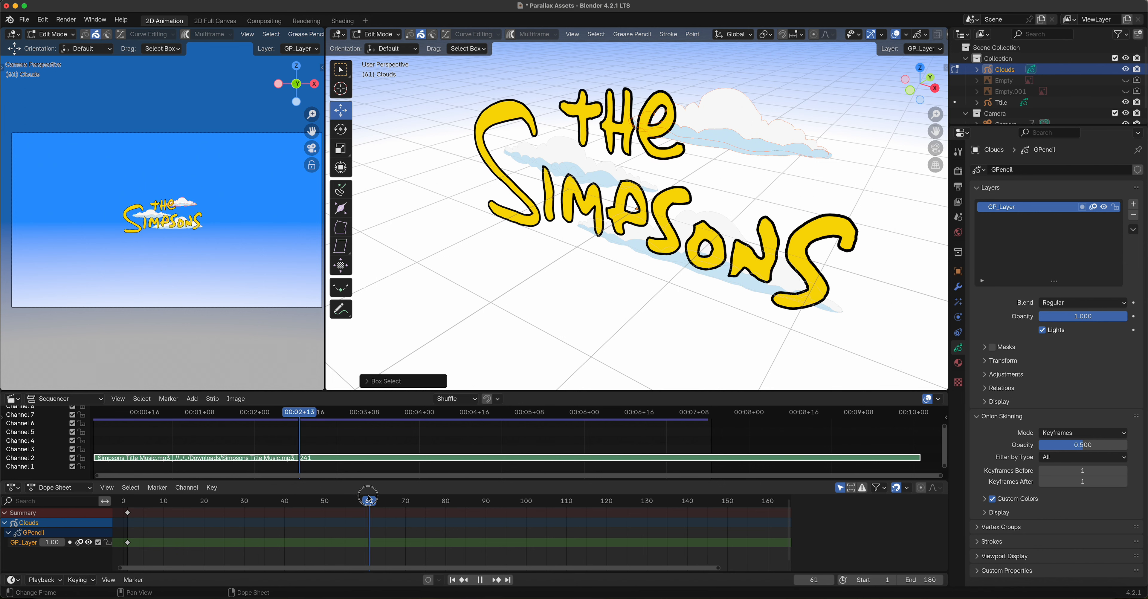
{"action": "left_click", "coordinate": [779, 163]}
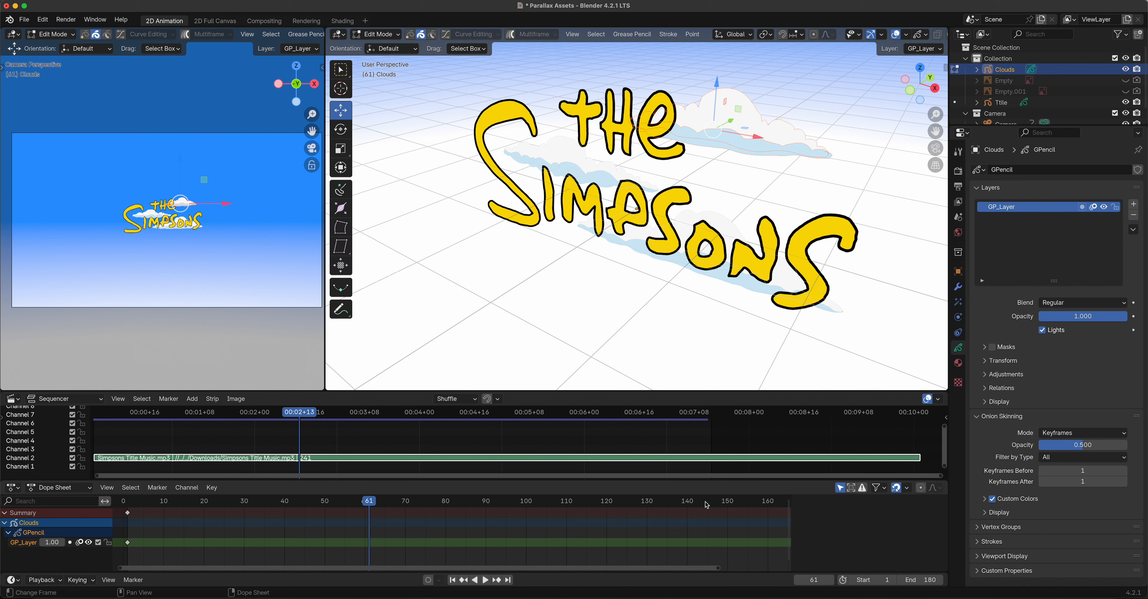
{"action": "mouse_move", "coordinate": [706, 505]}
{"action": "left_mouse_down"}
{"action": "mouse_move", "coordinate": [595, 500]}
{"action": "mouse_move", "coordinate": [718, 508]}
{"action": "left_mouse_up"}
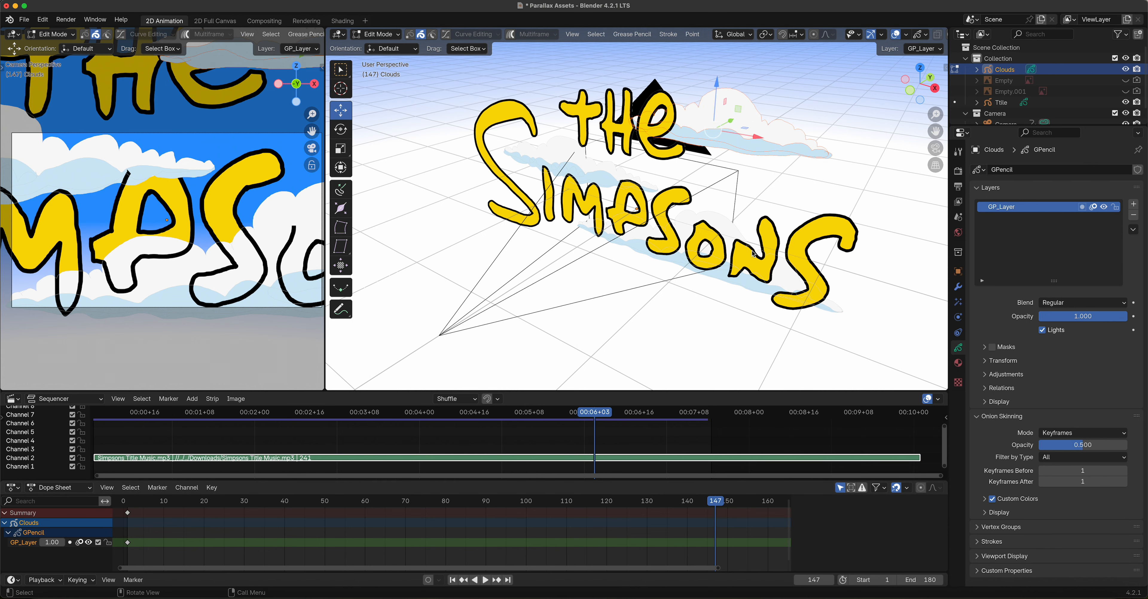
{"action": "scroll", "coordinate": [757, 224], "scroll_direction": "down", "scroll_amount": 2}
{"action": "scroll", "coordinate": [757, 224], "scroll_direction": "down", "scroll_amount": 4}
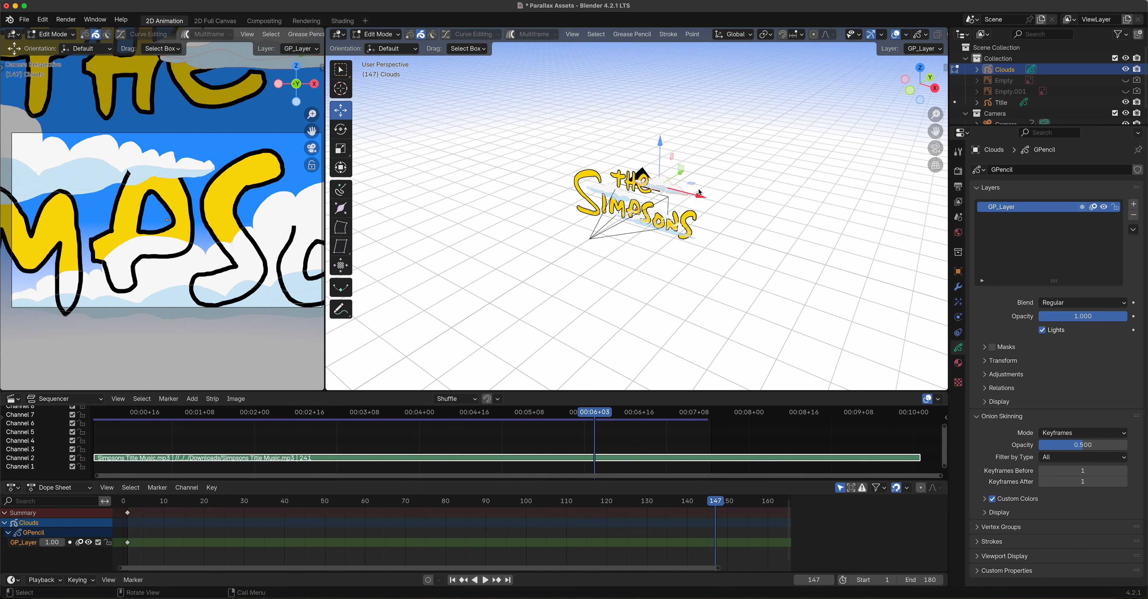
{"action": "left_click_drag", "start_coordinate": [680, 177], "coordinate": [826, 172]}
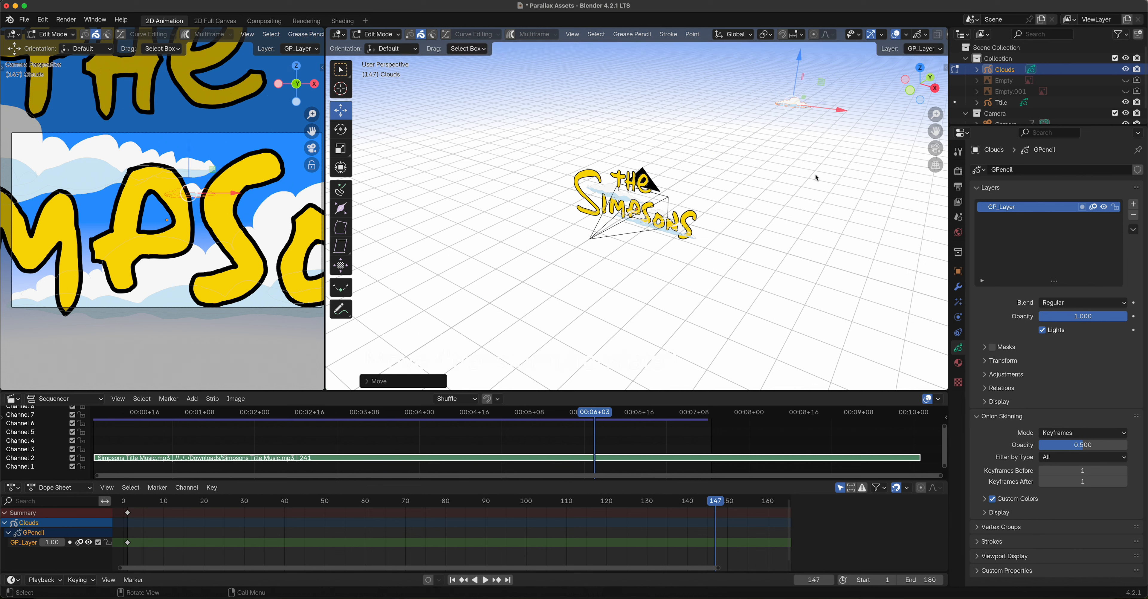
Step: Move the cloud at the word's beginning and the lower cloud back along Y, each to its own depth behind the title
{"action": "mouse_move", "coordinate": [558, 162]}
{"action": "left_mouse_down"}
{"action": "mouse_move", "coordinate": [631, 203]}
{"action": "mouse_move", "coordinate": [622, 195]}
{"action": "mouse_move", "coordinate": [707, 148]}
{"action": "mouse_move", "coordinate": [811, 130]}
{"action": "mouse_move", "coordinate": [797, 141]}
{"action": "mouse_move", "coordinate": [798, 125]}
{"action": "mouse_move", "coordinate": [743, 124]}
{"action": "left_mouse_up"}
{"action": "key", "text": "x"}
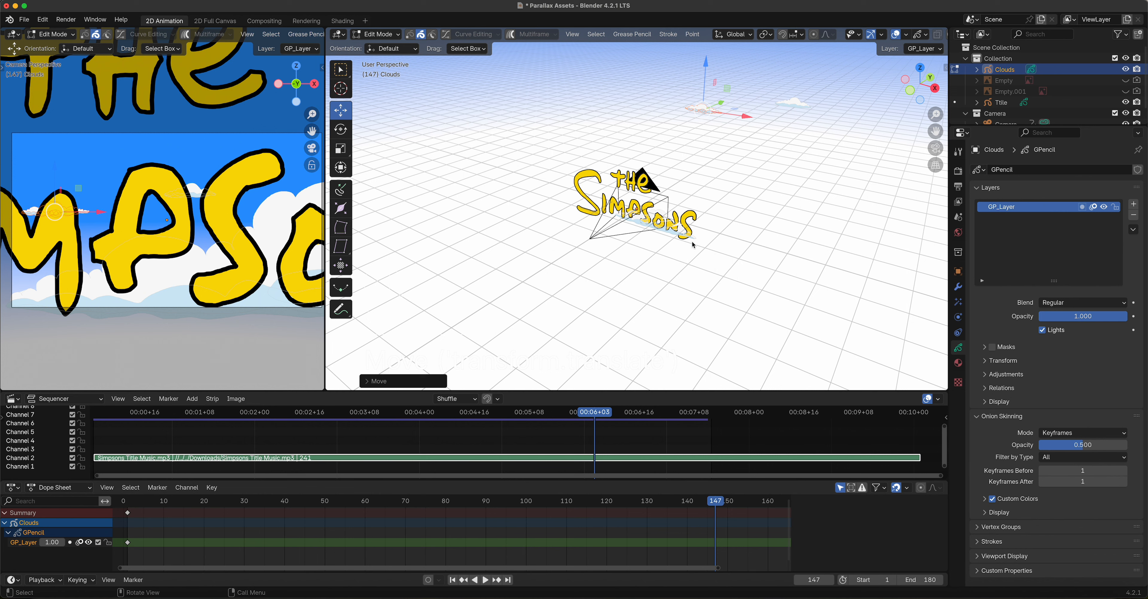
{"action": "left_click_drag", "start_coordinate": [696, 256], "coordinate": [589, 194]}
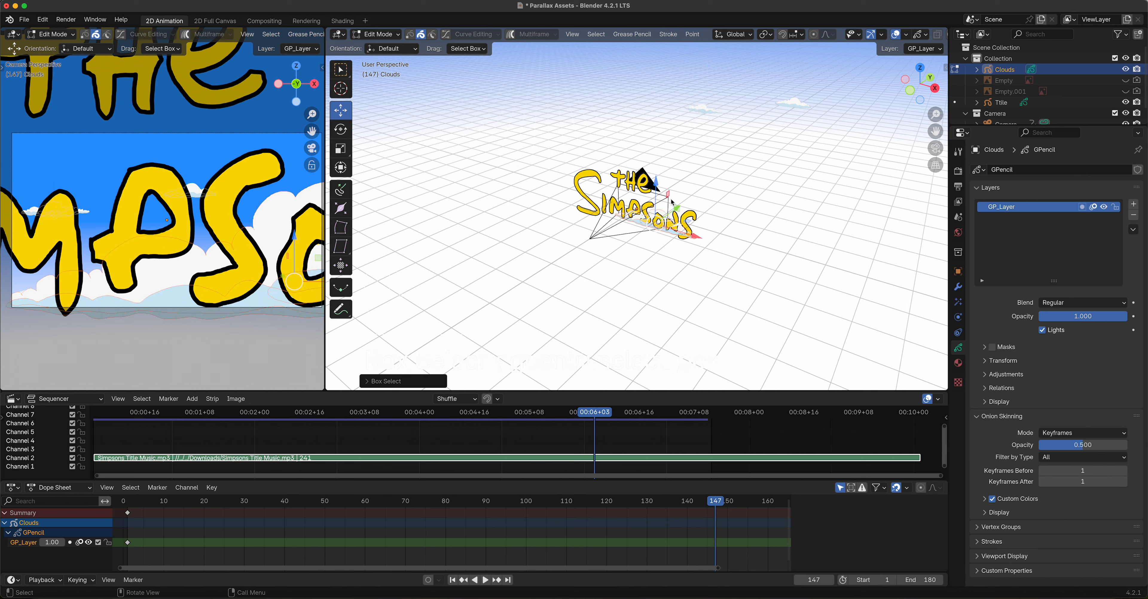
{"action": "mouse_move", "coordinate": [675, 209]}
{"action": "left_mouse_down"}
{"action": "mouse_move", "coordinate": [755, 159]}
{"action": "mouse_move", "coordinate": [817, 140]}
{"action": "mouse_move", "coordinate": [858, 146]}
{"action": "mouse_move", "coordinate": [914, 177]}
{"action": "left_mouse_up"}
{"action": "right_click", "coordinate": [696, 192]}
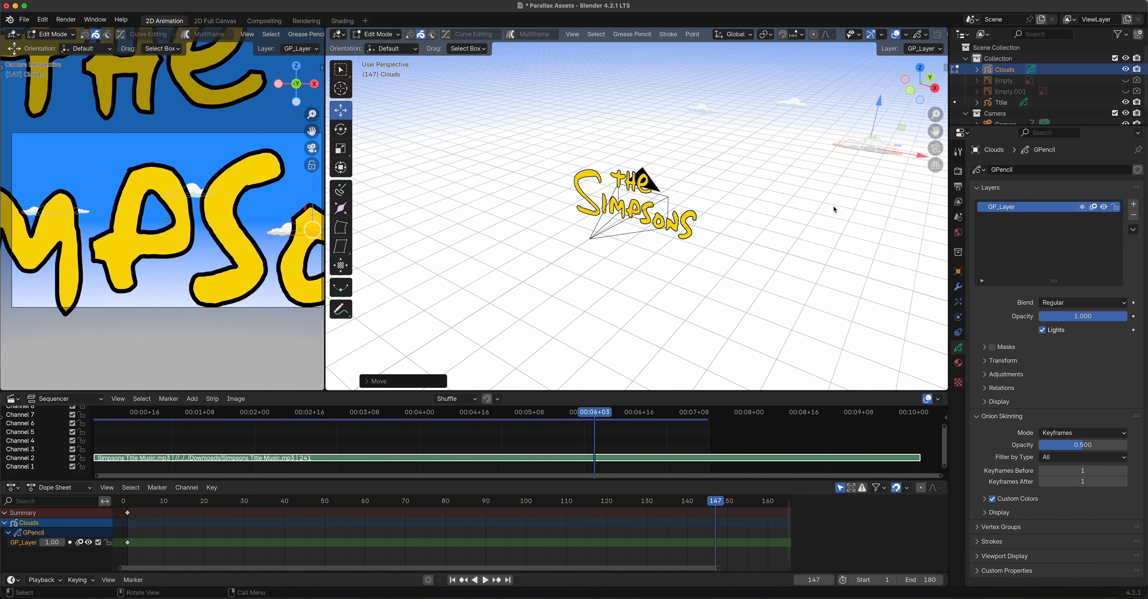
Step: From the front view, duplicate the cloud to the right of the title and place the copy below the title
{"action": "key", "text": "KP_1"}
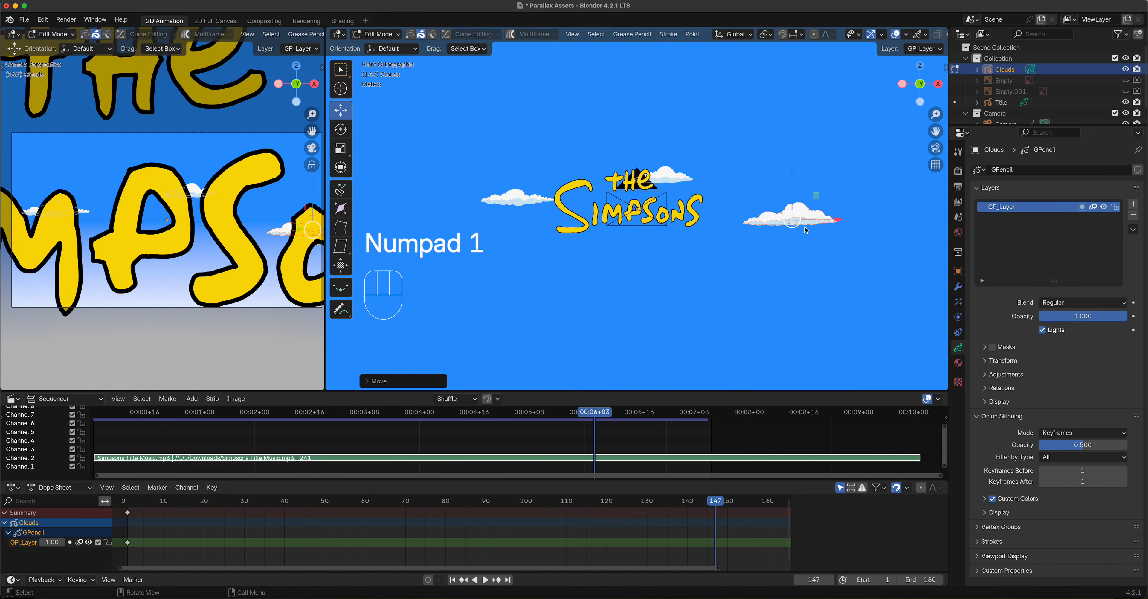
{"action": "key", "text": "shift"}
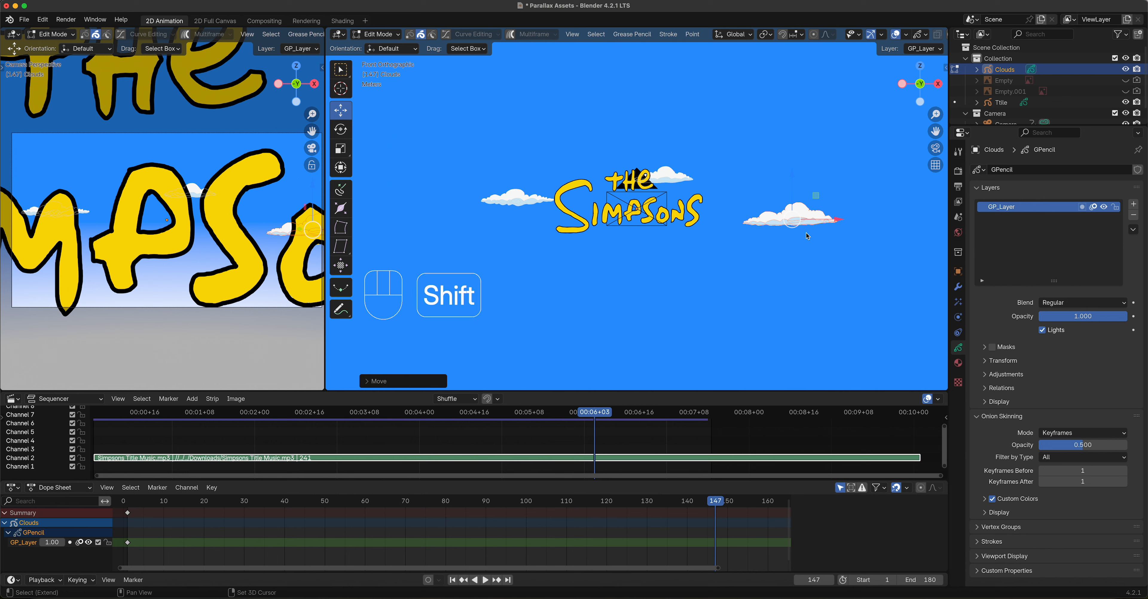
{"action": "key", "text": "shift+d"}
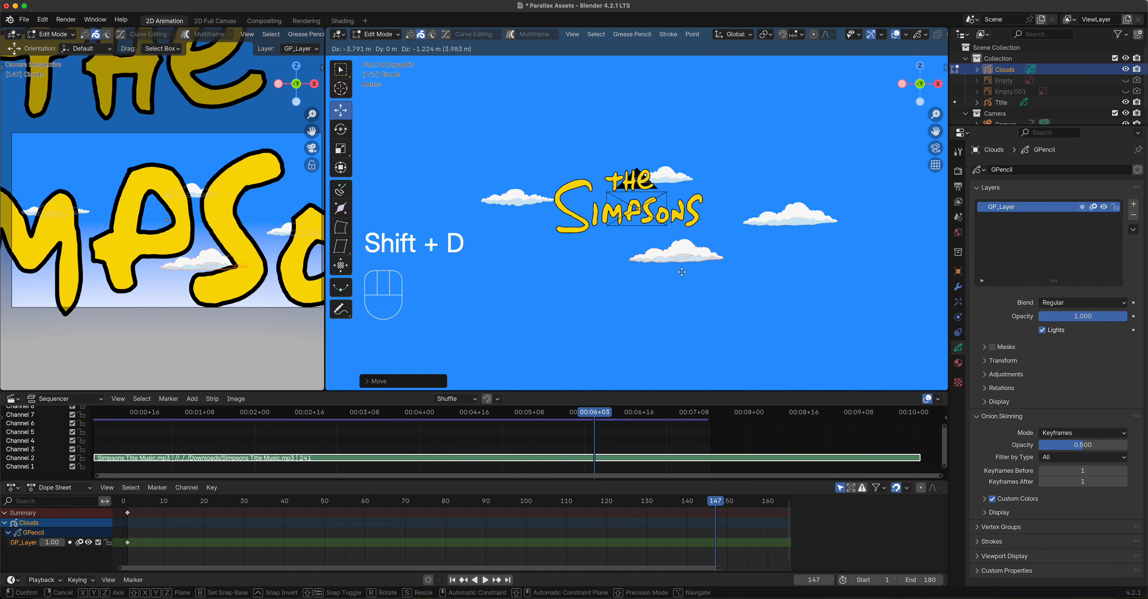
{"action": "left_click", "coordinate": [632, 278]}
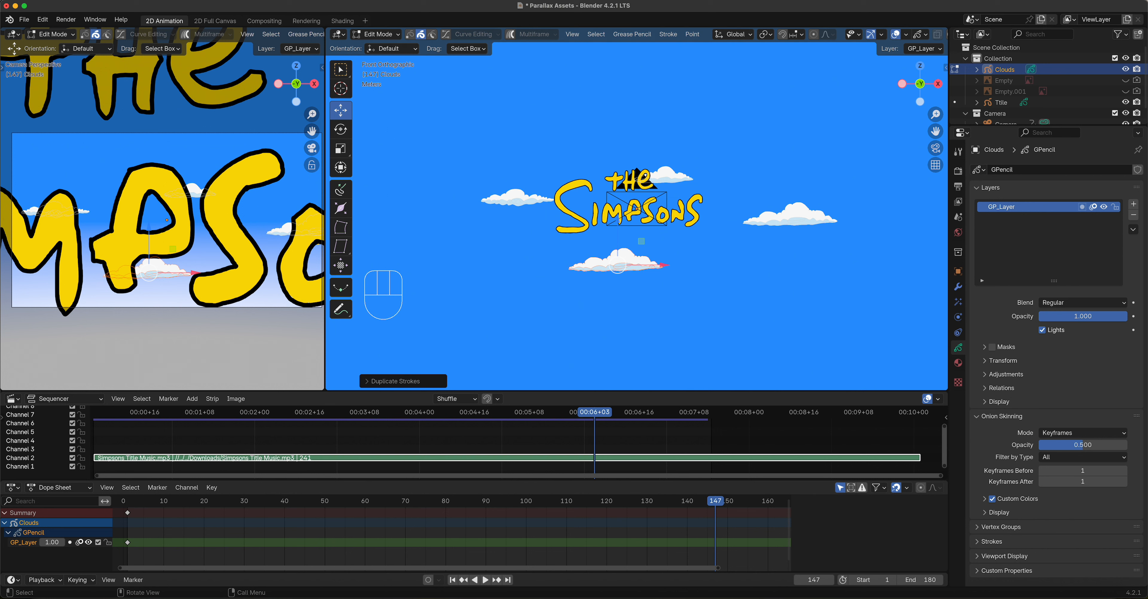
Step: Mirror the copied cloud below the title along global X and enlarge it about 1.3 times
{"action": "left_click", "coordinate": [630, 34]}
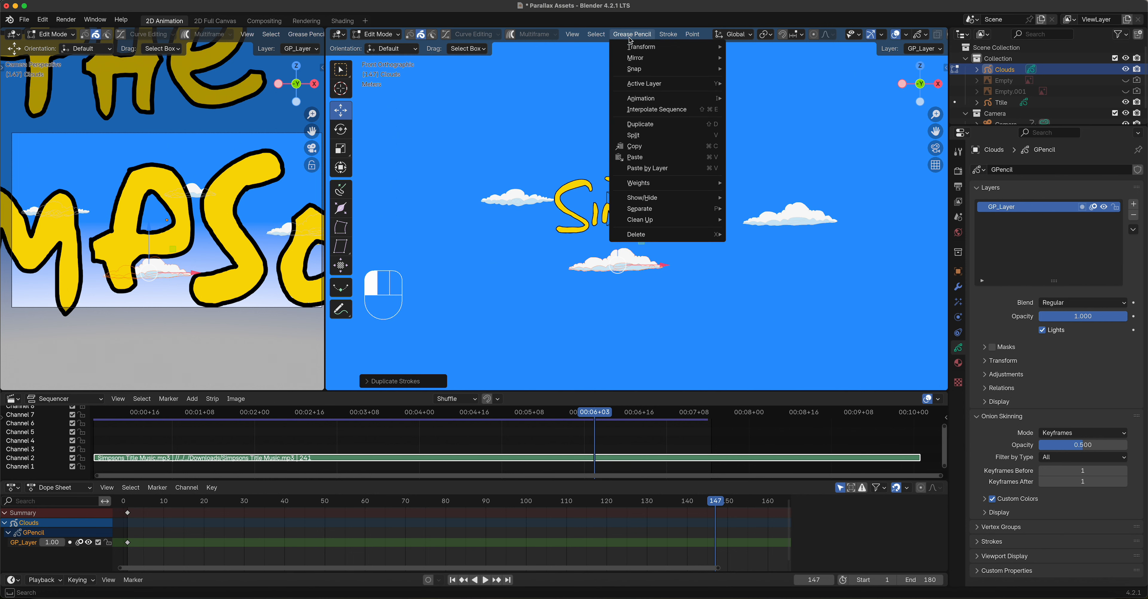
{"action": "mouse_move", "coordinate": [677, 89]}
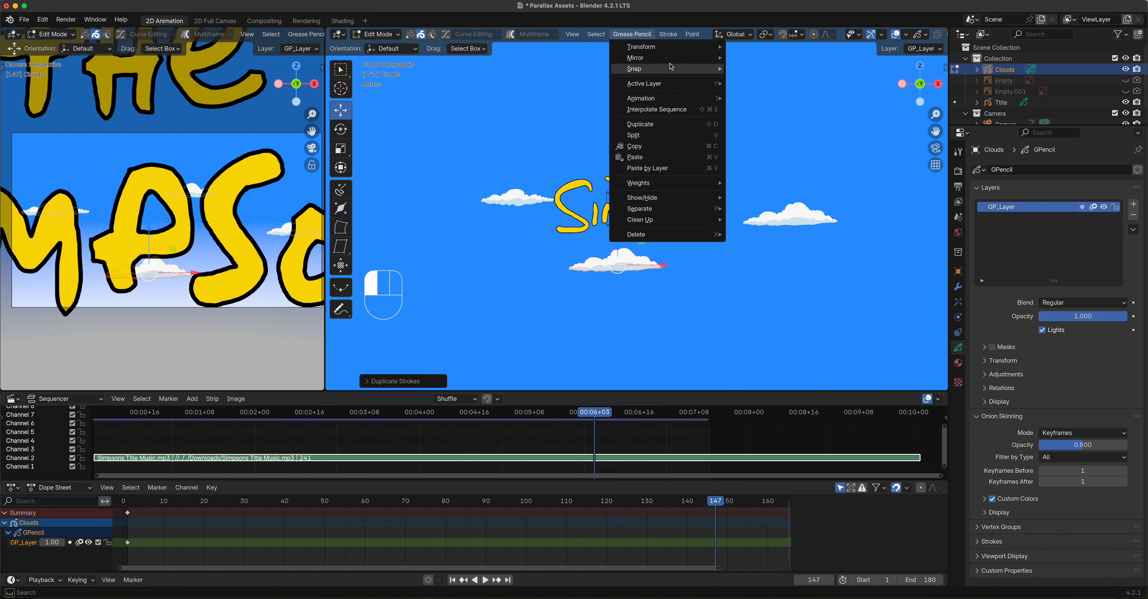
{"action": "mouse_move", "coordinate": [701, 67]}
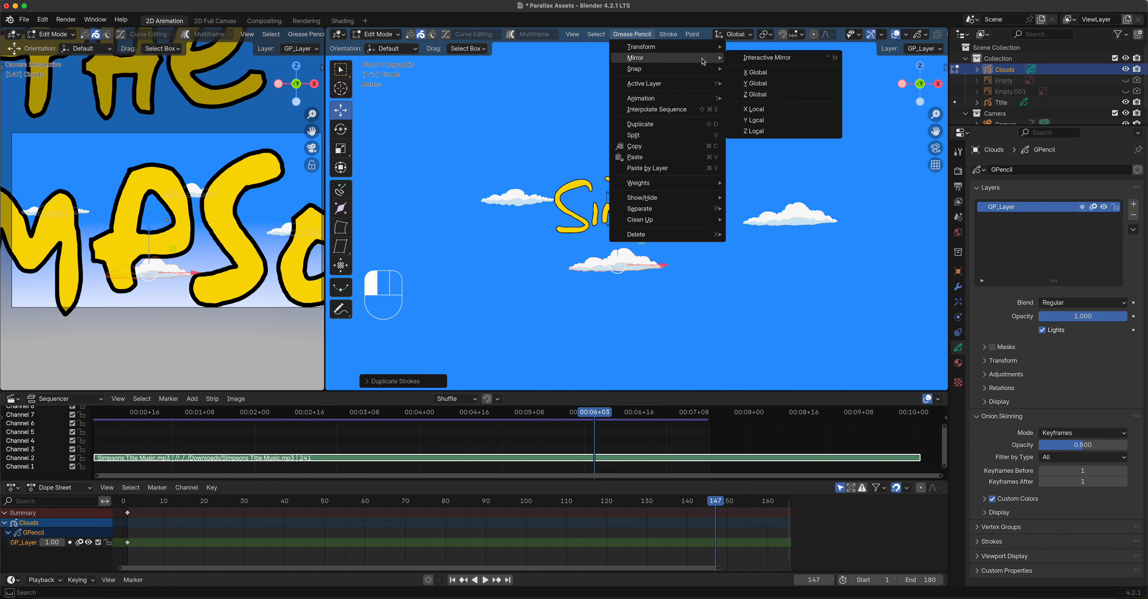
{"action": "left_click", "coordinate": [753, 74]}
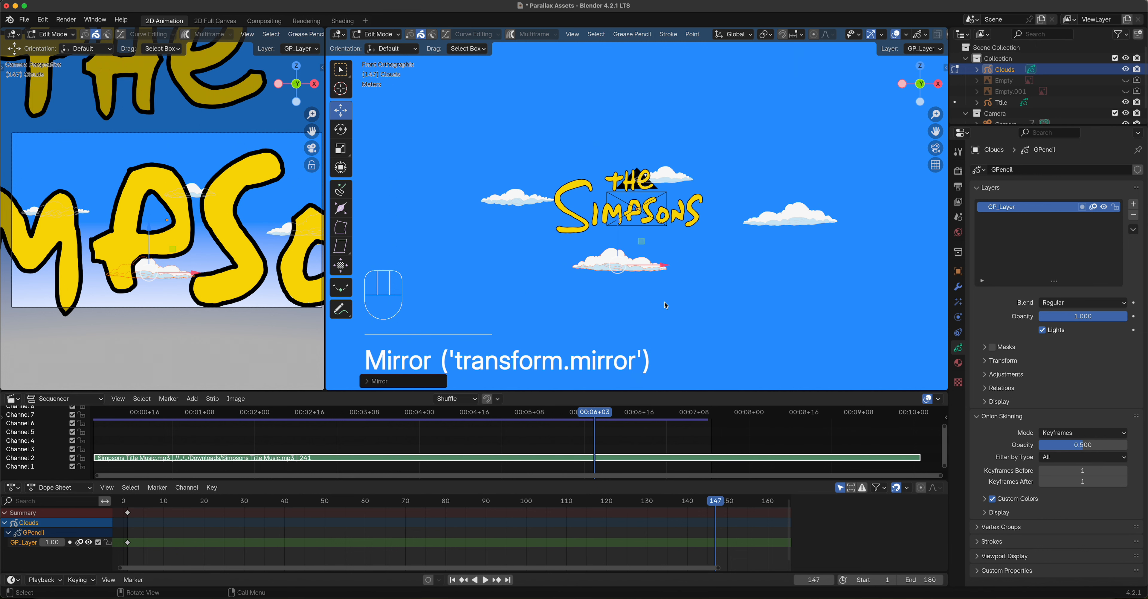
{"action": "key", "text": "s"}
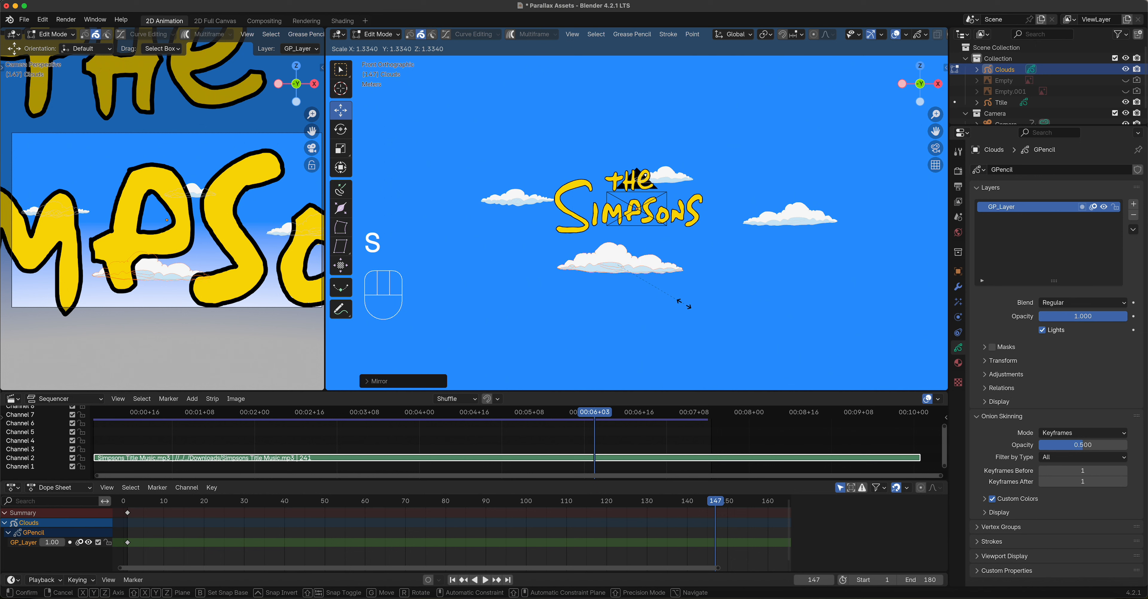
{"action": "left_click", "coordinate": [684, 304]}
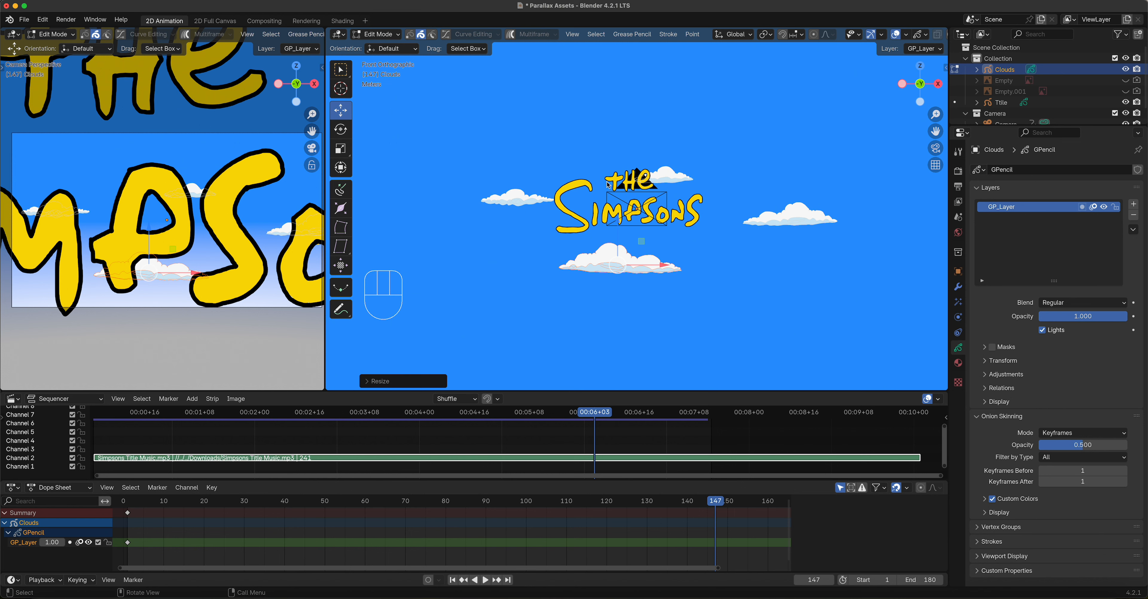
Step: Duplicate the cloud behind the word THE, place the copy above the S of the title, and enlarge it
{"action": "left_click_drag", "start_coordinate": [638, 144], "coordinate": [696, 191]}
{"action": "key", "text": "shift+d"}
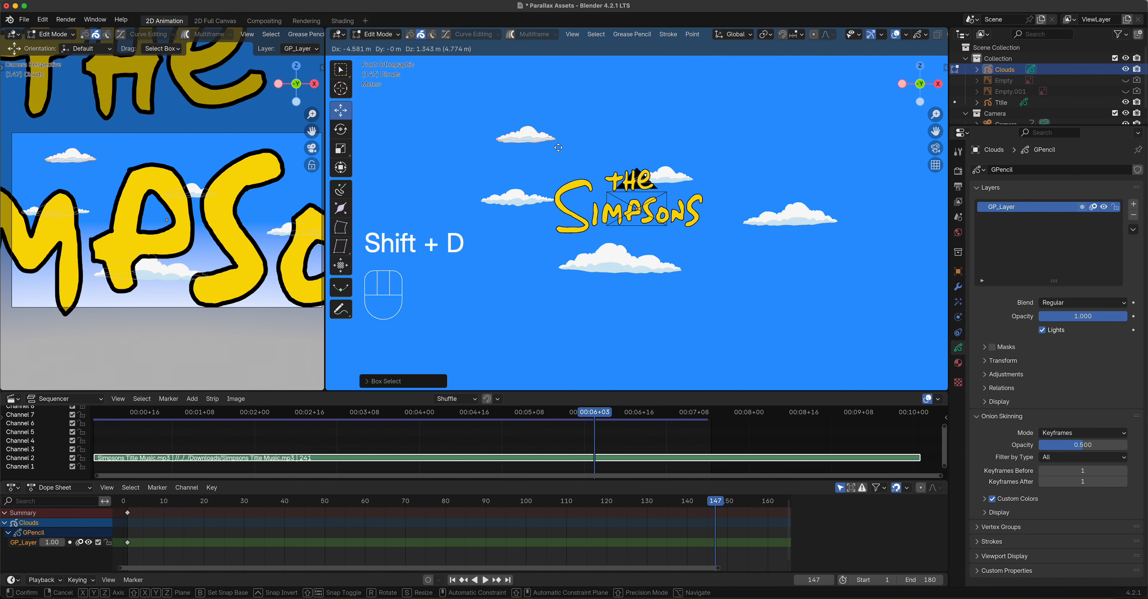
{"action": "left_click", "coordinate": [569, 152]}
{"action": "key", "text": "s"}
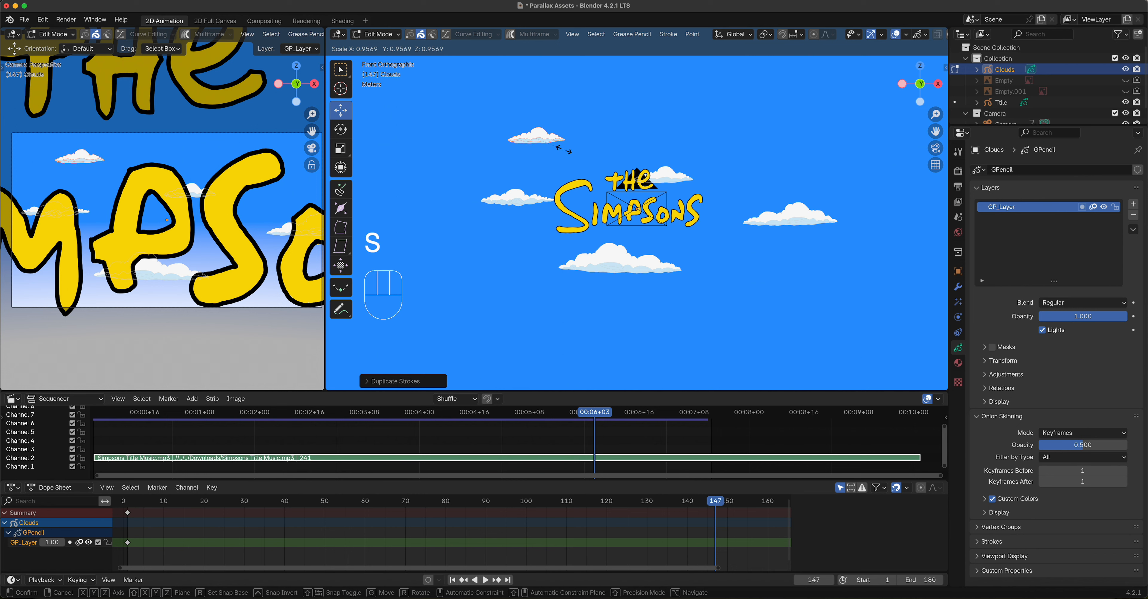
{"action": "left_click", "coordinate": [554, 151]}
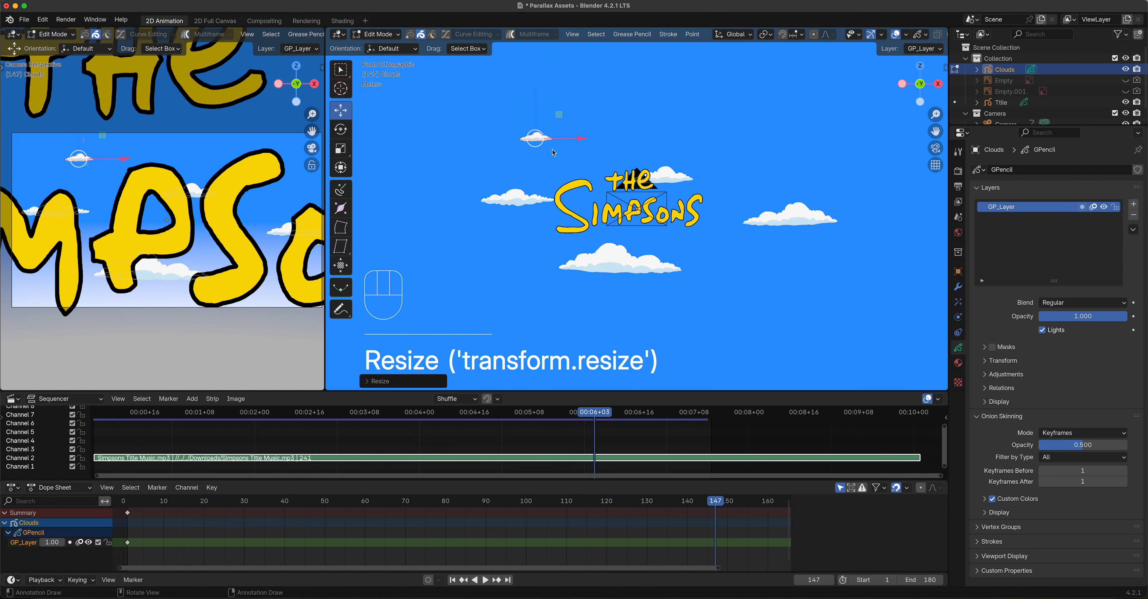
{"action": "key", "text": "s"}
{"action": "left_click", "coordinate": [583, 157]}
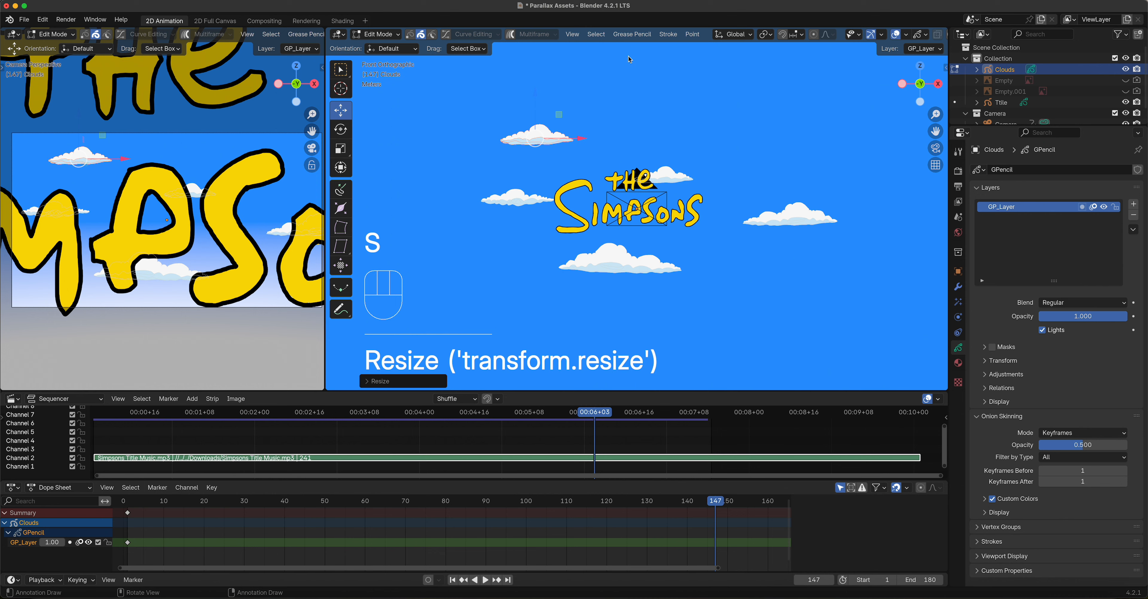
Step: Mirror the copied cloud above the S along global X and move it far back along Y behind the other clouds
{"action": "left_click", "coordinate": [631, 34]}
{"action": "mouse_move", "coordinate": [639, 61]}
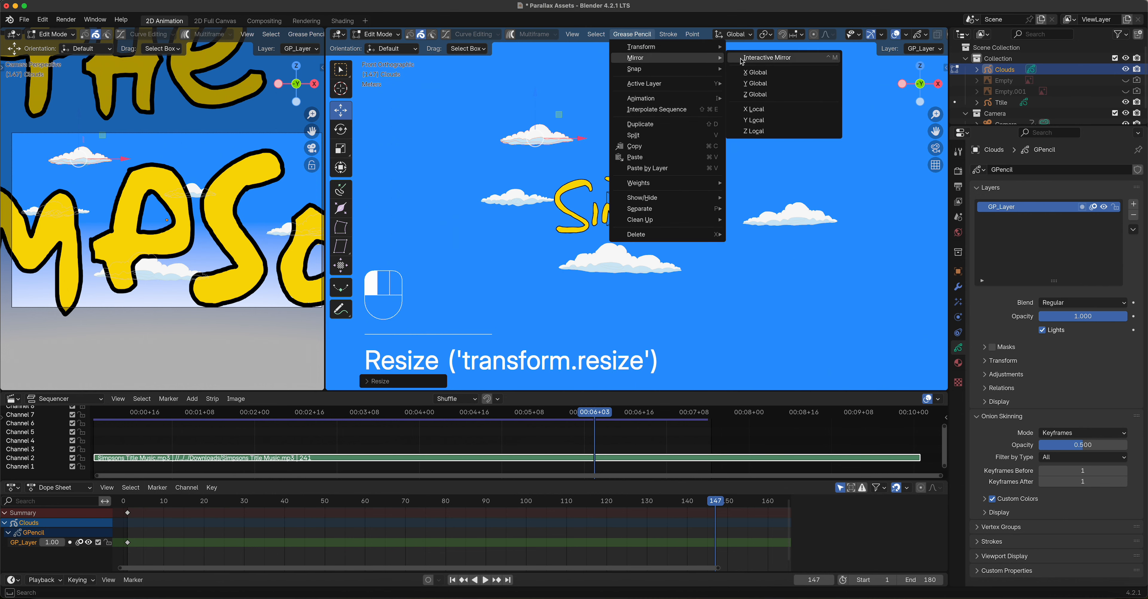
{"action": "left_click", "coordinate": [780, 72]}
{"action": "middle_click_drag", "start_coordinate": [738, 148], "coordinate": [704, 143]}
{"action": "left_click_drag", "start_coordinate": [705, 73], "coordinate": [772, 54]}
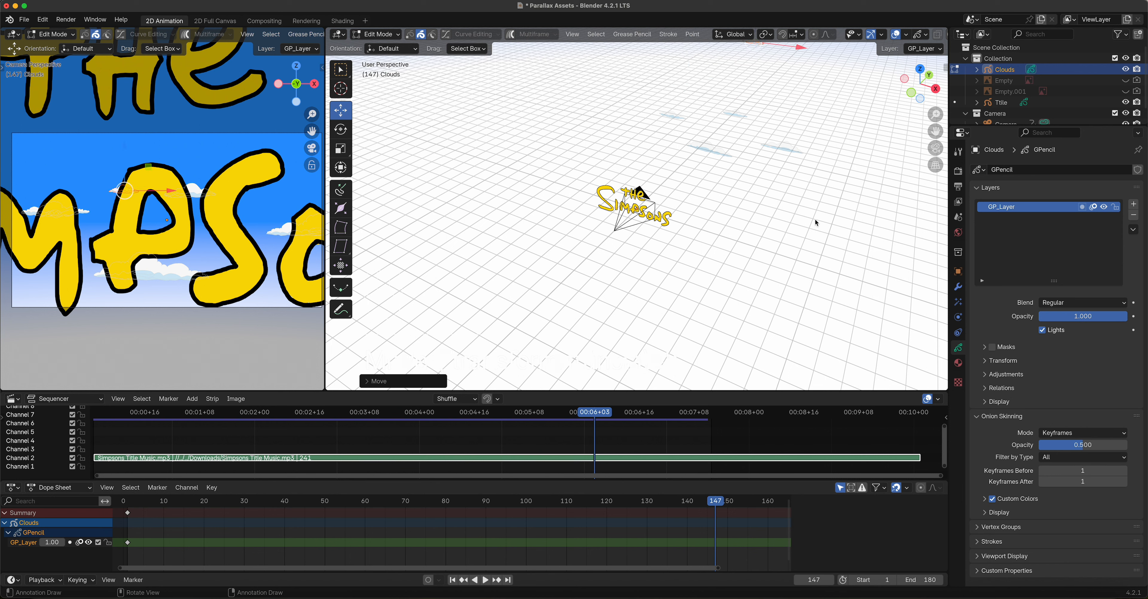
Step: Duplicate the group of clouds behind the title and move the copies about 33 m along negative Y, past the title
{"action": "scroll", "coordinate": [789, 210], "scroll_direction": "down", "scroll_amount": 3}
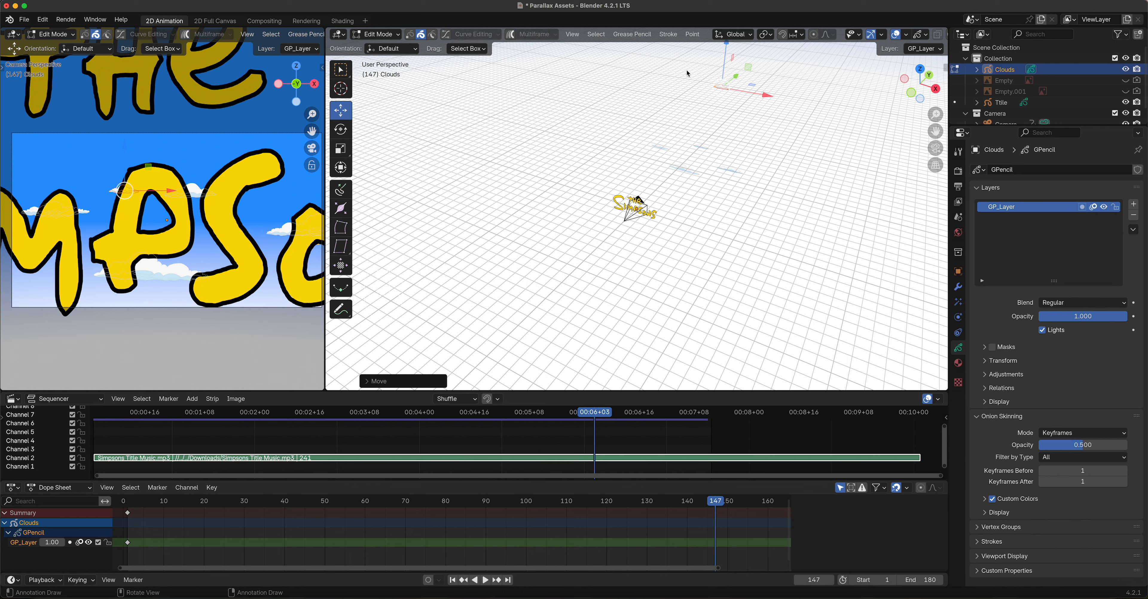
{"action": "mouse_move", "coordinate": [646, 67]}
{"action": "left_mouse_down"}
{"action": "mouse_move", "coordinate": [735, 169]}
{"action": "mouse_move", "coordinate": [763, 181]}
{"action": "left_mouse_up"}
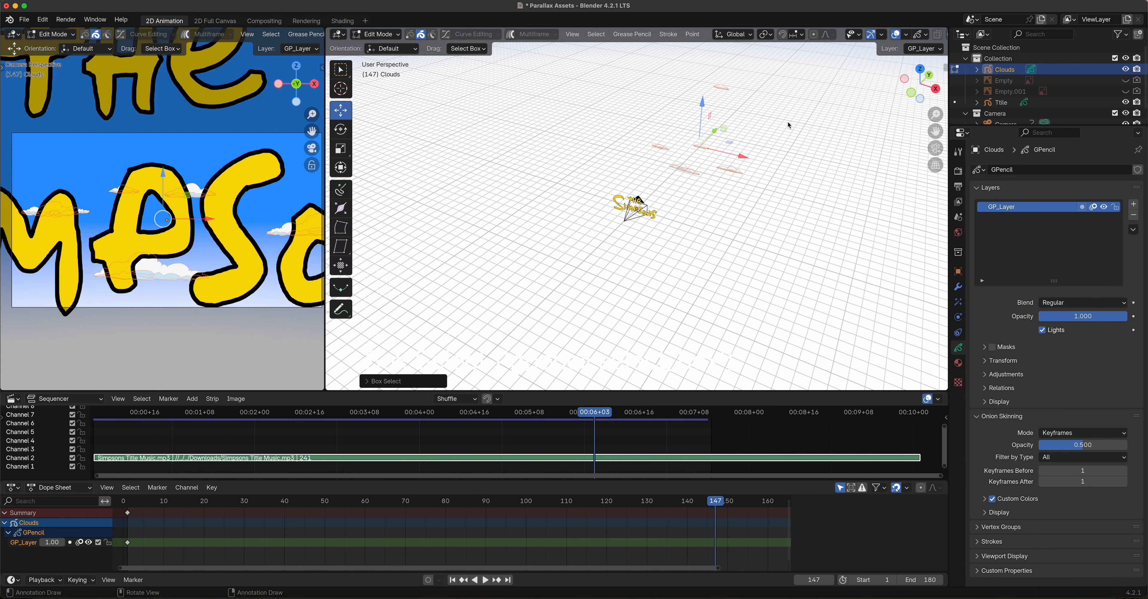
{"action": "key", "text": "g"}
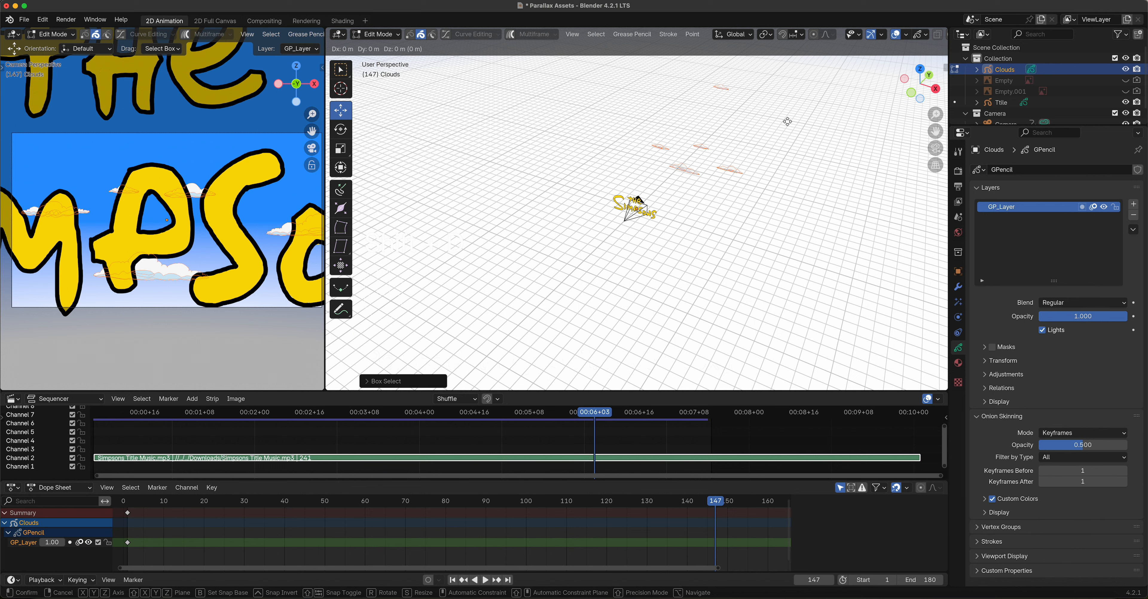
{"action": "key", "text": "y"}
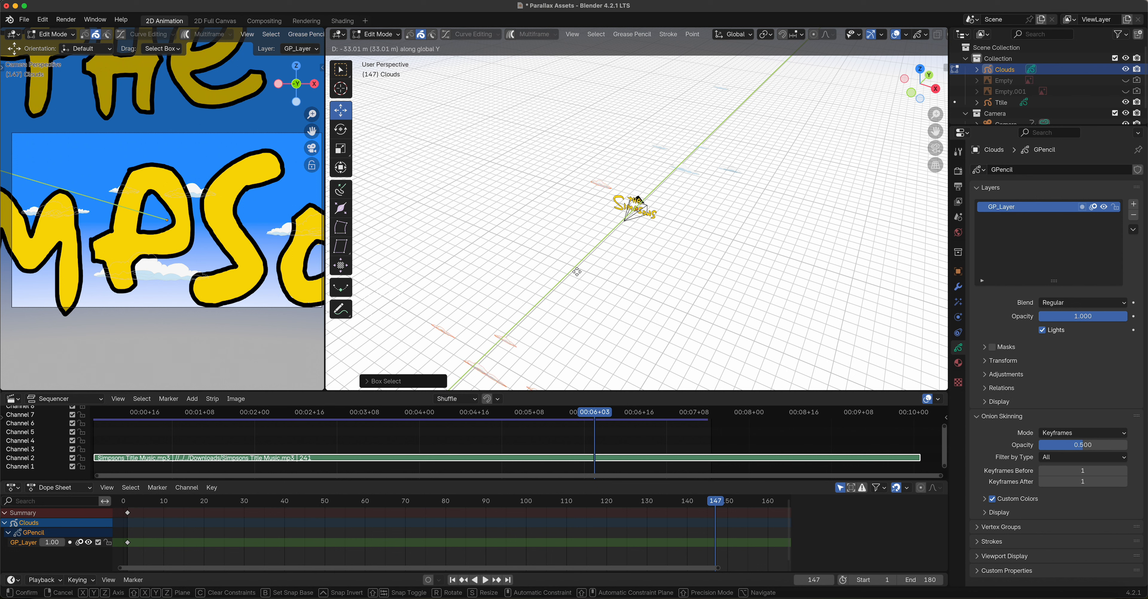
{"action": "left_click", "coordinate": [567, 277]}
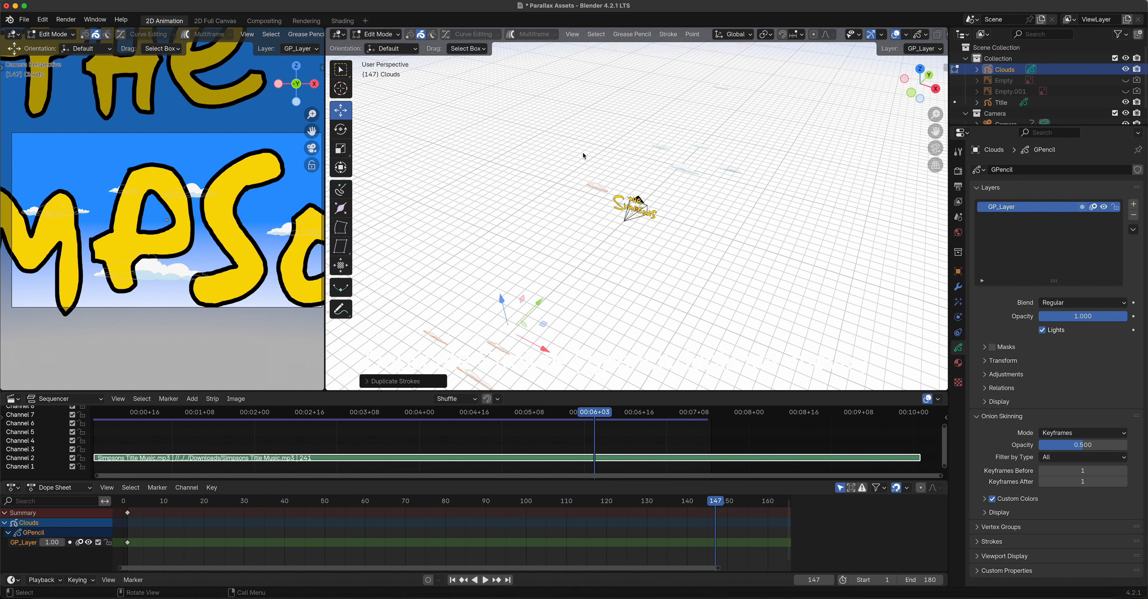
Step: Move the copied cloud beside the title forward along Y toward the other copies, and go to frame 1
{"action": "mouse_move", "coordinate": [574, 173]}
{"action": "left_mouse_down"}
{"action": "mouse_move", "coordinate": [597, 233]}
{"action": "mouse_move", "coordinate": [609, 224]}
{"action": "left_mouse_up"}
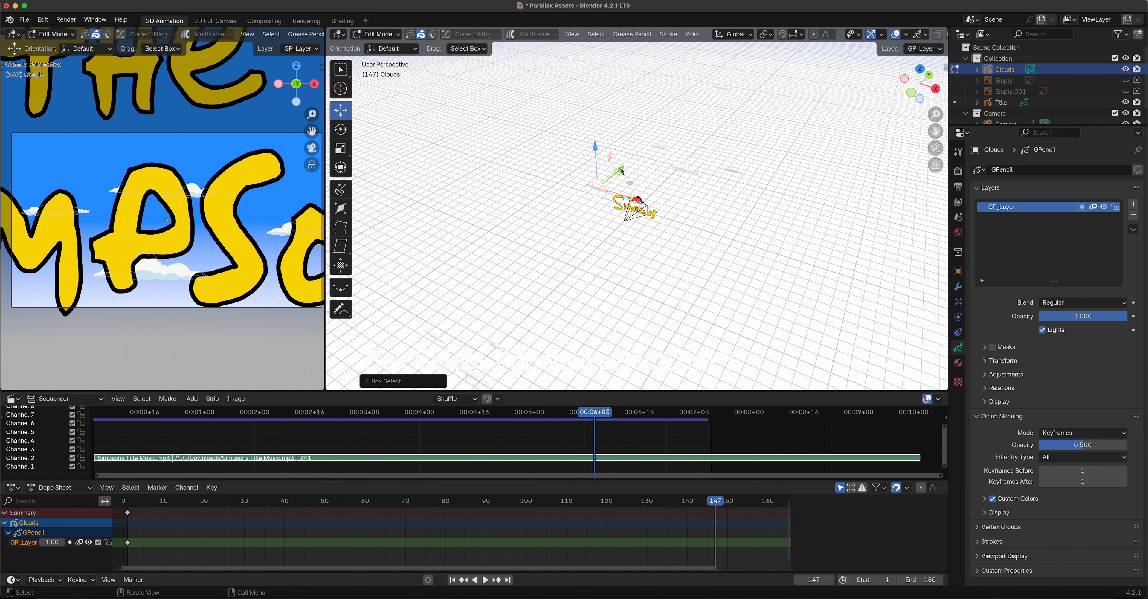
{"action": "left_click_drag", "start_coordinate": [620, 172], "coordinate": [518, 299]}
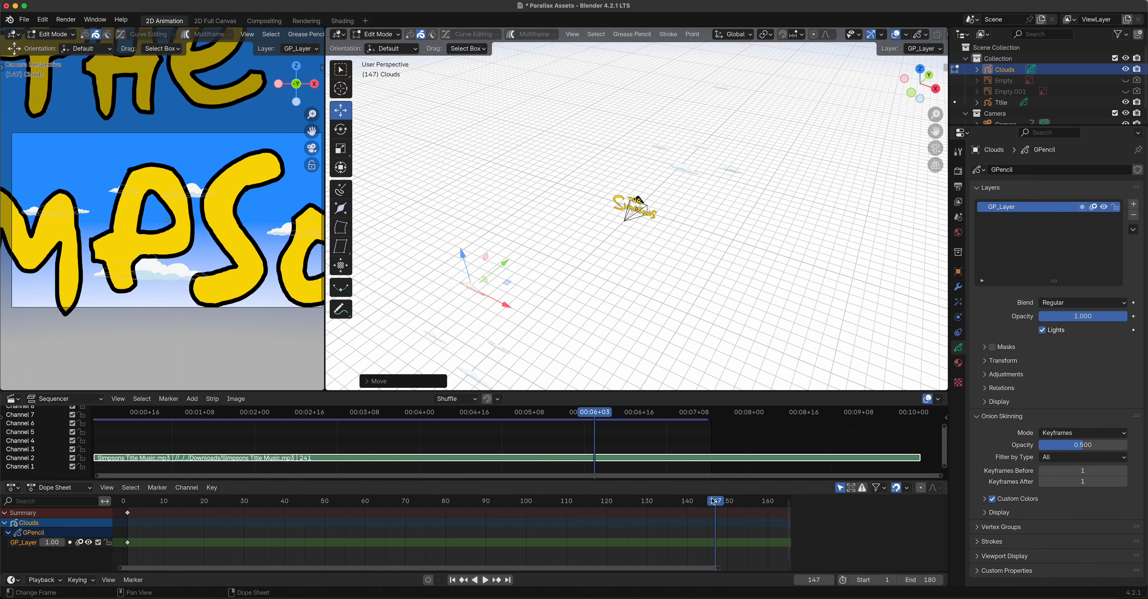
{"action": "left_click_drag", "start_coordinate": [713, 501], "coordinate": [128, 371]}
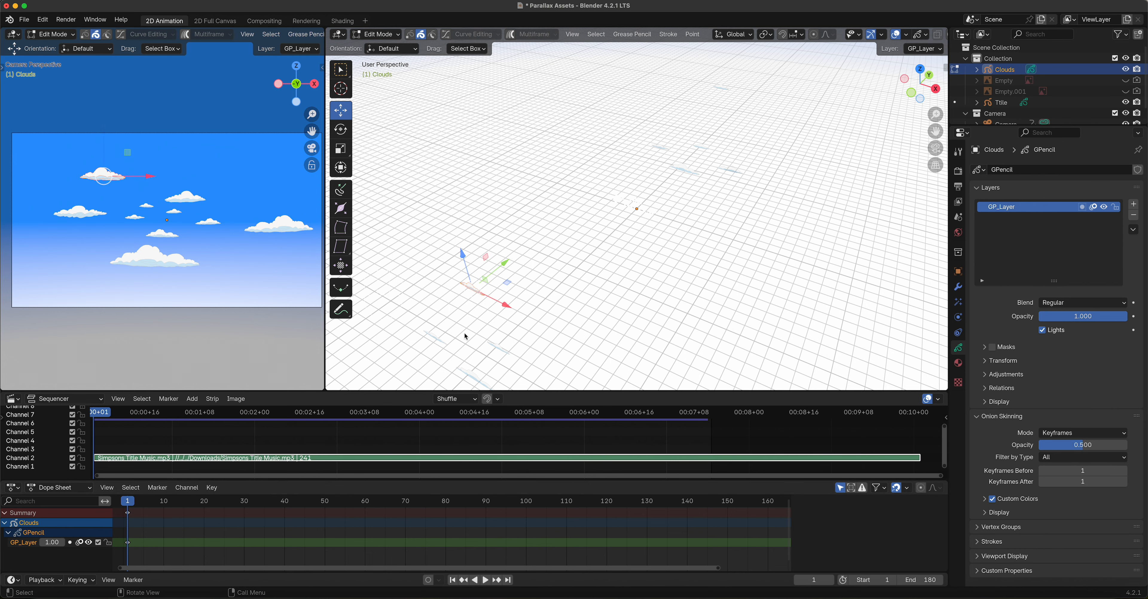
Step: Enlarge the foreground copy of the lower cloud about 2.5 times and move it to the lower-left corner of the camera frame
{"action": "scroll", "coordinate": [504, 347], "scroll_direction": "down", "scroll_amount": 4}
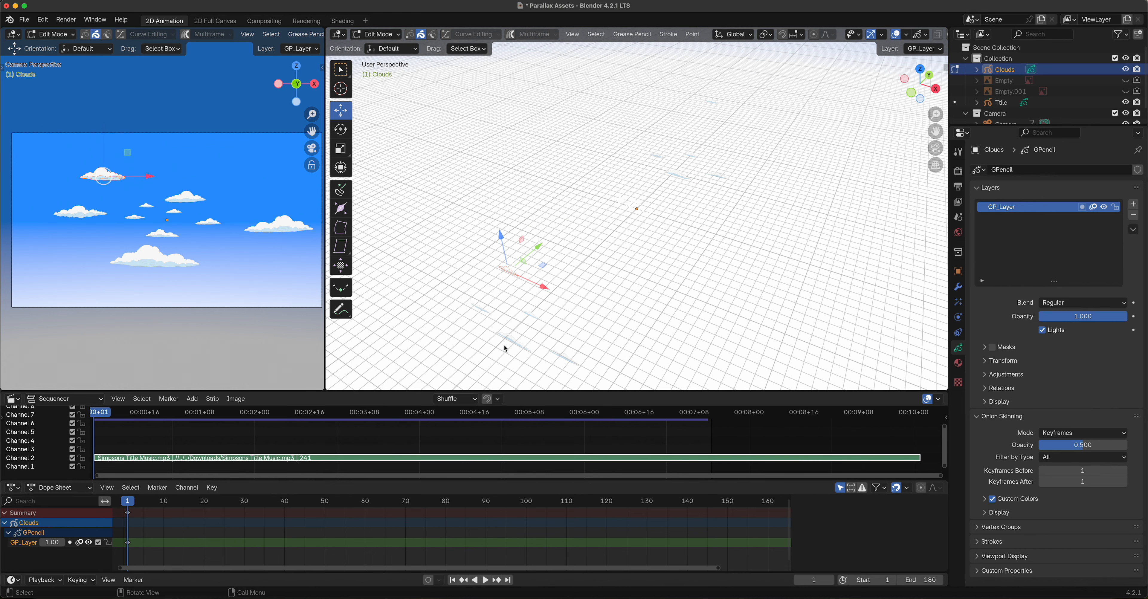
{"action": "scroll", "coordinate": [504, 345], "scroll_direction": "up", "scroll_amount": 2}
{"action": "left_click_drag", "start_coordinate": [515, 339], "coordinate": [507, 350]}
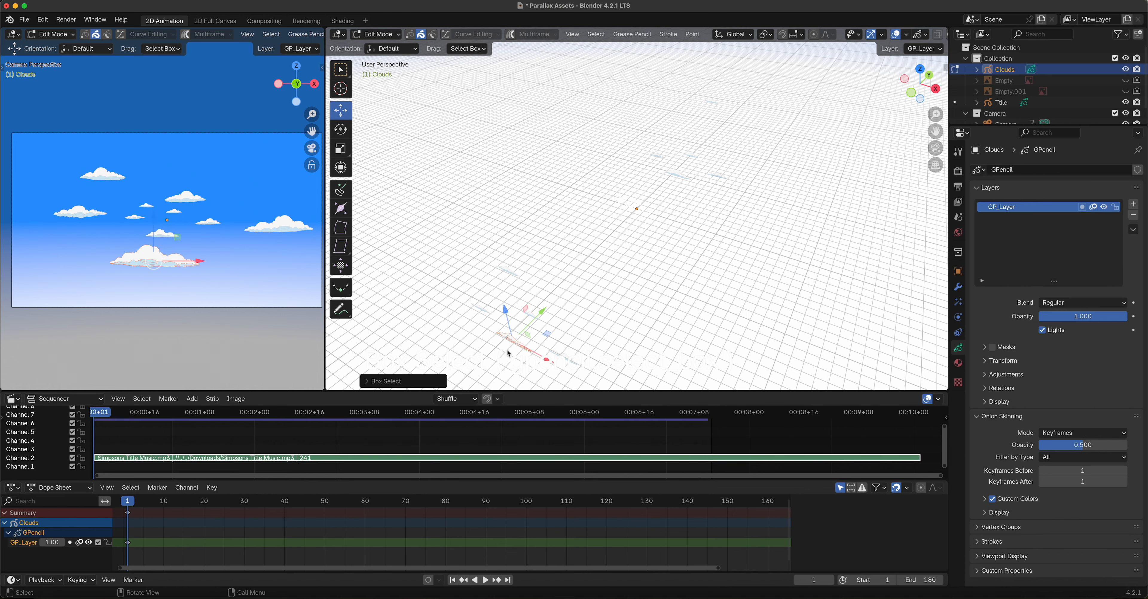
{"action": "key", "text": "KP_1"}
{"action": "scroll", "coordinate": [658, 218], "scroll_direction": "up", "scroll_amount": 3}
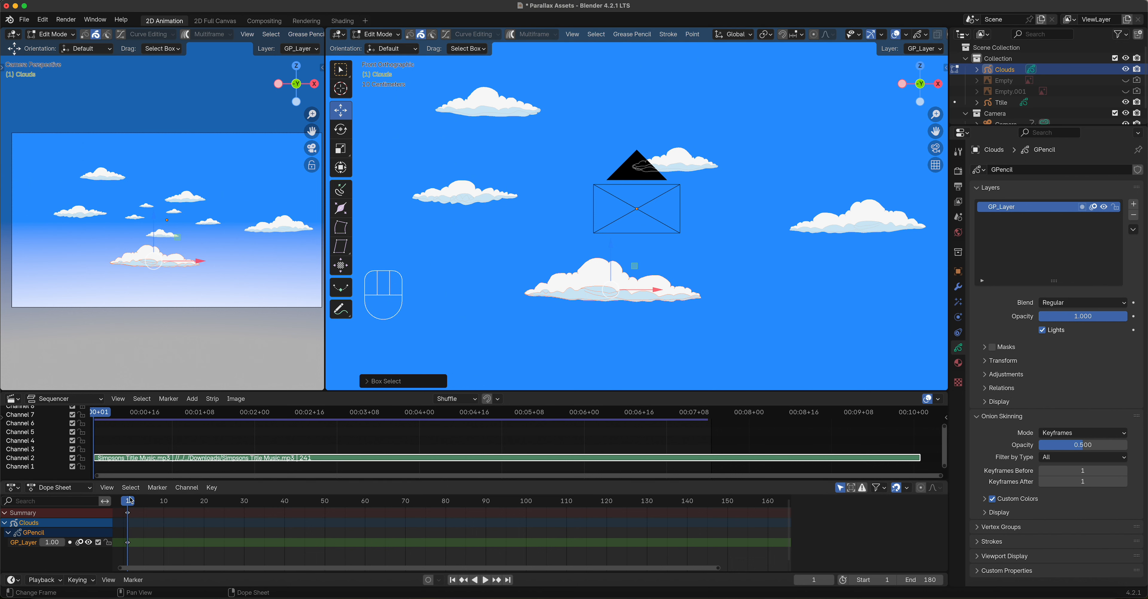
{"action": "mouse_move", "coordinate": [129, 502]}
{"action": "left_mouse_down"}
{"action": "mouse_move", "coordinate": [188, 511]}
{"action": "mouse_move", "coordinate": [361, 493]}
{"action": "mouse_move", "coordinate": [121, 497]}
{"action": "left_mouse_up"}
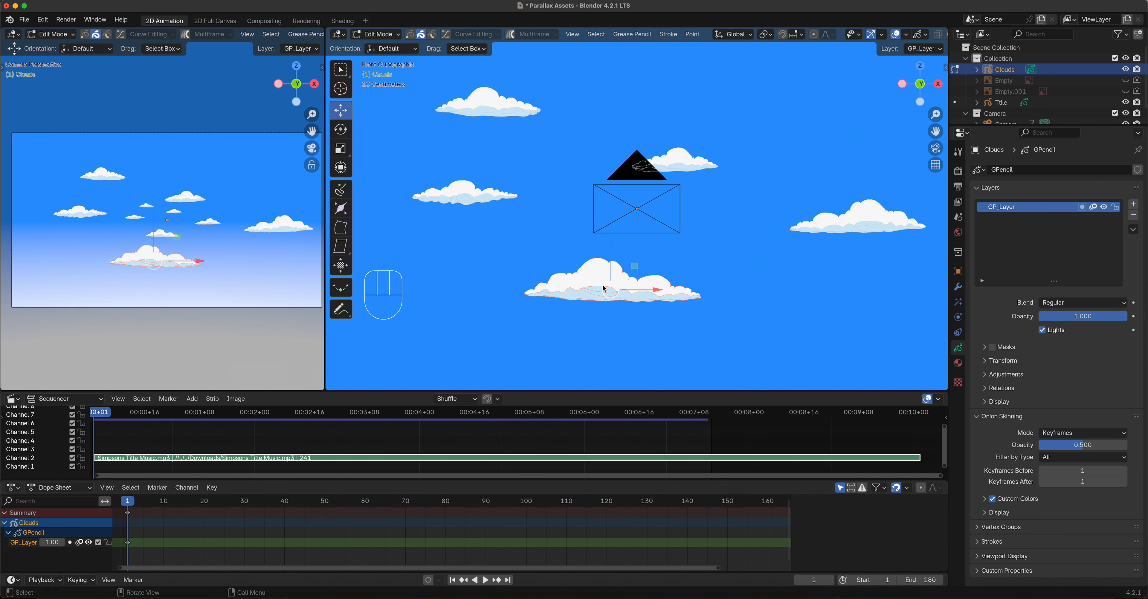
{"action": "key", "text": "s"}
{"action": "right_click", "coordinate": [625, 289]}
{"action": "key", "text": "s"}
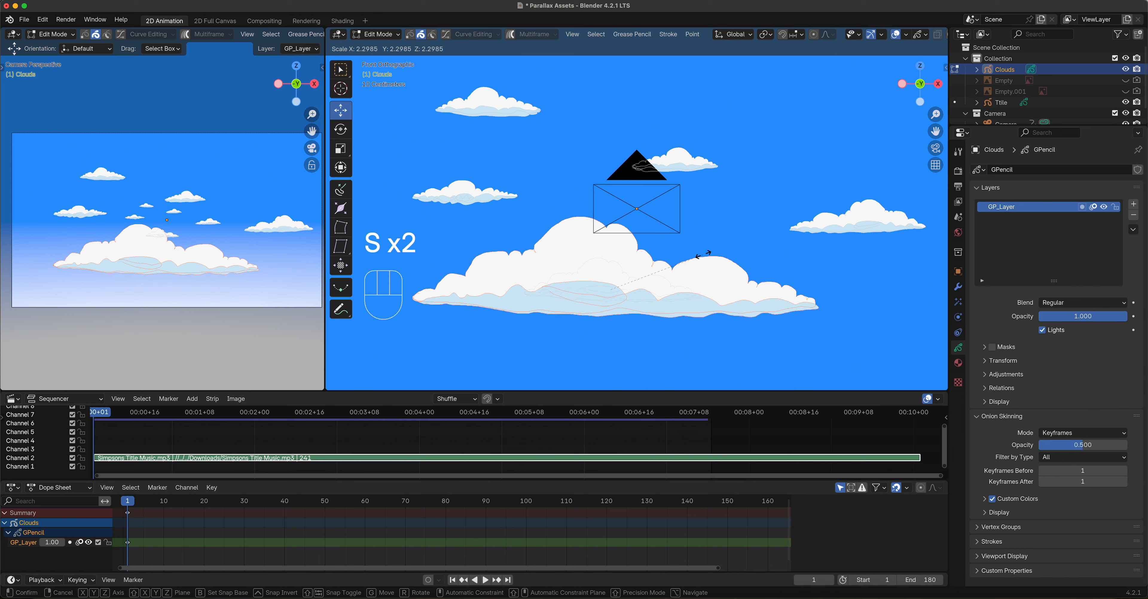
{"action": "left_click", "coordinate": [709, 254]}
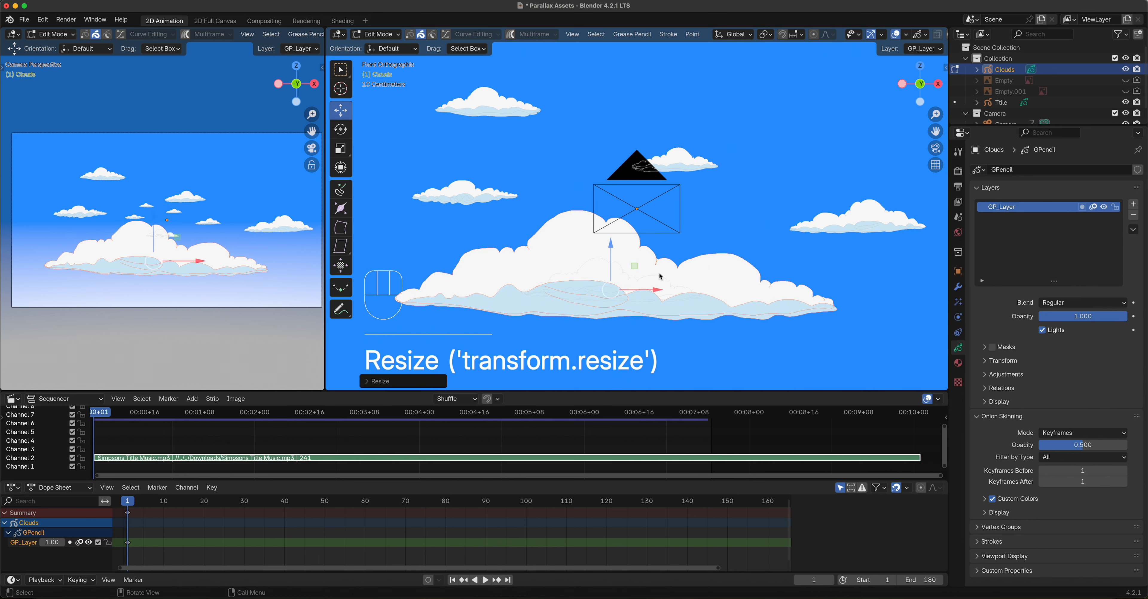
{"action": "key", "text": "g"}
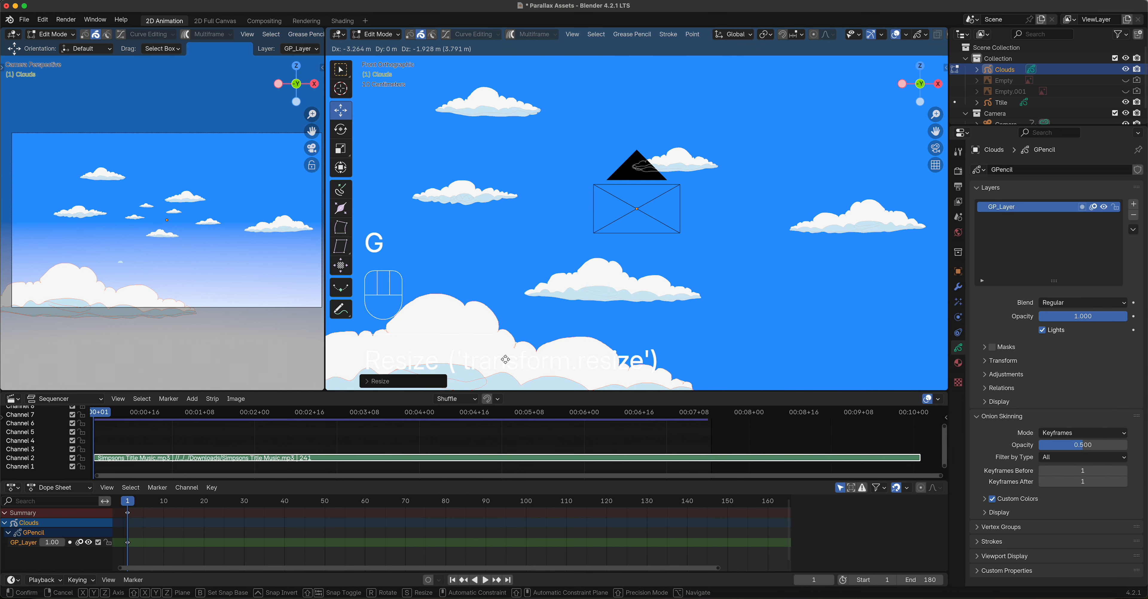
{"action": "left_click", "coordinate": [499, 355]}
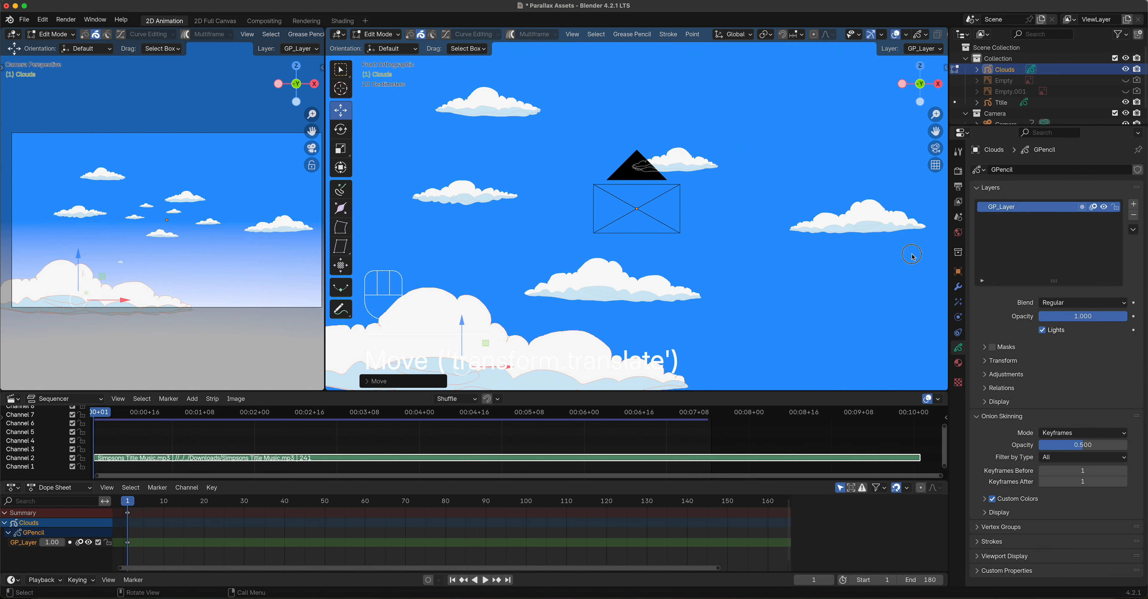
Step: Select the foreground copy of the cloud to the far side of the camera along positive X and enlarge it more than 4 times
{"action": "left_click_drag", "start_coordinate": [912, 257], "coordinate": [771, 183]}
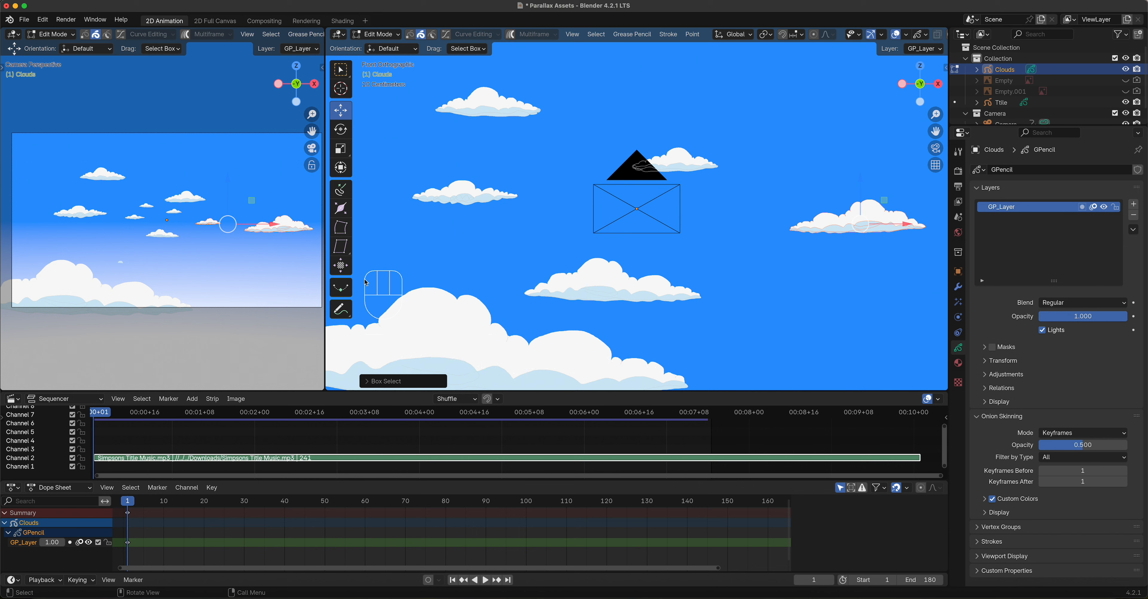
{"action": "mouse_move", "coordinate": [314, 245]}
{"action": "left_mouse_down"}
{"action": "mouse_move", "coordinate": [276, 189]}
{"action": "mouse_move", "coordinate": [239, 220]}
{"action": "left_mouse_up"}
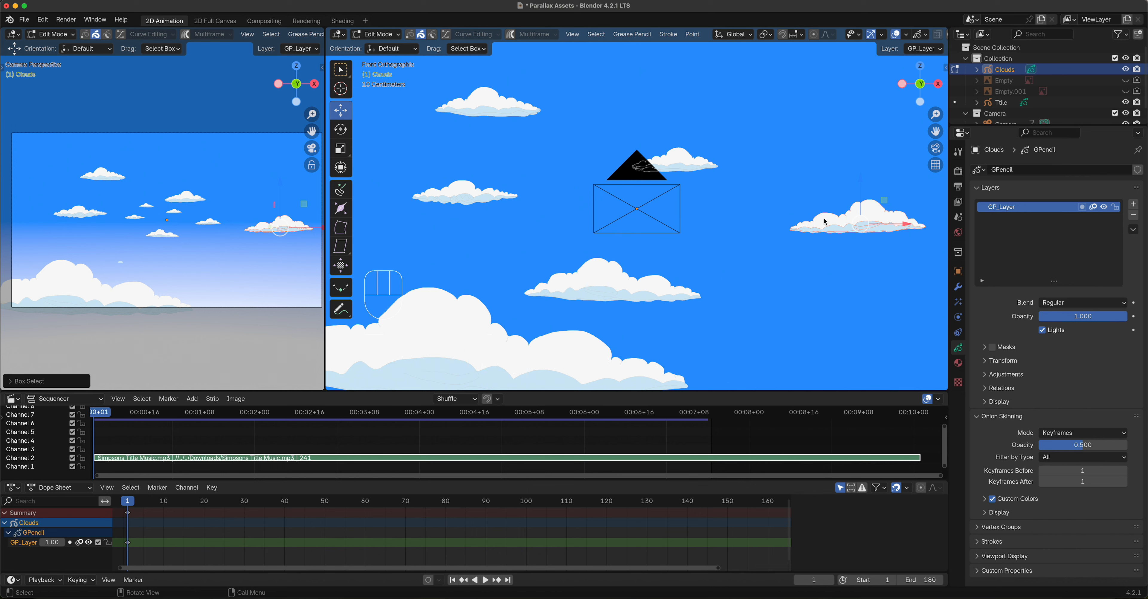
{"action": "key", "text": "s"}
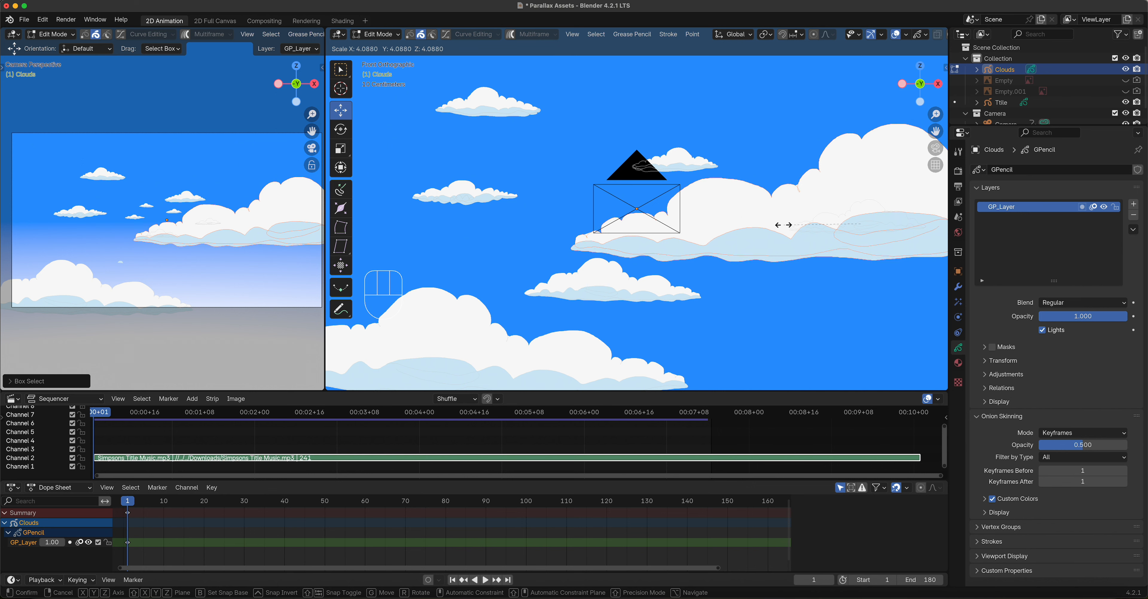
{"action": "left_click", "coordinate": [779, 225]}
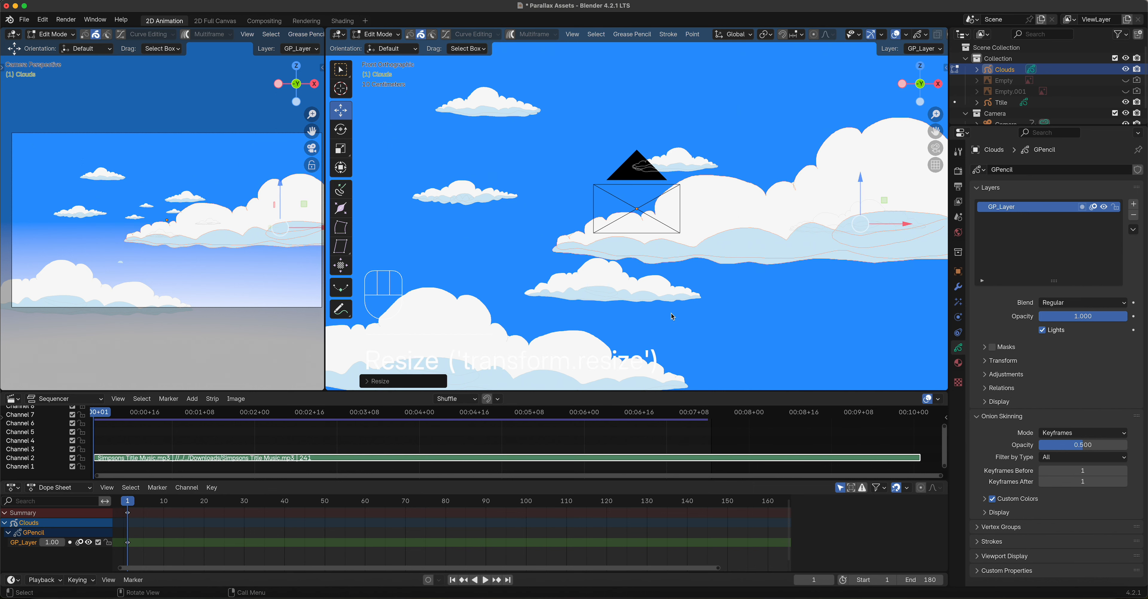
Step: Enlarge the cloud below the camera about 2.8 times and move it along X and slightly down, beneath the large cloud
{"action": "key", "text": "c"}
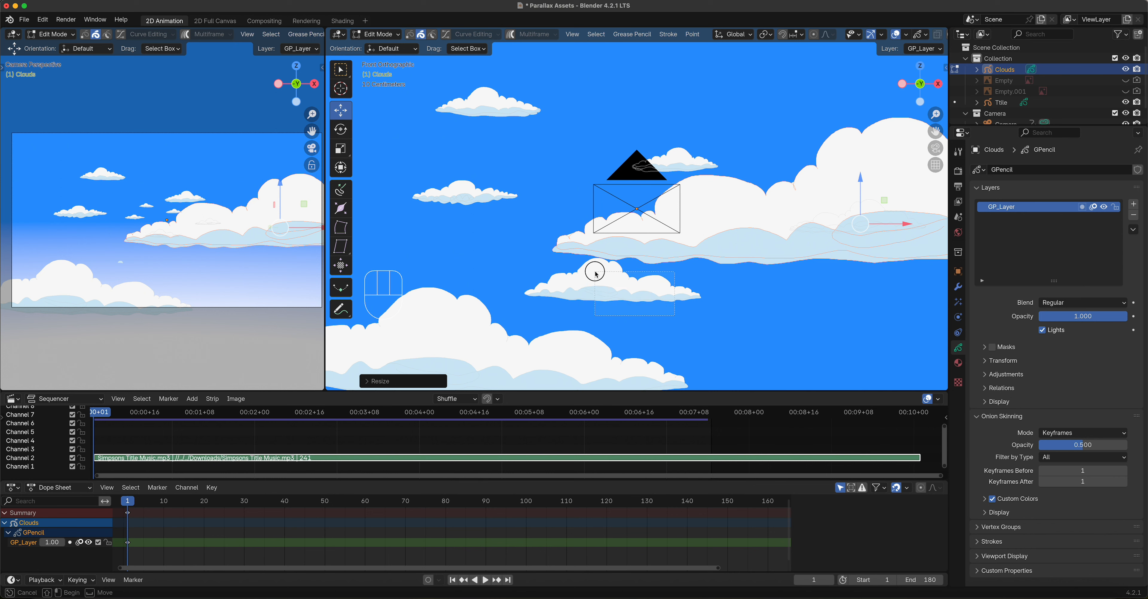
{"action": "left_click_drag", "start_coordinate": [596, 274], "coordinate": [597, 275]}
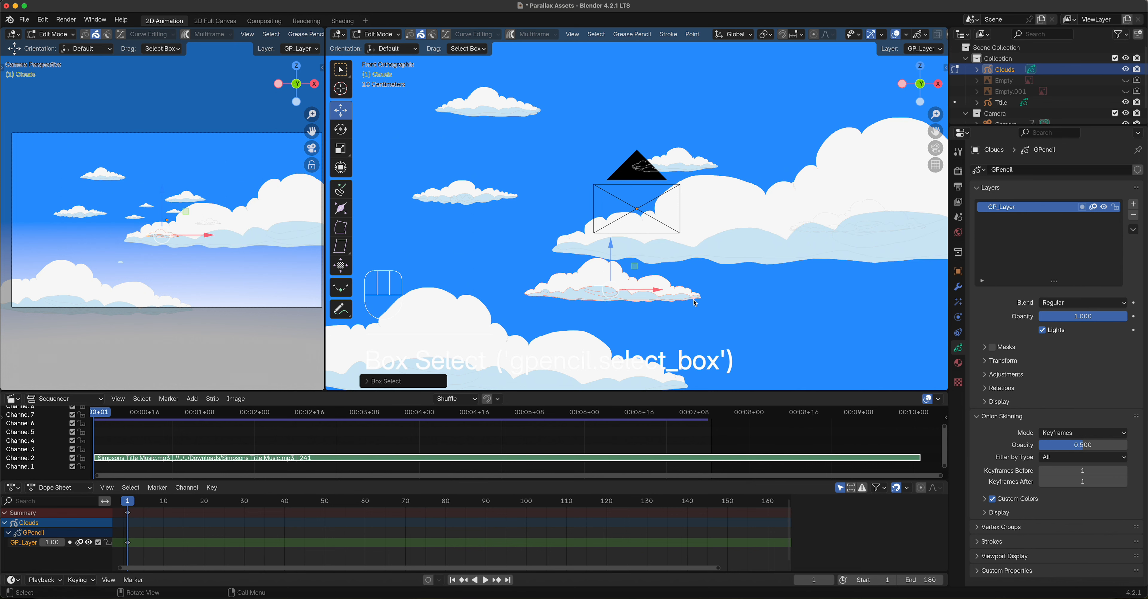
{"action": "key", "text": "s"}
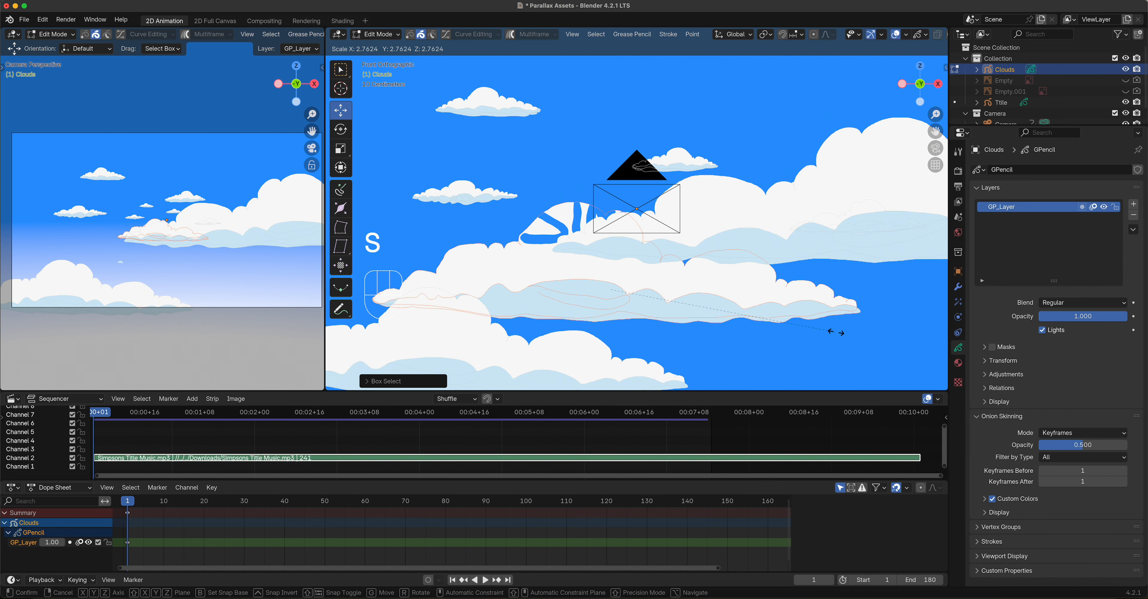
{"action": "left_click", "coordinate": [837, 333]}
{"action": "key", "text": "g"}
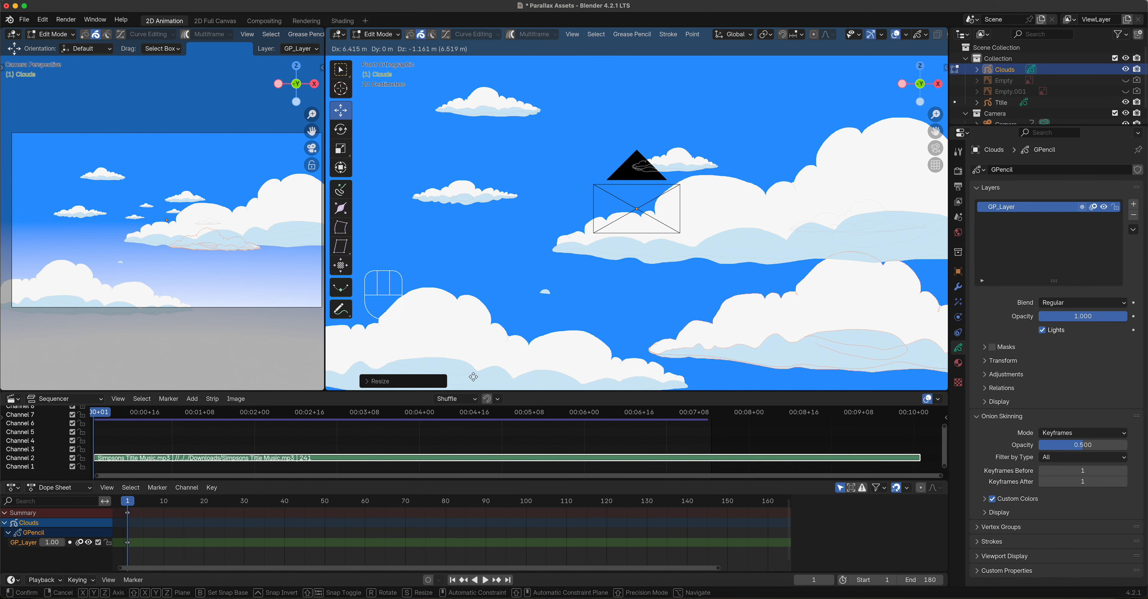
{"action": "left_click", "coordinate": [485, 370]}
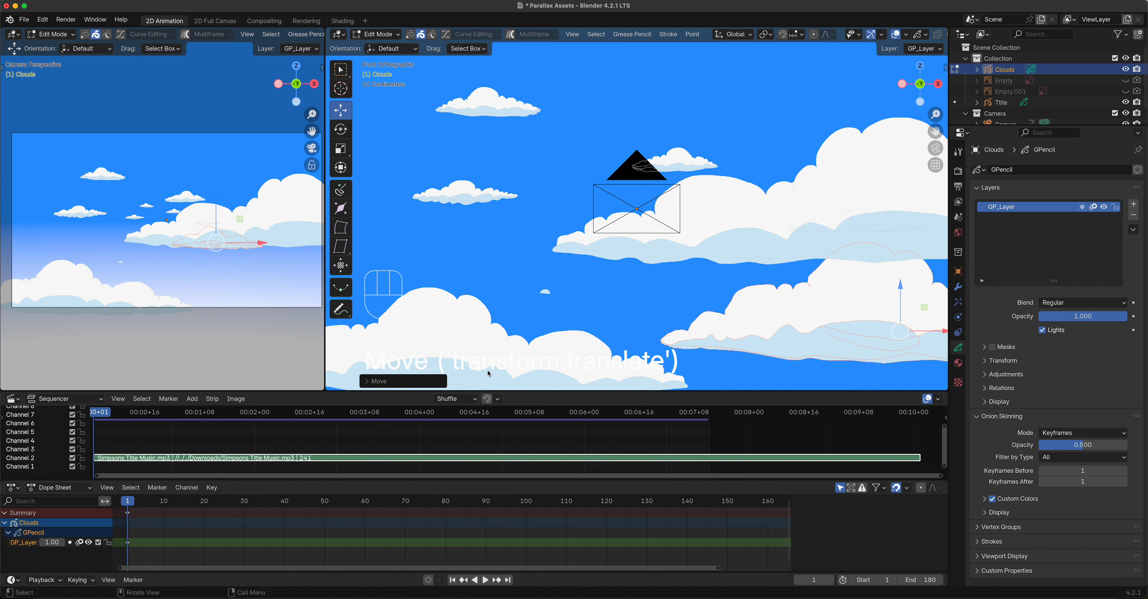
Step: Scale that lower cloud up further and move it down into the lower-right corner of the camera frame
{"action": "key", "text": "s"}
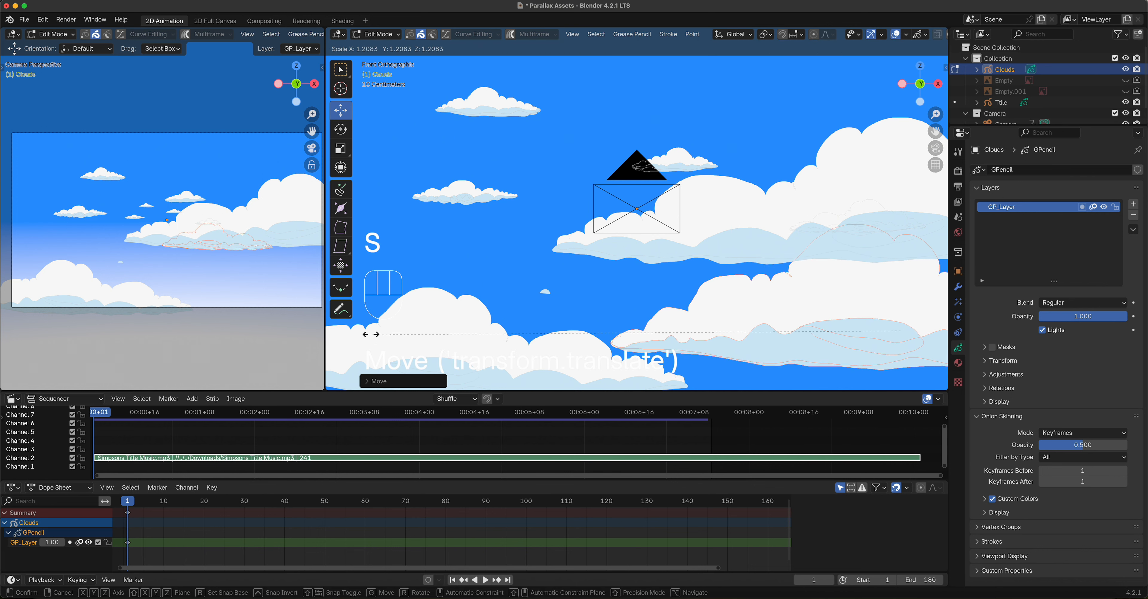
{"action": "left_click", "coordinate": [903, 313]}
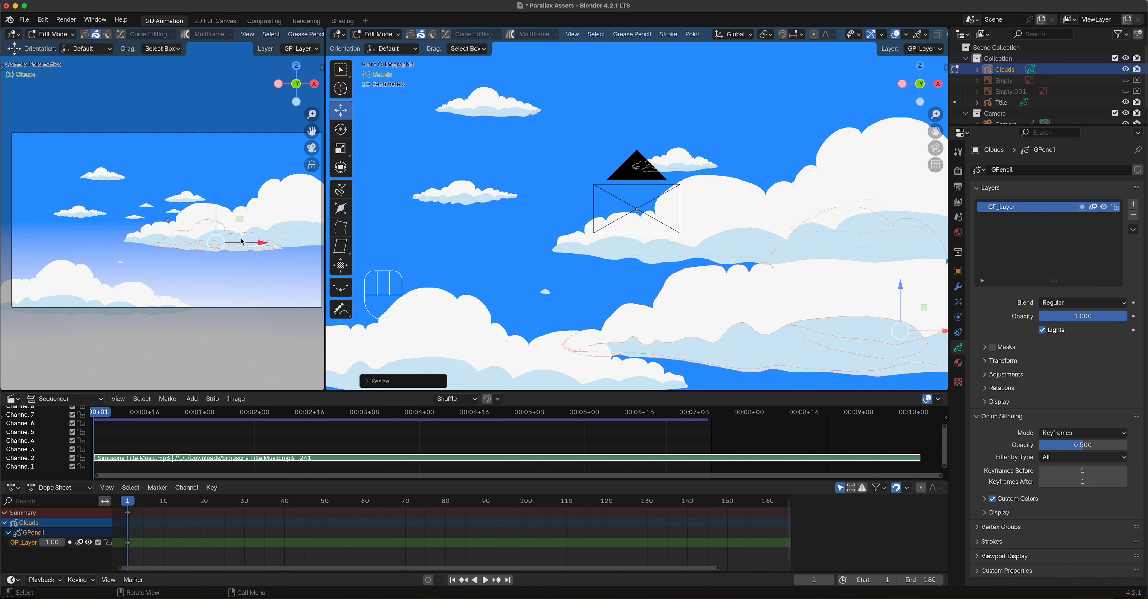
{"action": "scroll", "coordinate": [688, 159], "scroll_direction": "down", "scroll_amount": 4}
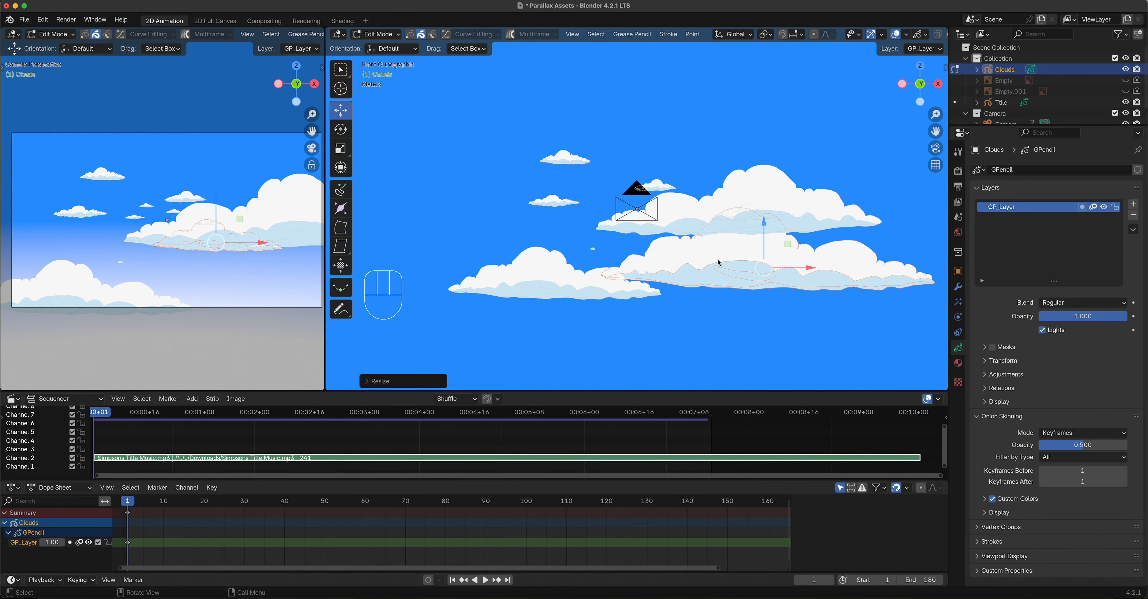
{"action": "key", "text": "g"}
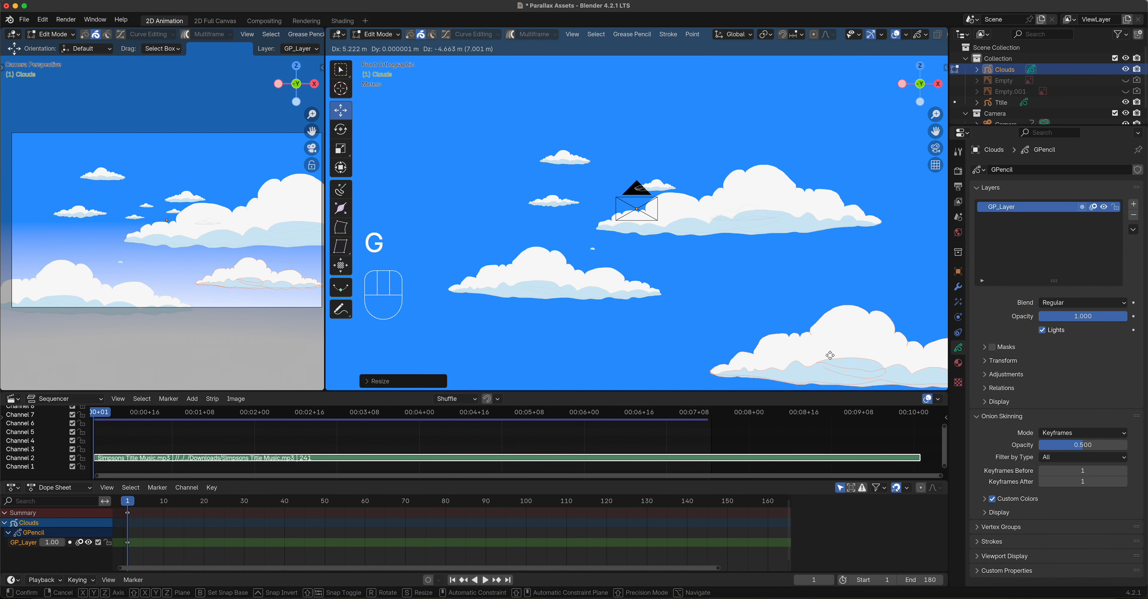
{"action": "left_click", "coordinate": [871, 361]}
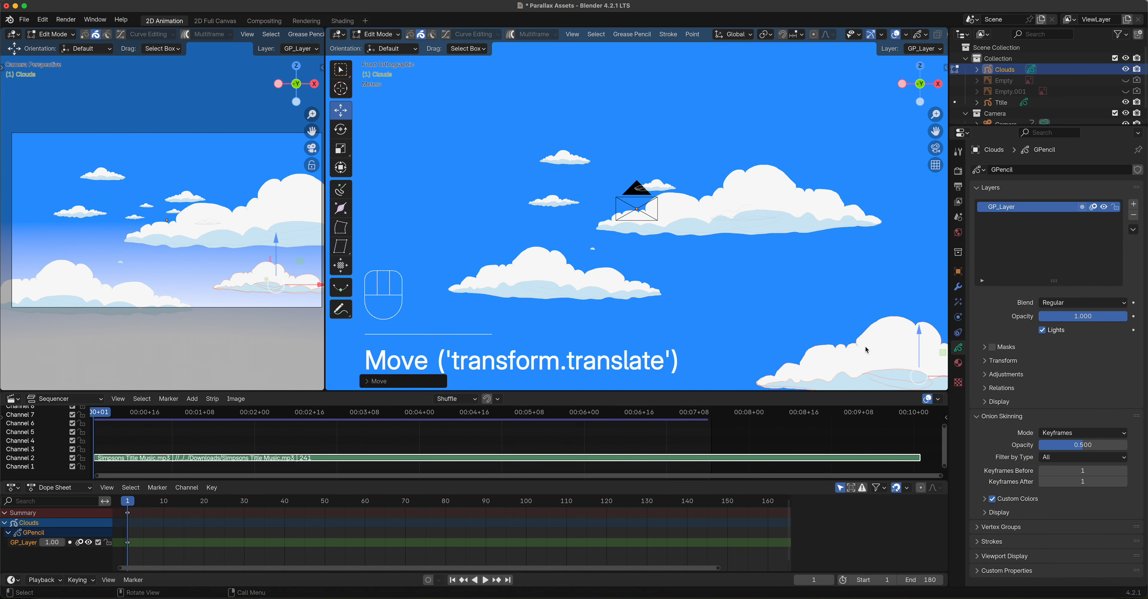
Step: Shift the lower-right cloud along the Y axis to change its depth and enlarge it about 1.6 times
{"action": "scroll", "coordinate": [867, 352], "scroll_direction": "down", "scroll_amount": 4}
{"action": "middle_click_drag", "start_coordinate": [841, 312], "coordinate": [732, 333]}
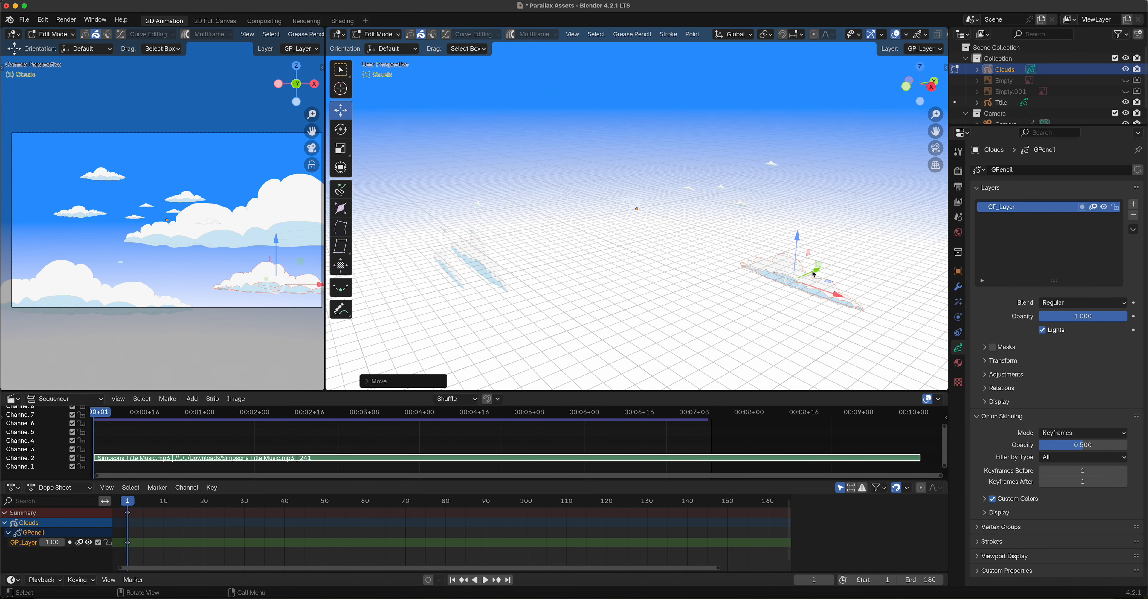
{"action": "mouse_move", "coordinate": [820, 274]}
{"action": "left_mouse_down"}
{"action": "mouse_move", "coordinate": [796, 274]}
{"action": "mouse_move", "coordinate": [719, 339]}
{"action": "left_mouse_up"}
{"action": "key", "text": "s"}
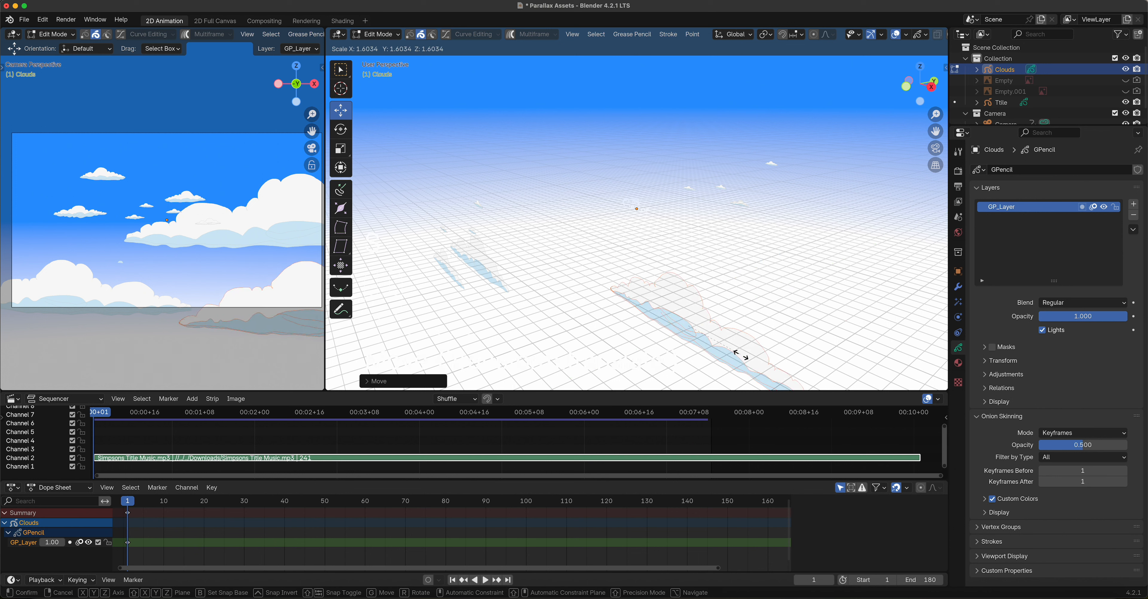
{"action": "left_click", "coordinate": [748, 356]}
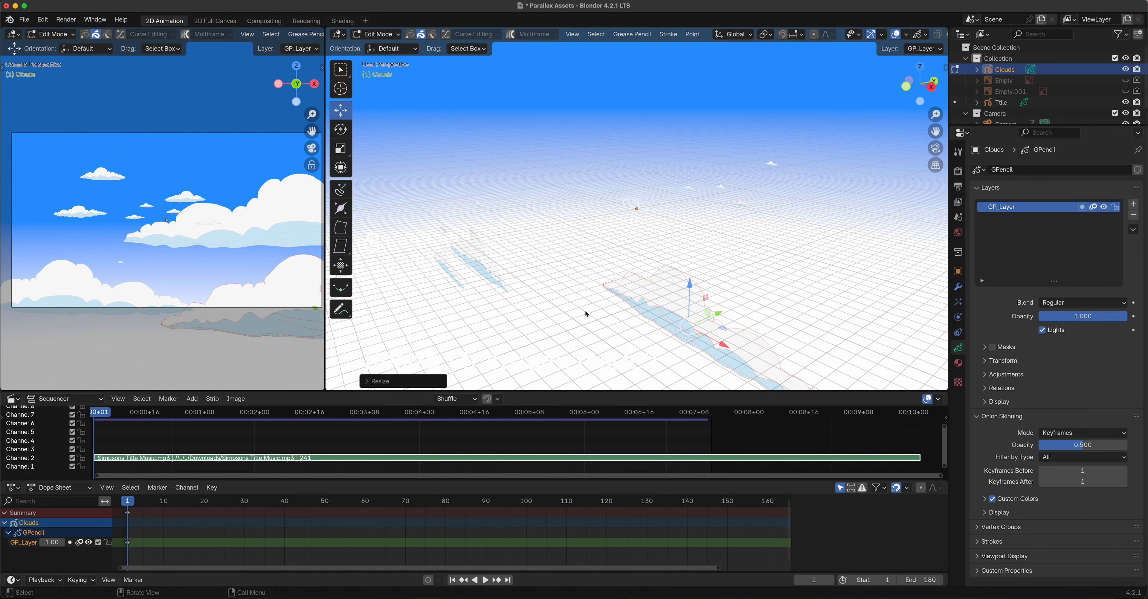
Step: Select the large upper cloud, preview the animation through the camera, and return to frame 1
{"action": "left_click", "coordinate": [494, 276]}
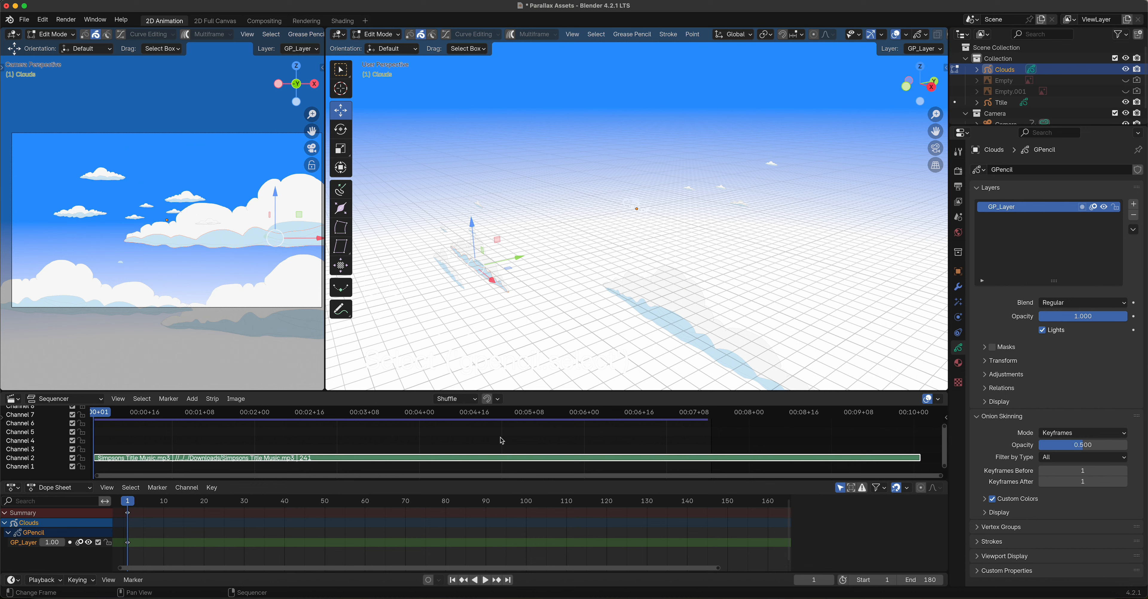
{"action": "key", "text": "space"}
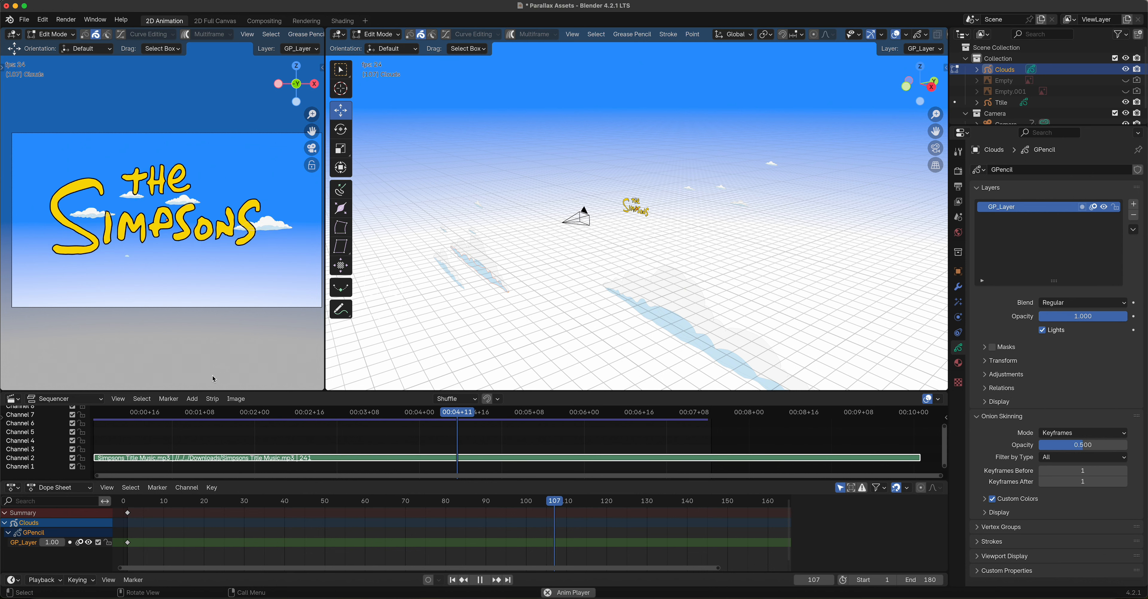
{"action": "key", "text": "space"}
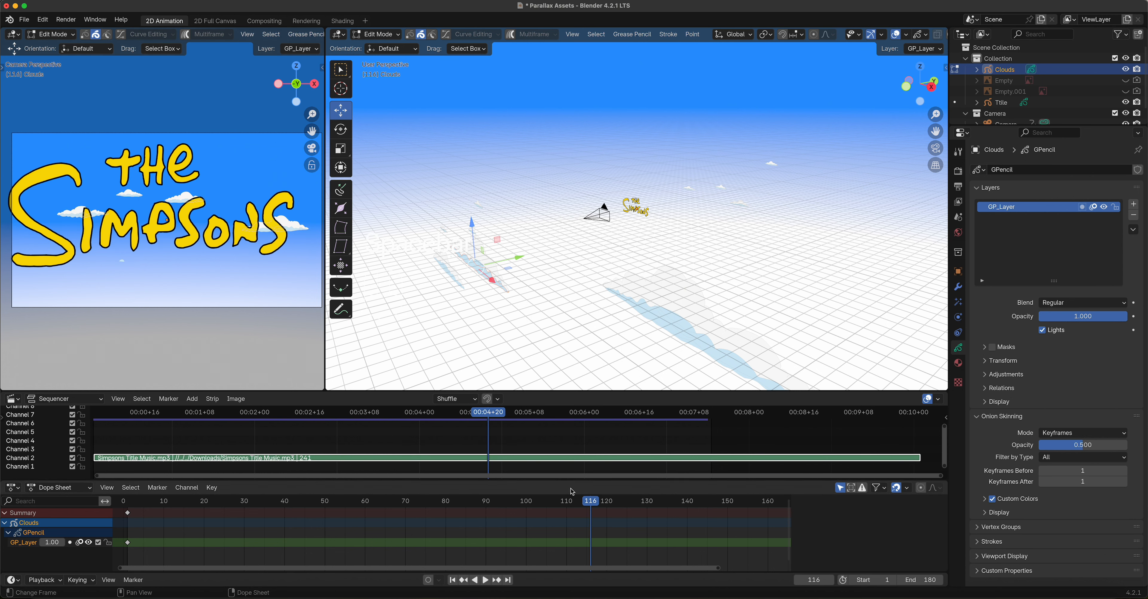
{"action": "left_click_drag", "start_coordinate": [588, 502], "coordinate": [260, 557]}
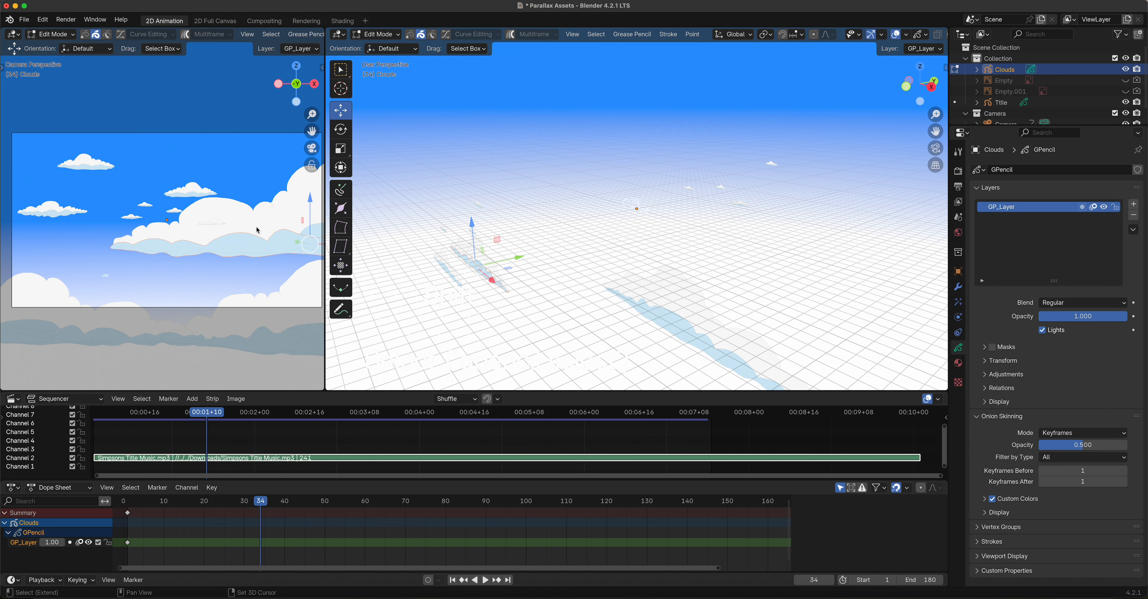
{"action": "left_click_drag", "start_coordinate": [258, 502], "coordinate": [130, 544]}
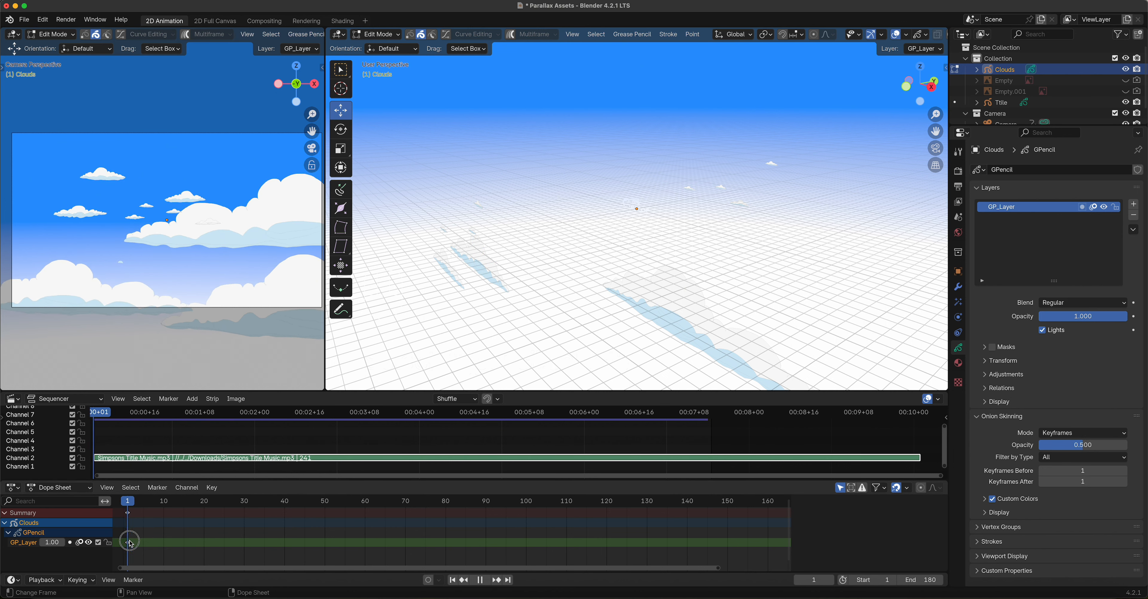
Step: Move the large upper cloud forward along Y toward the title, enlarge it, and preview the camera's pass
{"action": "scroll", "coordinate": [436, 288], "scroll_direction": "down", "scroll_amount": 1}
{"action": "scroll", "coordinate": [444, 297], "scroll_direction": "up", "scroll_amount": 2}
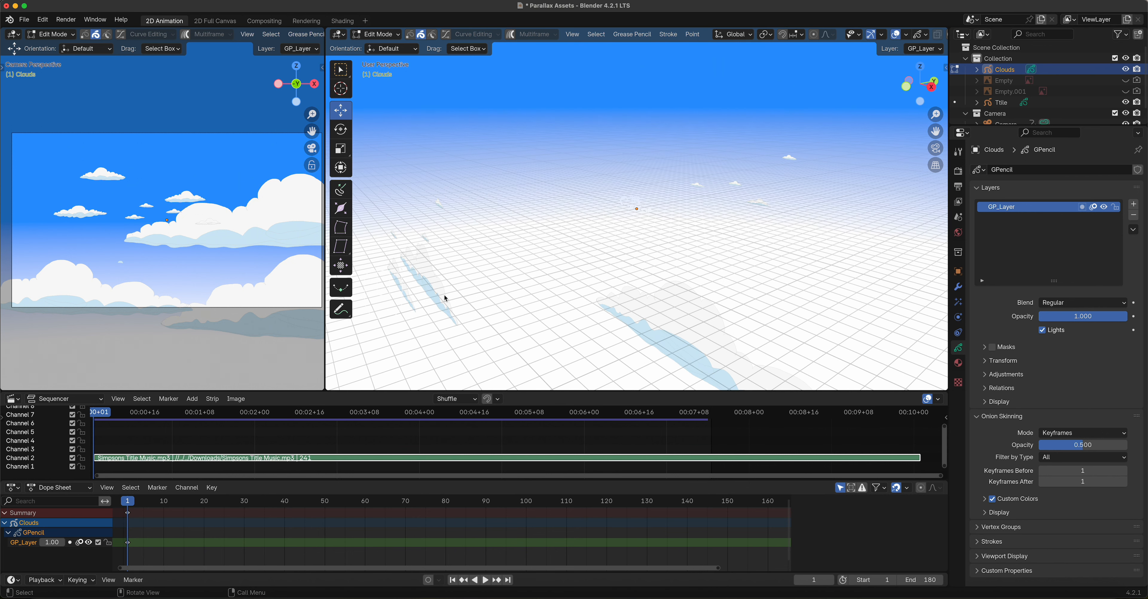
{"action": "mouse_move", "coordinate": [466, 322]}
{"action": "left_mouse_down"}
{"action": "mouse_move", "coordinate": [441, 294]}
{"action": "mouse_move", "coordinate": [476, 264]}
{"action": "mouse_move", "coordinate": [564, 261]}
{"action": "mouse_move", "coordinate": [550, 278]}
{"action": "mouse_move", "coordinate": [536, 271]}
{"action": "mouse_move", "coordinate": [544, 283]}
{"action": "mouse_move", "coordinate": [569, 274]}
{"action": "mouse_move", "coordinate": [570, 256]}
{"action": "mouse_move", "coordinate": [558, 260]}
{"action": "left_mouse_up"}
{"action": "key", "text": "s"}
{"action": "key", "text": "space"}
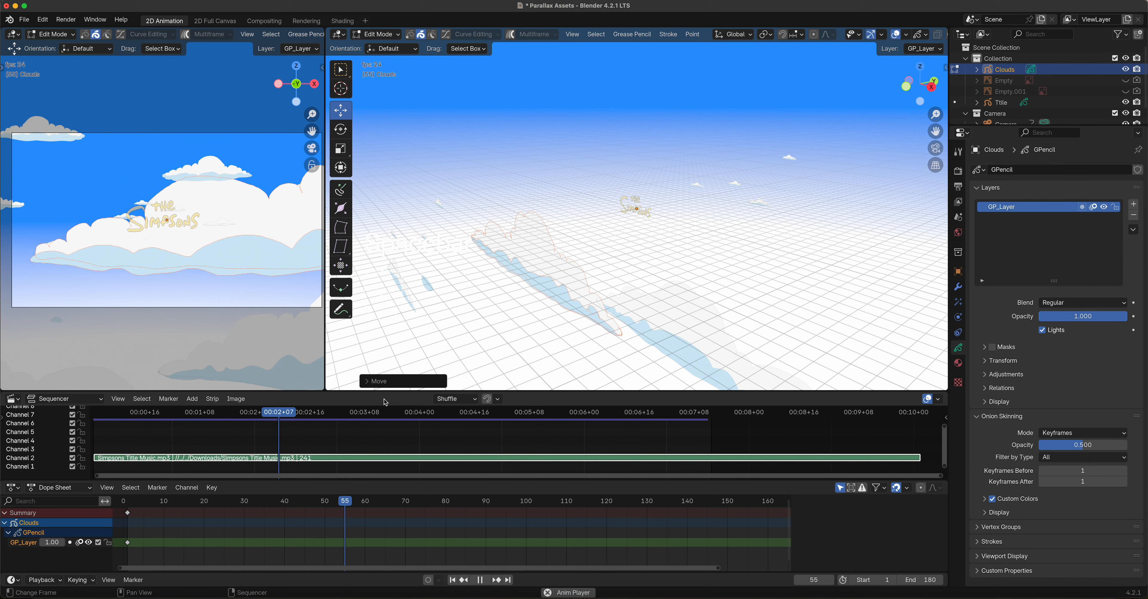
{"action": "key", "text": "space"}
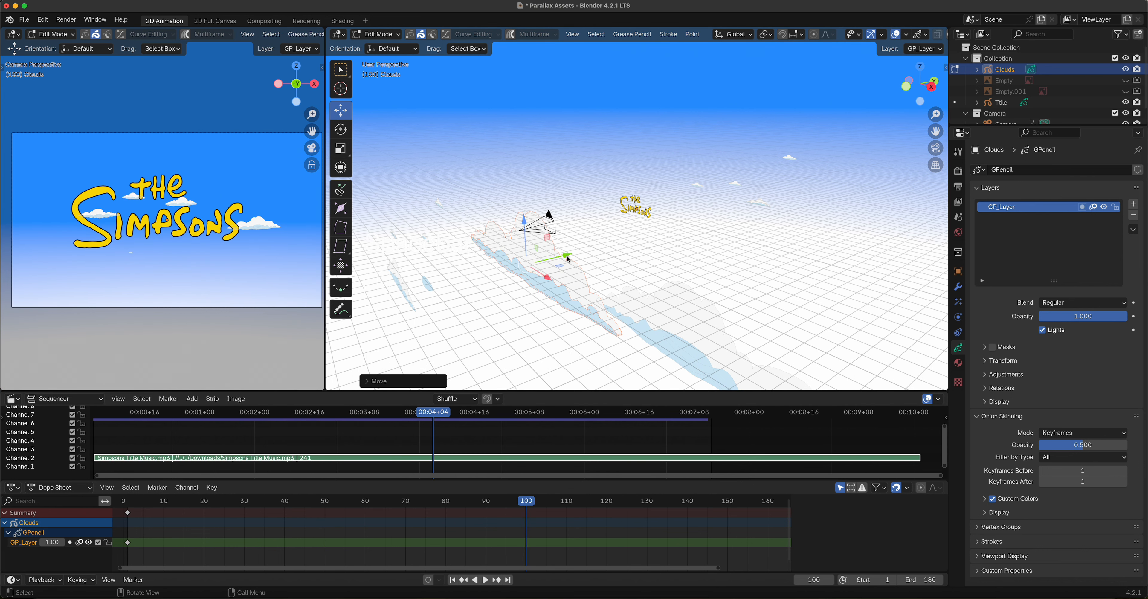
Step: Pull the enlarged upper cloud partway back along negative Y and replay the section where the camera passes it
{"action": "left_click_drag", "start_coordinate": [568, 259], "coordinate": [533, 281]}
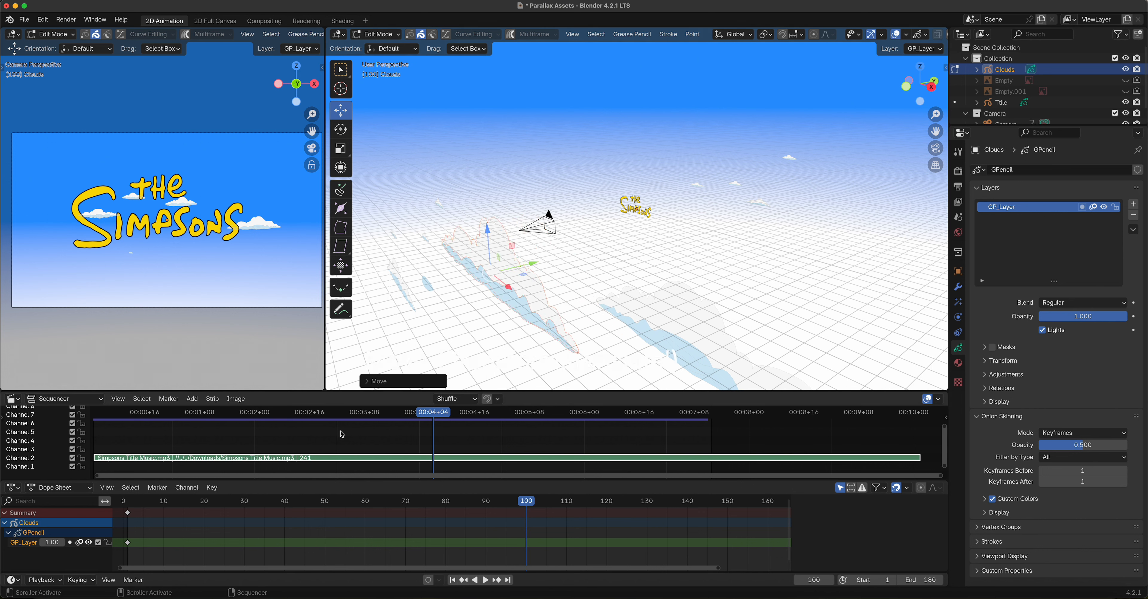
{"action": "left_click", "coordinate": [327, 416]}
{"action": "key", "text": "space"}
{"action": "key", "text": "space"}
{"action": "left_click", "coordinate": [232, 415]}
{"action": "key", "text": "space"}
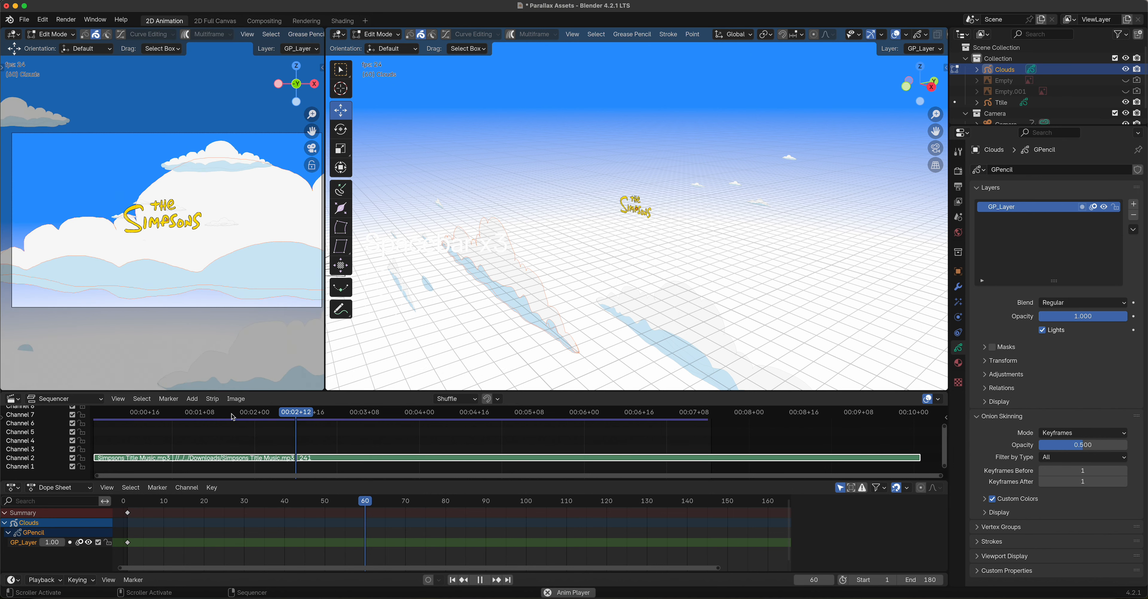
{"action": "key", "text": "space"}
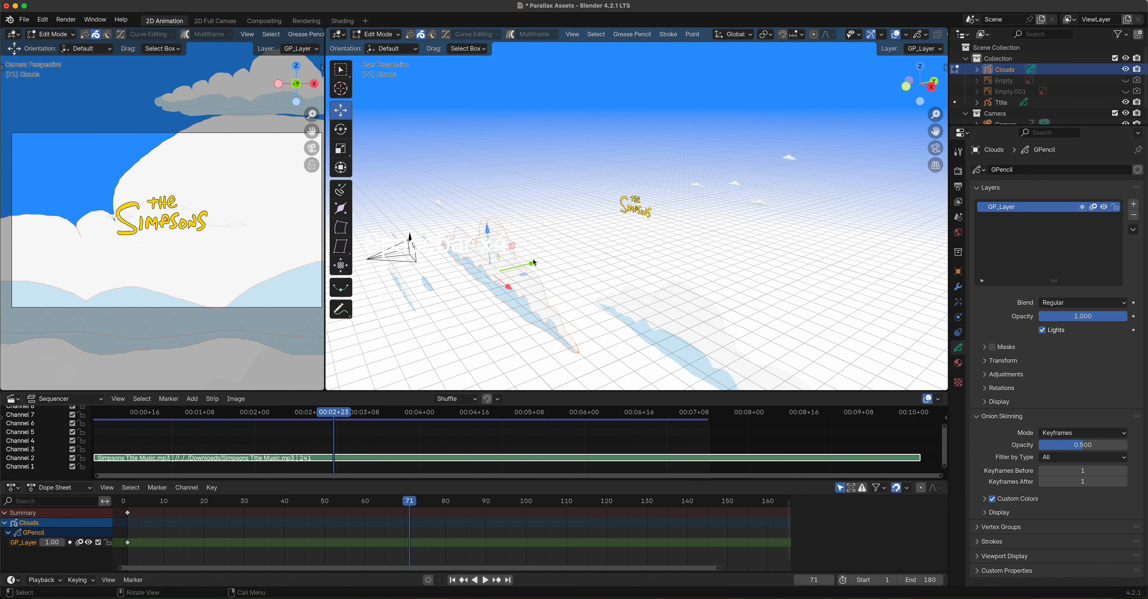
Step: Move the upper cloud further back along negative Y and scale it down to about 0.65
{"action": "mouse_move", "coordinate": [535, 263]}
{"action": "left_mouse_down"}
{"action": "mouse_move", "coordinate": [469, 301]}
{"action": "mouse_move", "coordinate": [504, 300]}
{"action": "left_mouse_up"}
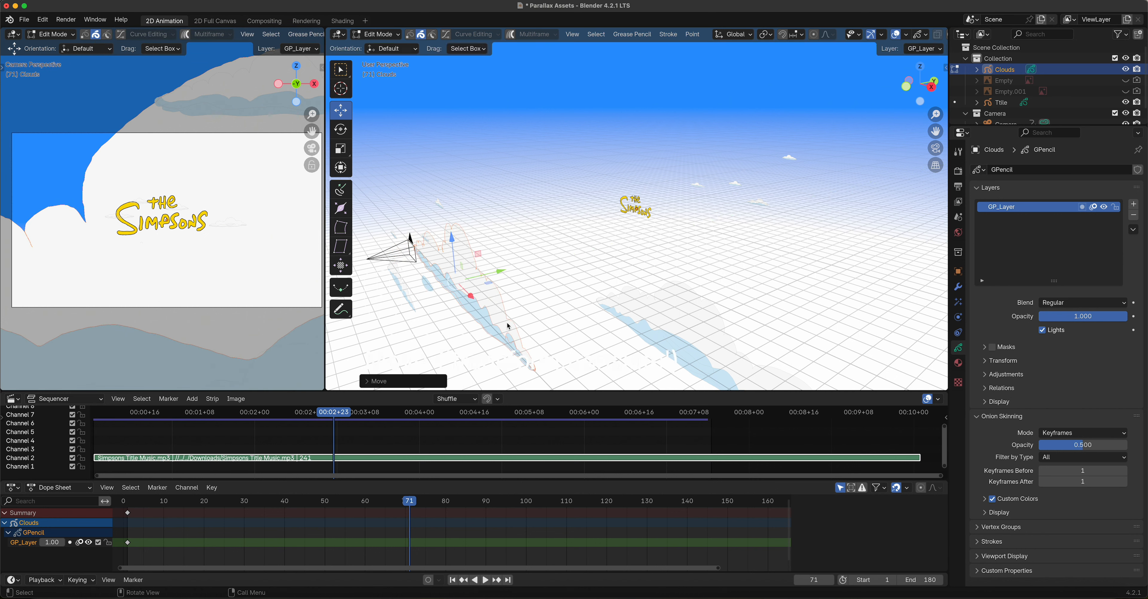
{"action": "key", "text": "s"}
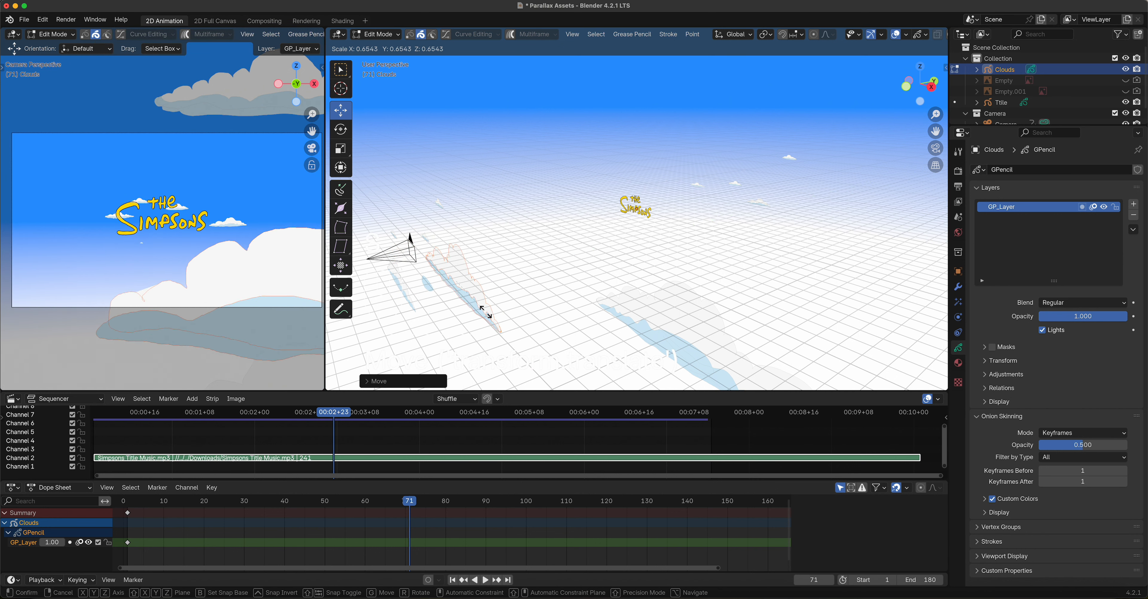
{"action": "left_click", "coordinate": [486, 312]}
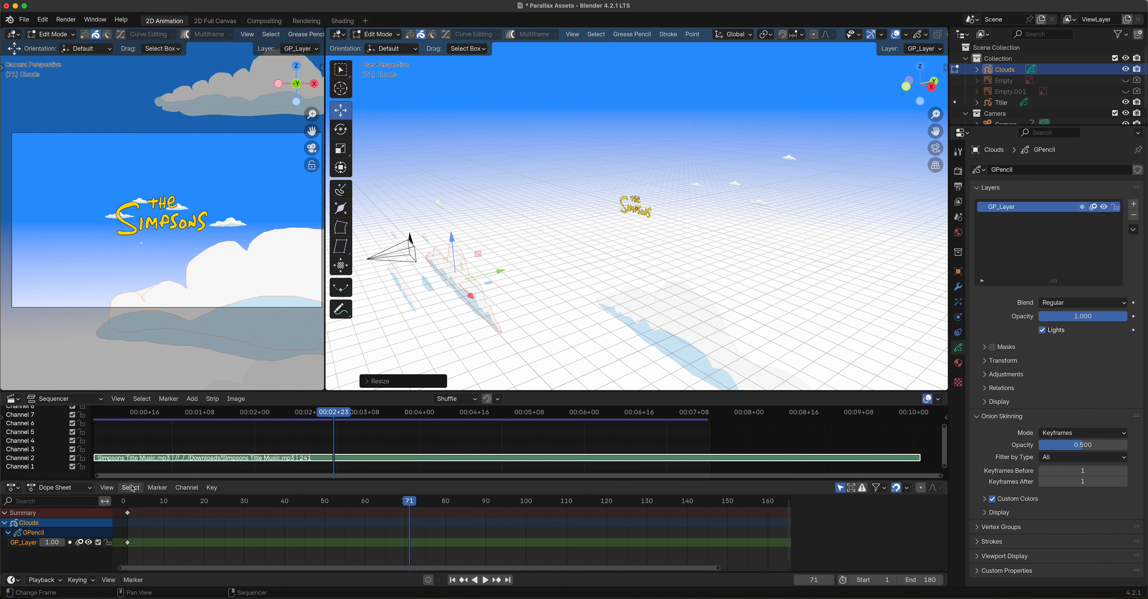
Step: Play the animation from frame 1 to check the cloud timing, and return to the front view
{"action": "left_click", "coordinate": [129, 504]}
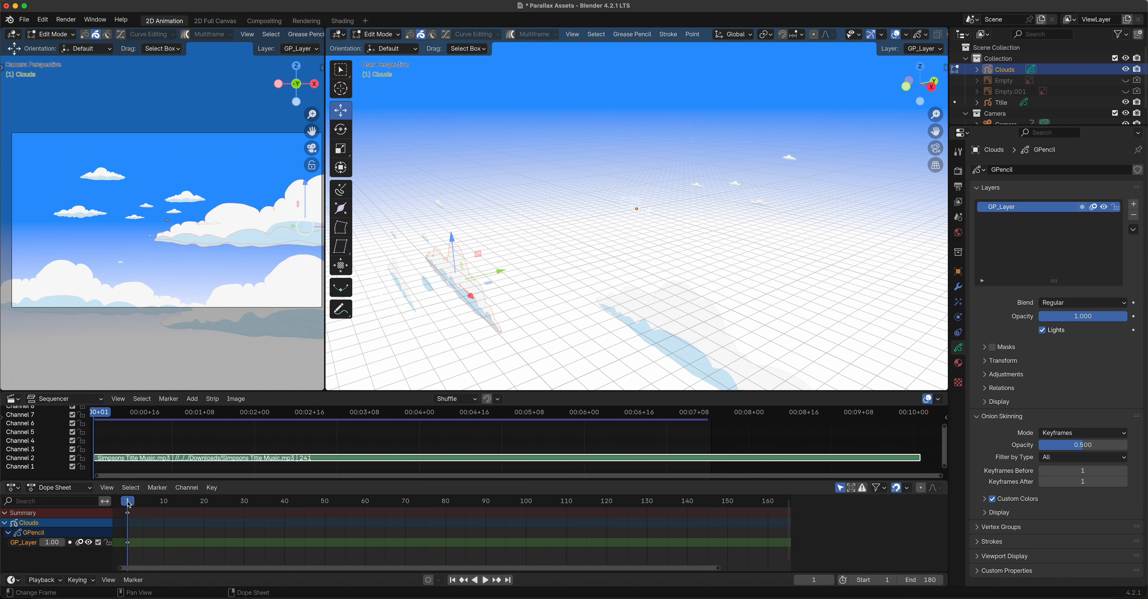
{"action": "key", "text": "space"}
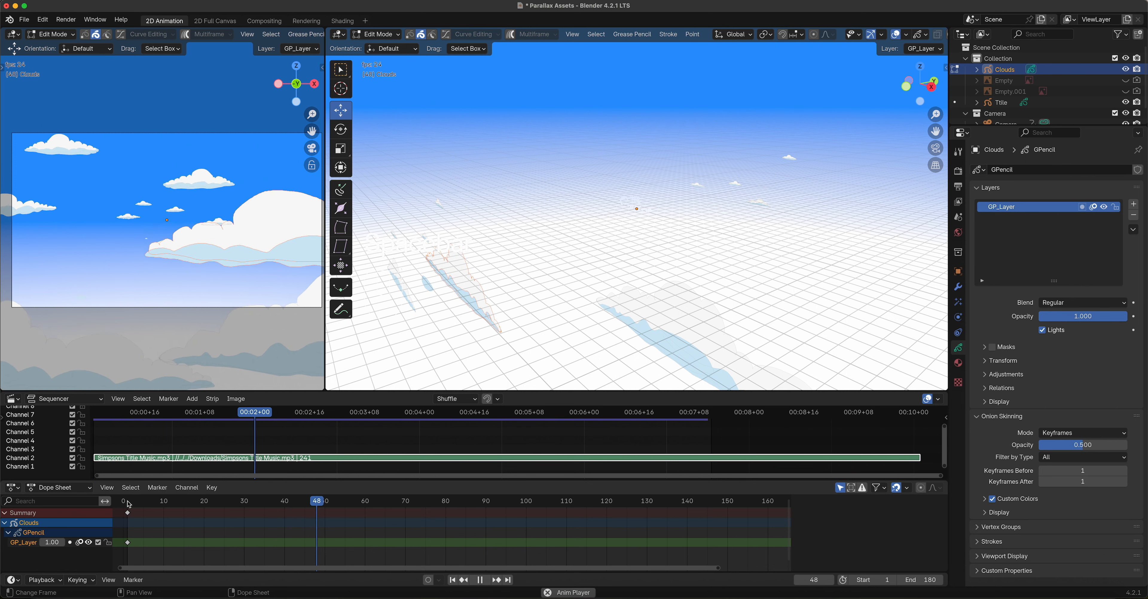
{"action": "key", "text": "space"}
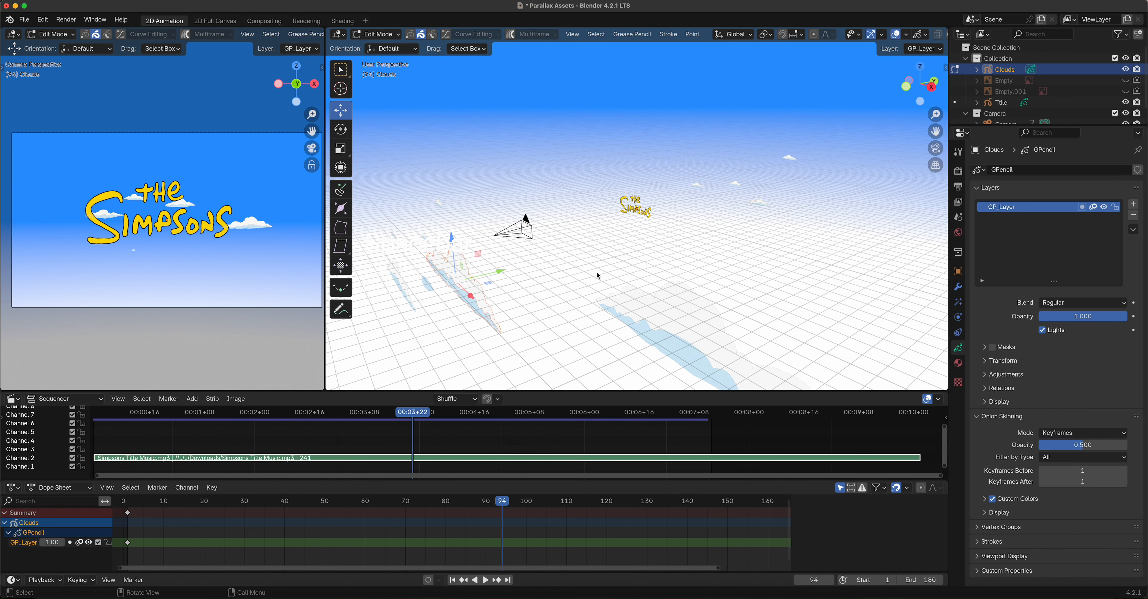
{"action": "key", "text": "KP_1"}
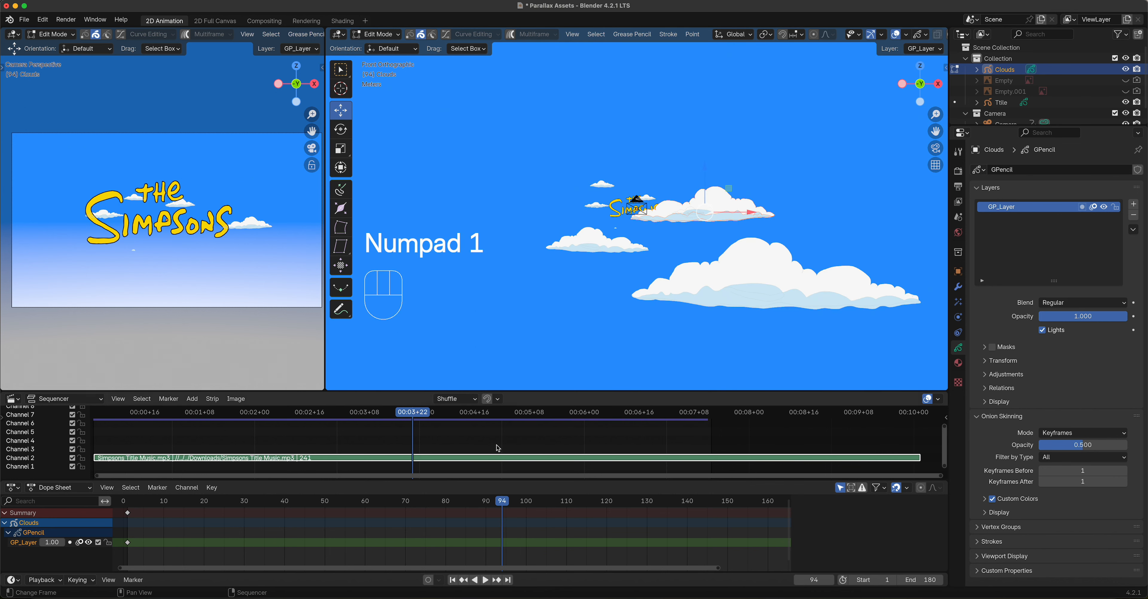
Step: Go back to frame 1, duplicate the smaller cloud below the camera, and place the copy above it at the upper left
{"action": "left_click", "coordinate": [128, 507]}
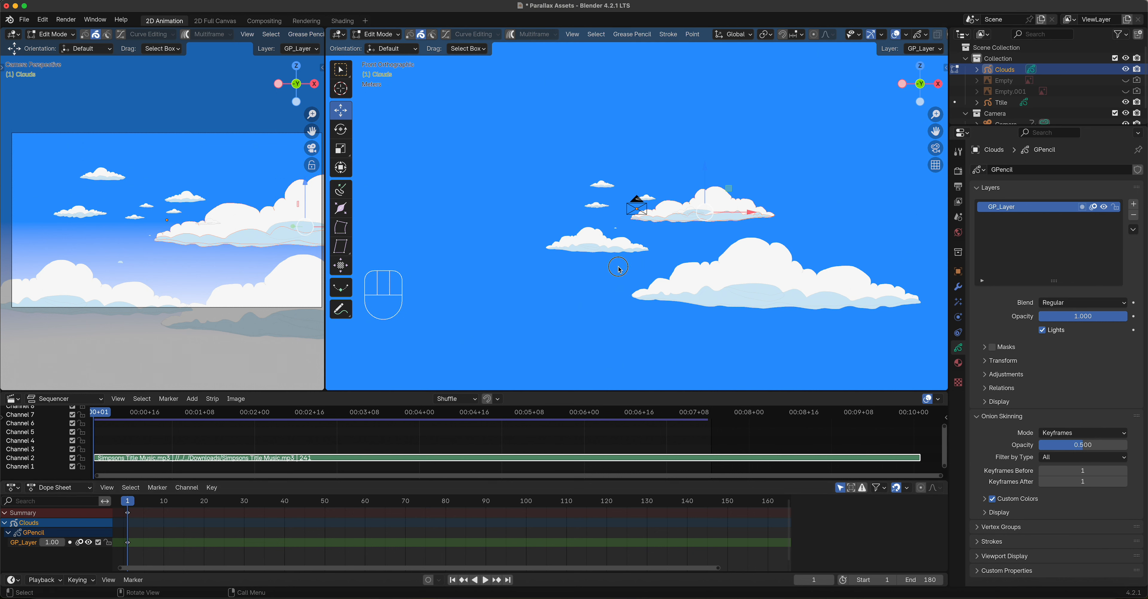
{"action": "left_click_drag", "start_coordinate": [619, 269], "coordinate": [571, 246]}
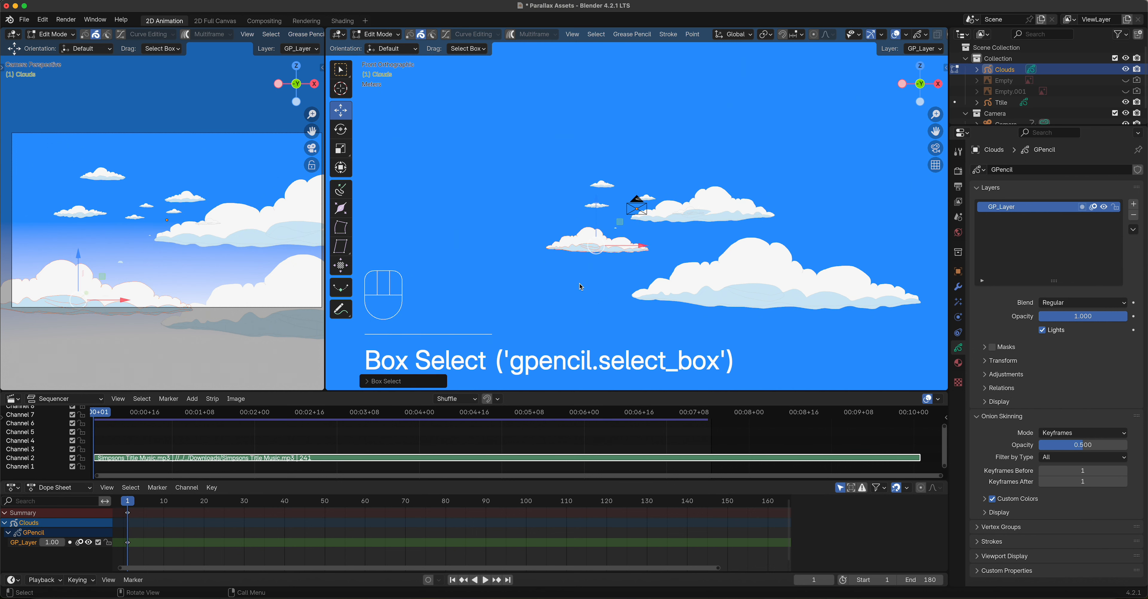
{"action": "key", "text": "shift+d"}
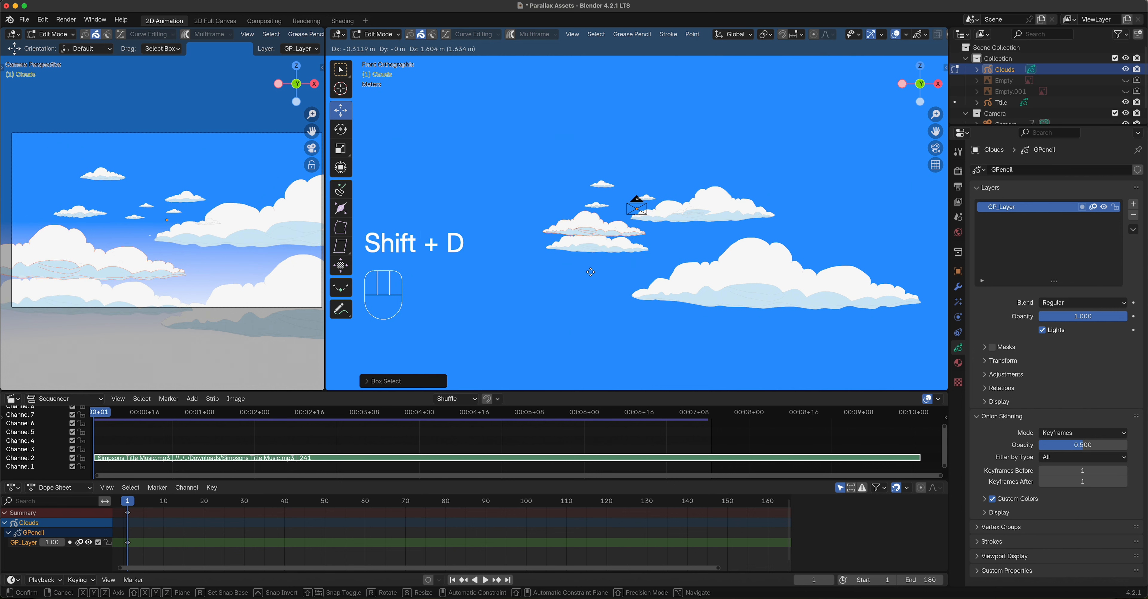
{"action": "left_click", "coordinate": [586, 194]}
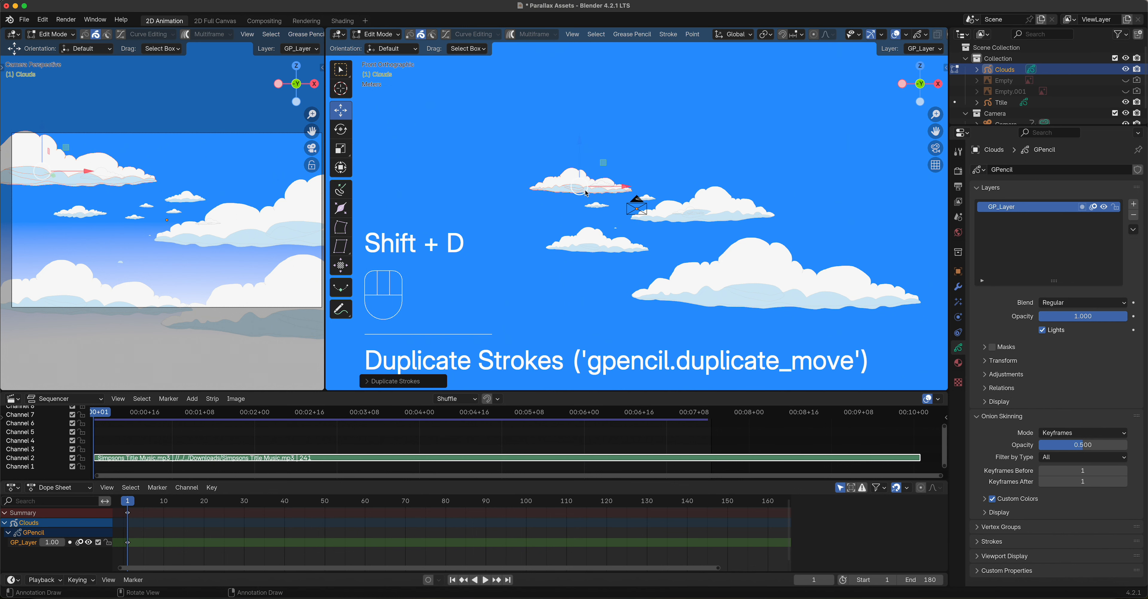
Step: Mirror the duplicated upper cloud on global X and move it about 4.8 m back along negative Y
{"action": "left_click", "coordinate": [632, 34]}
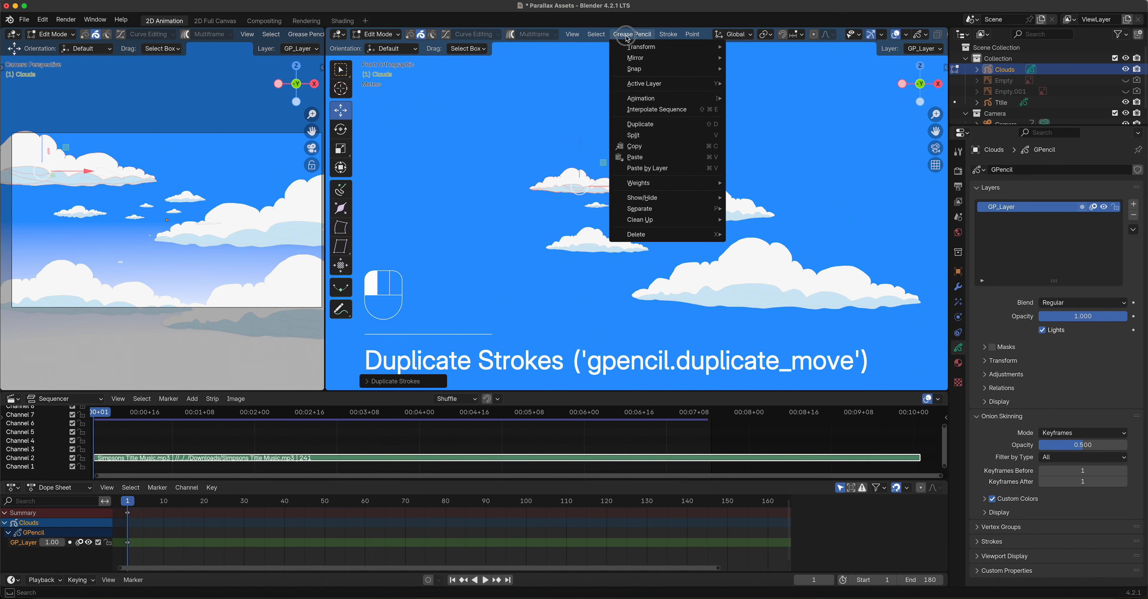
{"action": "mouse_move", "coordinate": [639, 57]}
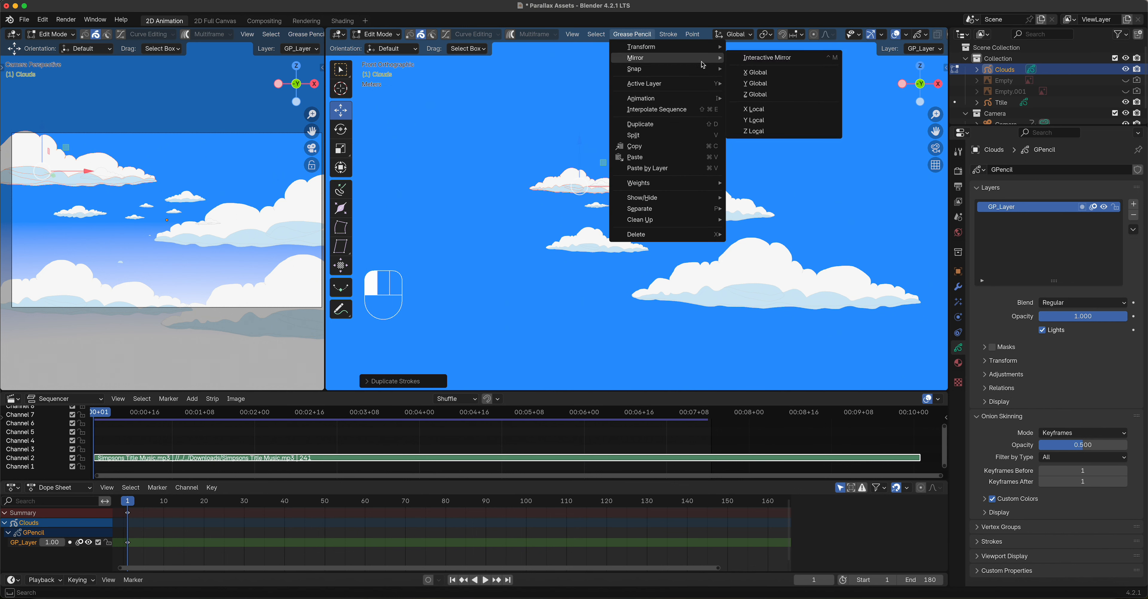
{"action": "left_click", "coordinate": [741, 79]}
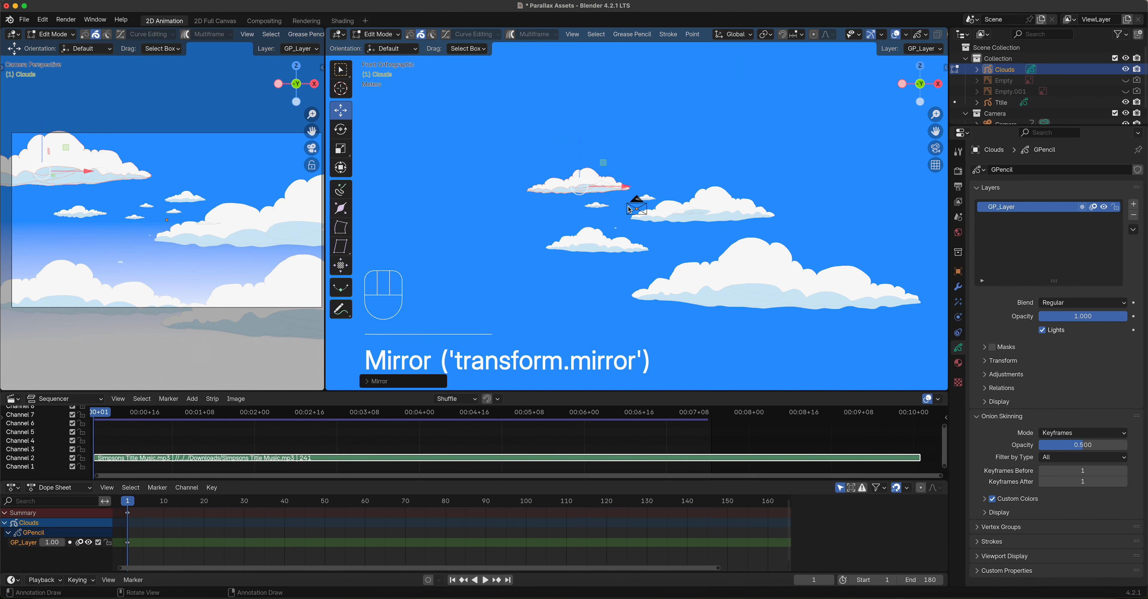
{"action": "middle_click_drag", "start_coordinate": [716, 245], "coordinate": [456, 253]}
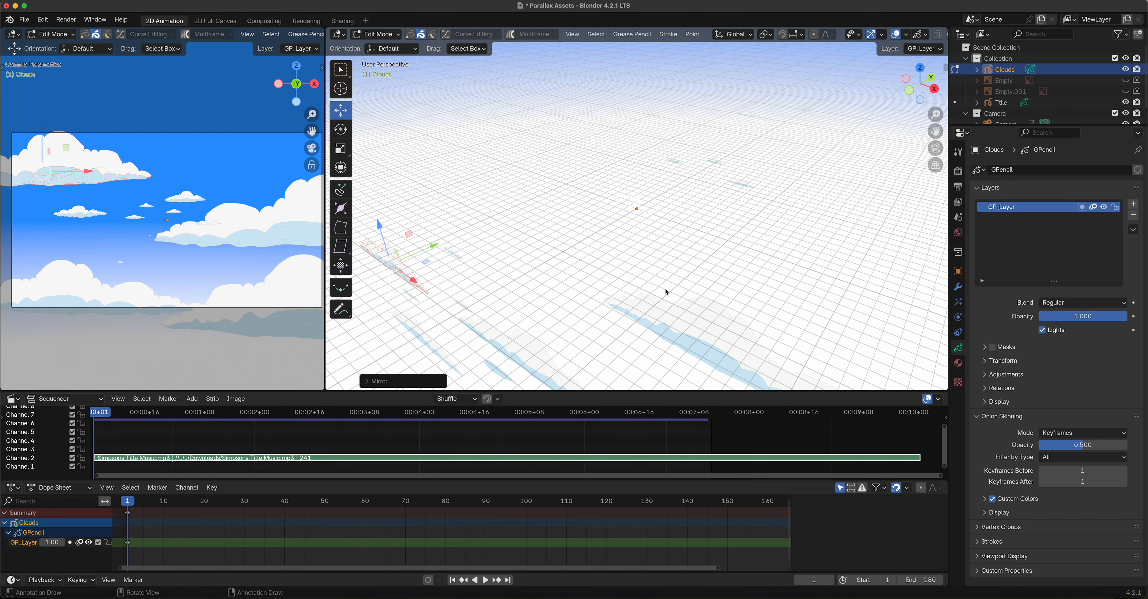
{"action": "mouse_move", "coordinate": [435, 244]}
{"action": "left_mouse_down"}
{"action": "mouse_move", "coordinate": [445, 241]}
{"action": "mouse_move", "coordinate": [359, 274]}
{"action": "left_mouse_up"}
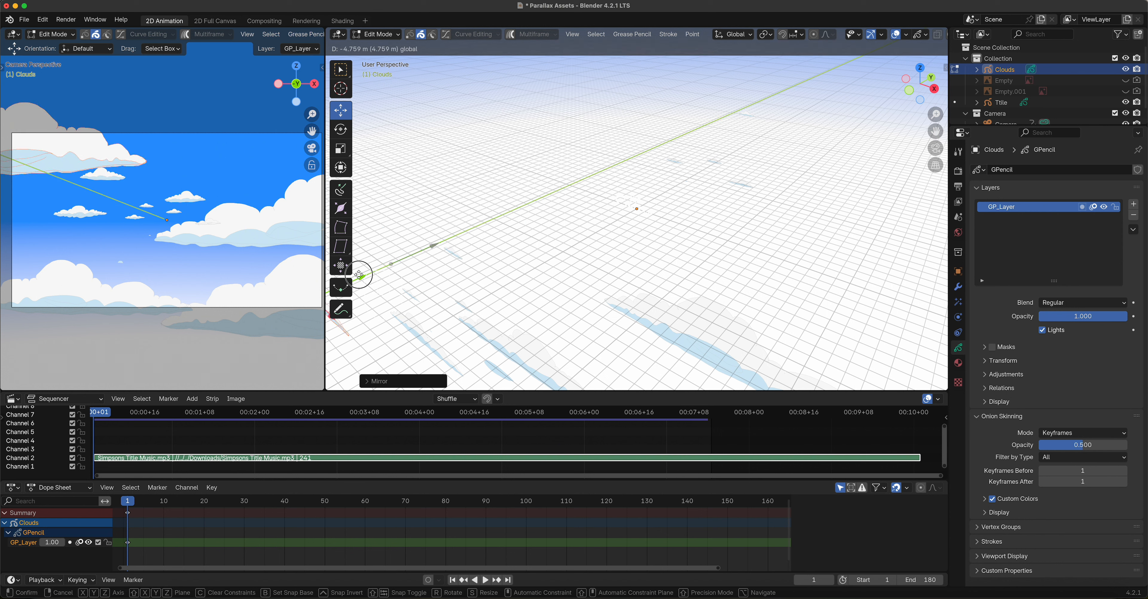
{"action": "left_click", "coordinate": [360, 276]}
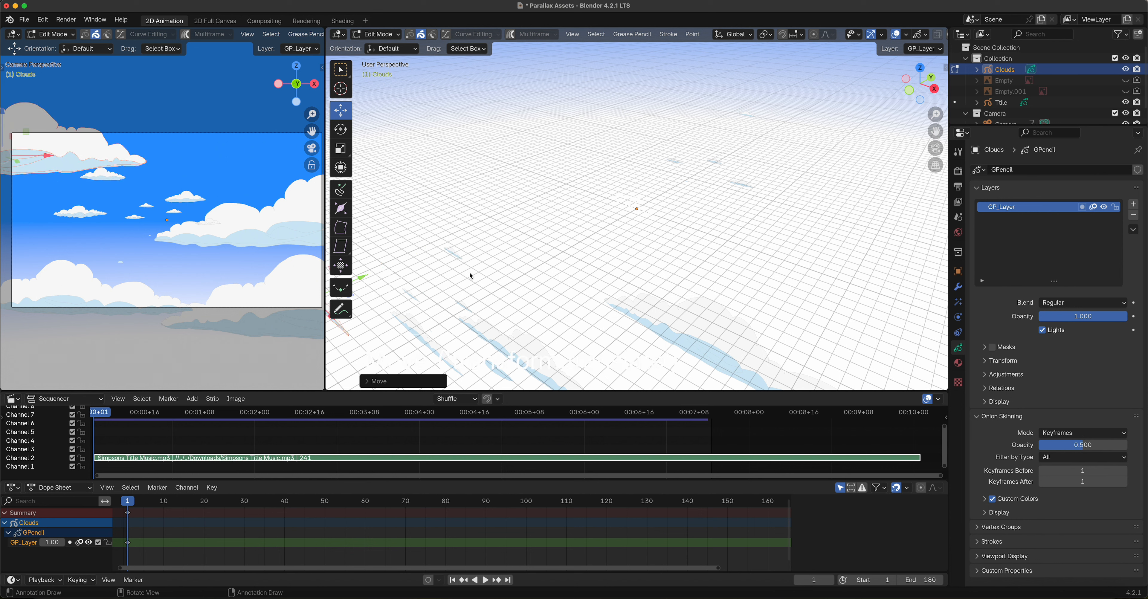
{"action": "key", "text": "KP_1"}
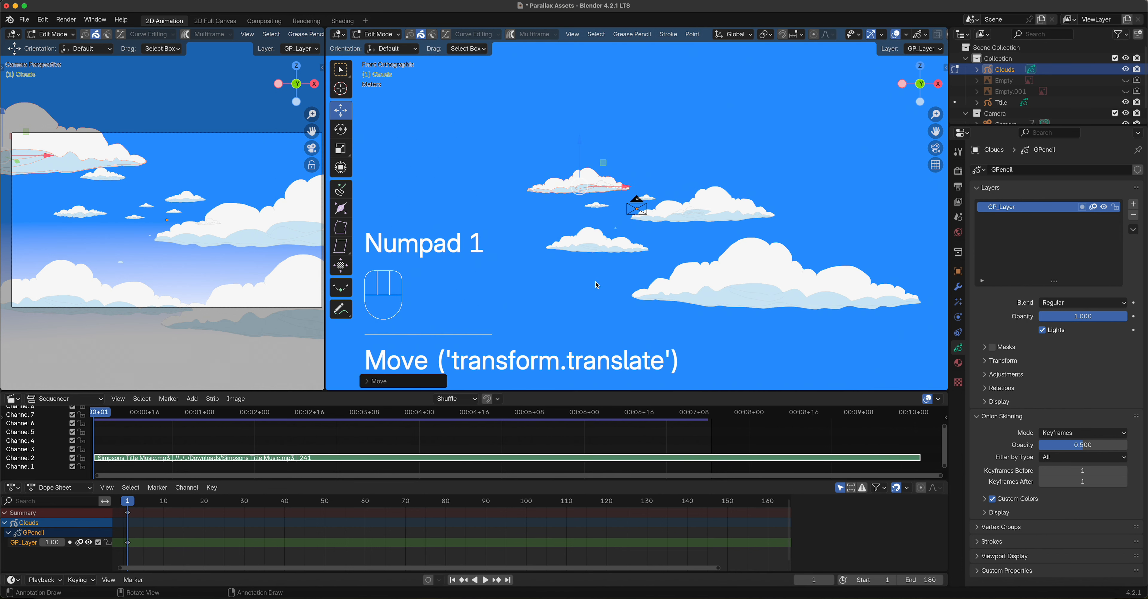
Step: Duplicate the mid-height cloud beside the camera and place the copy along negative X, between the upper and lower left clouds
{"action": "left_click", "coordinate": [692, 215]}
{"action": "key", "text": "shift"}
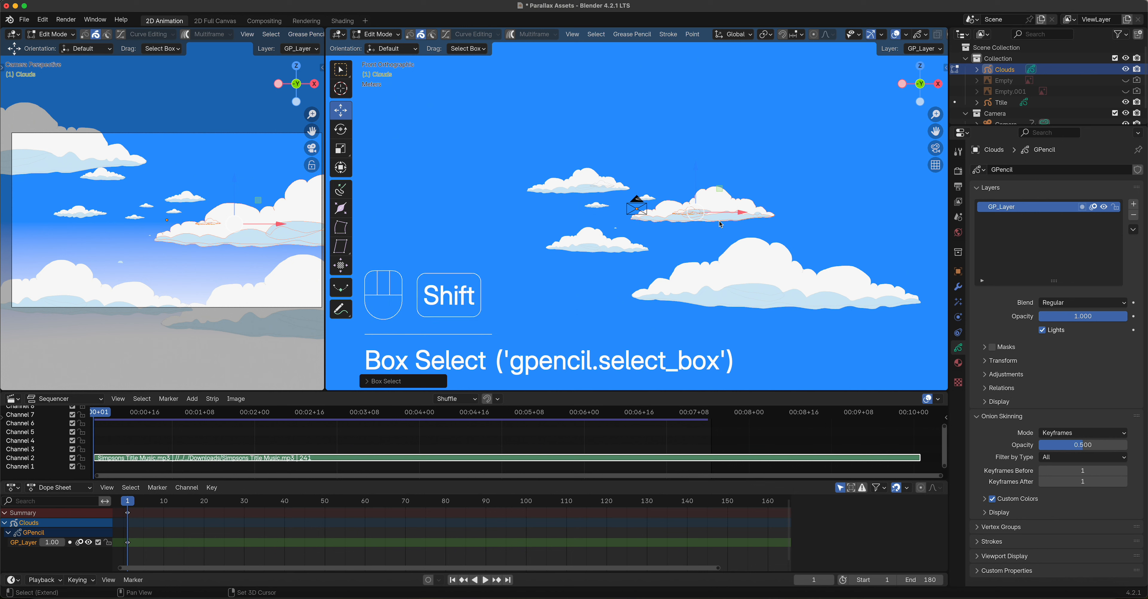
{"action": "key", "text": "shift+d"}
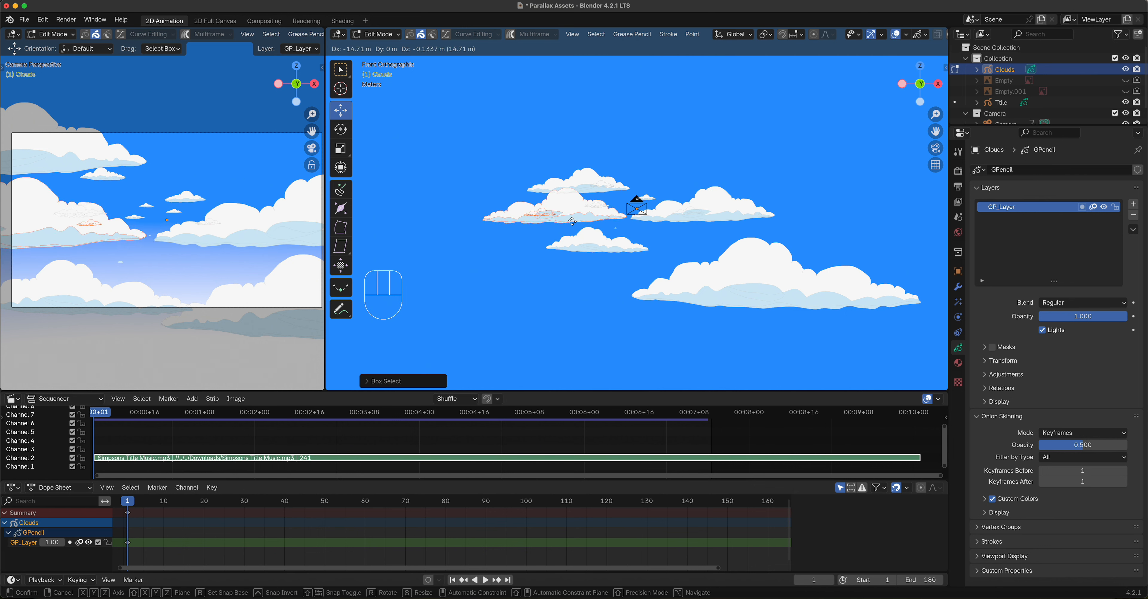
{"action": "left_click", "coordinate": [608, 226]}
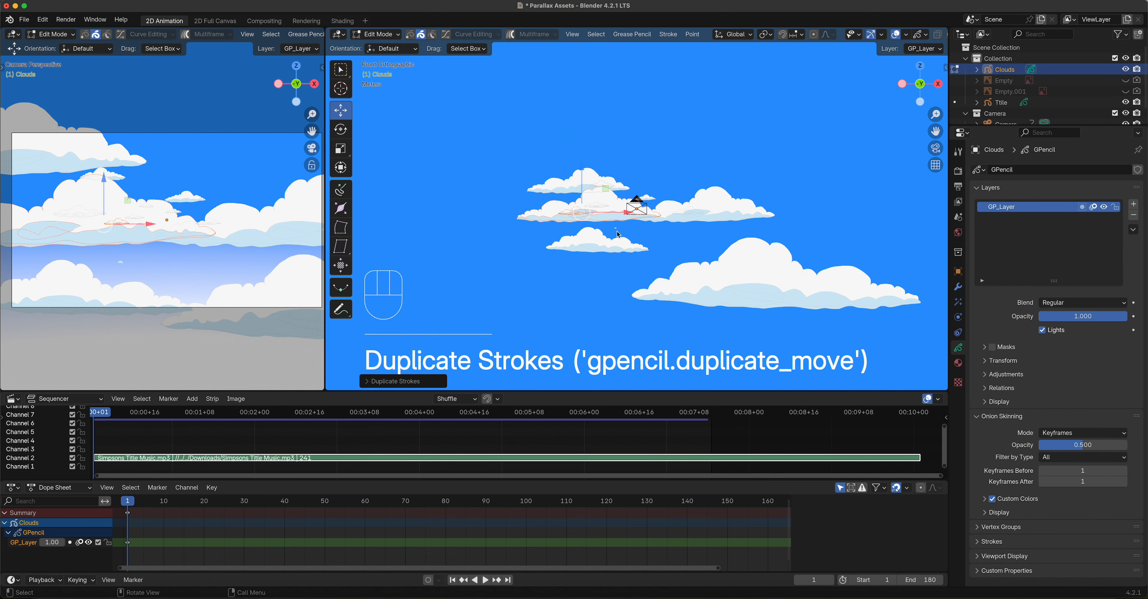
Step: Try to enlarge the duplicated middle cloud, and undo the resize
{"action": "key", "text": "s"}
{"action": "mouse_move", "coordinate": [642, 232]}
{"action": "middle_mouse_down"}
{"action": "mouse_move", "coordinate": [658, 241]}
{"action": "mouse_move", "coordinate": [527, 292]}
{"action": "middle_mouse_up"}
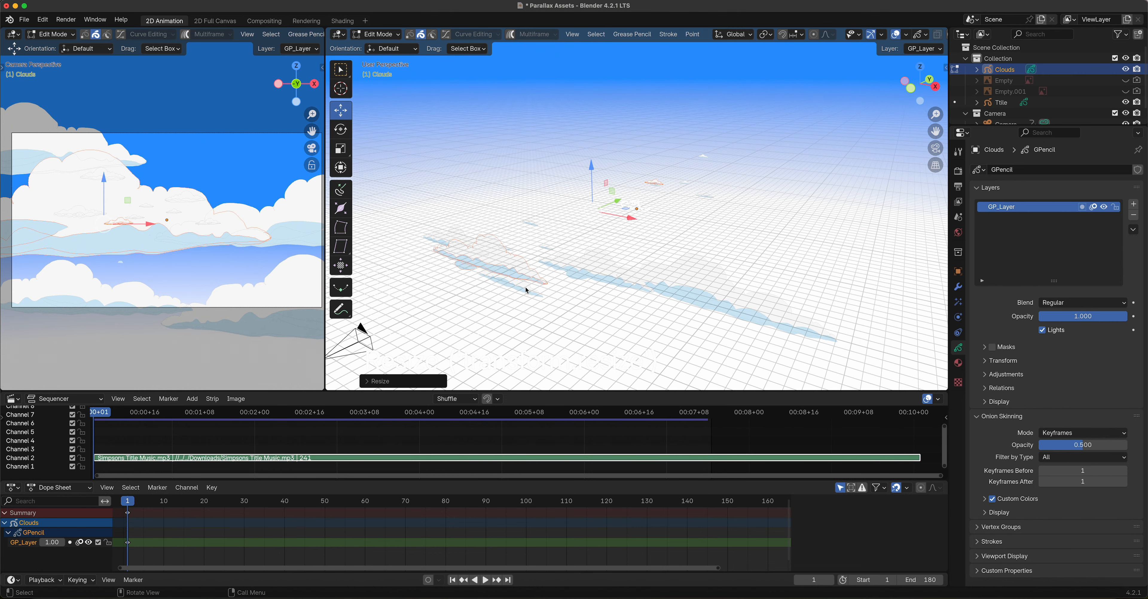
{"action": "left_click", "coordinate": [618, 201]}
{"action": "key", "text": "super+z"}
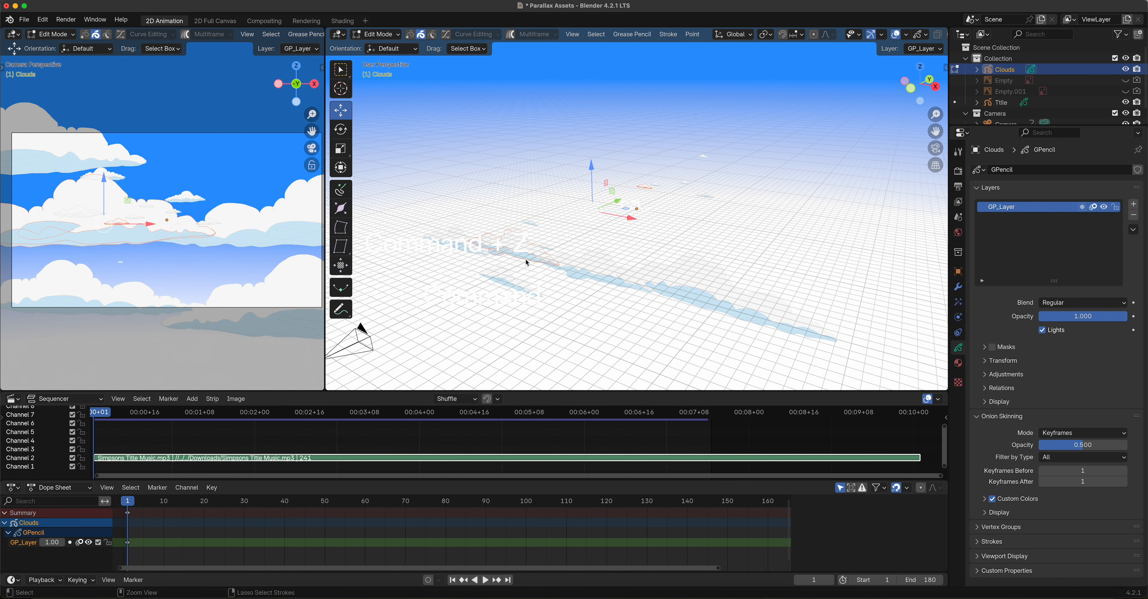
Step: Reselect the duplicated middle cloud, move it along negative Y closer to the camera, and return to the front view
{"action": "left_click", "coordinate": [529, 244]}
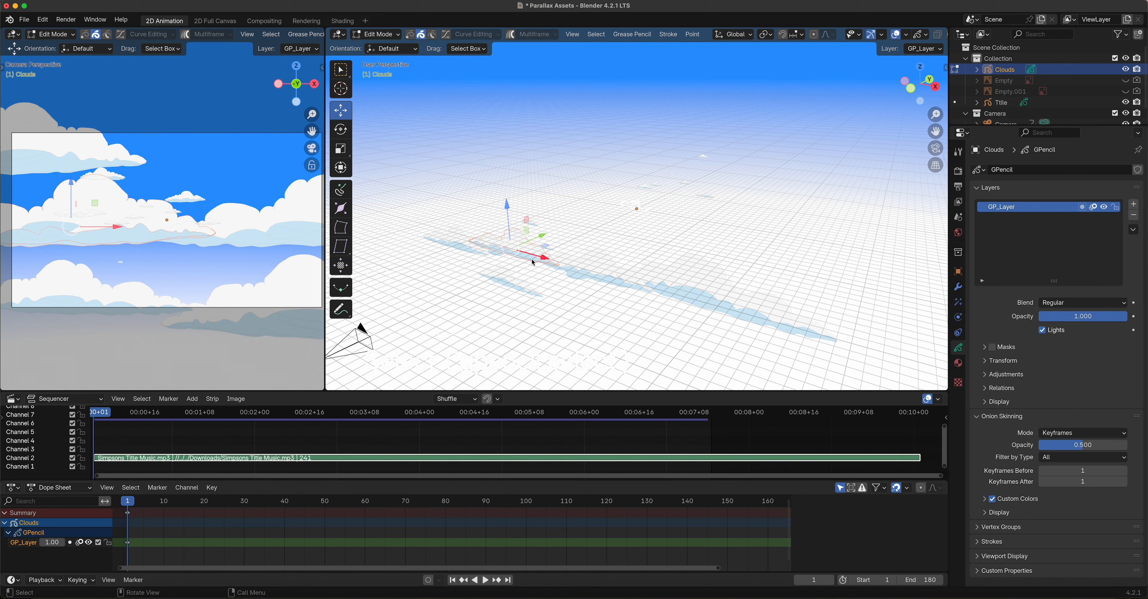
{"action": "mouse_move", "coordinate": [542, 239]}
{"action": "left_mouse_down"}
{"action": "mouse_move", "coordinate": [500, 264]}
{"action": "mouse_move", "coordinate": [509, 260]}
{"action": "mouse_move", "coordinate": [496, 280]}
{"action": "left_mouse_up"}
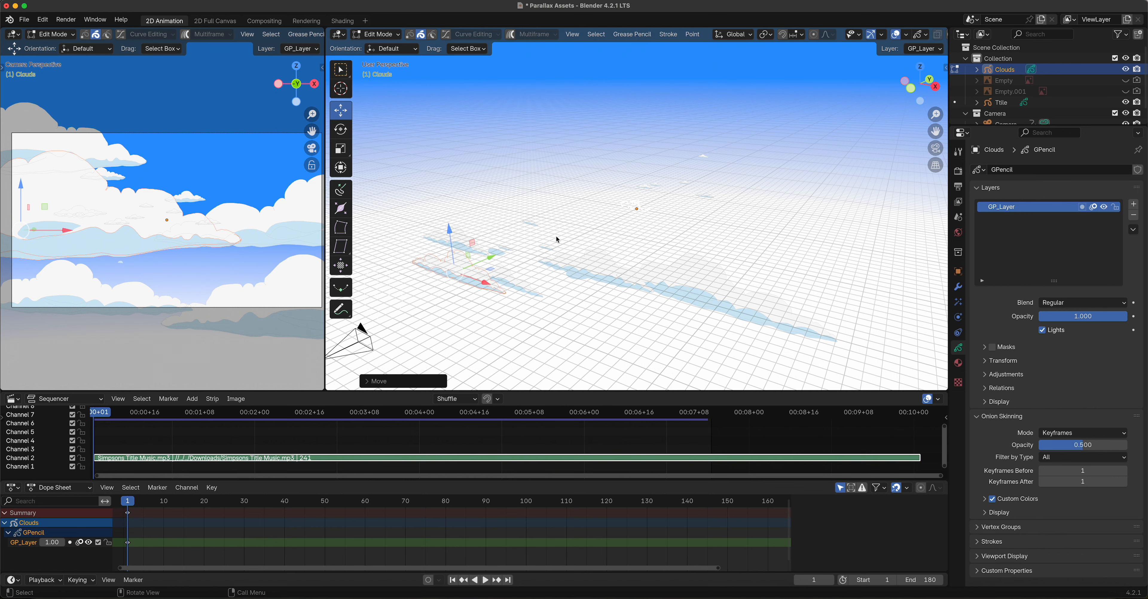
{"action": "key", "text": "KP_1"}
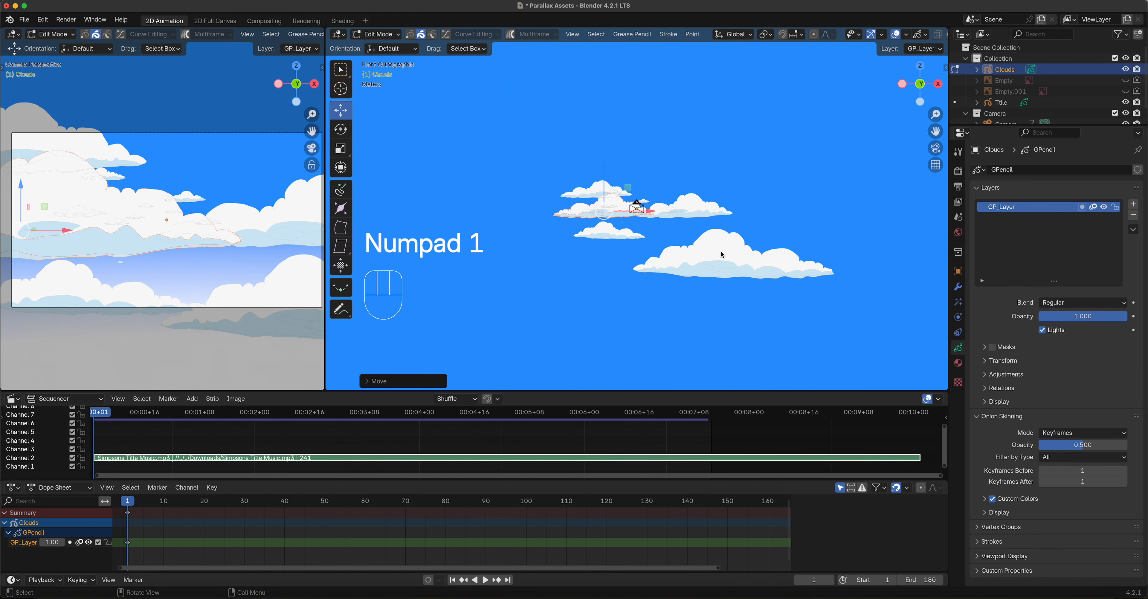
Step: Try to duplicate the large lower cloud upward from individually selected strokes, and undo the duplication
{"action": "left_click", "coordinate": [728, 277], "text": "shift"}
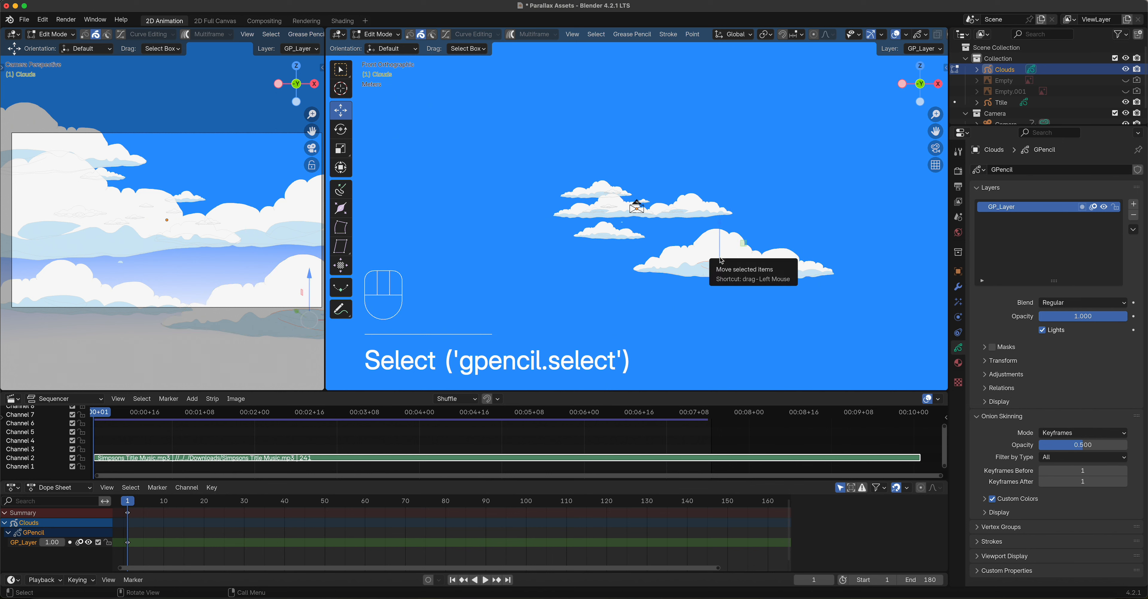
{"action": "key", "text": "g"}
{"action": "right_click", "coordinate": [726, 226]}
{"action": "left_click", "coordinate": [702, 272], "text": "shift"}
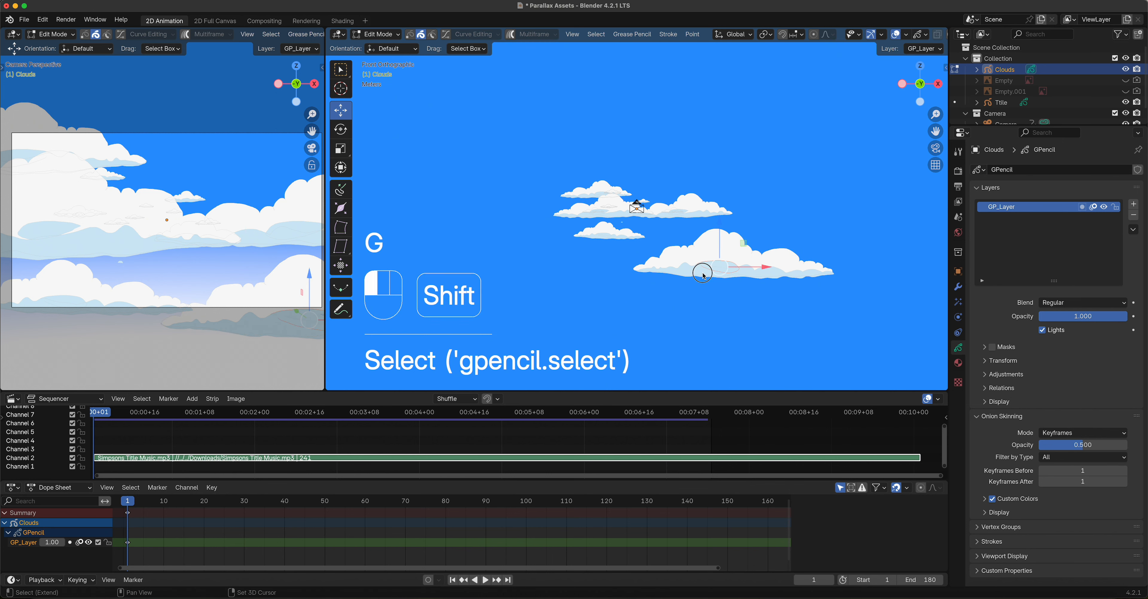
{"action": "key", "text": "shift+d"}
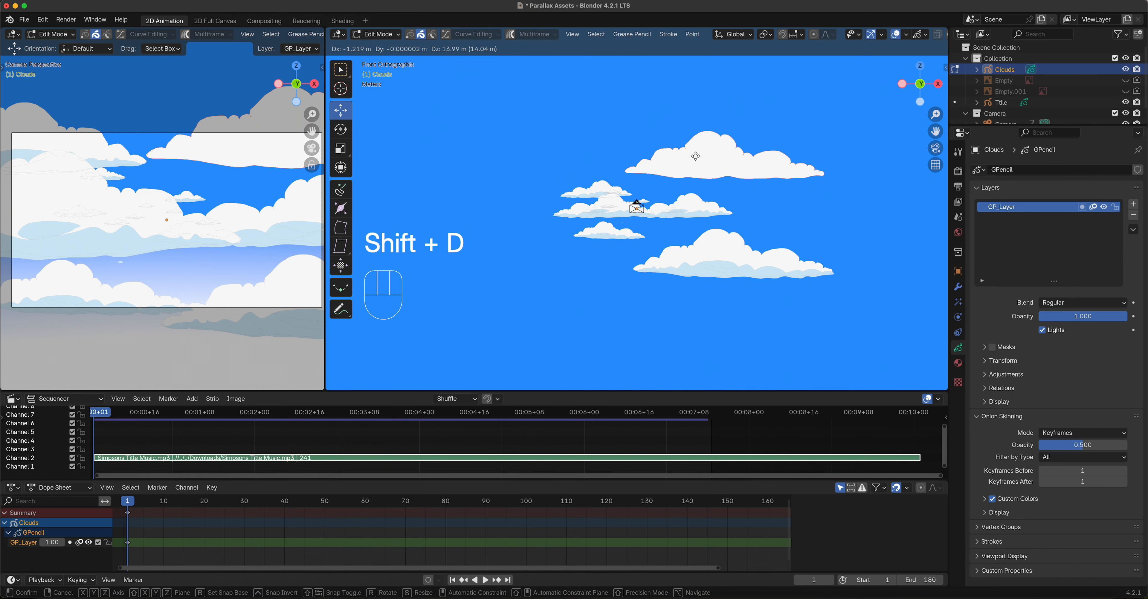
{"action": "left_click", "coordinate": [695, 157]}
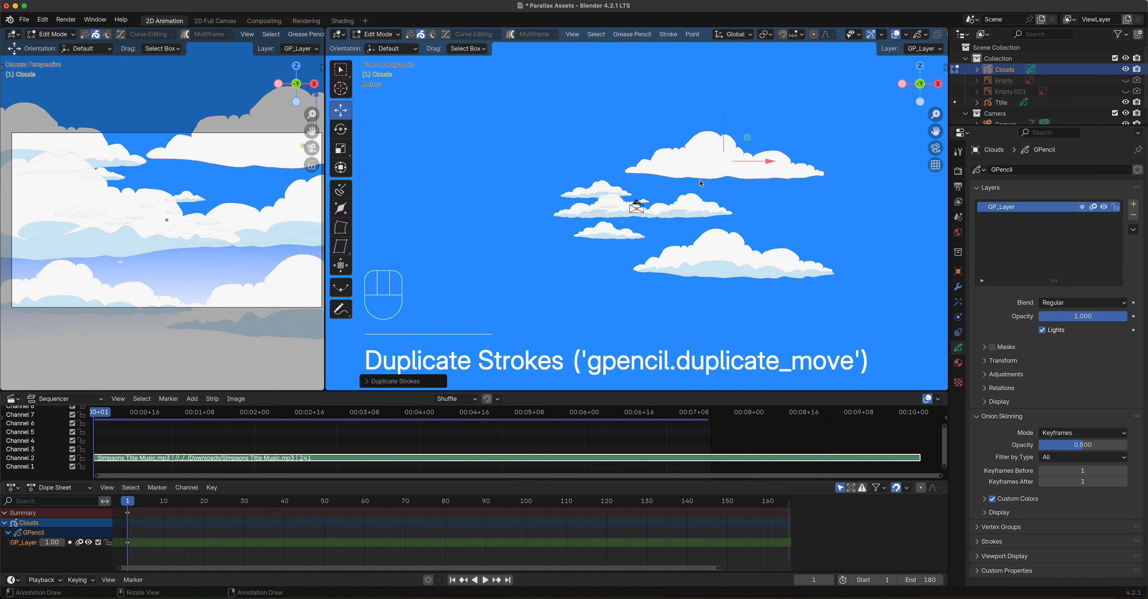
{"action": "key", "text": "super+z"}
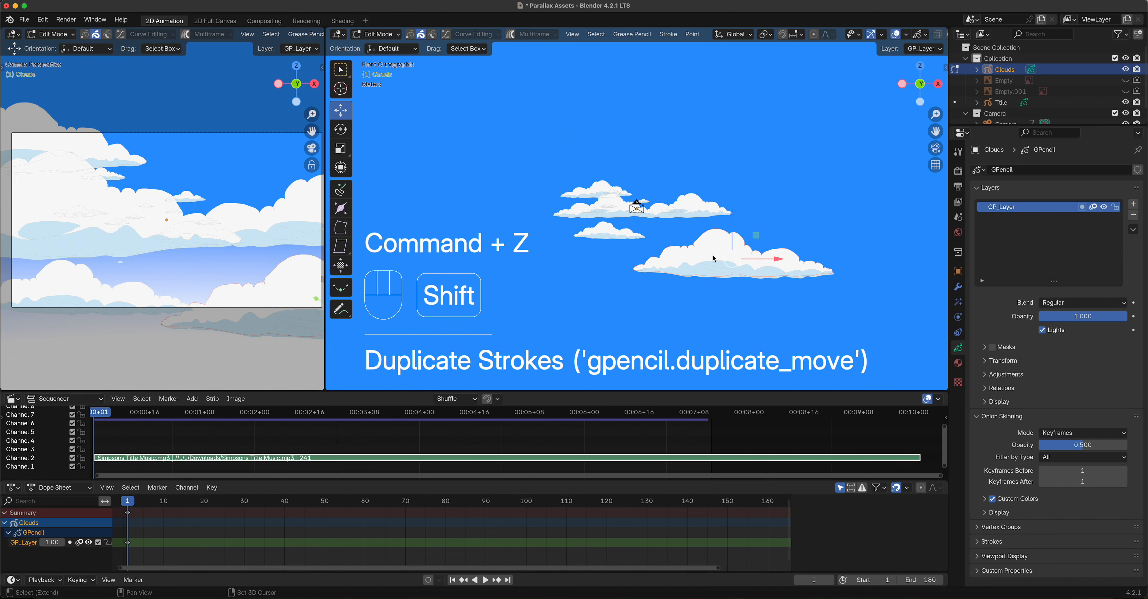
Step: Select the whole large lower cloud, including its shading, and duplicate it to the upper right in the front view
{"action": "left_click", "coordinate": [713, 273], "text": "shift"}
{"action": "left_click", "coordinate": [706, 277], "text": "shift"}
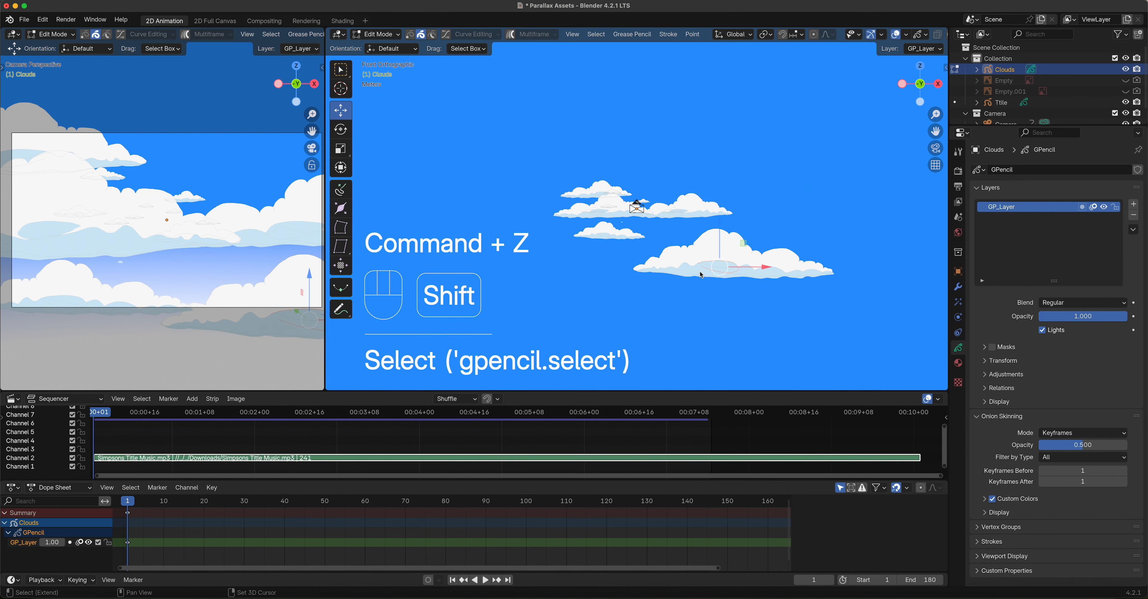
{"action": "middle_click_drag", "start_coordinate": [701, 275], "coordinate": [629, 334]}
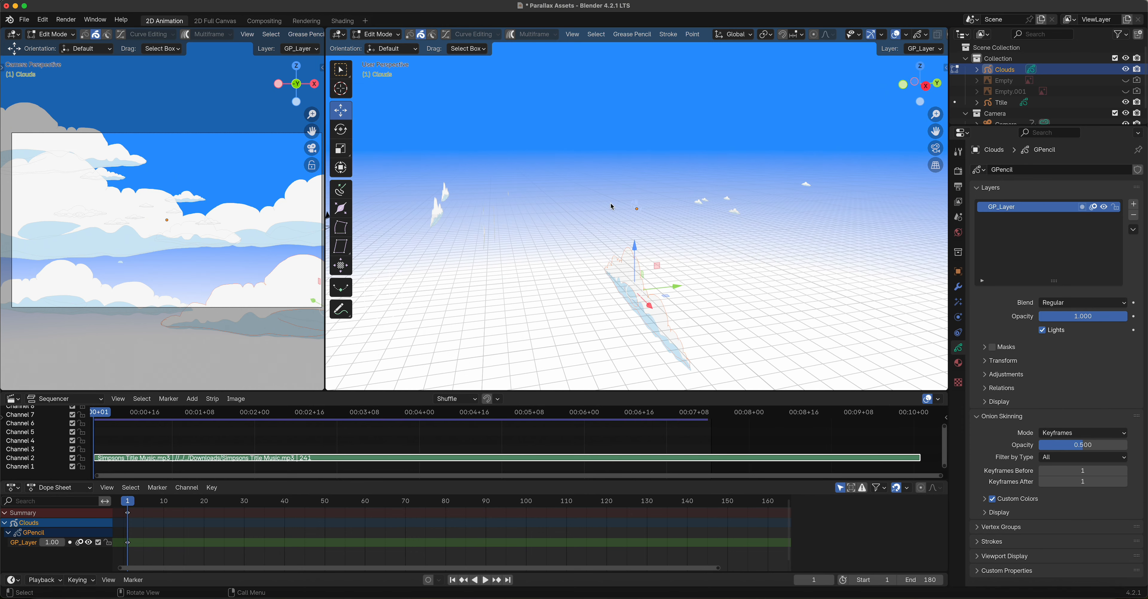
{"action": "left_click_drag", "start_coordinate": [586, 260], "coordinate": [664, 338]}
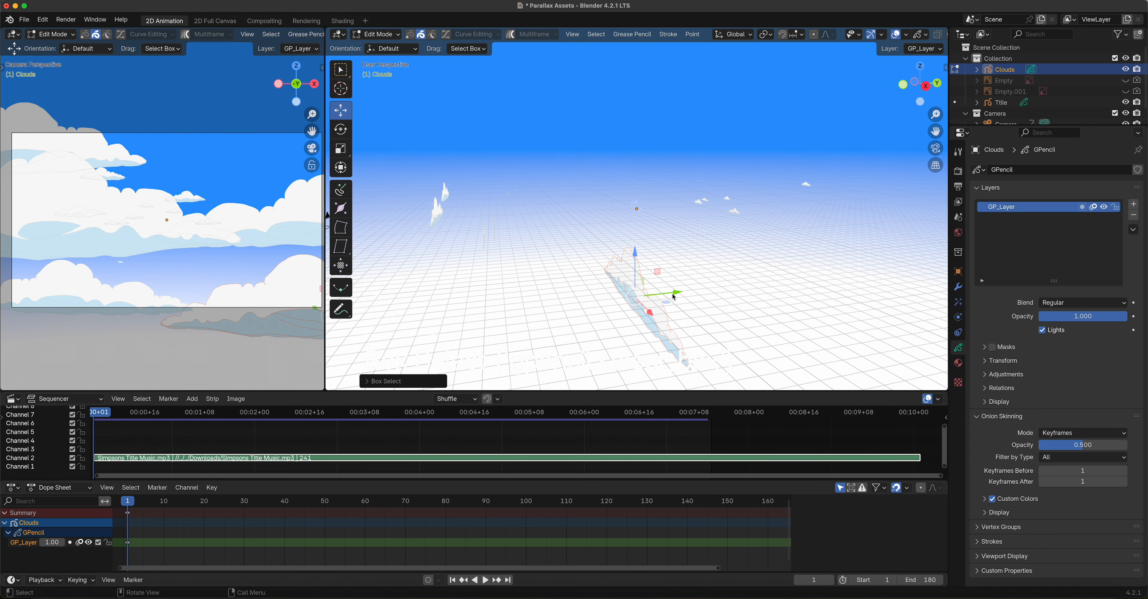
{"action": "key", "text": "KP_1"}
{"action": "key", "text": "shift+d"}
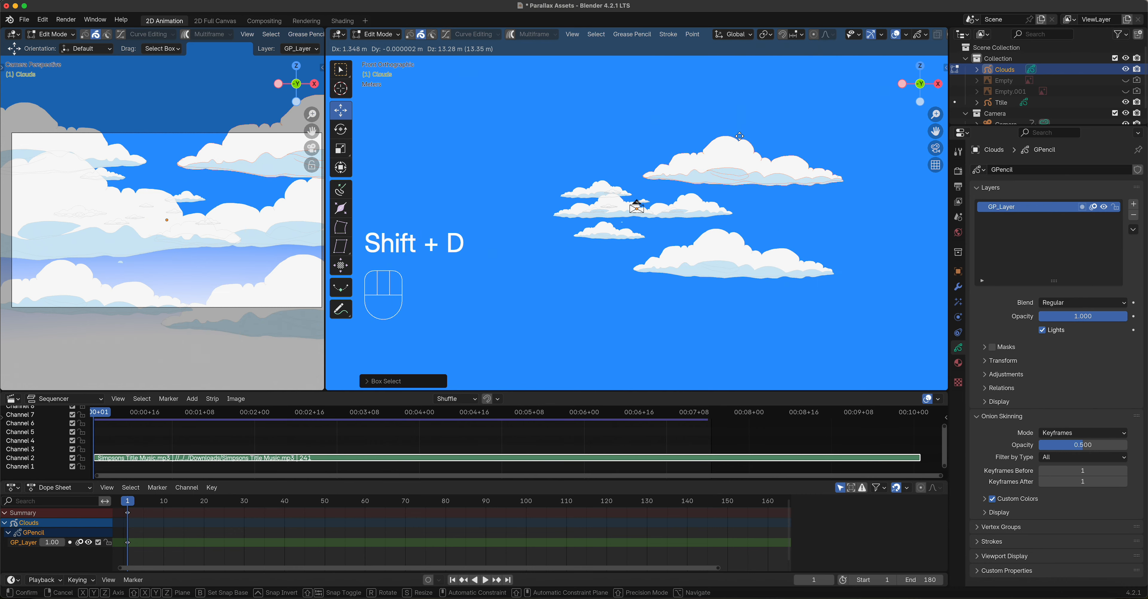
{"action": "left_click", "coordinate": [788, 177]}
Step: Move the large duplicated cloud back along negative Y and lower it slightly along Z
{"action": "middle_click_drag", "start_coordinate": [788, 176], "coordinate": [716, 221]}
{"action": "key", "text": "g"}
{"action": "key", "text": "y"}
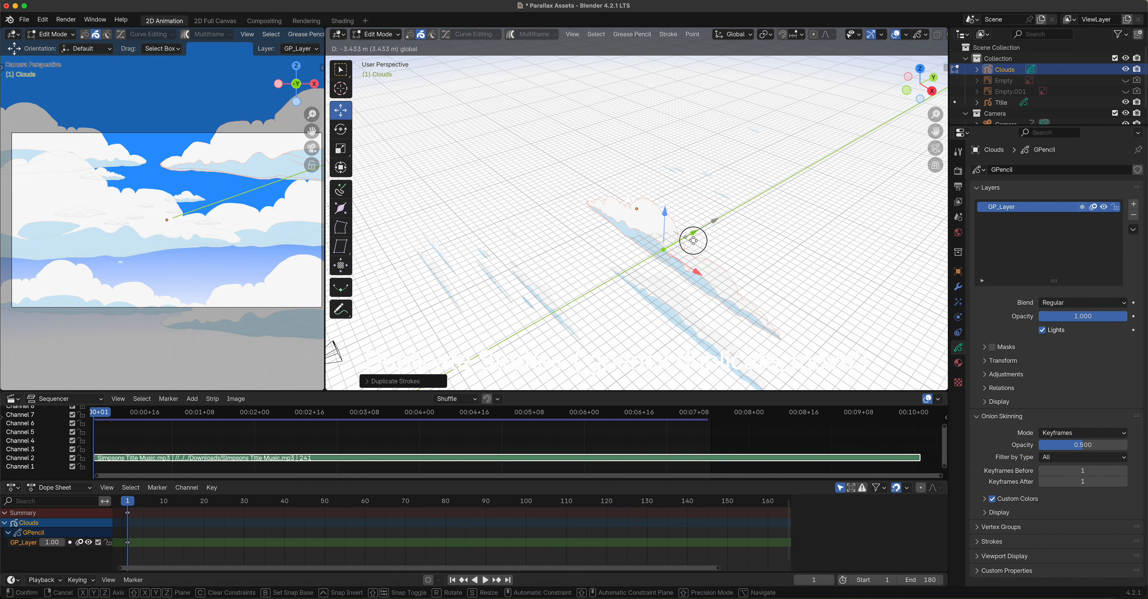
{"action": "left_click", "coordinate": [674, 232]}
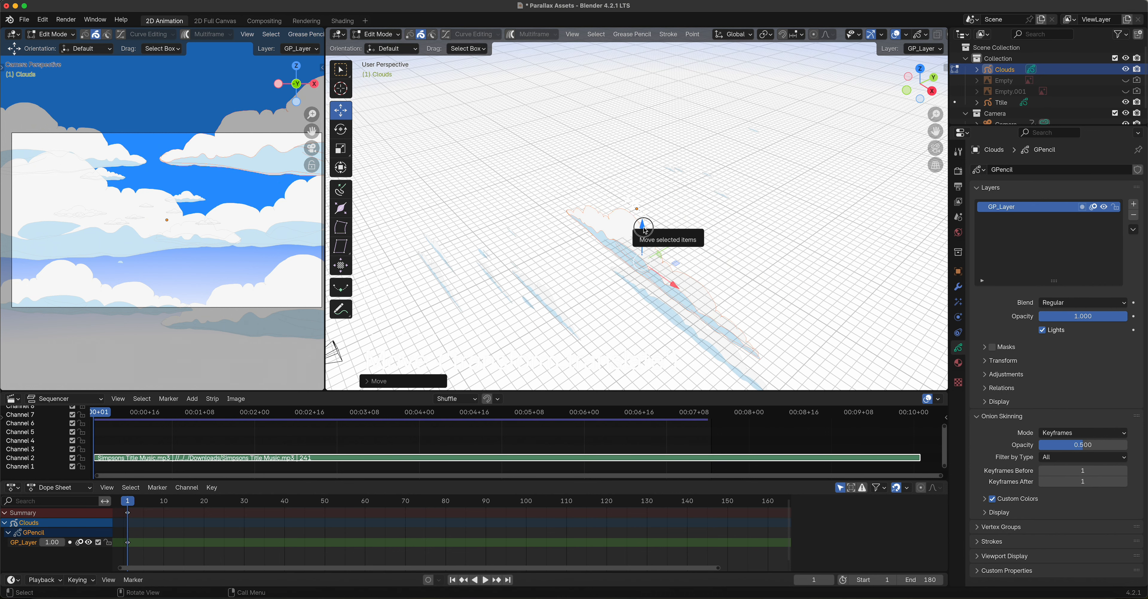
{"action": "left_click_drag", "start_coordinate": [646, 233], "coordinate": [641, 248]}
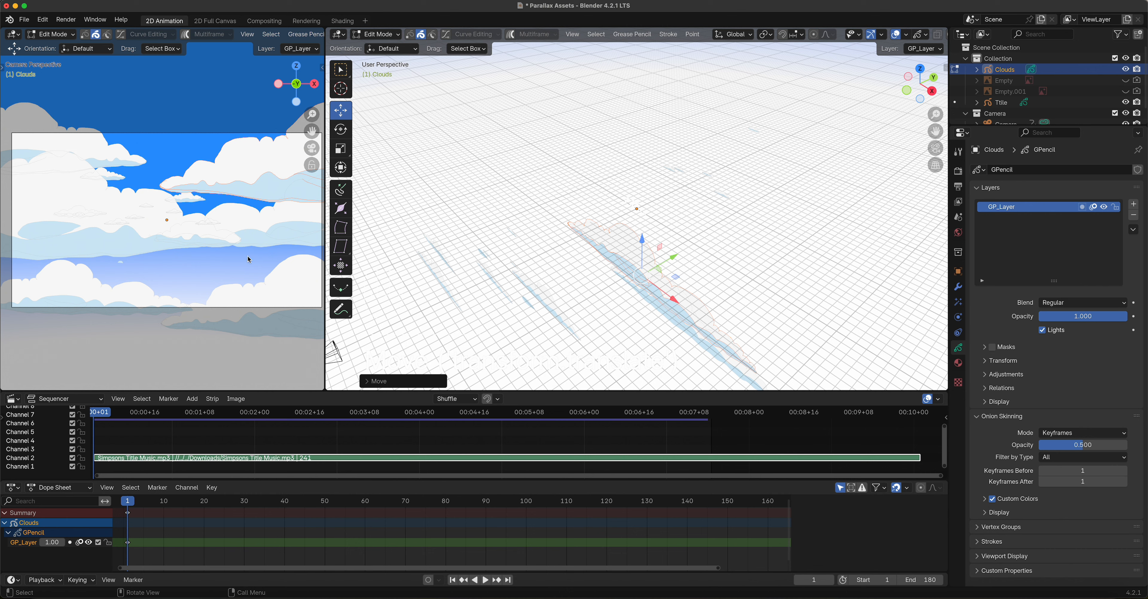
Step: Play the animation to check the cloud timing, and select the middle left cloud at frame 24
{"action": "key", "text": "space"}
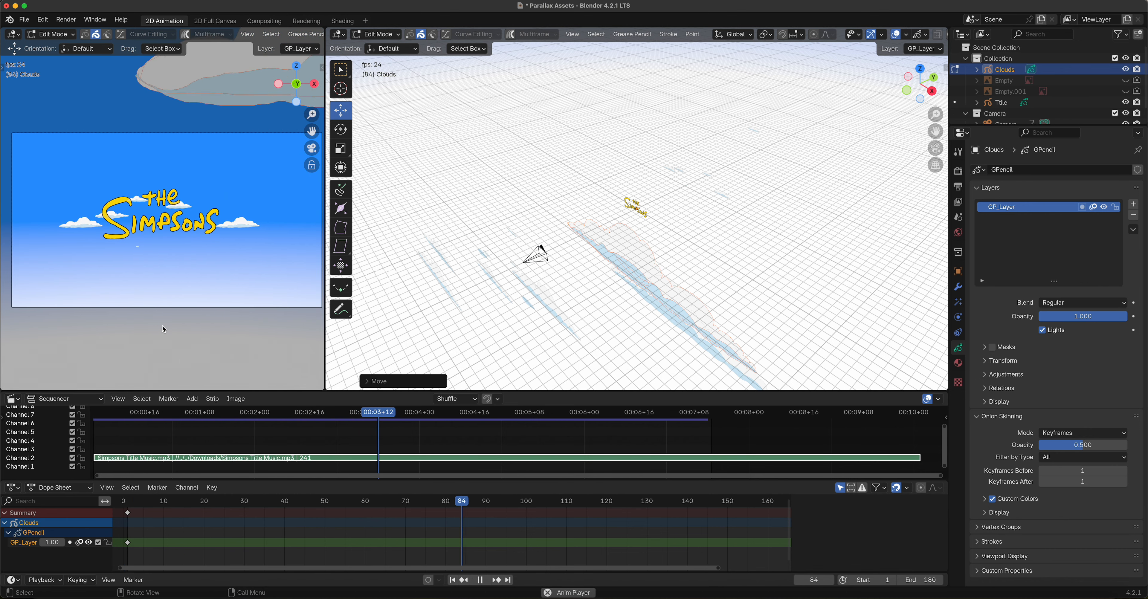
{"action": "key", "text": "space"}
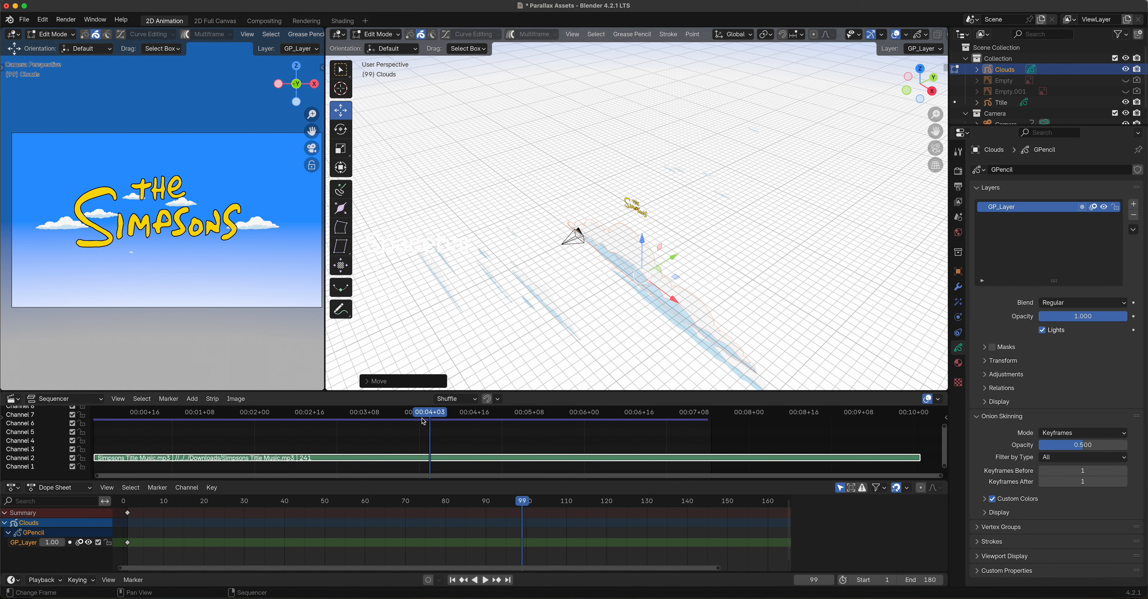
{"action": "left_click_drag", "start_coordinate": [430, 422], "coordinate": [172, 376]}
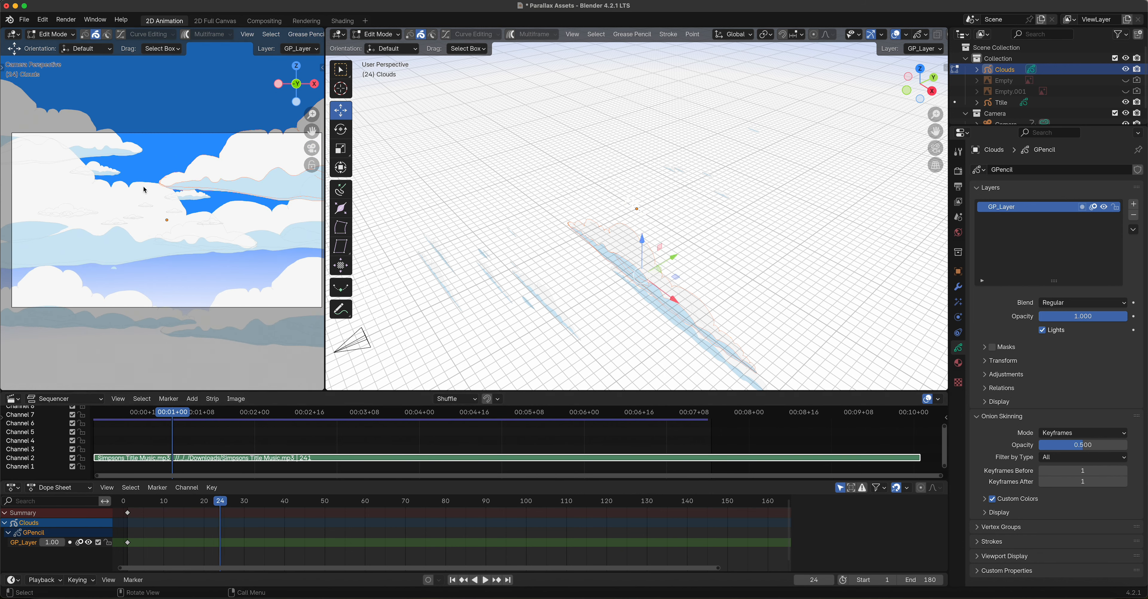
{"action": "left_click", "coordinate": [126, 216]}
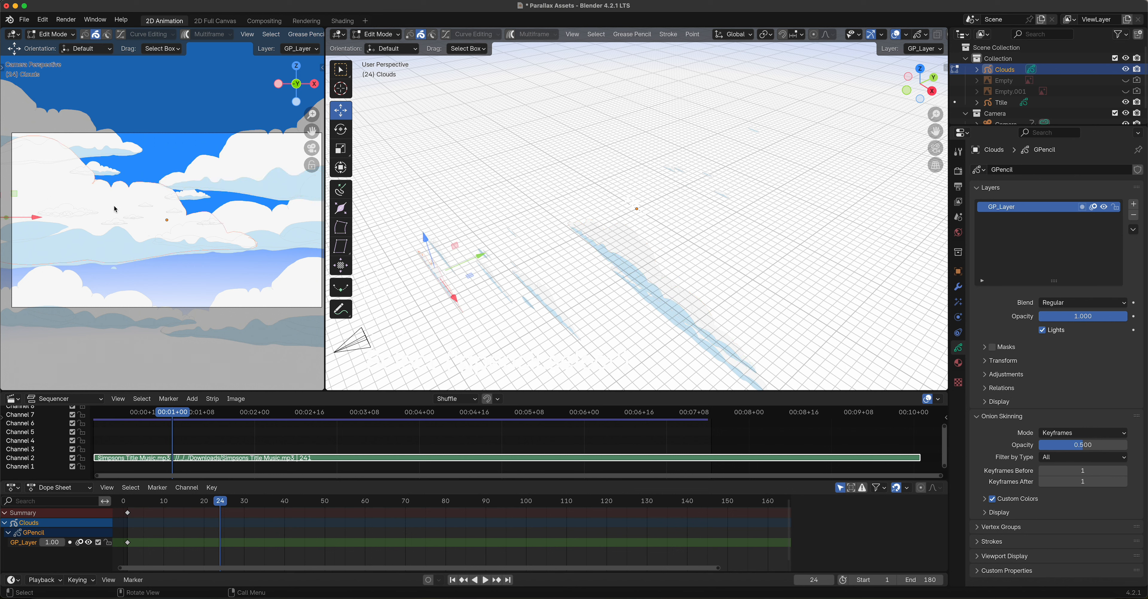
Step: Move the middle left cloud further along negative X at frame 24, and set the current frame to 69
{"action": "left_click", "coordinate": [74, 243]}
{"action": "left_click_drag", "start_coordinate": [38, 233], "coordinate": [275, 251]}
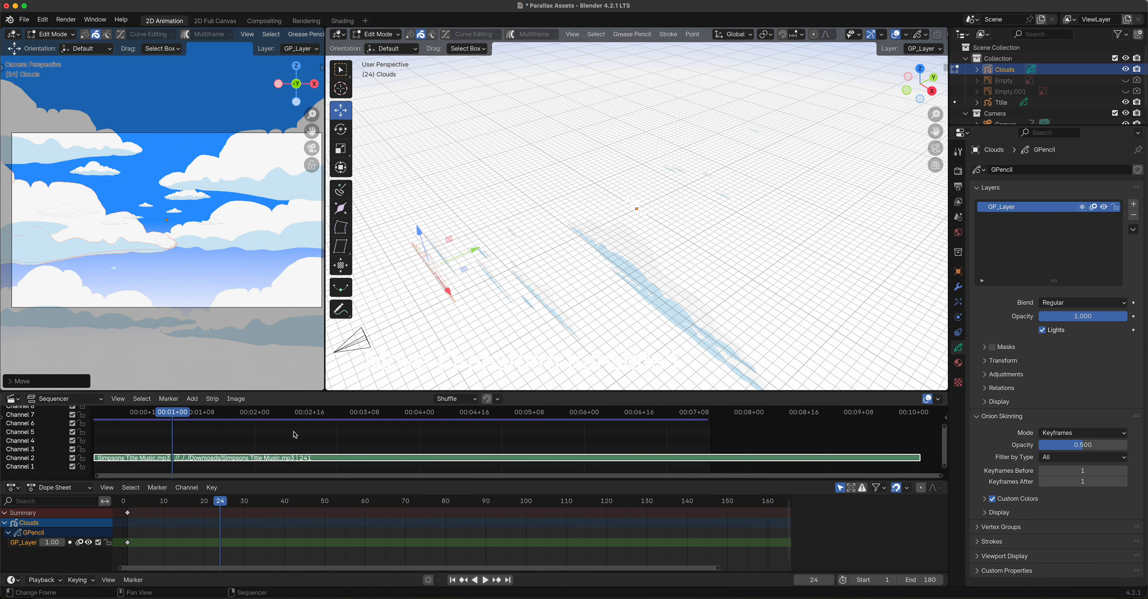
{"action": "left_click_drag", "start_coordinate": [220, 501], "coordinate": [405, 532]}
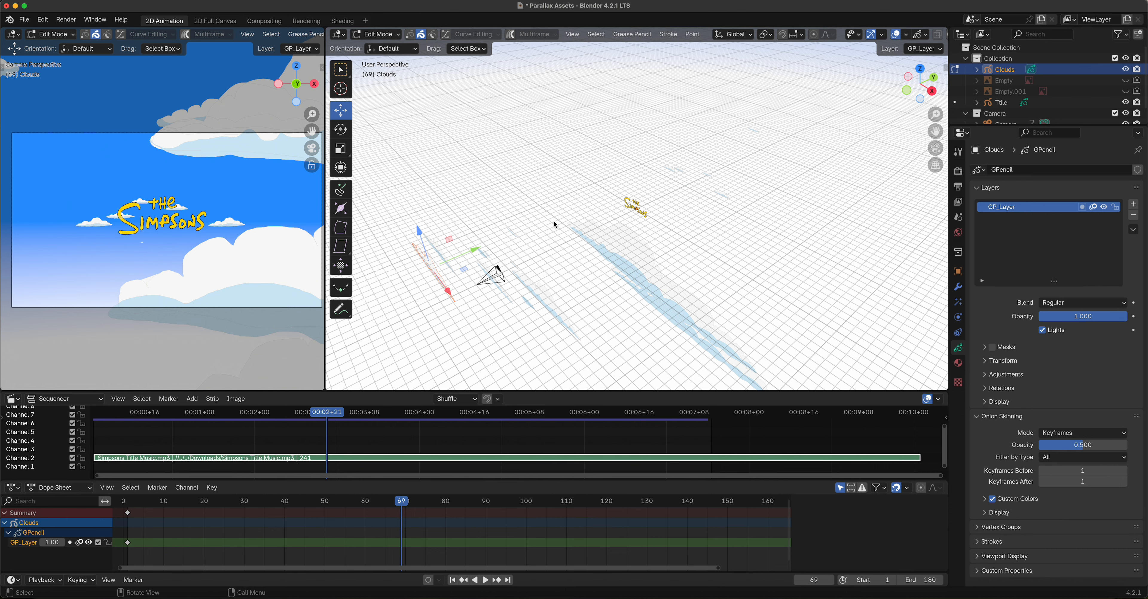
Step: Duplicate the small lower left cloud from the front view, place the copy higher, and push it back along Y behind the title
{"action": "key", "text": "KP_1"}
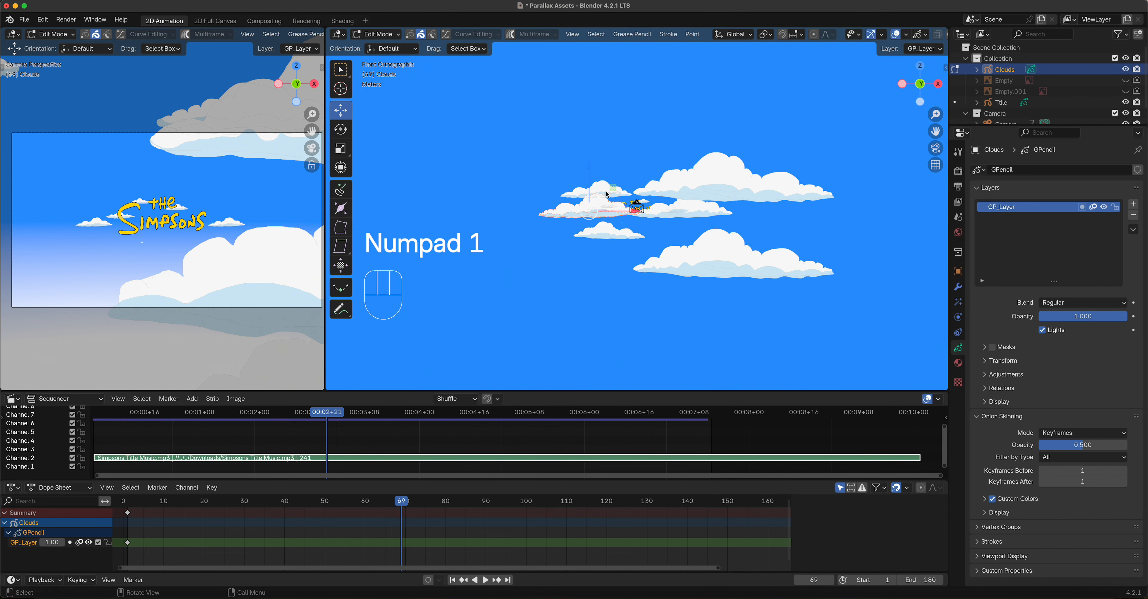
{"action": "key", "text": "c"}
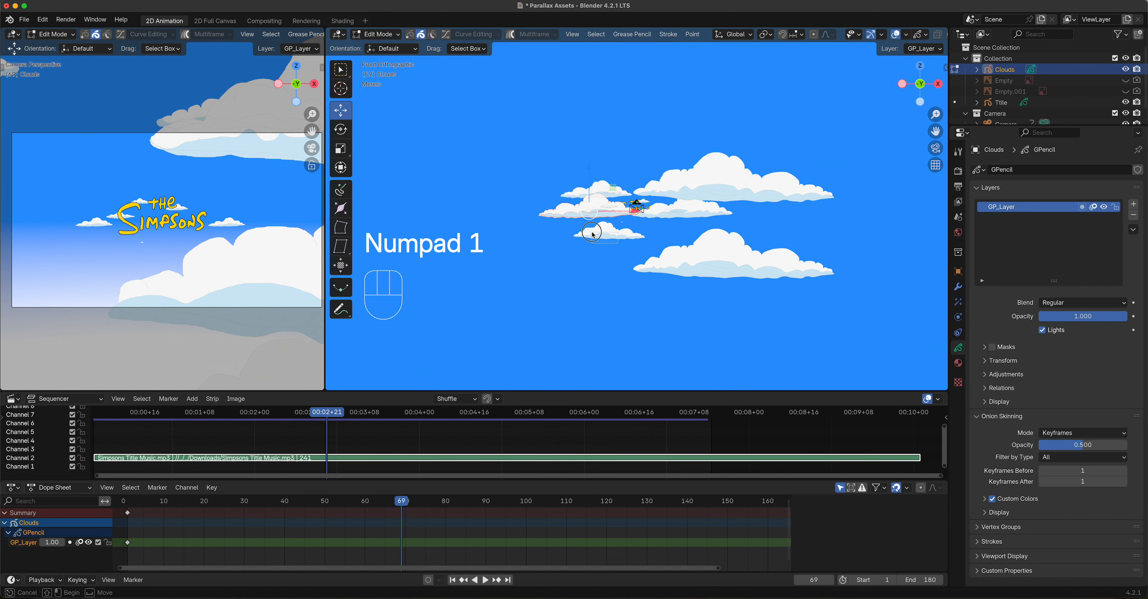
{"action": "left_click_drag", "start_coordinate": [618, 244], "coordinate": [592, 232]}
{"action": "key", "text": "shift"}
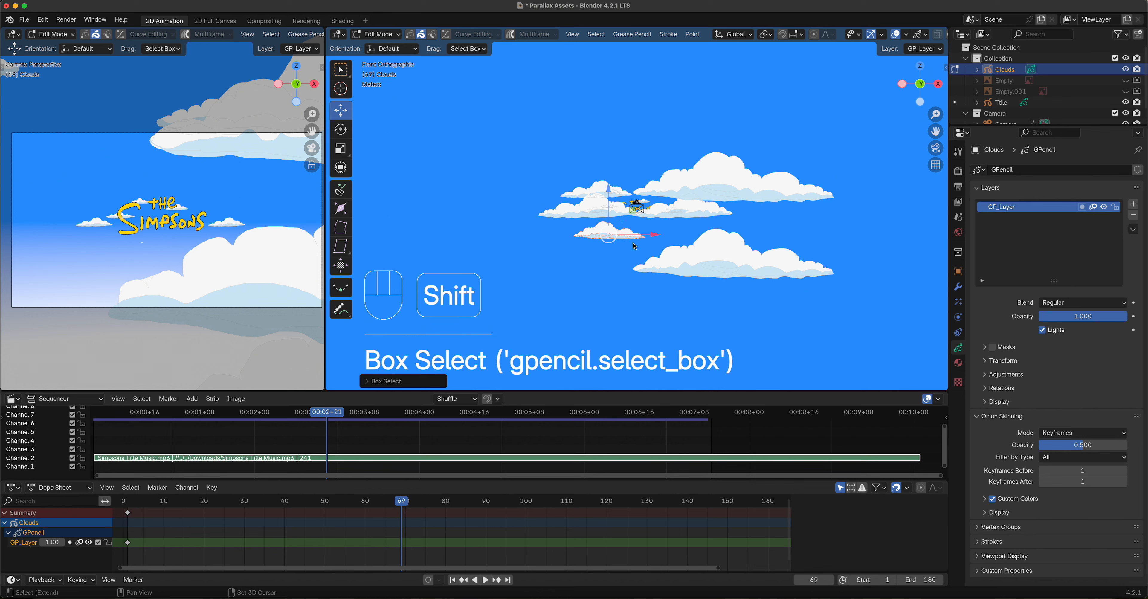
{"action": "key", "text": "shift+d"}
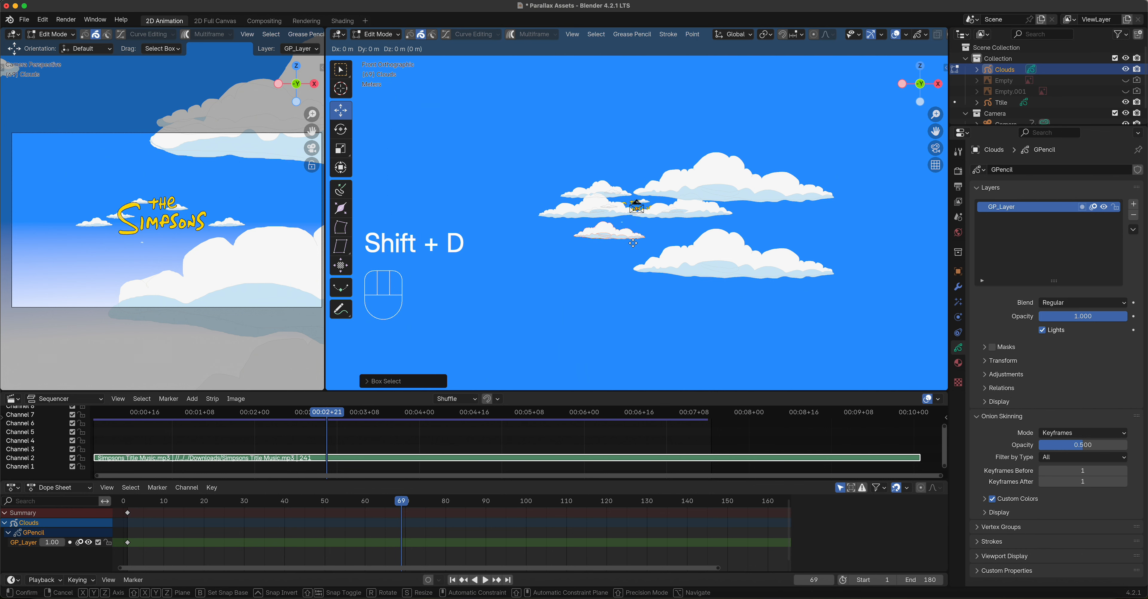
{"action": "left_click", "coordinate": [621, 212]}
{"action": "mouse_move", "coordinate": [620, 212]}
{"action": "middle_mouse_down"}
{"action": "mouse_move", "coordinate": [602, 318]}
{"action": "mouse_move", "coordinate": [582, 277]}
{"action": "middle_mouse_up"}
{"action": "mouse_move", "coordinate": [517, 236]}
{"action": "left_mouse_down"}
{"action": "mouse_move", "coordinate": [676, 141]}
{"action": "mouse_move", "coordinate": [680, 151]}
{"action": "left_mouse_up"}
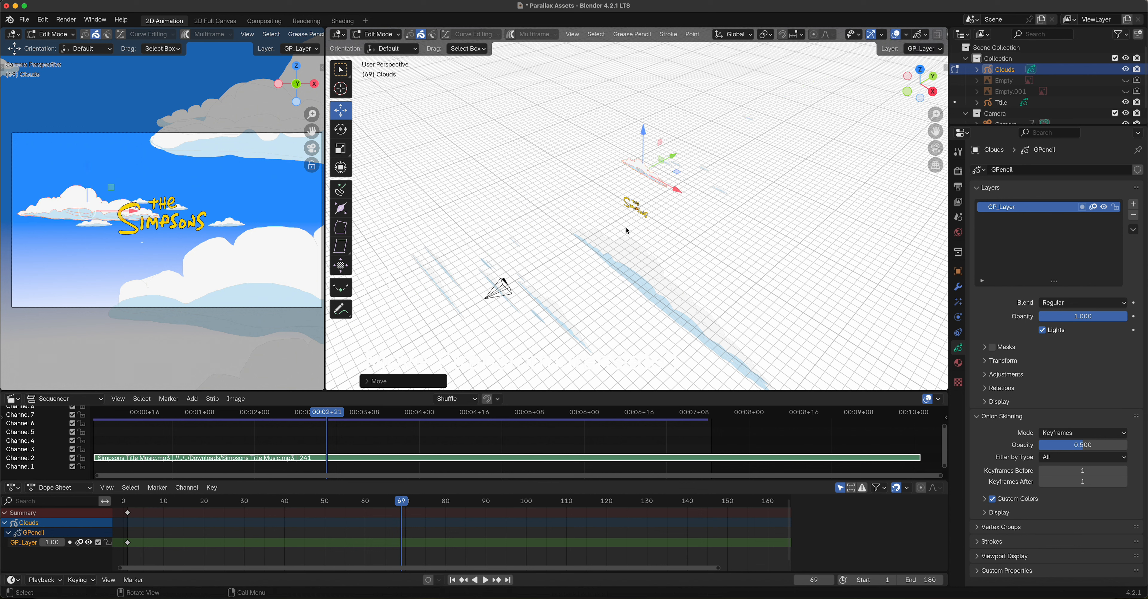
Step: Shift the distant cloud copy up and to the left of the title in the front view
{"action": "key", "text": "KP_1"}
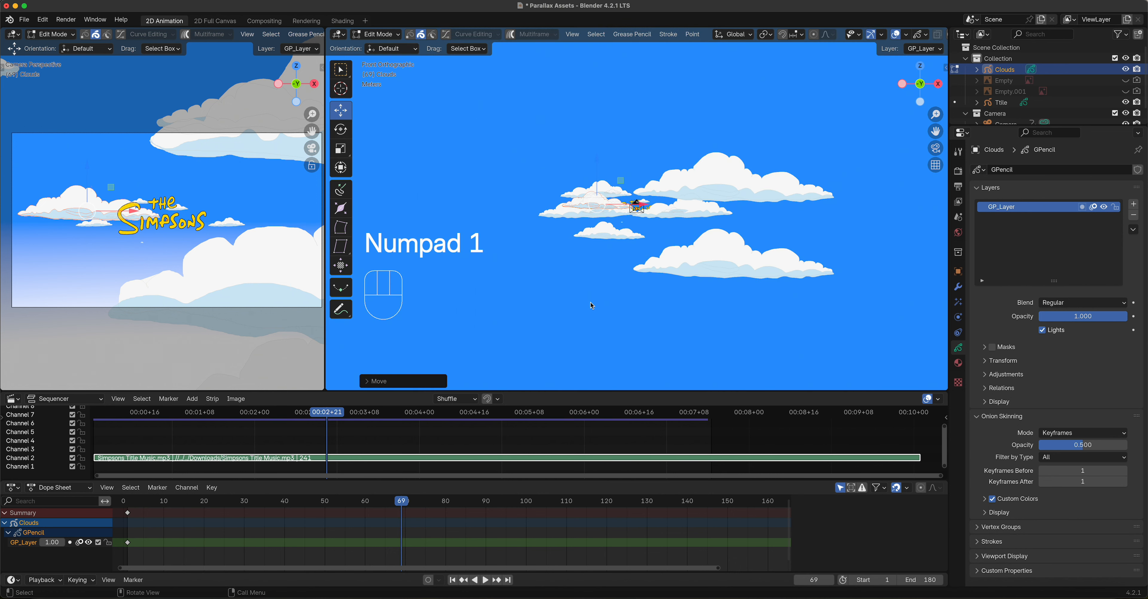
{"action": "key", "text": "g"}
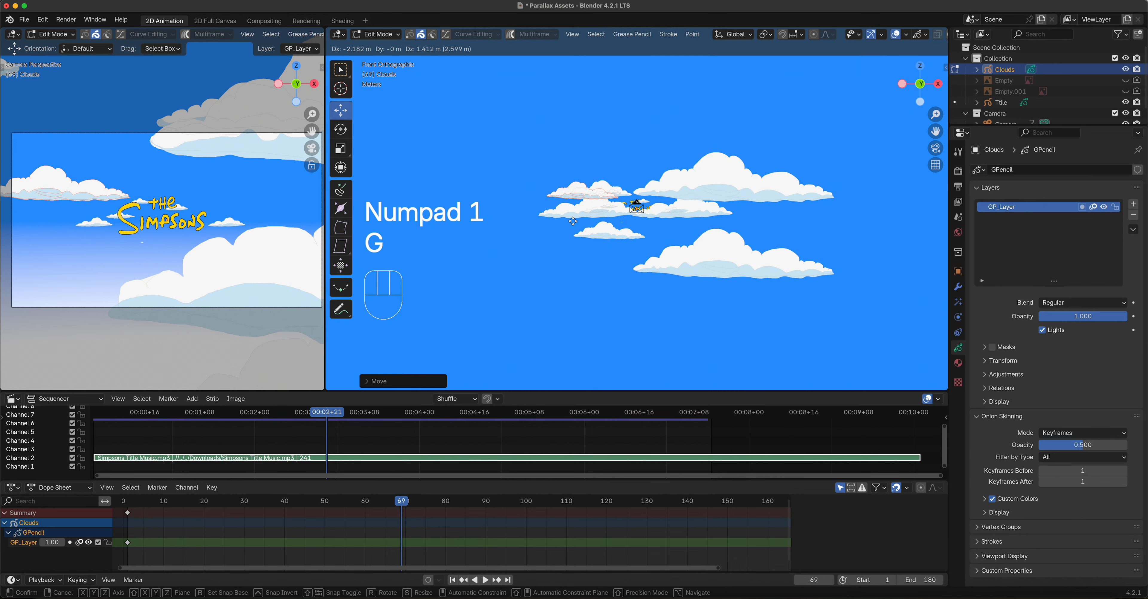
{"action": "left_click", "coordinate": [570, 218]}
{"action": "mouse_move", "coordinate": [569, 217]}
{"action": "middle_mouse_down"}
{"action": "mouse_move", "coordinate": [561, 251]}
{"action": "mouse_move", "coordinate": [504, 260]}
{"action": "mouse_move", "coordinate": [590, 240]}
{"action": "middle_mouse_up"}
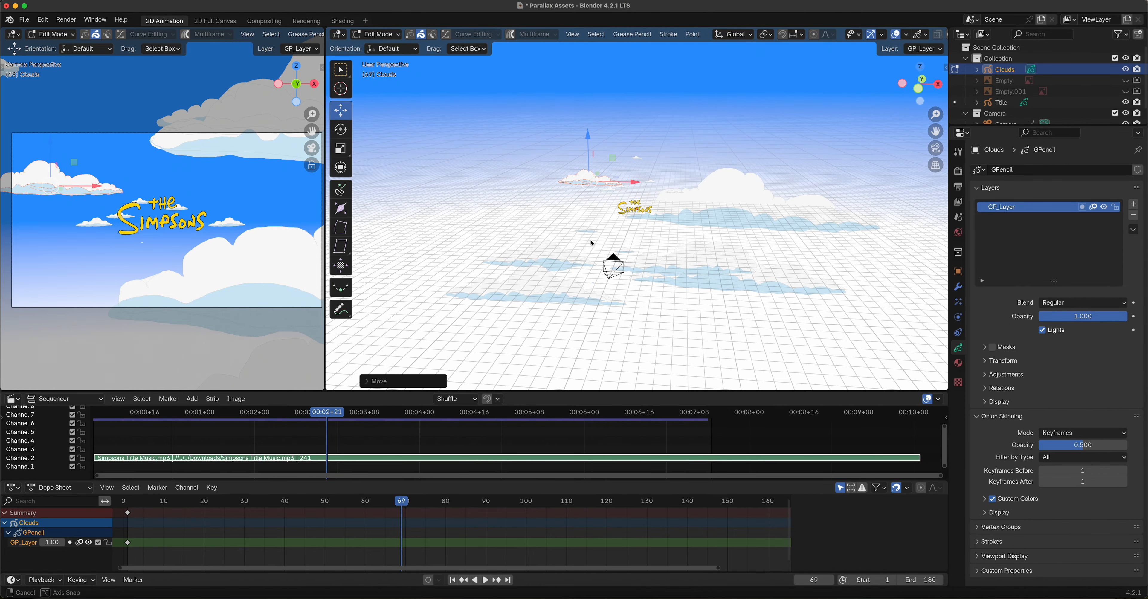
Step: Duplicate a foreground left cloud near the camera and move the copy back in depth to the right of the title
{"action": "key", "text": "c"}
{"action": "left_click_drag", "start_coordinate": [554, 247], "coordinate": [562, 264]}
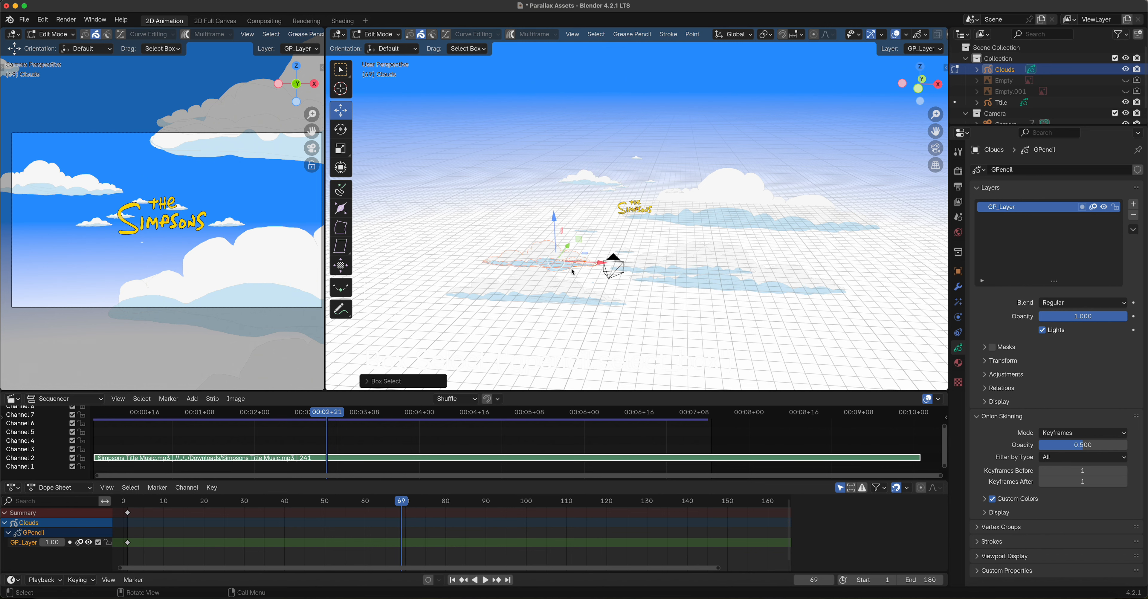
{"action": "middle_click_drag", "start_coordinate": [607, 252], "coordinate": [596, 260]}
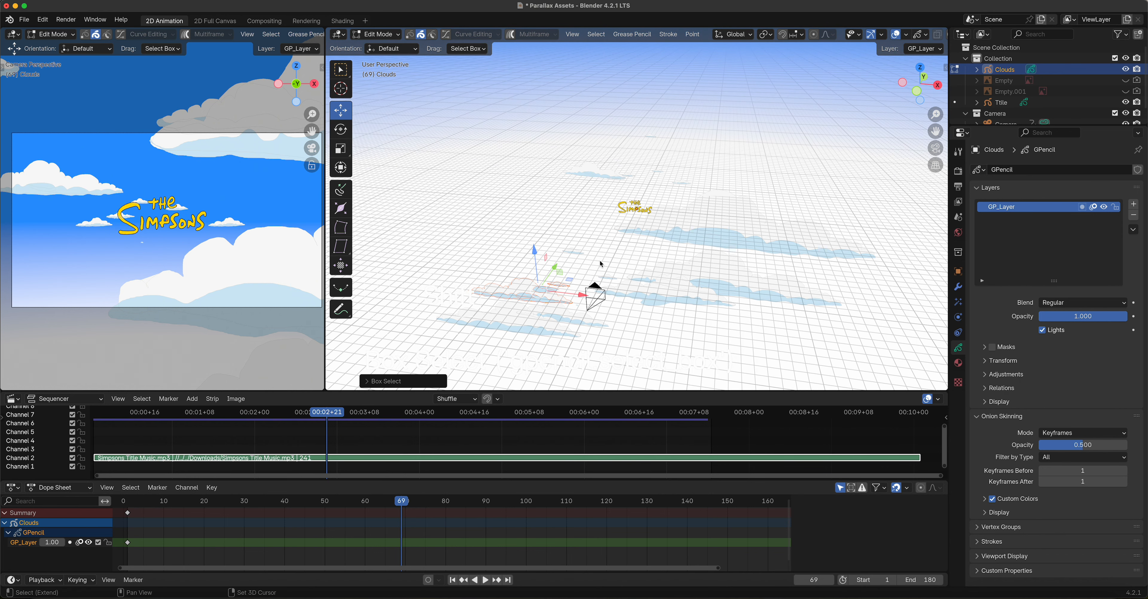
{"action": "key", "text": "g"}
{"action": "left_click", "coordinate": [594, 264]}
{"action": "mouse_move", "coordinate": [554, 269]}
{"action": "left_mouse_down"}
{"action": "mouse_move", "coordinate": [598, 208]}
{"action": "mouse_move", "coordinate": [581, 222]}
{"action": "left_mouse_up"}
{"action": "middle_click_drag", "start_coordinate": [580, 221], "coordinate": [601, 265]}
{"action": "mouse_move", "coordinate": [589, 230]}
{"action": "left_mouse_down"}
{"action": "mouse_move", "coordinate": [670, 169]}
{"action": "mouse_move", "coordinate": [659, 179]}
{"action": "mouse_move", "coordinate": [669, 204]}
{"action": "mouse_move", "coordinate": [738, 266]}
{"action": "mouse_move", "coordinate": [717, 263]}
{"action": "left_mouse_up"}
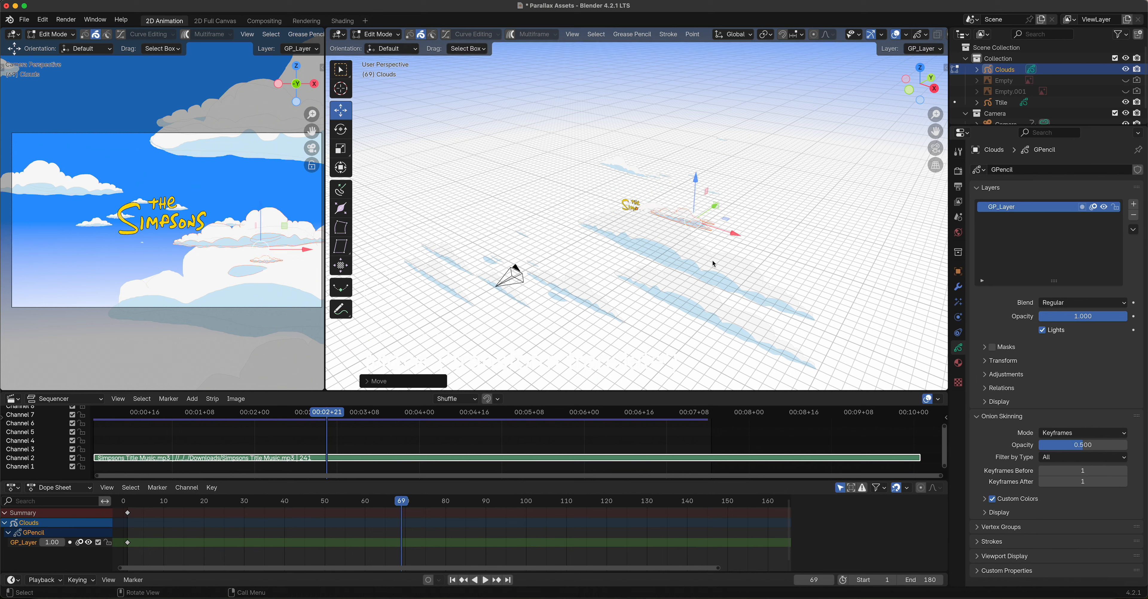
Step: Duplicate the cloud beside the title in place and move this copy to the lower left of the camera frame
{"action": "key", "text": "shift+d"}
{"action": "right_click", "coordinate": [713, 263]}
{"action": "mouse_move", "coordinate": [731, 242]}
{"action": "left_mouse_down"}
{"action": "mouse_move", "coordinate": [661, 231]}
{"action": "mouse_move", "coordinate": [644, 239]}
{"action": "left_mouse_up"}
{"action": "left_click_drag", "start_coordinate": [636, 188], "coordinate": [539, 273]}
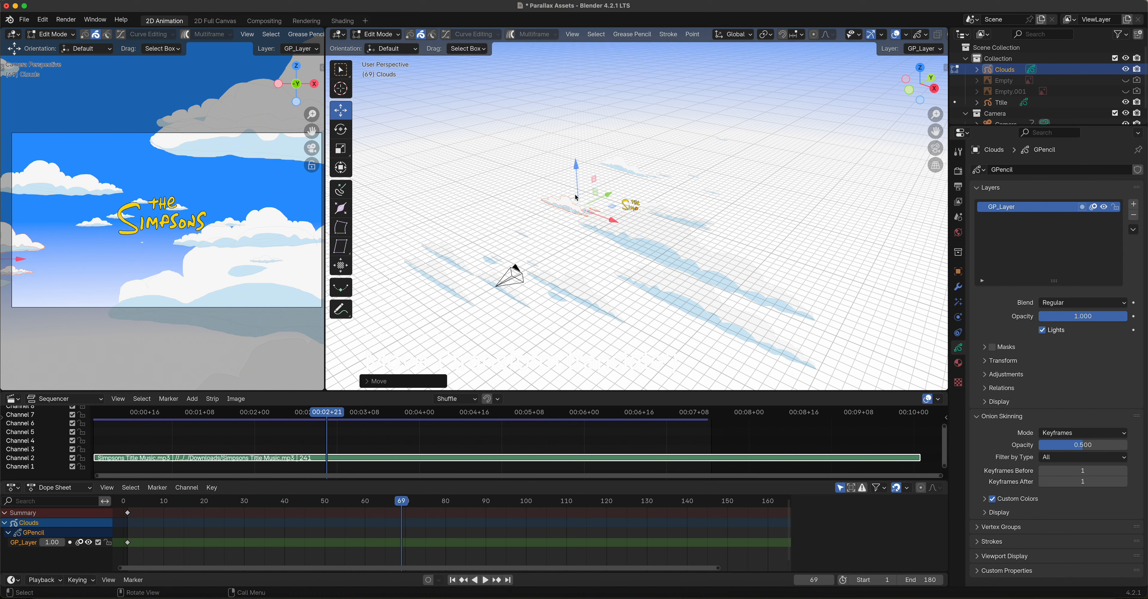
{"action": "left_click_drag", "start_coordinate": [613, 221], "coordinate": [625, 223]}
{"action": "left_click_drag", "start_coordinate": [591, 174], "coordinate": [593, 193]}
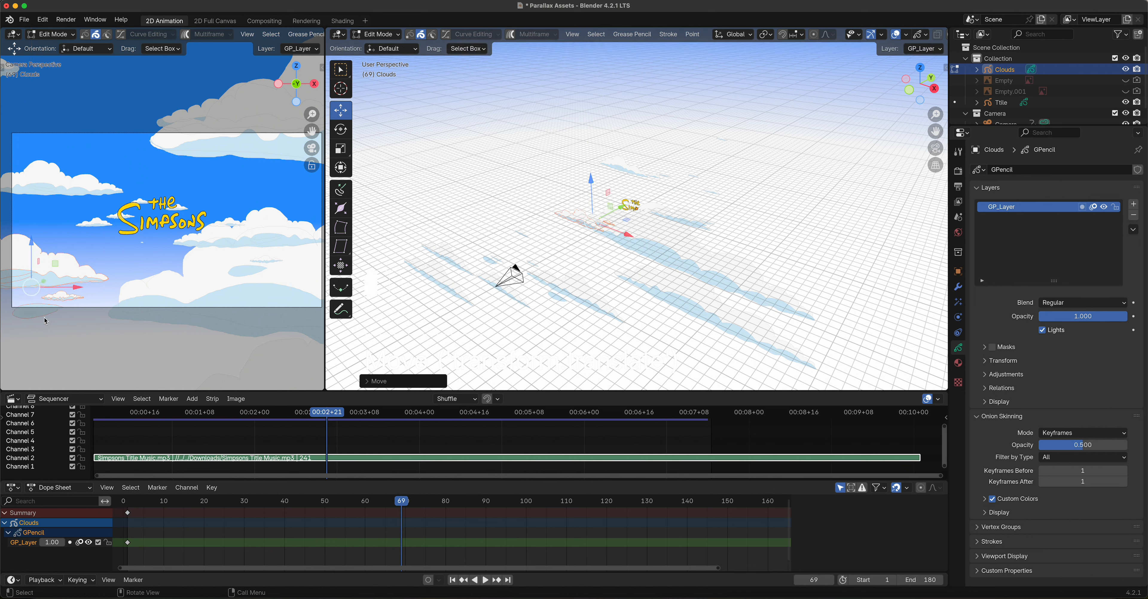
Step: Delete the selected strokes at the lower left cloud copy and play the animation to check the cloud timing
{"action": "key", "text": "super+z"}
{"action": "key", "text": "x"}
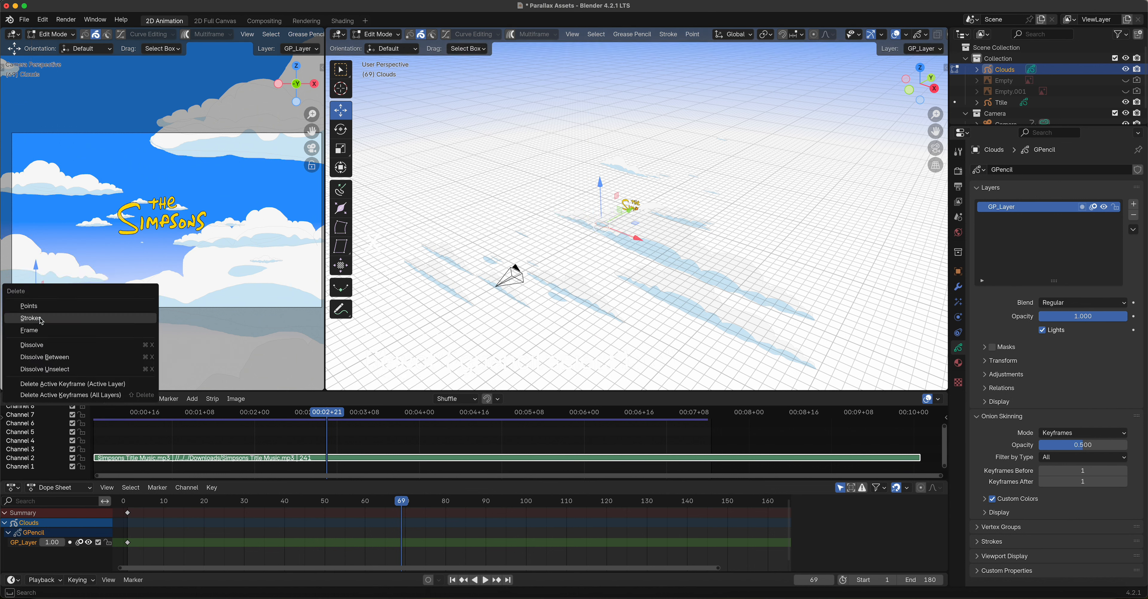
{"action": "left_click", "coordinate": [41, 319]}
{"action": "key", "text": "space"}
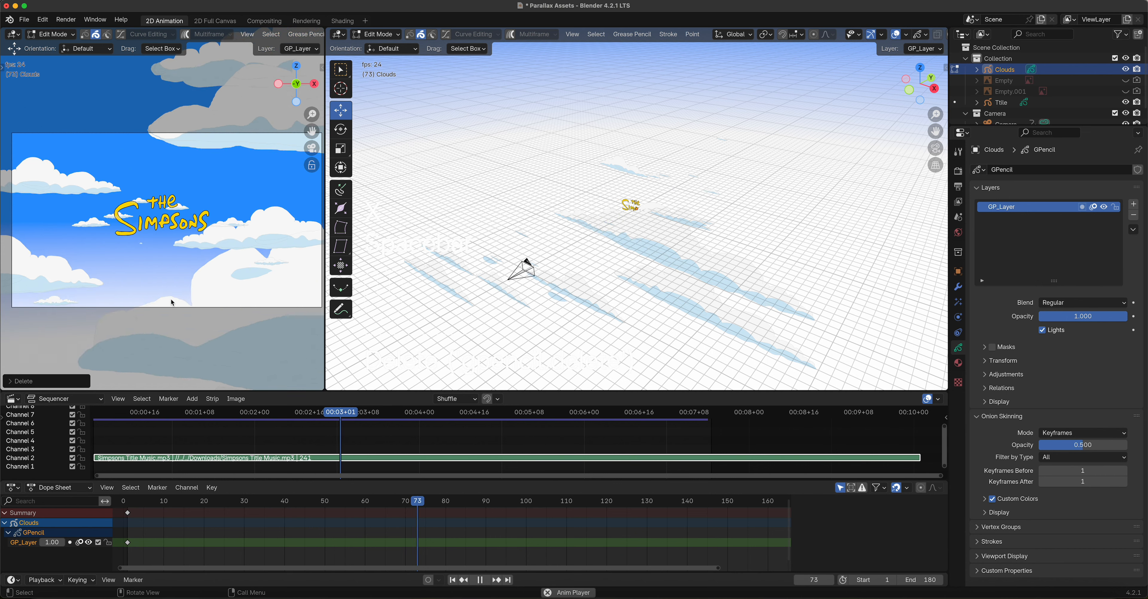
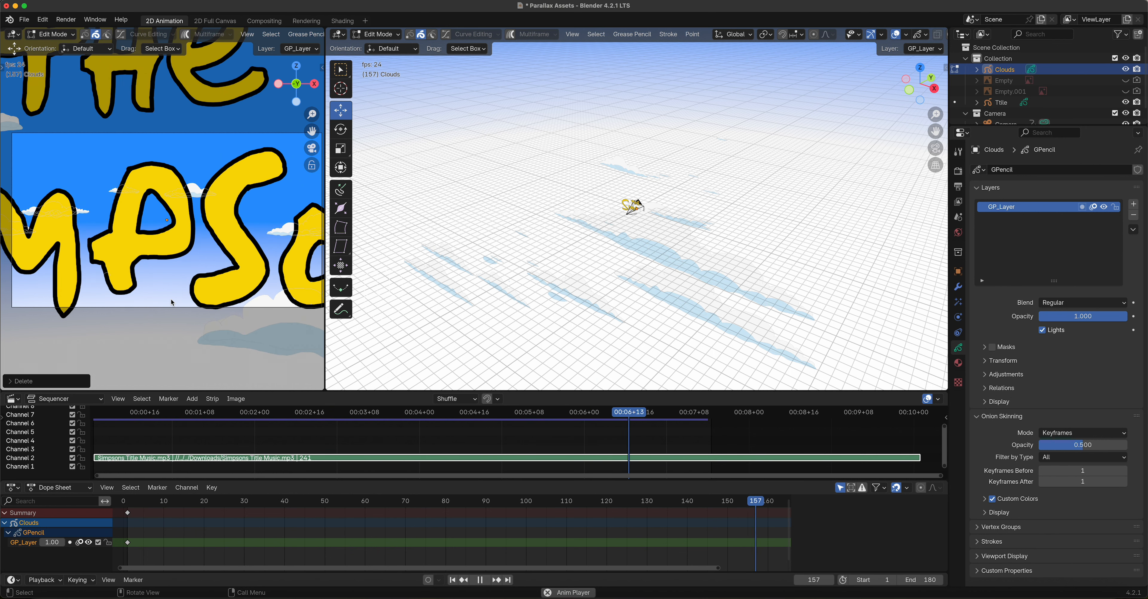
{"action": "key", "text": "space"}
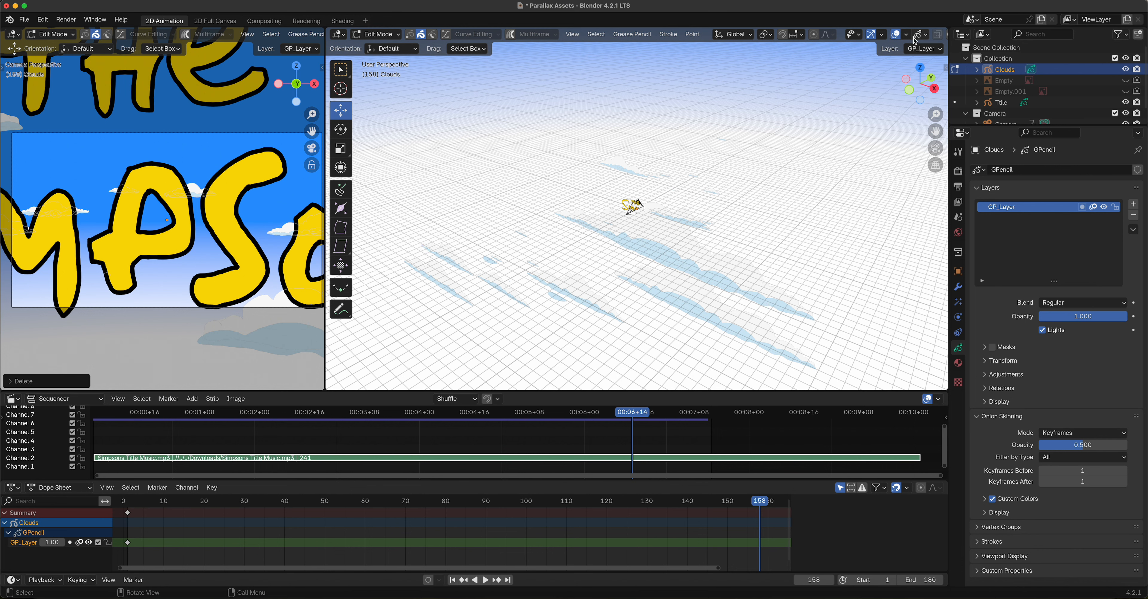
{"action": "scroll", "coordinate": [260, 46], "scroll_direction": "down", "scroll_amount": 3}
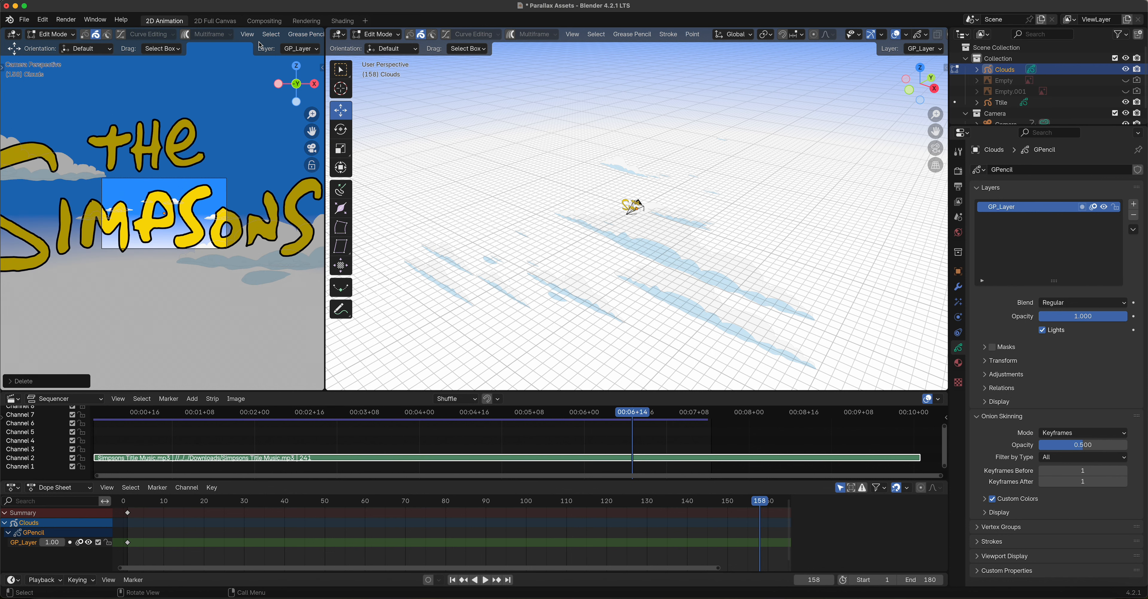
{"action": "scroll", "coordinate": [263, 45], "scroll_direction": "up", "scroll_amount": 1}
{"action": "scroll", "coordinate": [299, 38], "scroll_direction": "down", "scroll_amount": 3}
{"action": "scroll", "coordinate": [300, 37], "scroll_direction": "down", "scroll_amount": 5}
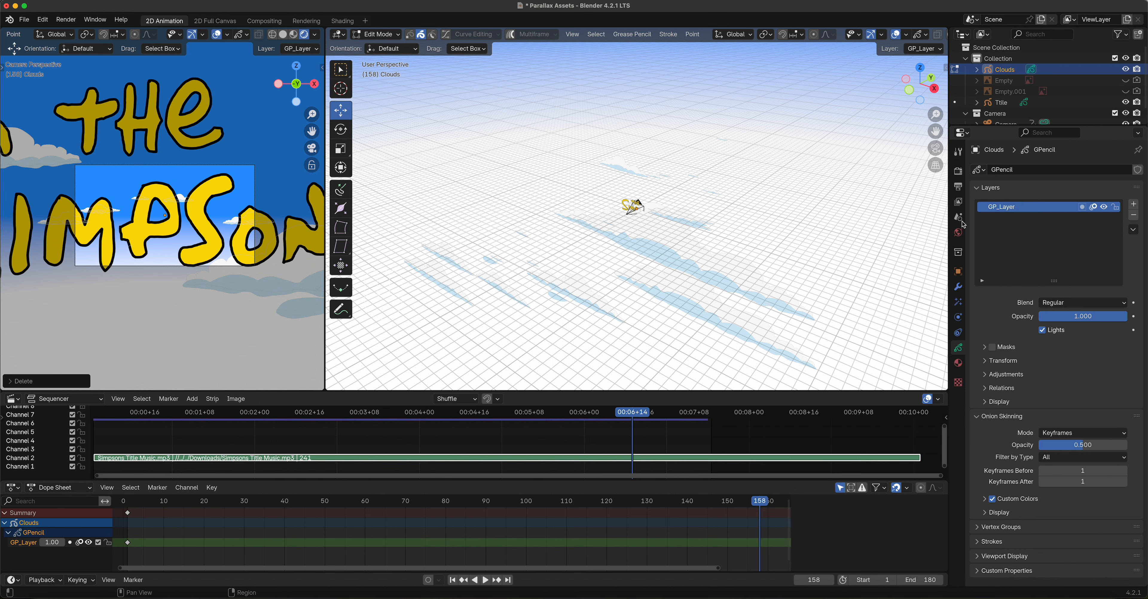
Step: Set the render output folder to the Desktop
{"action": "left_click", "coordinate": [957, 174]}
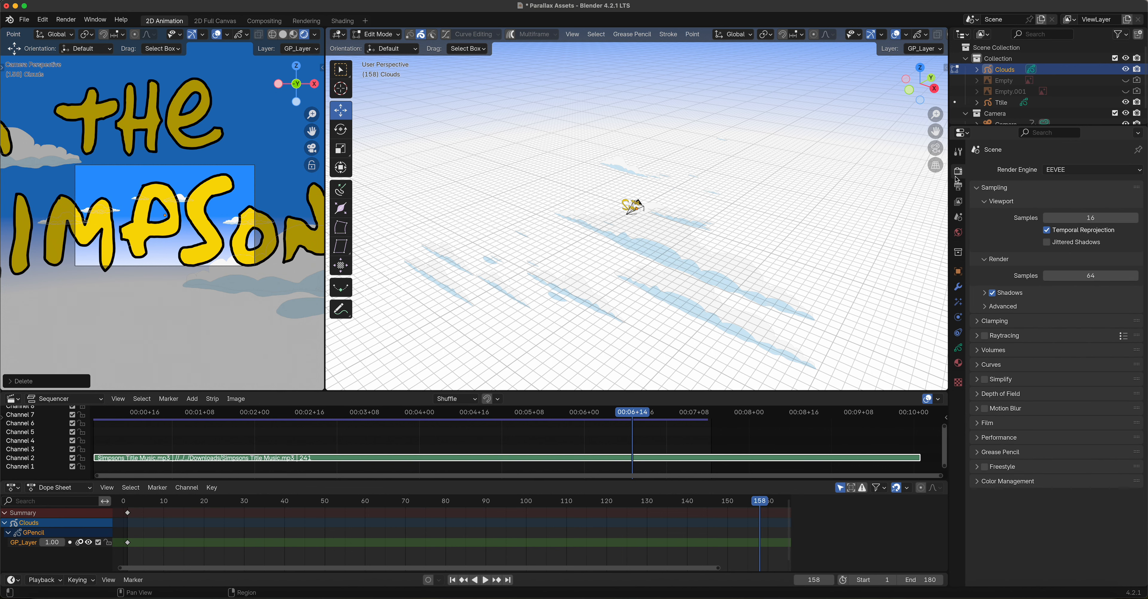
{"action": "left_click", "coordinate": [957, 187]}
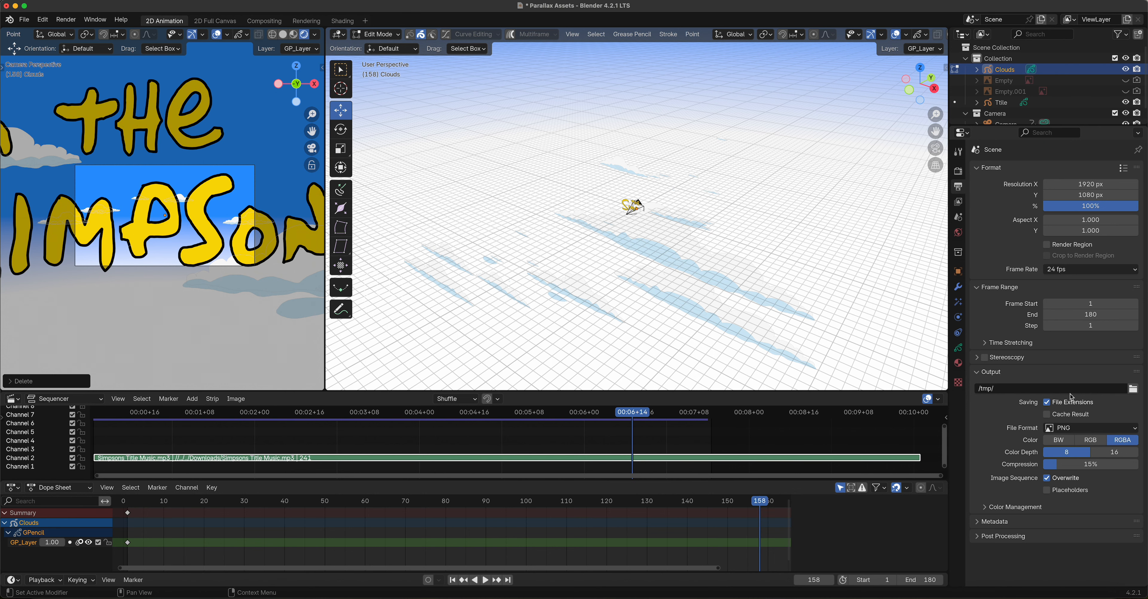
{"action": "left_click", "coordinate": [1120, 392]}
{"action": "left_click", "coordinate": [1133, 388]}
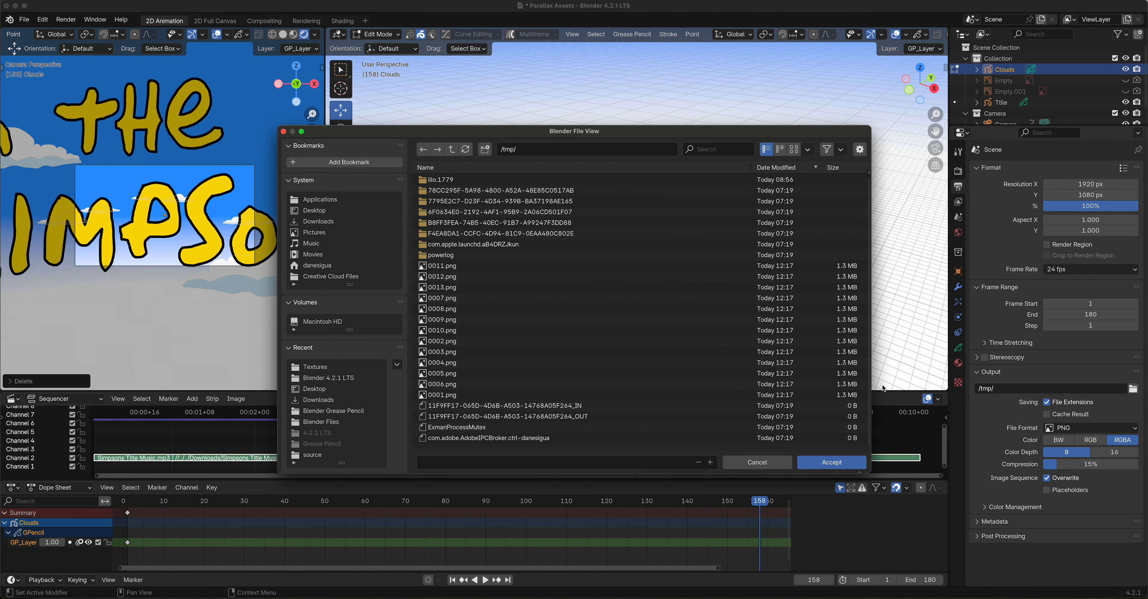
{"action": "left_click", "coordinate": [345, 212]}
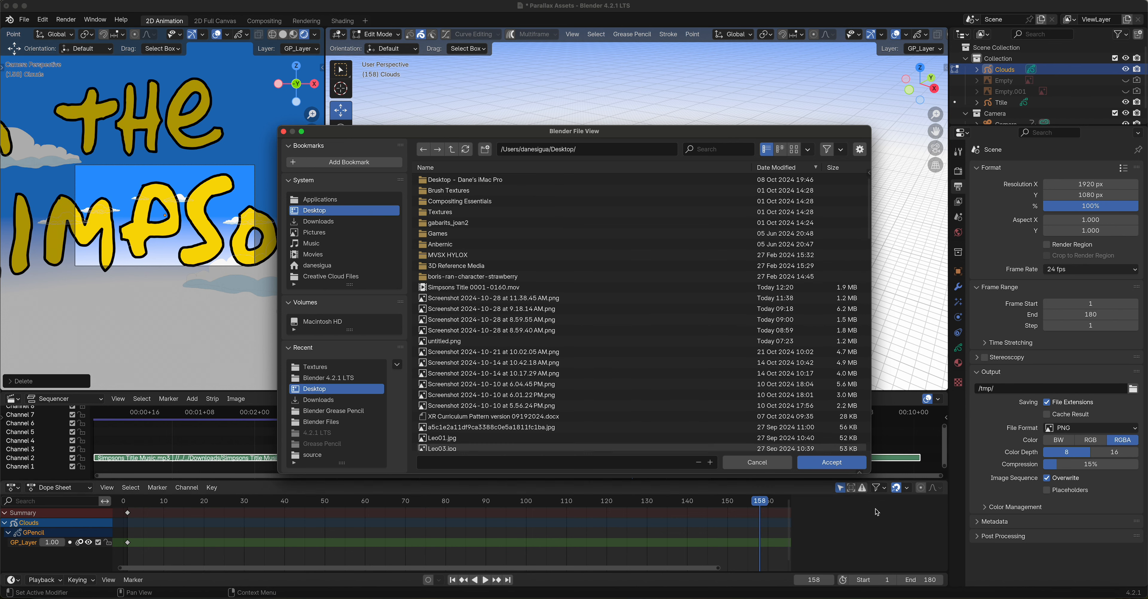
{"action": "left_click", "coordinate": [821, 464]}
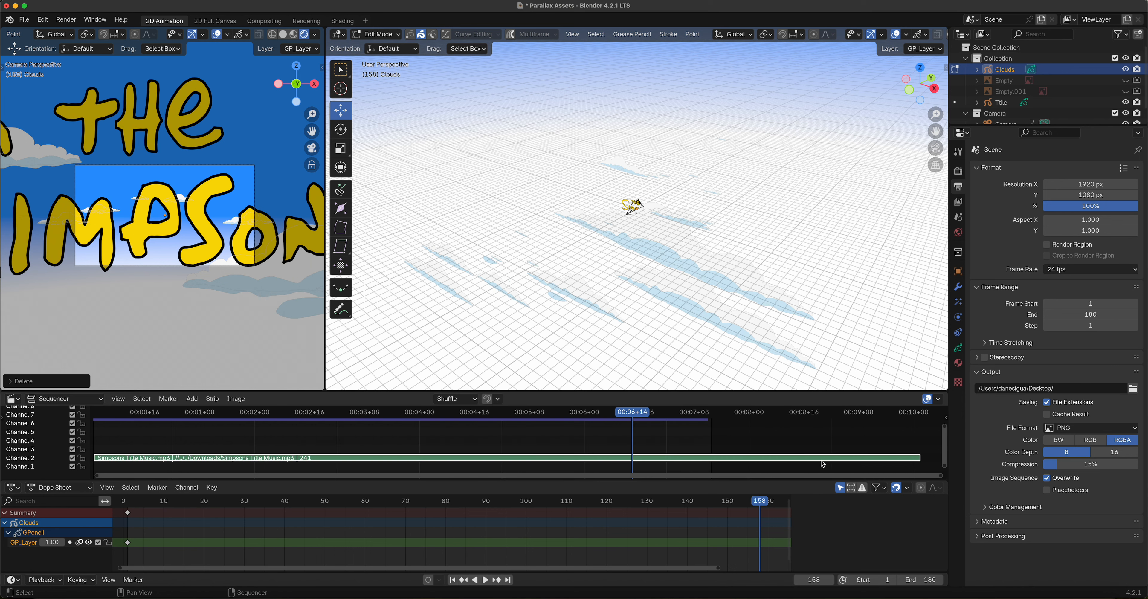
Step: Set the output file format to FFmpeg Video with a QuickTime container
{"action": "left_click", "coordinate": [1069, 428]}
{"action": "left_click", "coordinate": [1093, 464]}
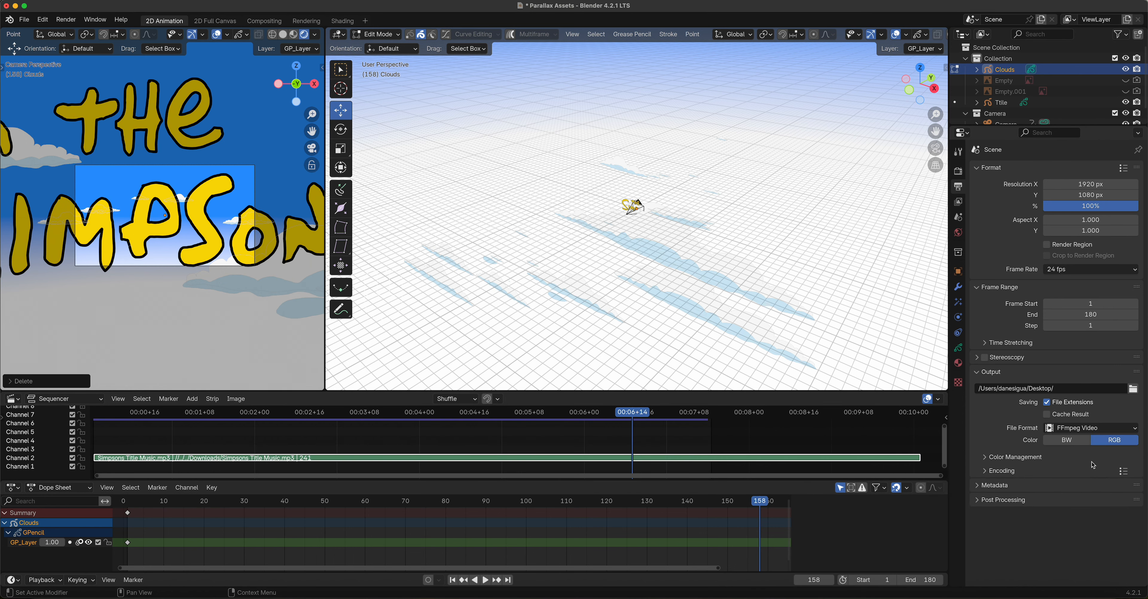
{"action": "left_click", "coordinate": [1054, 468]}
{"action": "left_click", "coordinate": [1059, 488]}
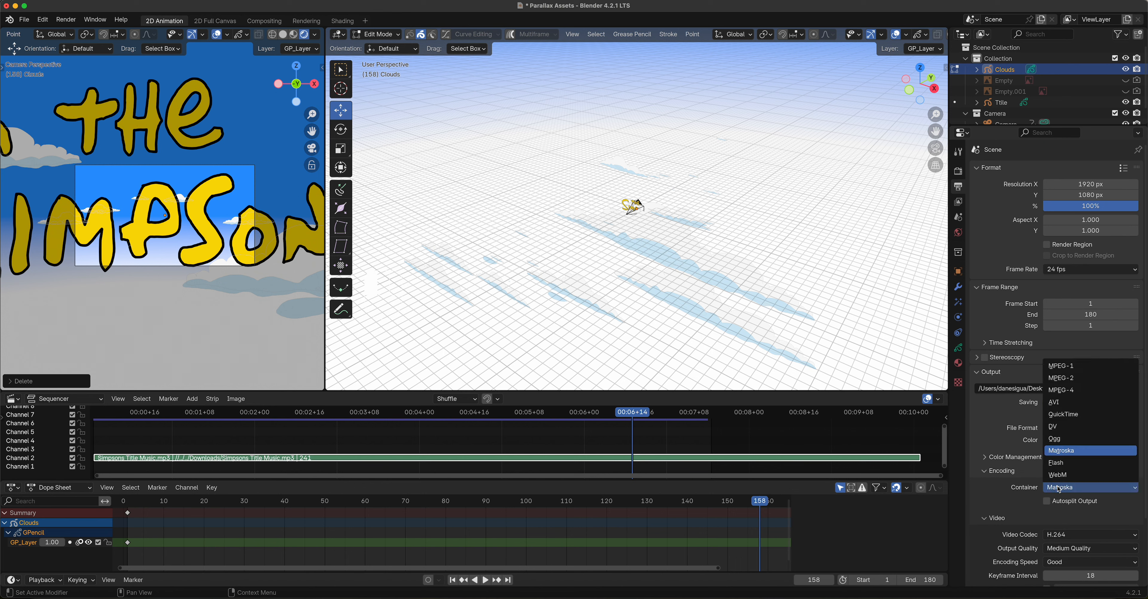
{"action": "left_click", "coordinate": [1074, 416]}
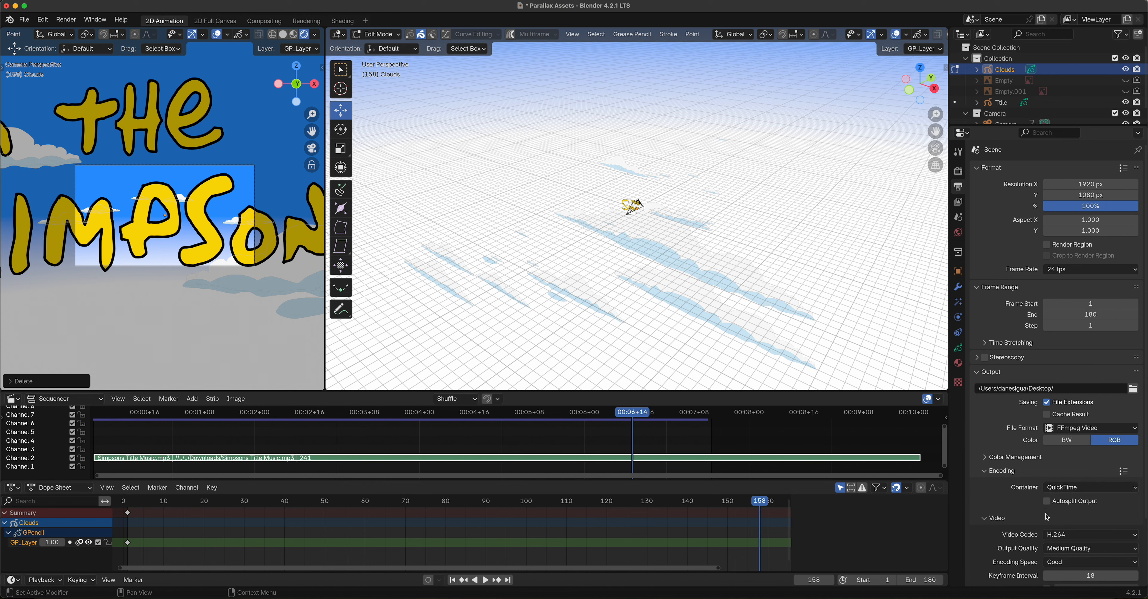
Step: Set the video output quality to High Quality and the audio codec to MP3
{"action": "scroll", "coordinate": [1038, 526], "scroll_direction": "down", "scroll_amount": 4}
{"action": "left_click", "coordinate": [1062, 474]}
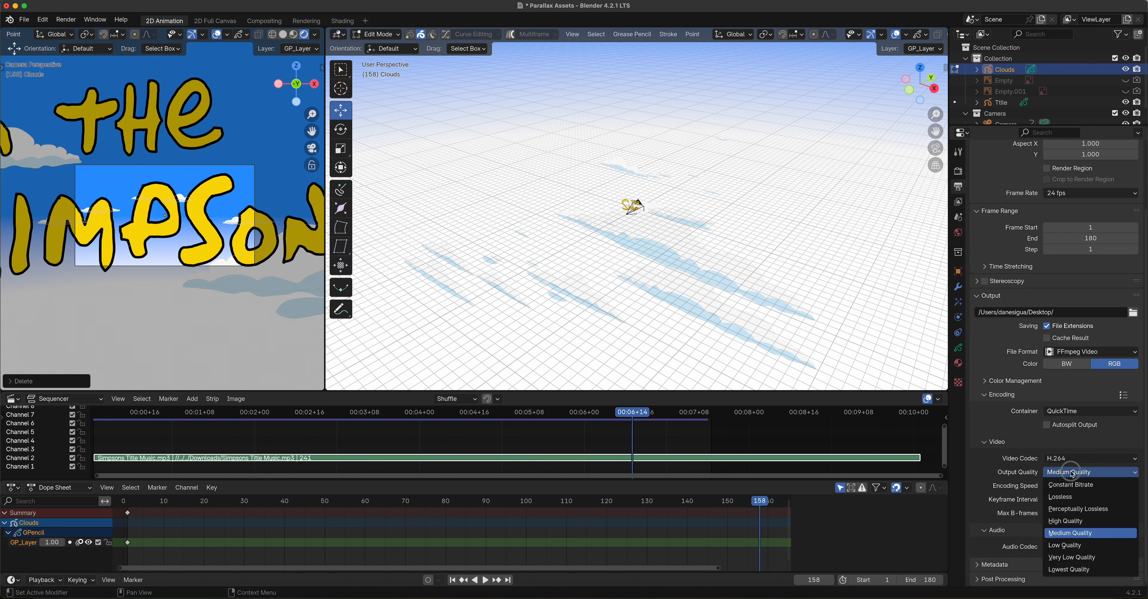
{"action": "left_click", "coordinate": [1075, 521]}
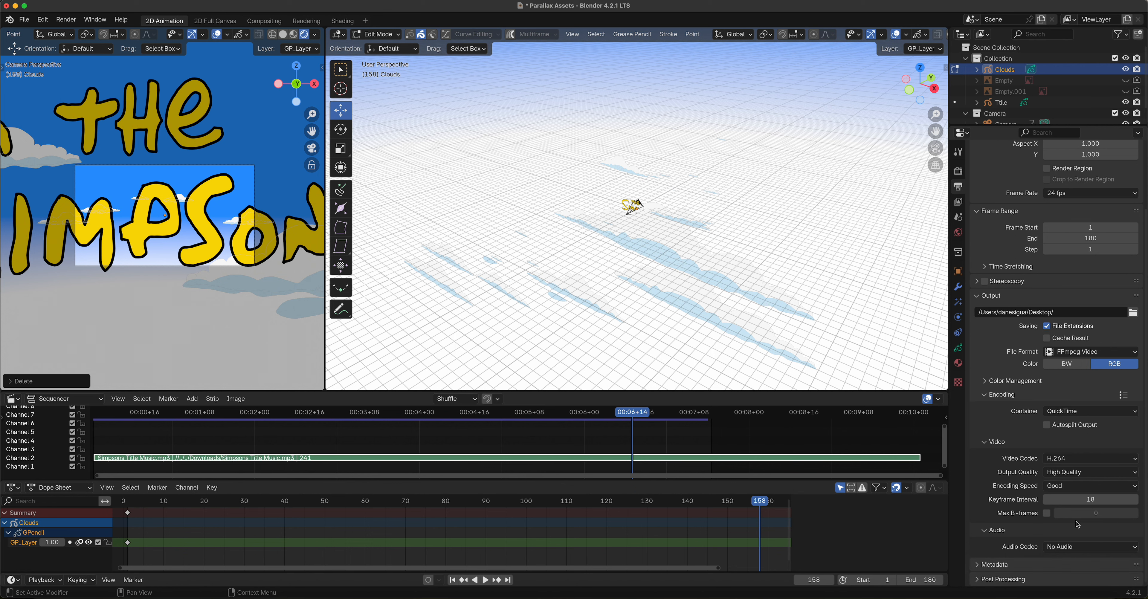
{"action": "left_click", "coordinate": [1058, 549]}
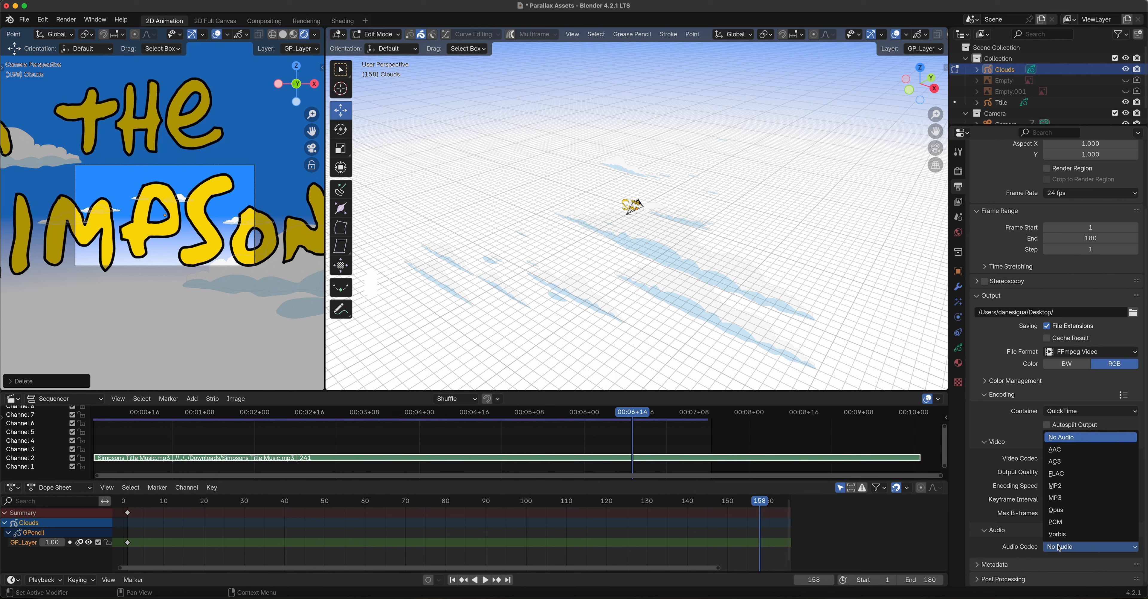
{"action": "left_click", "coordinate": [1071, 496]}
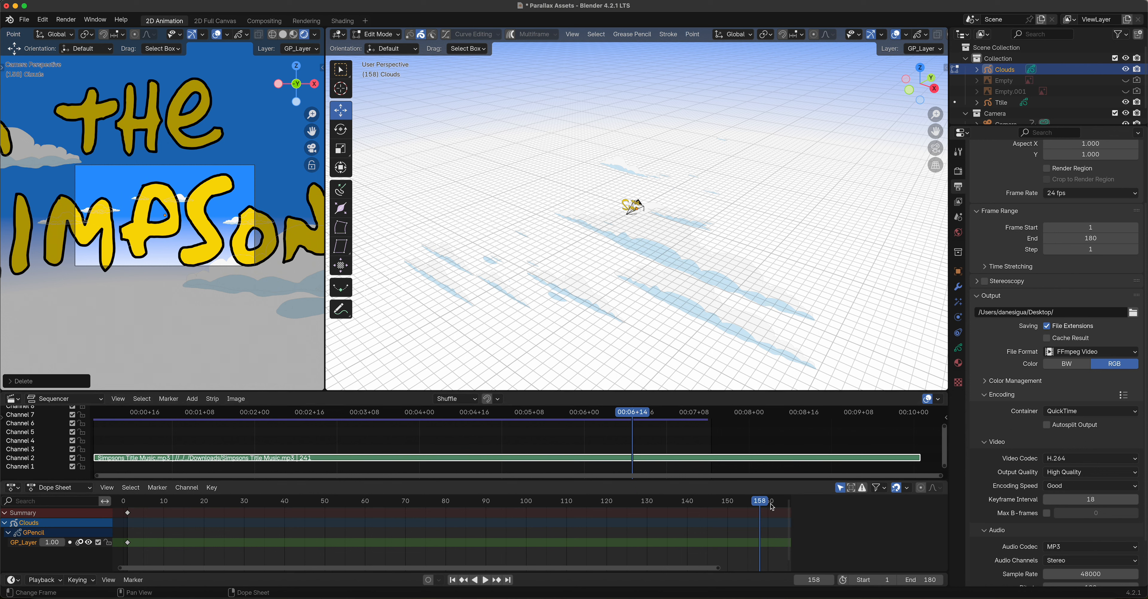
Step: Play the animation briefly and stop the playback
{"action": "key", "text": "space"}
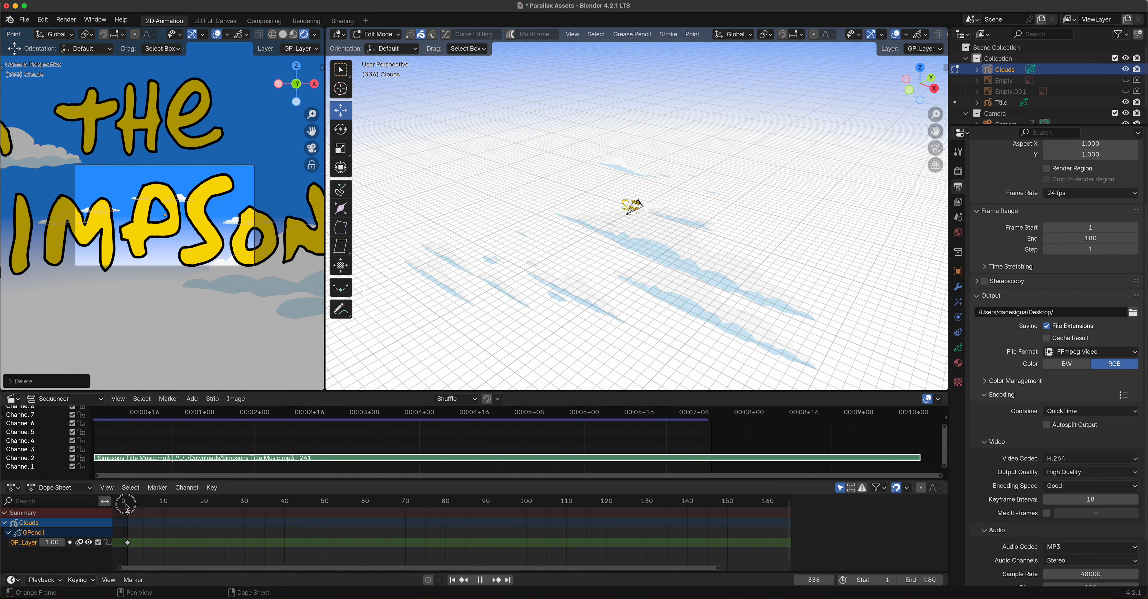
{"action": "key", "text": "space"}
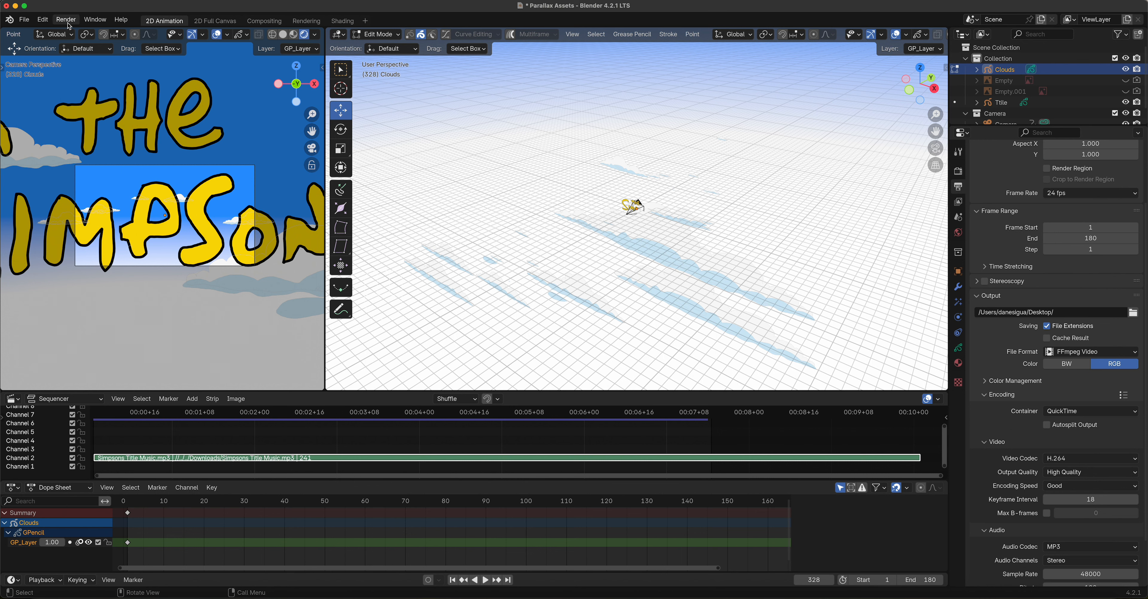
Step: Save the project as a new file named Simpsons Parallax Animation Lesson in the Blender 4.2.1 LTS documents folder
{"action": "left_click", "coordinate": [24, 20]}
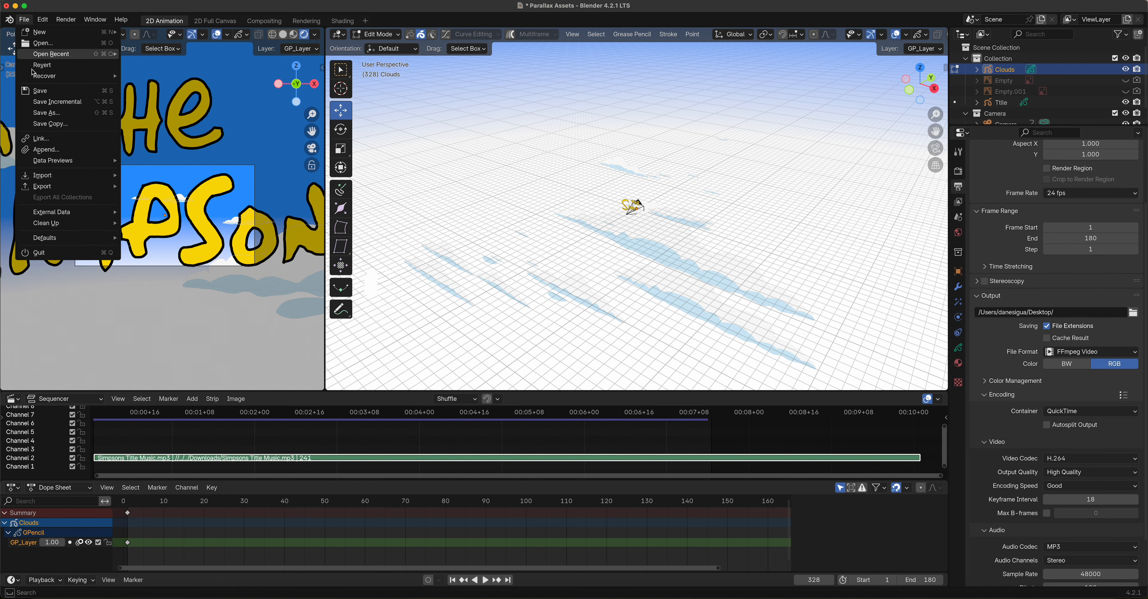
{"action": "left_click", "coordinate": [43, 114]}
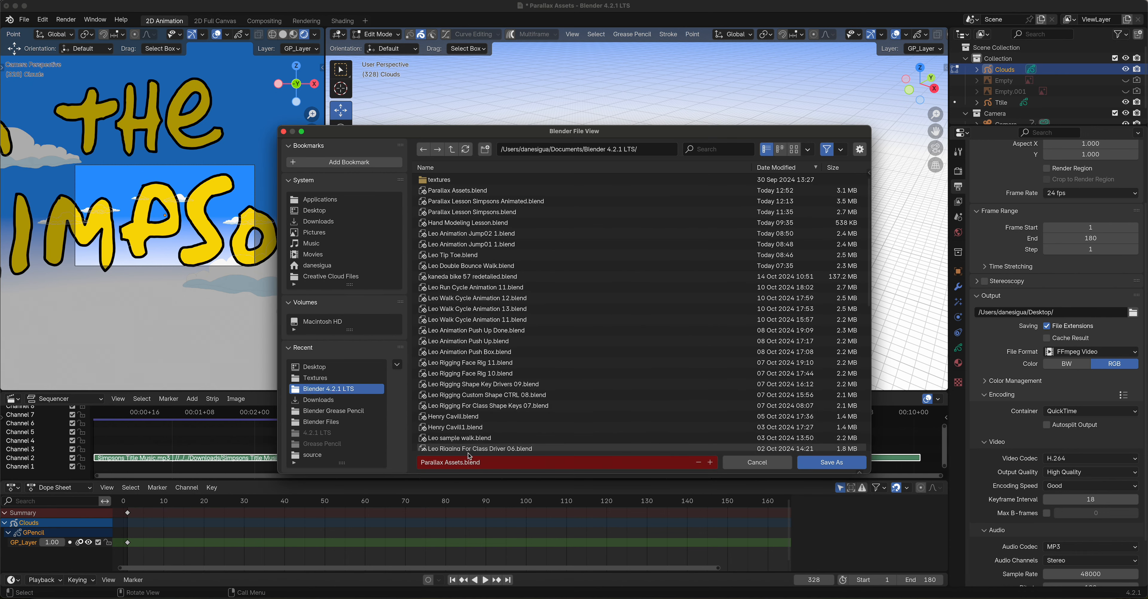
{"action": "left_click", "coordinate": [462, 466]}
{"action": "left_click_drag", "start_coordinate": [462, 464], "coordinate": [401, 462]}
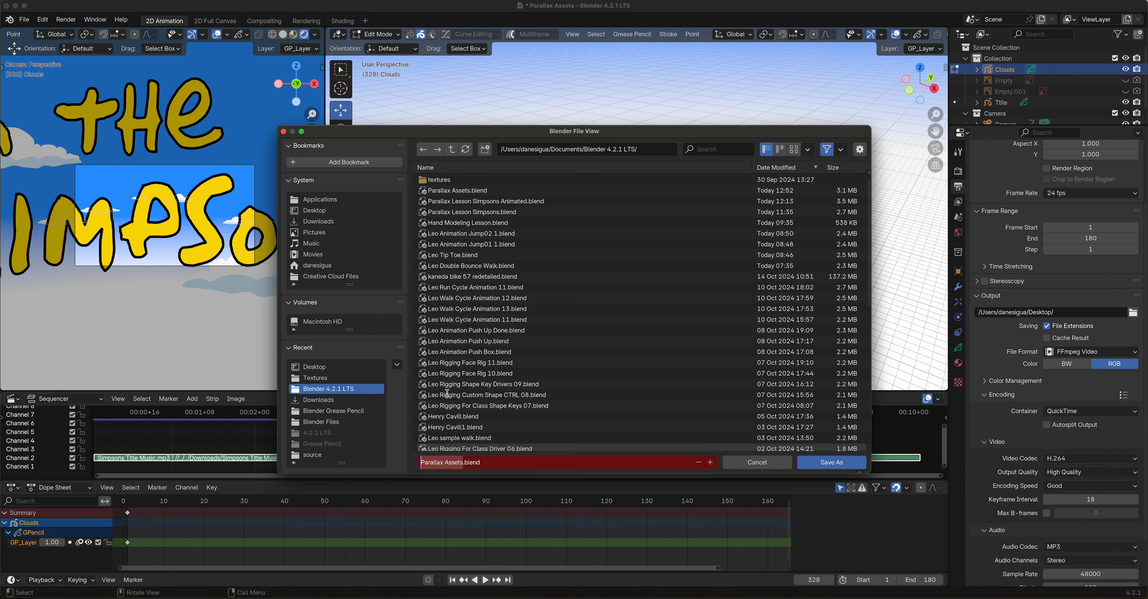
{"action": "type", "text": "Simpsons Parallax Animatio"}
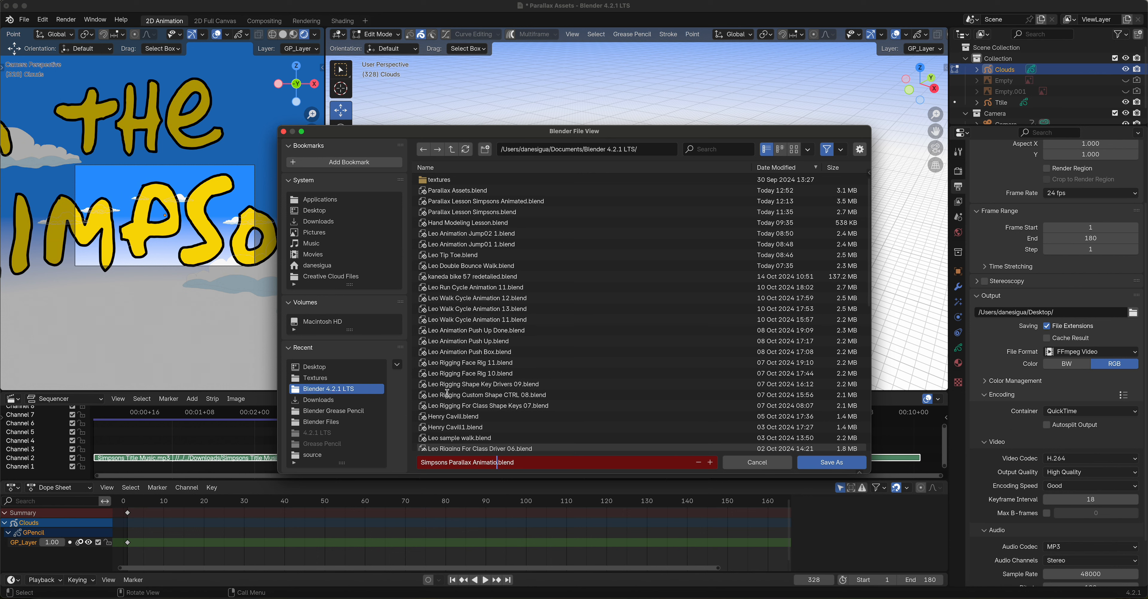
{"action": "type", "text": "n Lesson"}
{"action": "left_click", "coordinate": [822, 470]}
{"action": "left_click", "coordinate": [821, 470]}
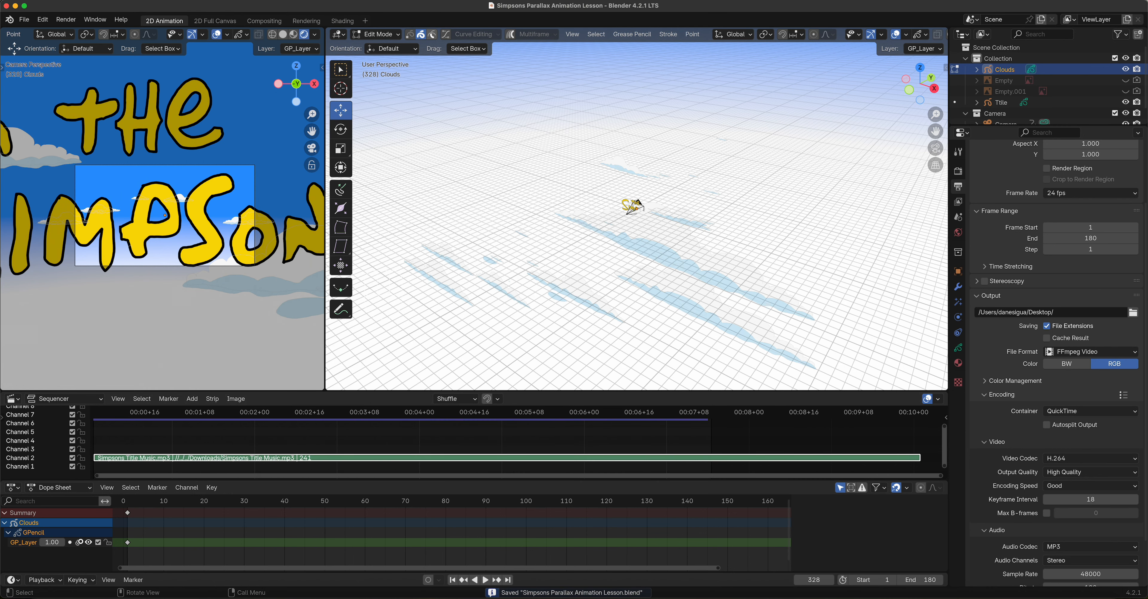
Step: Render the full animation to the video file
{"action": "left_click", "coordinate": [66, 19]}
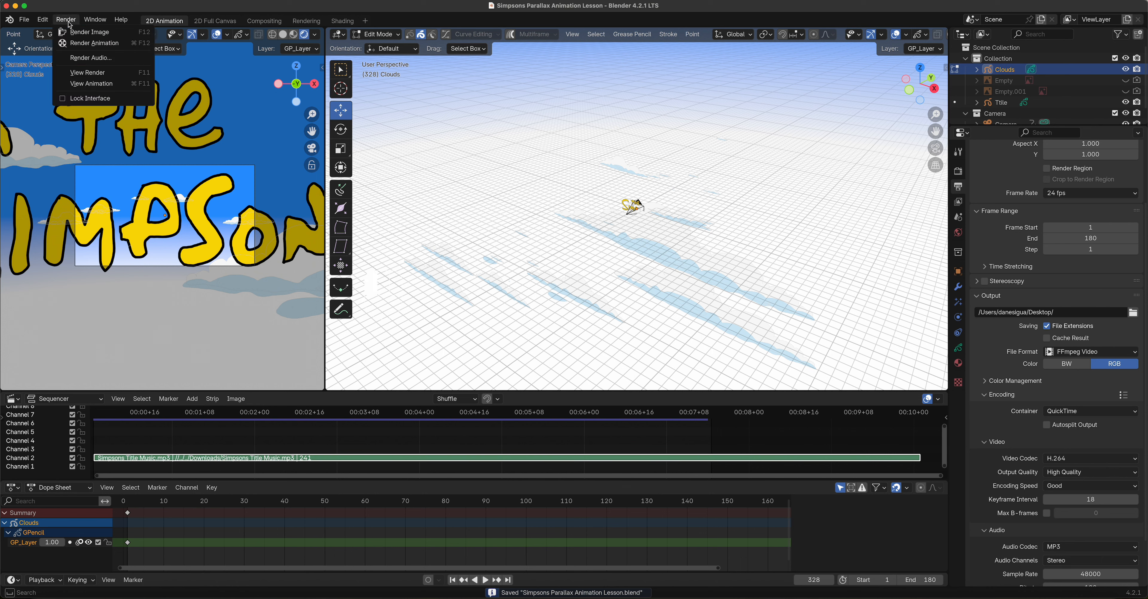
{"action": "left_click", "coordinate": [83, 44]}
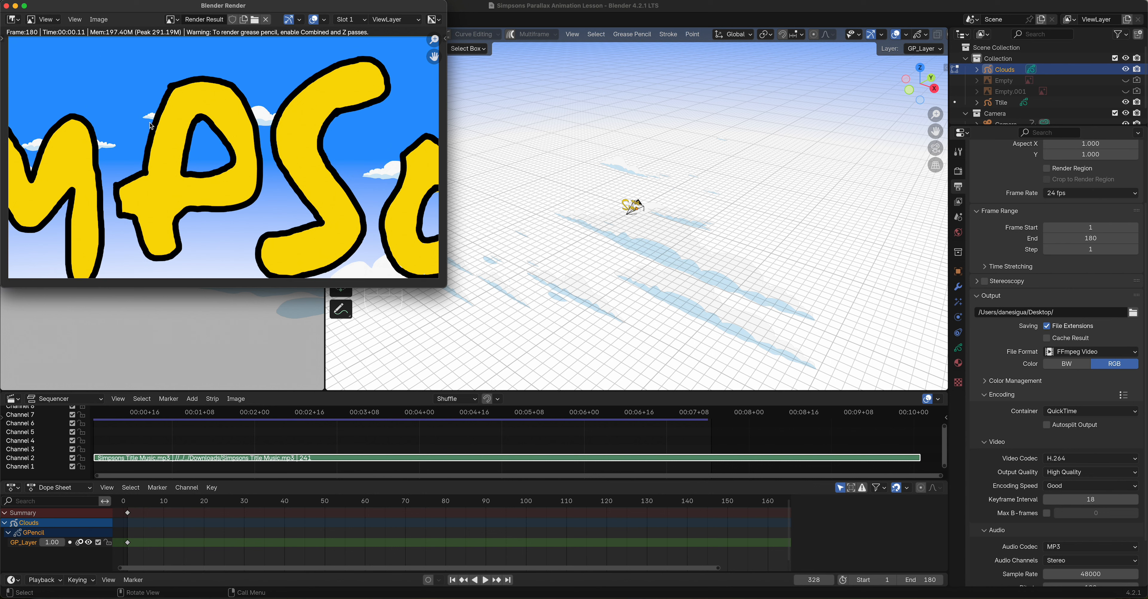
Step: Switch to Finder and open the rendered video 0001-0180.mov from the Desktop folder
{"action": "left_click", "coordinate": [39, 596]}
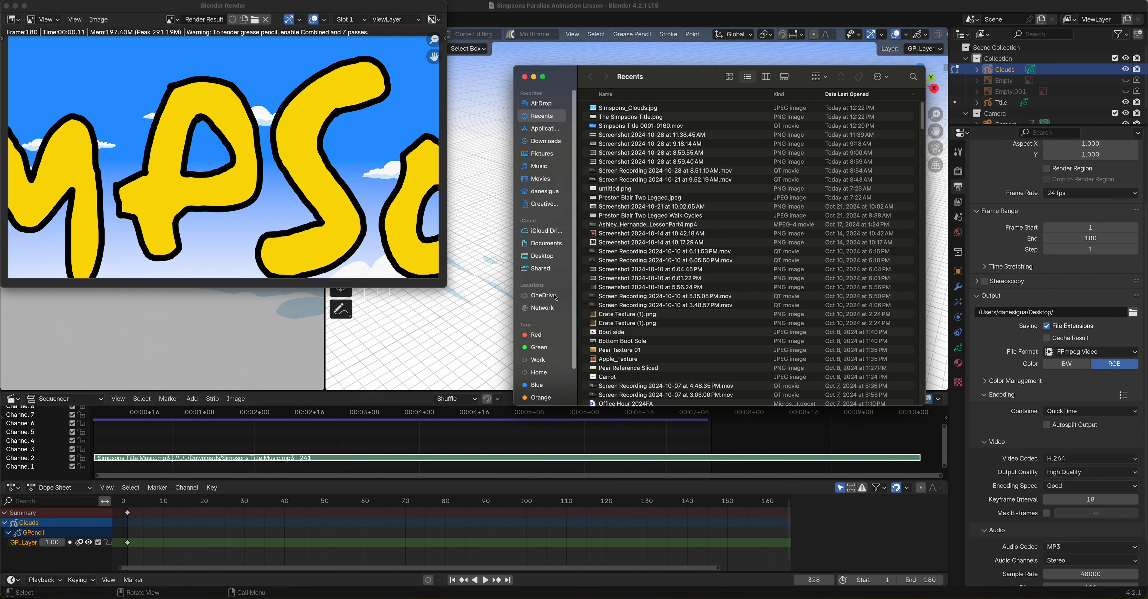
{"action": "left_click", "coordinate": [542, 255]}
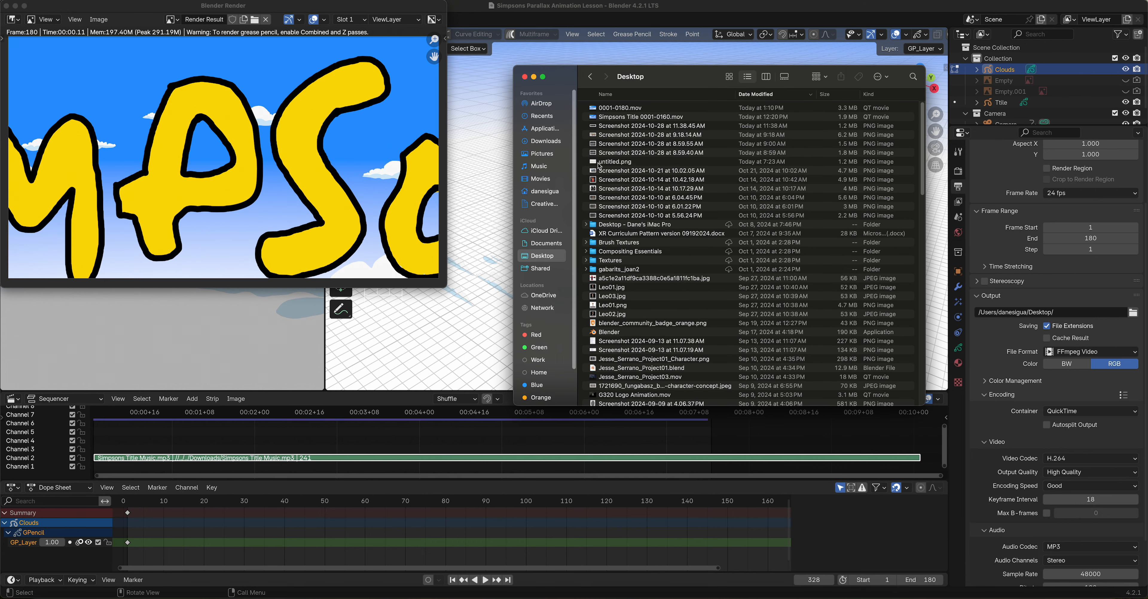
{"action": "double_click", "coordinate": [620, 108]}
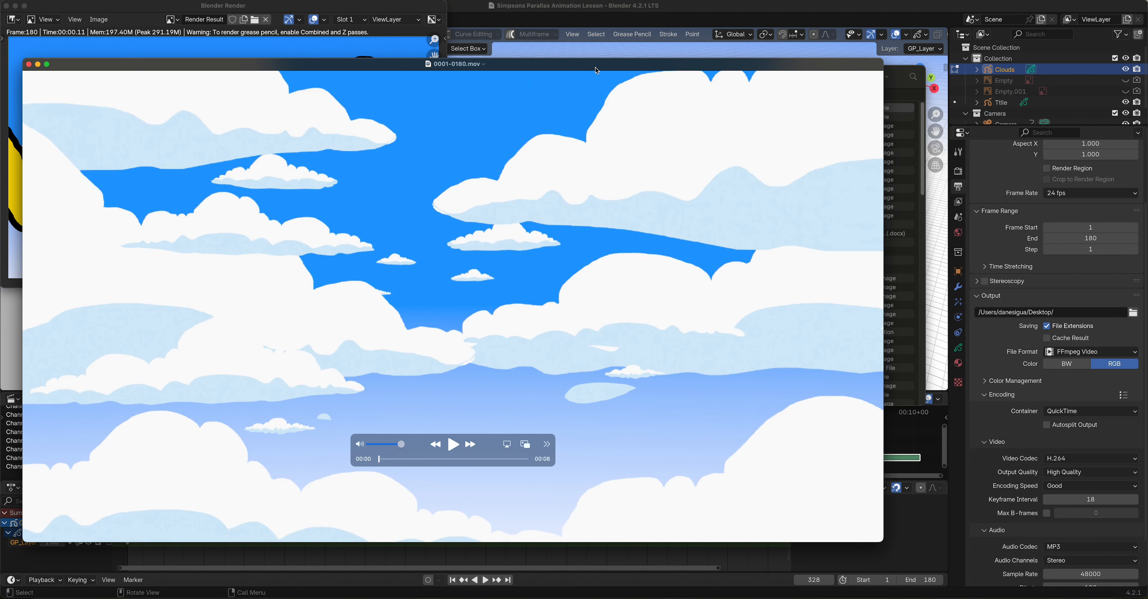
Step: Watch the rendered video in an enlarged player window and scrub back to about 00:04, where the full title shows
{"action": "double_click", "coordinate": [597, 69]}
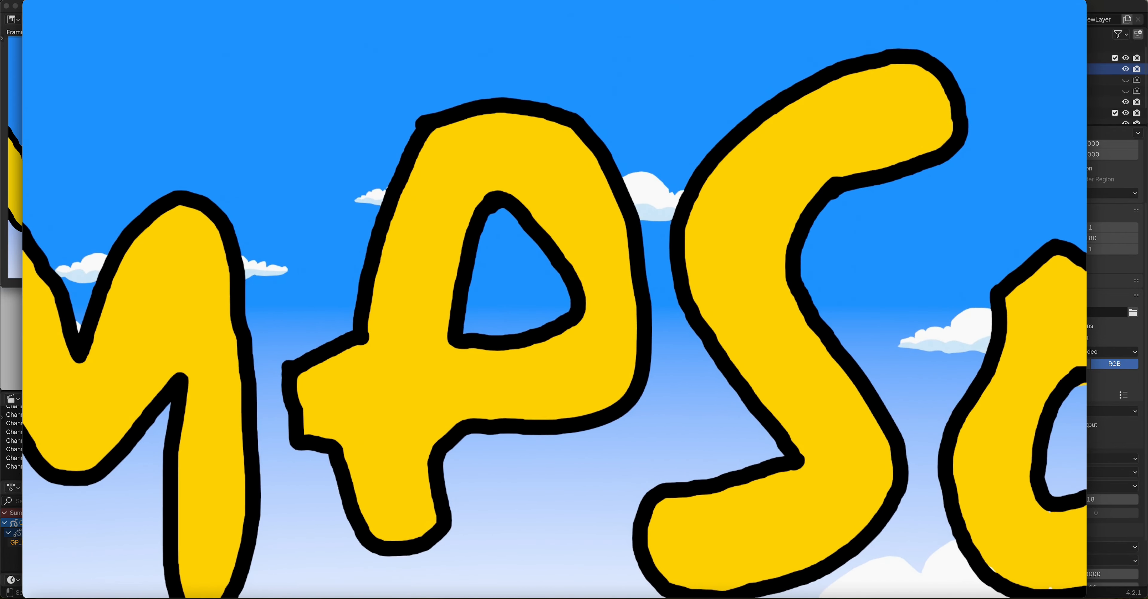
{"action": "mouse_move", "coordinate": [506, 308]}
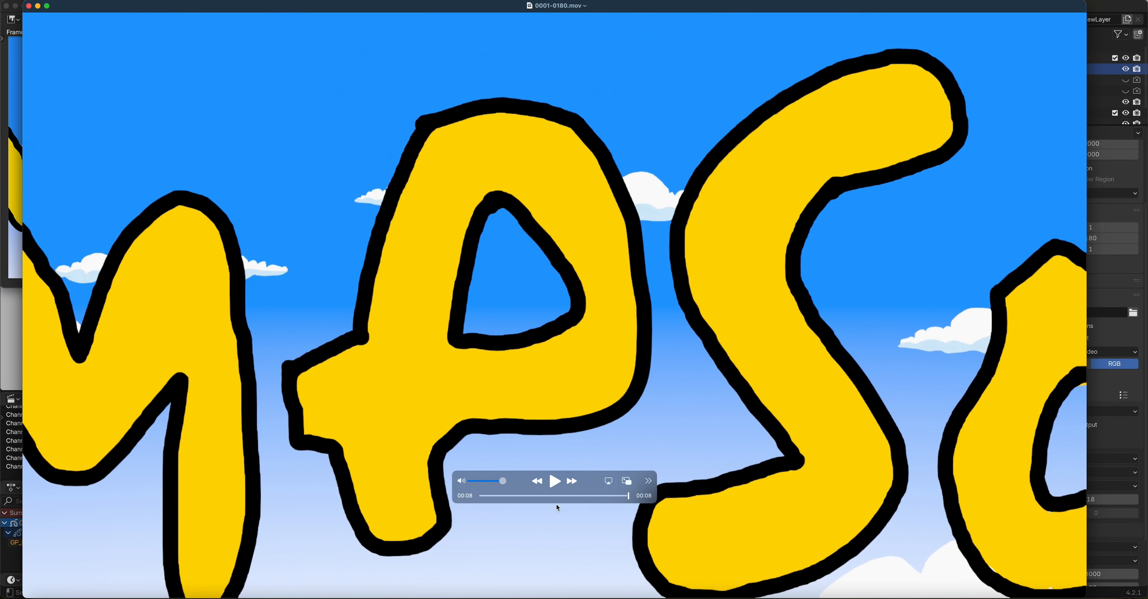
{"action": "left_click_drag", "start_coordinate": [617, 497], "coordinate": [558, 506]}
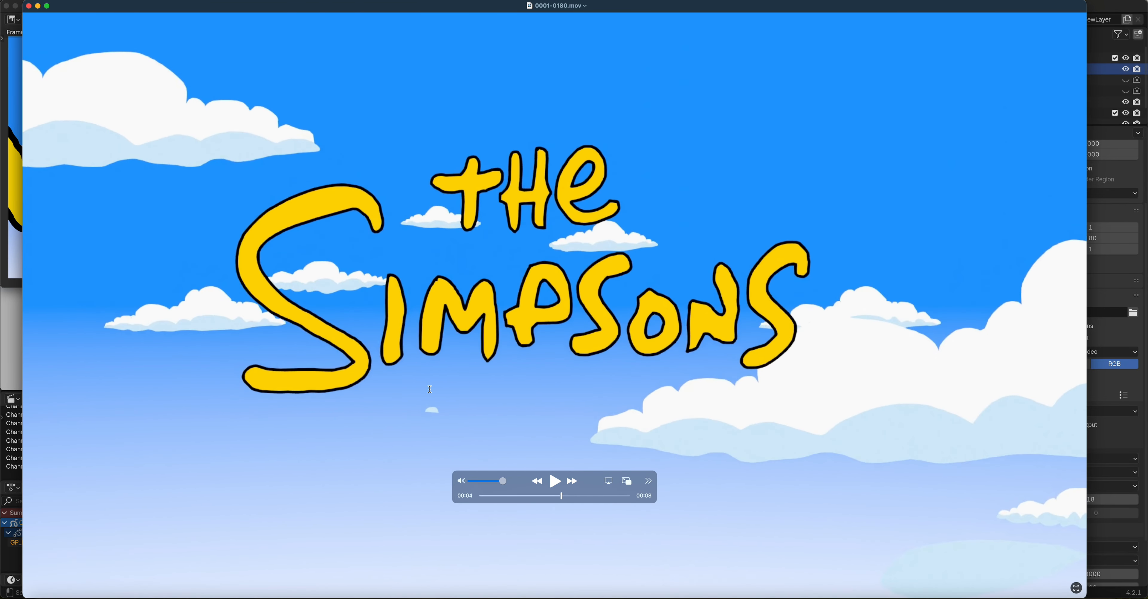